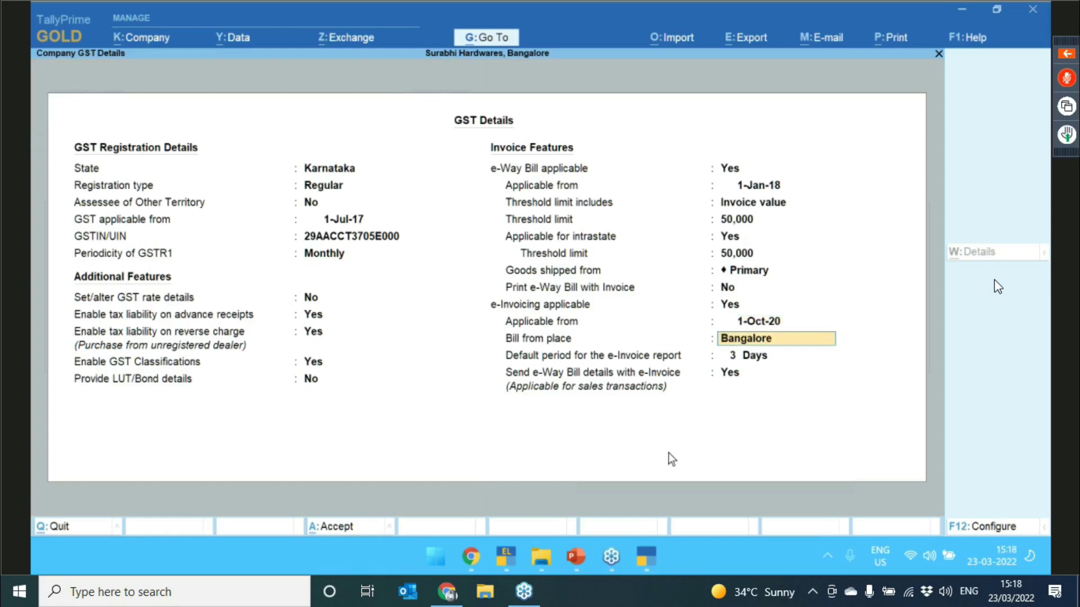
- Accept the company's GST details with Bangalore as bill-from place, a 3-day e-Invoice report period and e-Way Bill details sent with e-Invoice
{"action": "key", "text": "Return"}
{"action": "key", "text": "Return"}
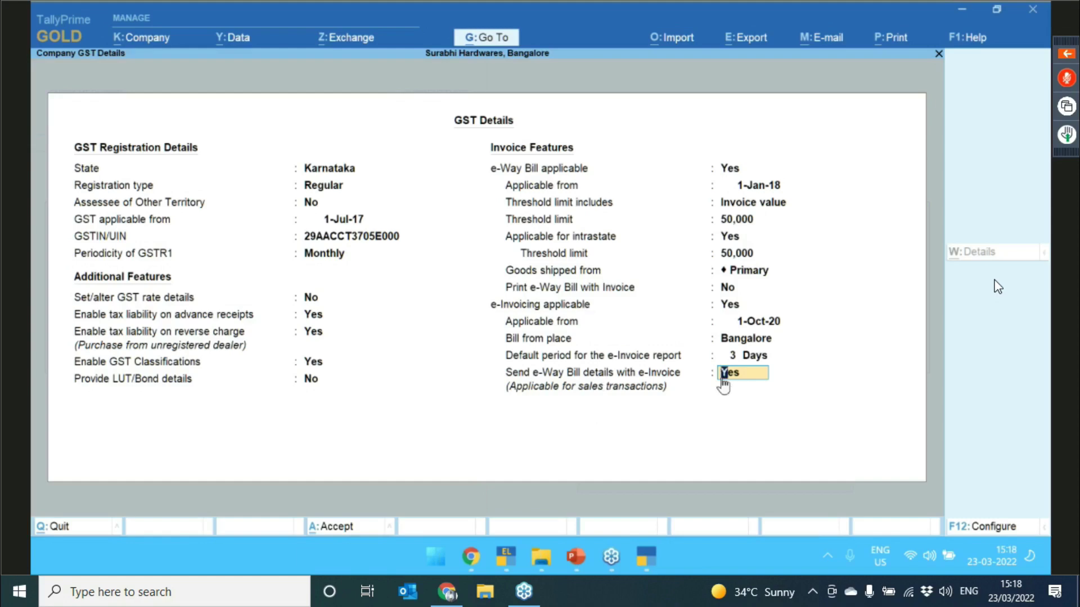
{"action": "key", "text": "Return"}
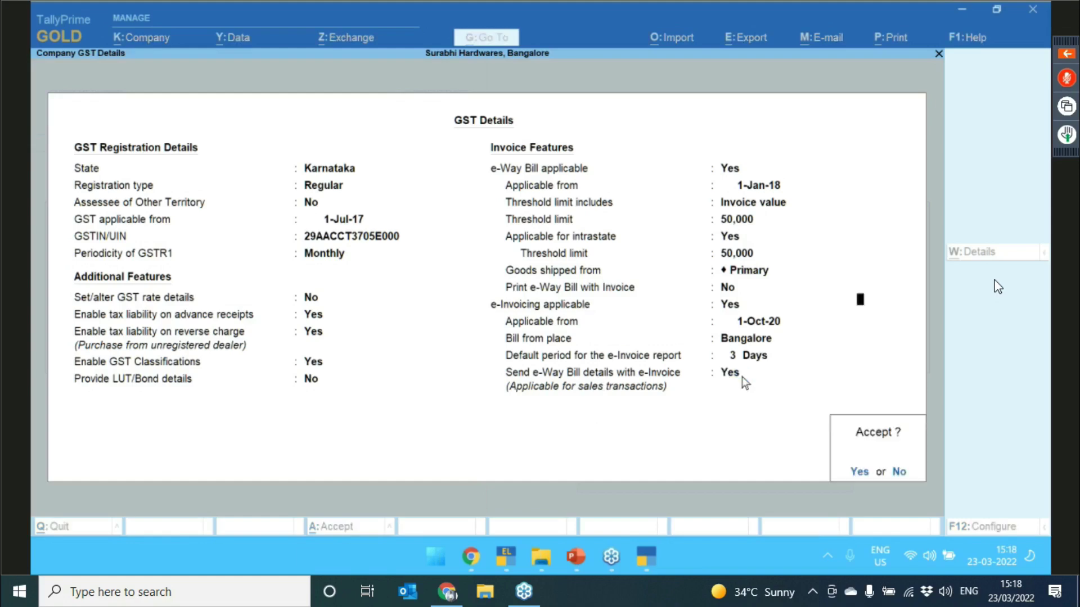
{"action": "key", "text": "Return"}
{"action": "key", "text": "Return"}
{"action": "key", "text": "Return"}
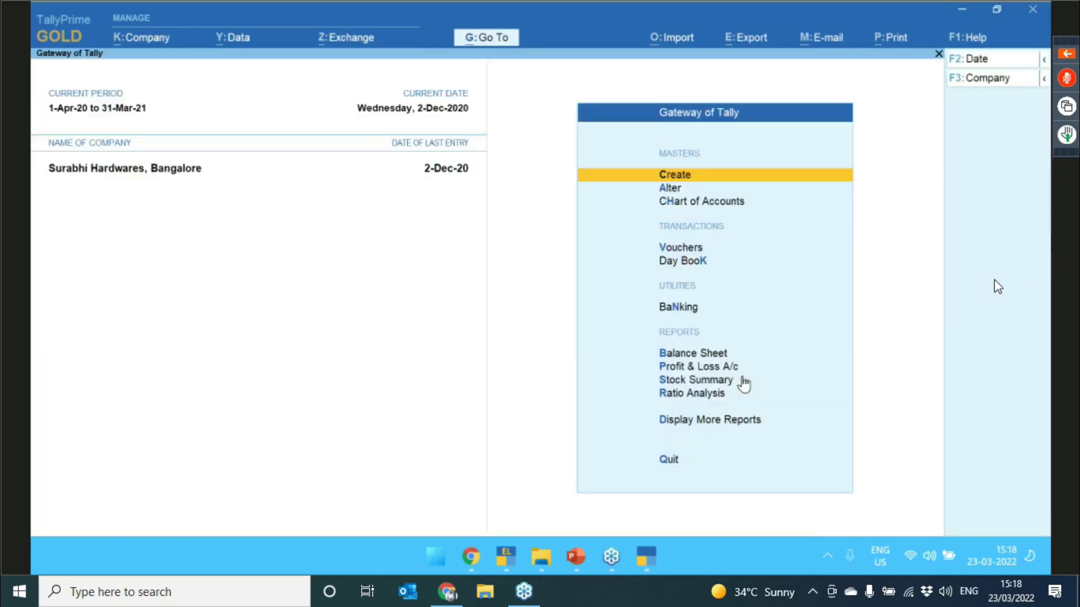
{"action": "key", "text": "Escape"}
{"action": "key", "text": "Escape"}
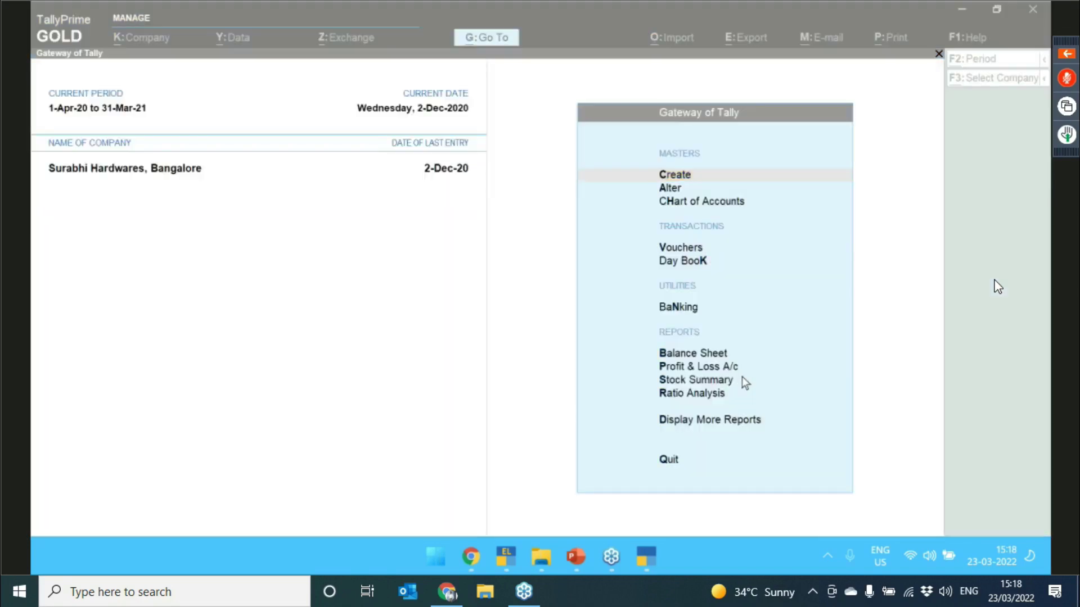
{"action": "key", "text": "alt+Tab"}
{"action": "key", "text": "Right"}
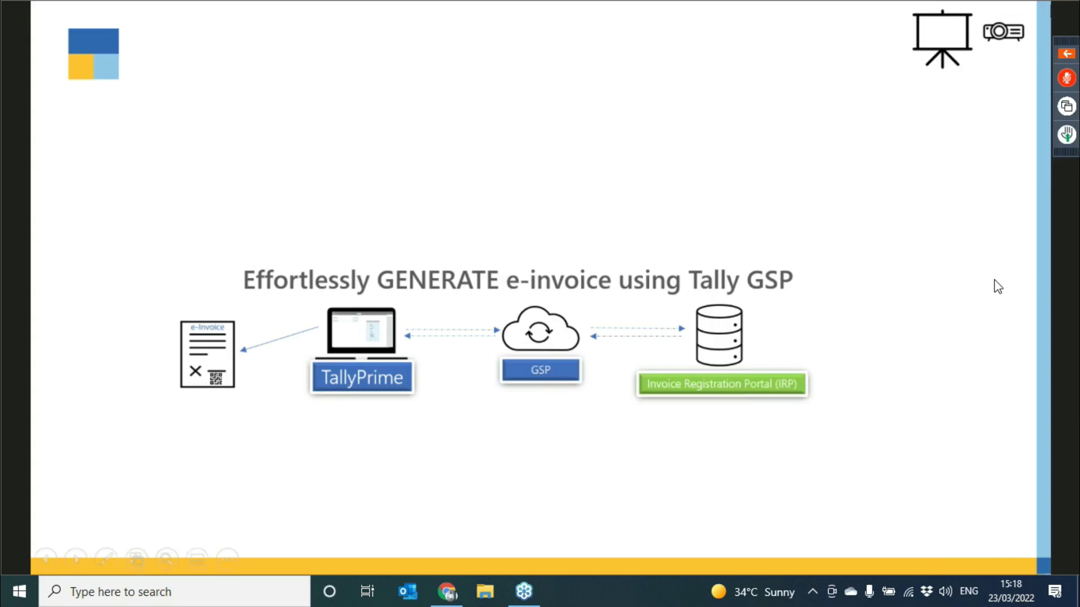
{"action": "left_click", "coordinate": [633, 356]}
{"action": "mouse_move", "coordinate": [261, 559]}
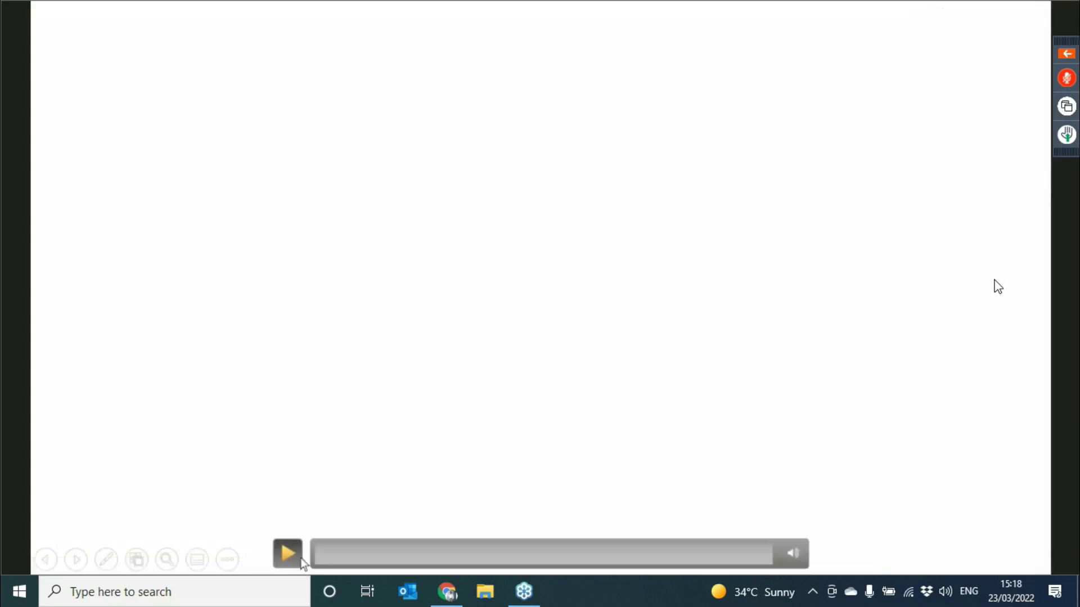
{"action": "left_click", "coordinate": [287, 555]}
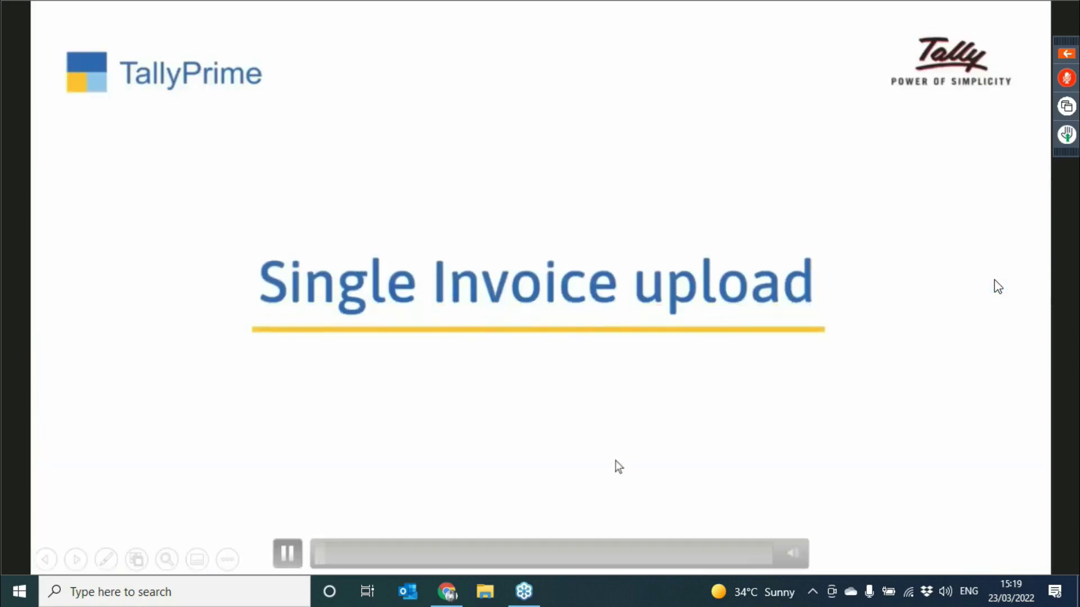
{"action": "left_click", "coordinate": [488, 562]}
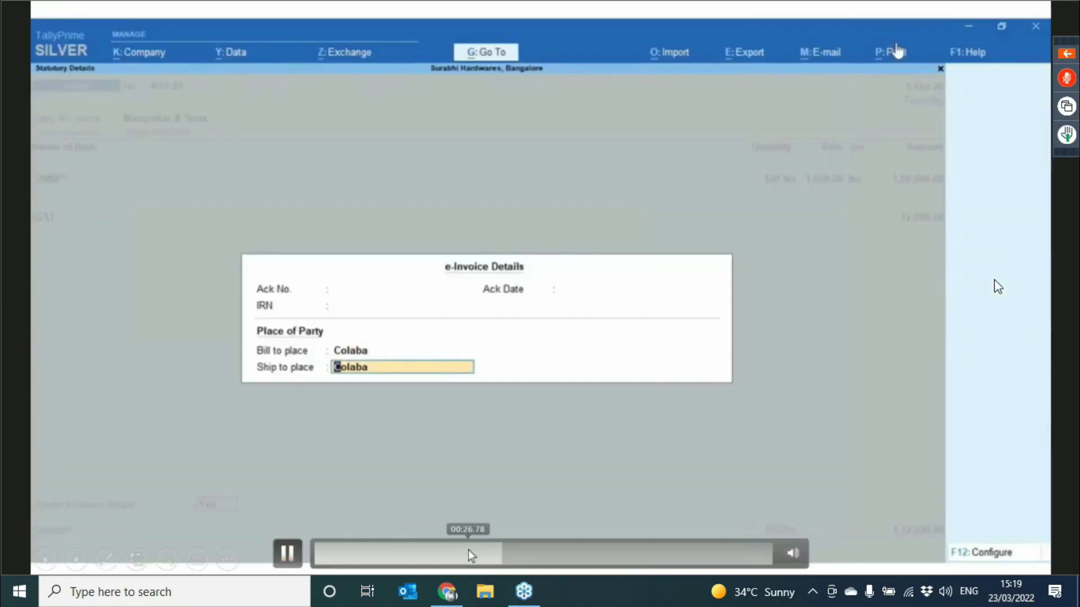
{"action": "left_click", "coordinate": [464, 559]}
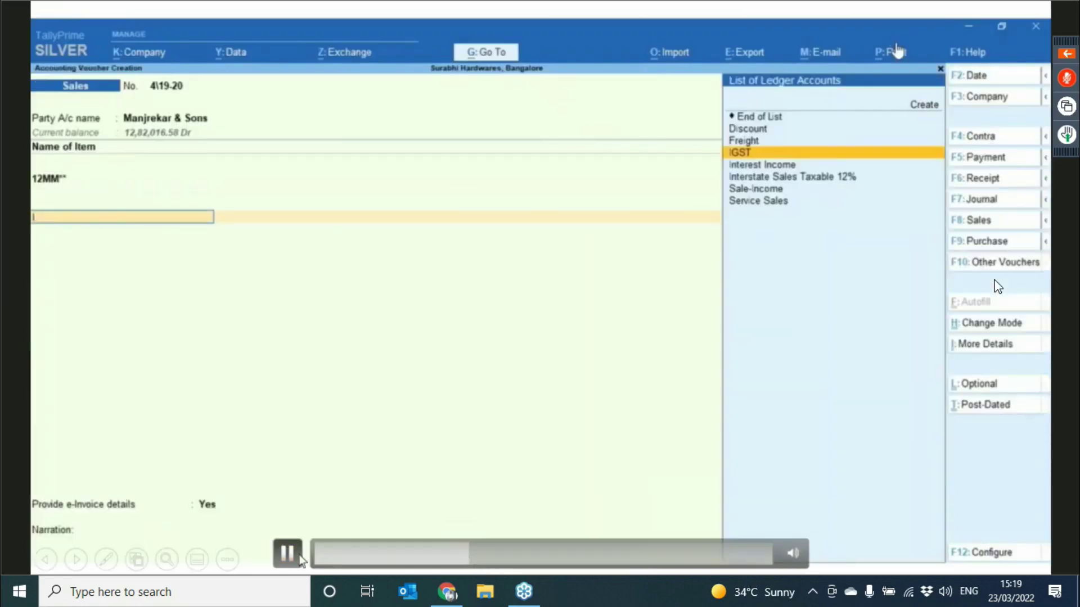
{"action": "left_click", "coordinate": [288, 555]}
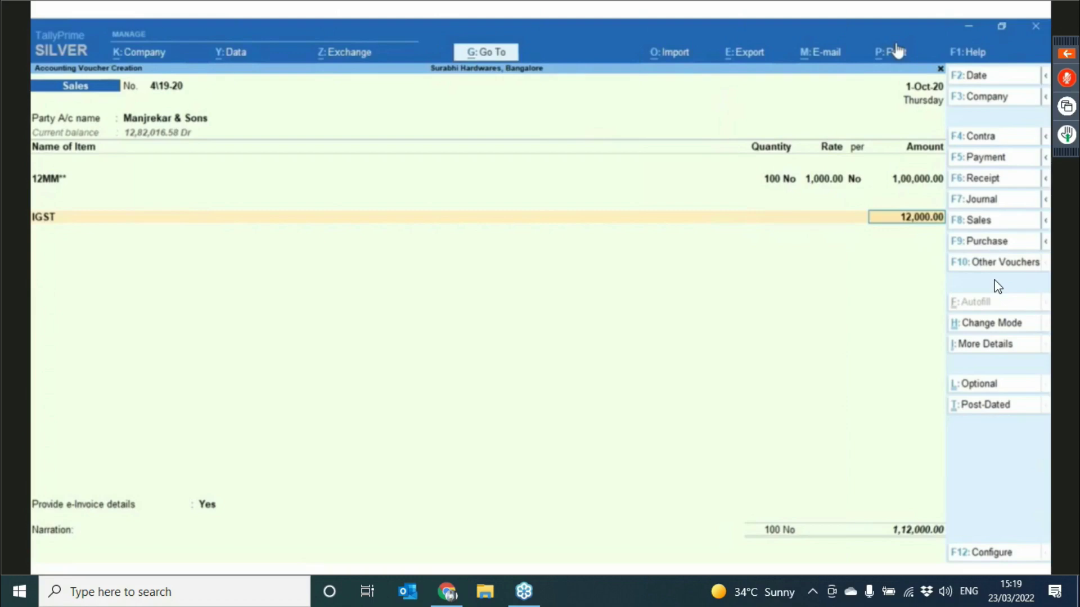
{"action": "mouse_move", "coordinate": [228, 384]}
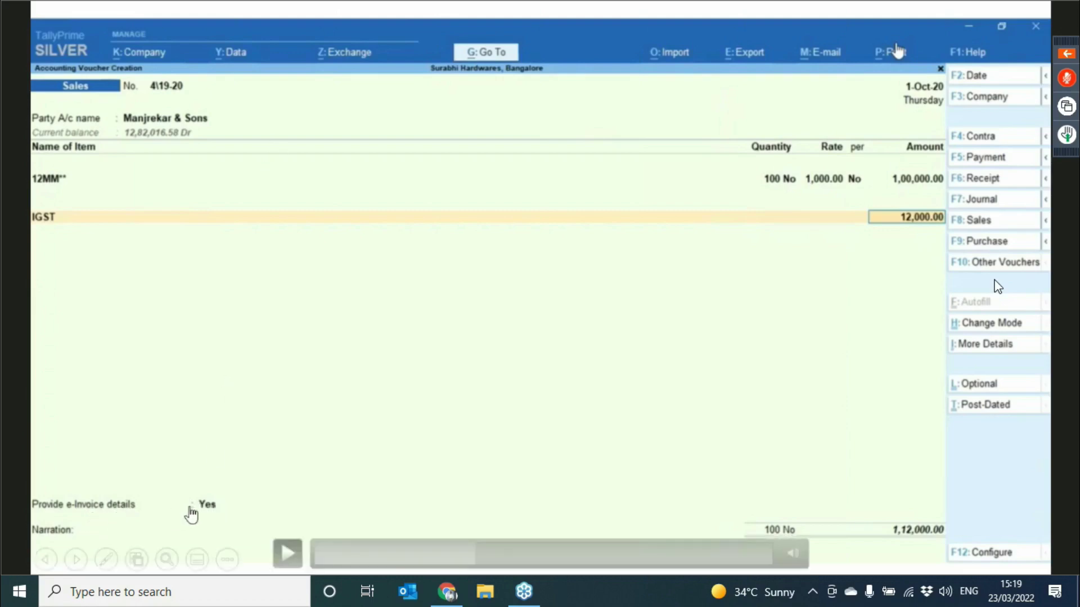
{"action": "left_click", "coordinate": [287, 553]}
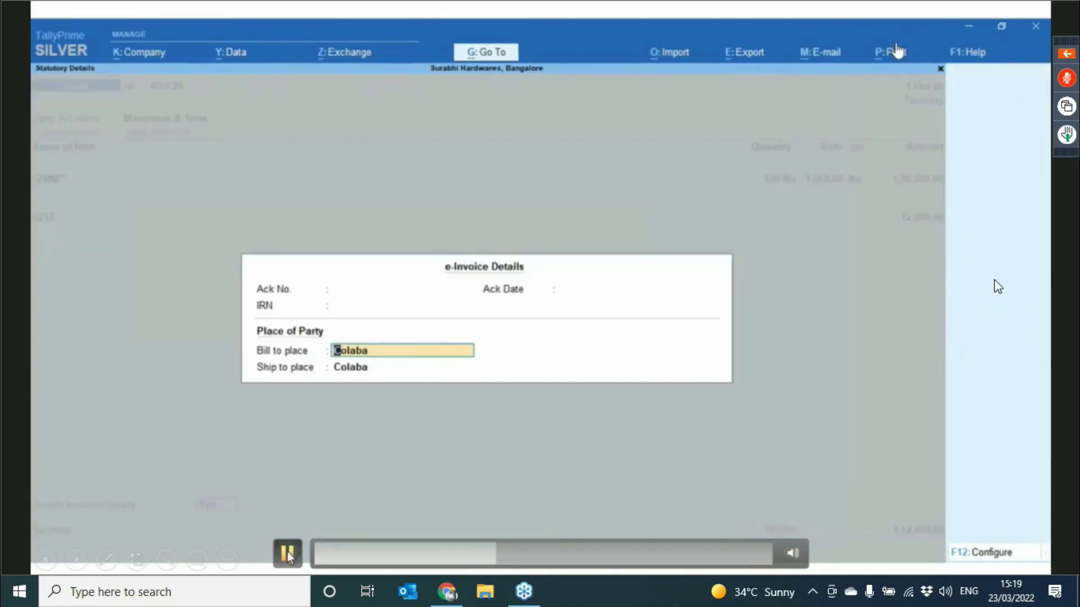
{"action": "left_click", "coordinate": [288, 558]}
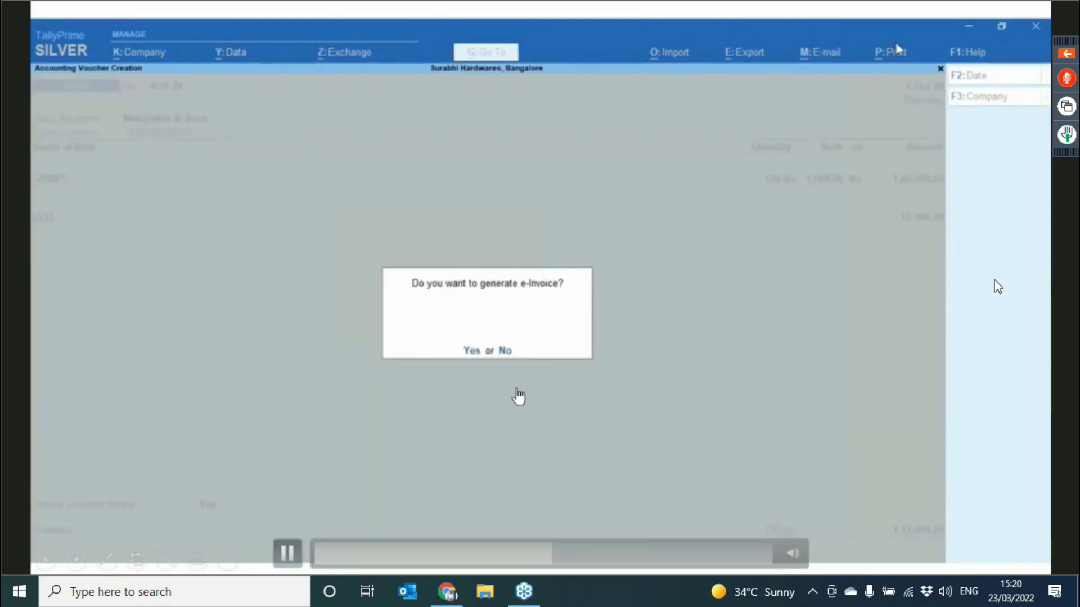
{"action": "left_click", "coordinate": [287, 554]}
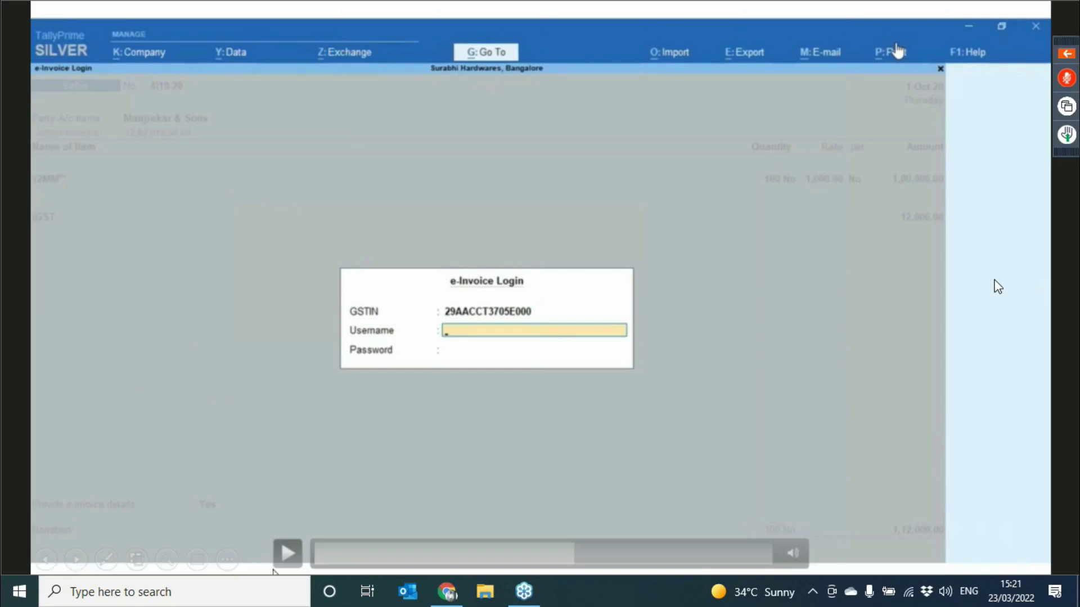
{"action": "left_click", "coordinate": [288, 553]}
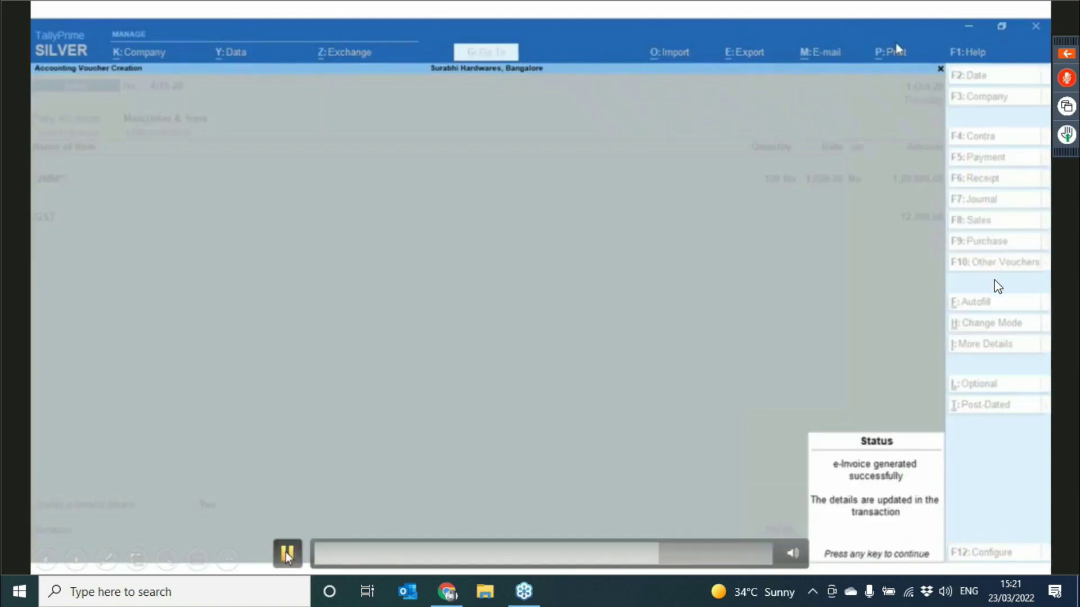
{"action": "left_click", "coordinate": [287, 556]}
{"action": "left_click", "coordinate": [288, 554]}
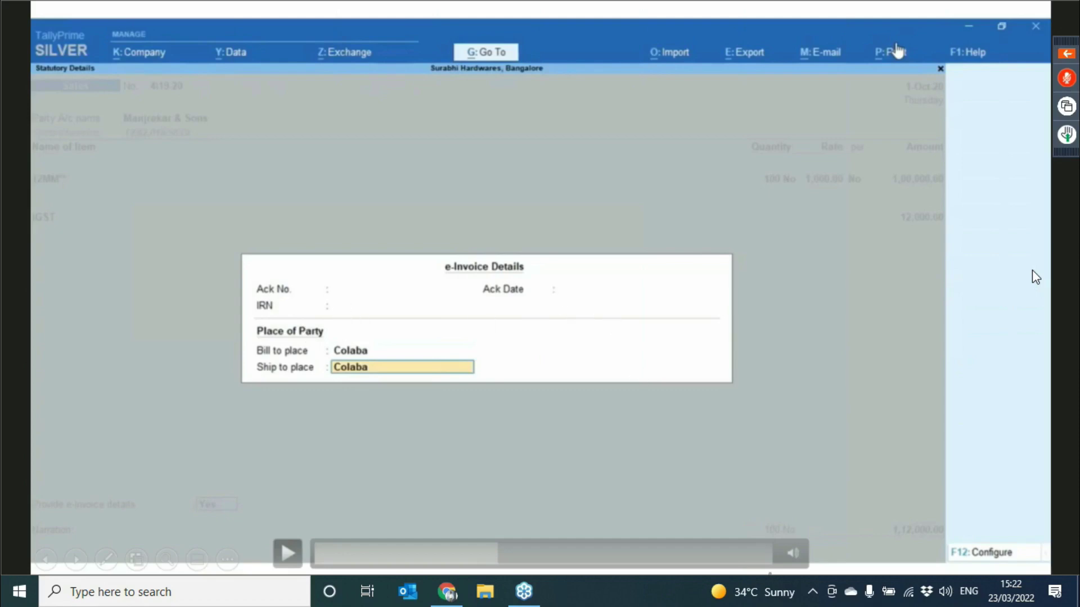
{"action": "left_click", "coordinate": [722, 557]}
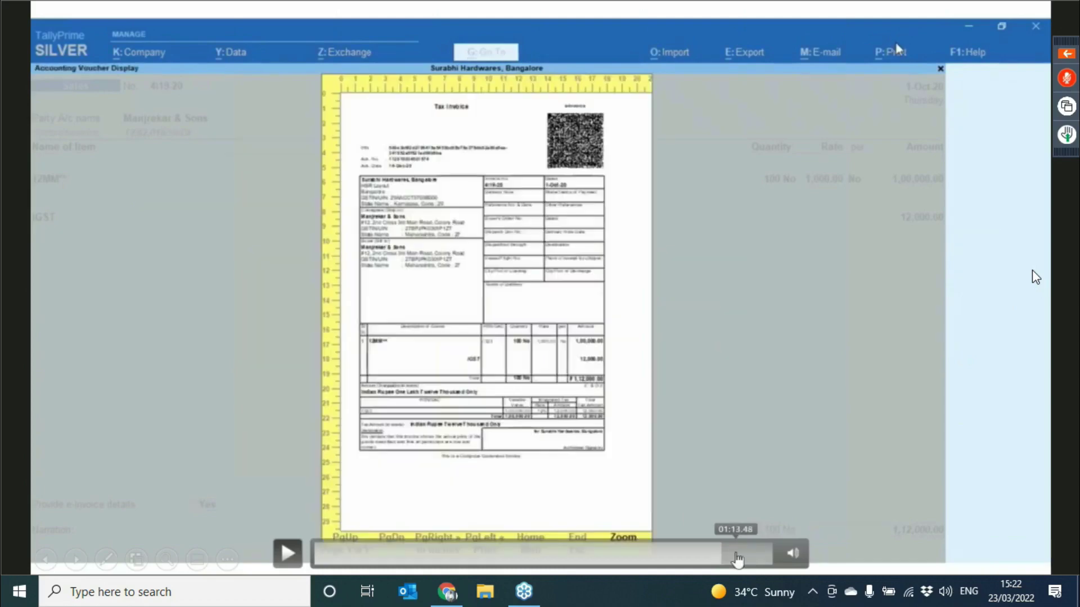
{"action": "left_click", "coordinate": [287, 554]}
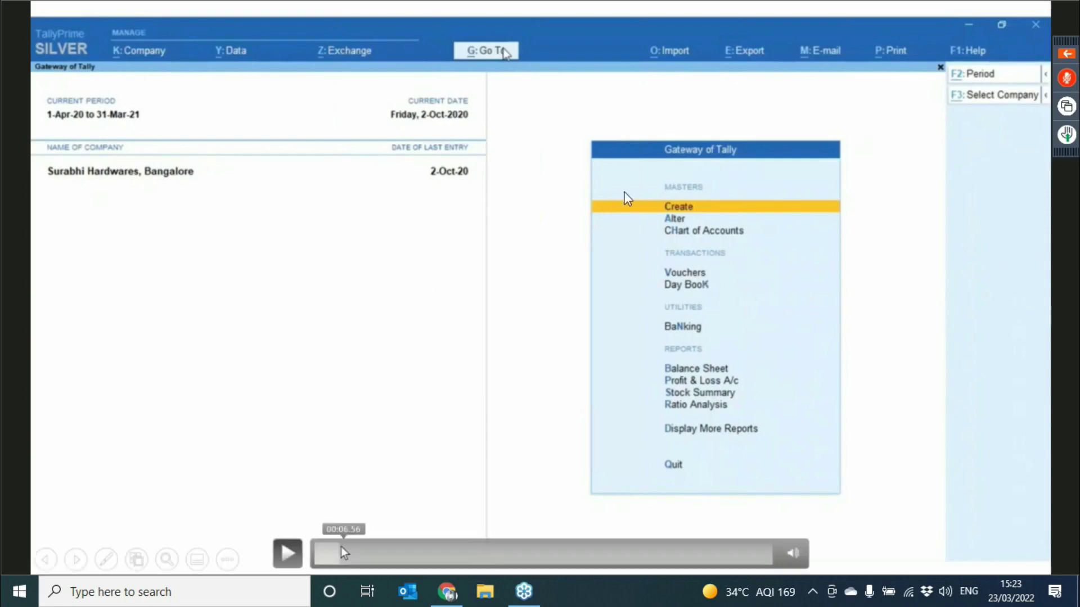
{"action": "left_click", "coordinate": [287, 554]}
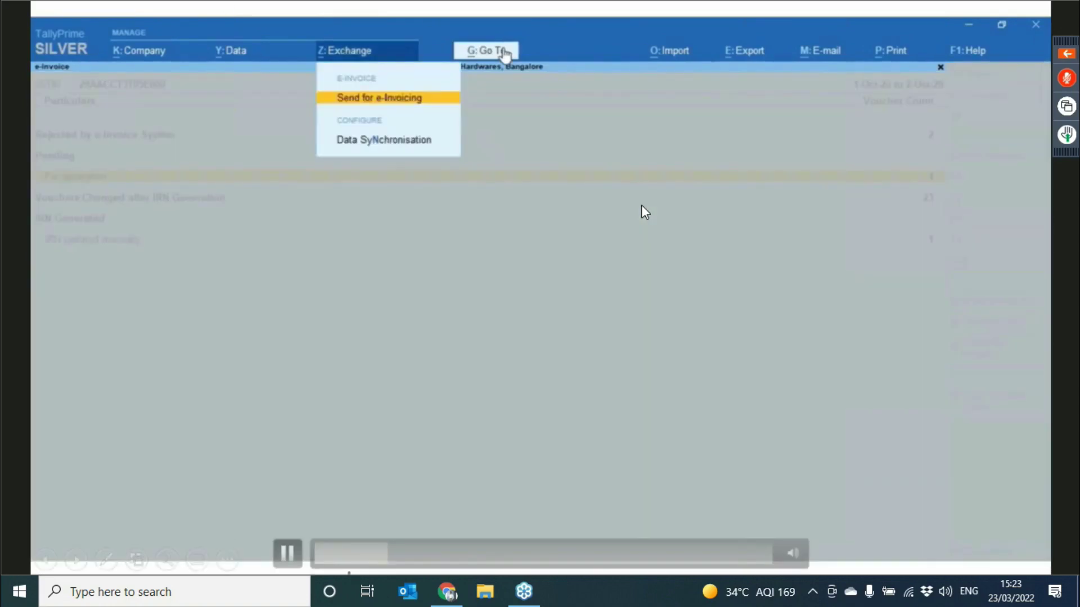
{"action": "left_click", "coordinate": [289, 555]}
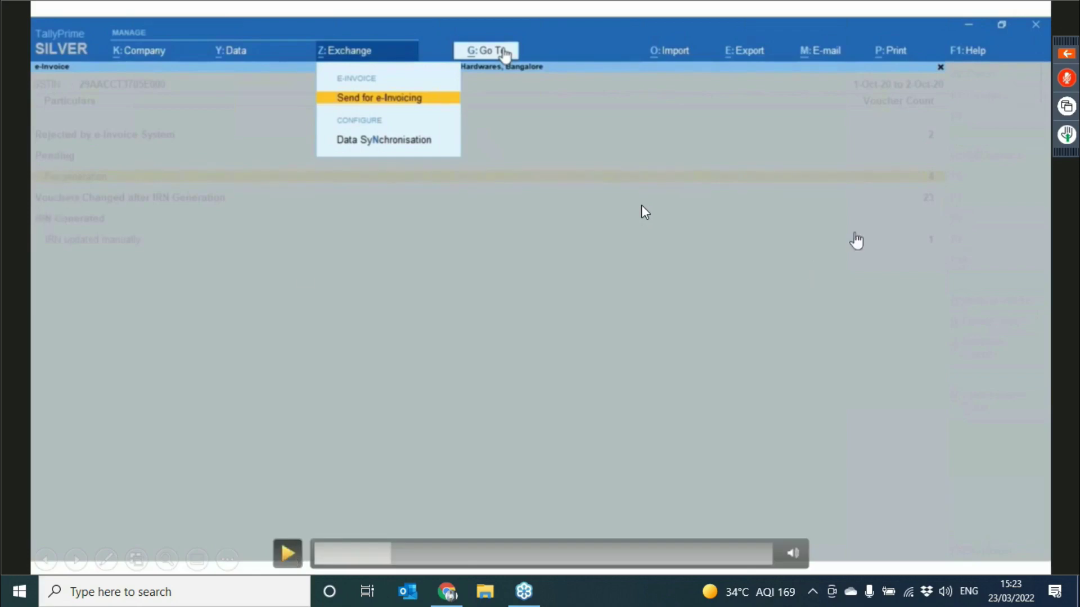
{"action": "left_click", "coordinate": [375, 560]}
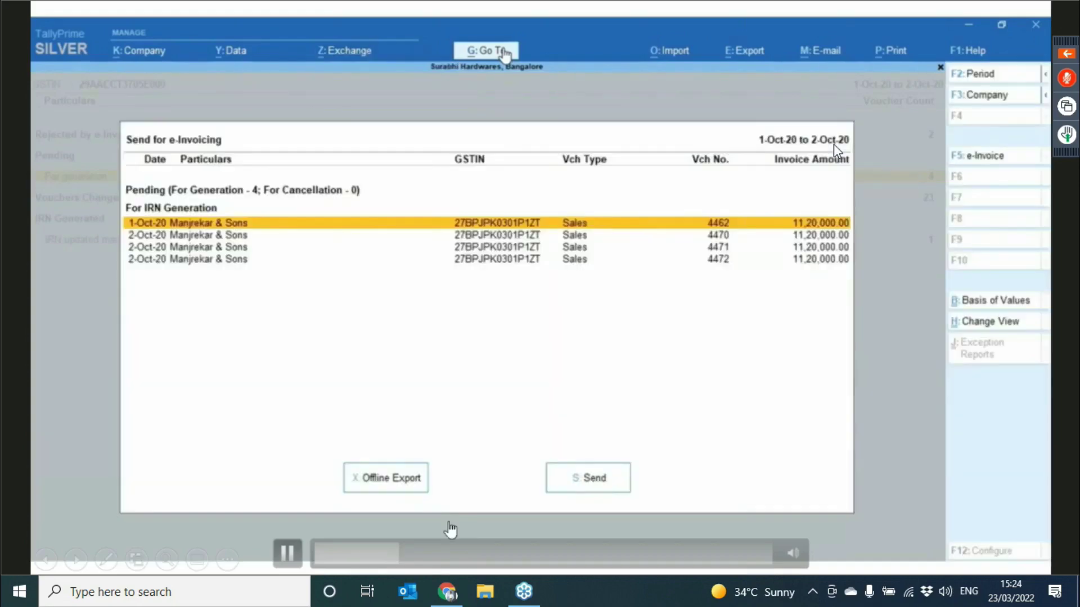
{"action": "left_click", "coordinate": [291, 554]}
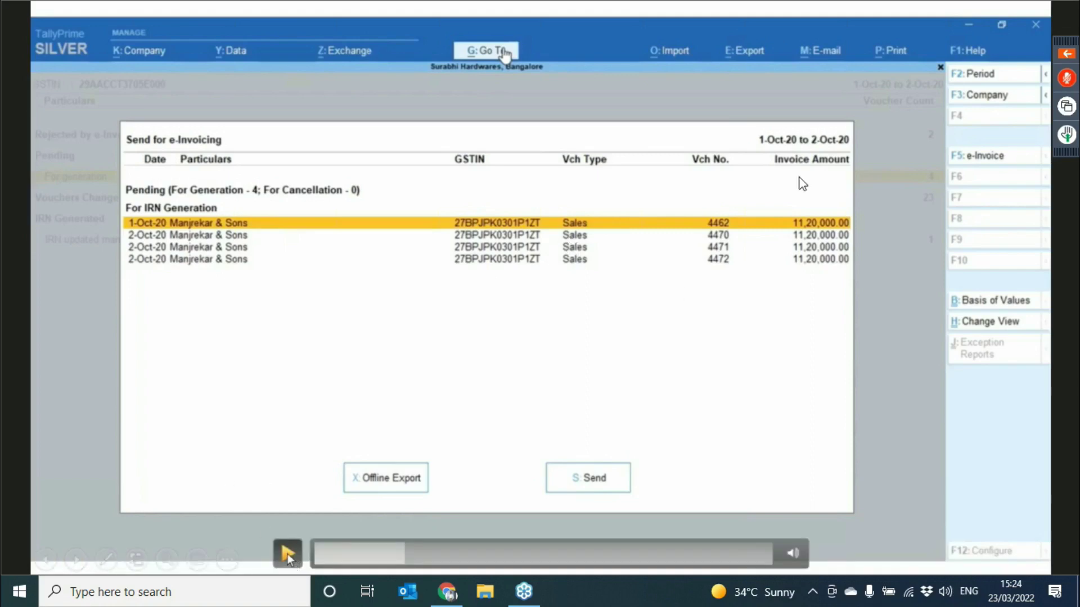
{"action": "left_click", "coordinate": [288, 557]}
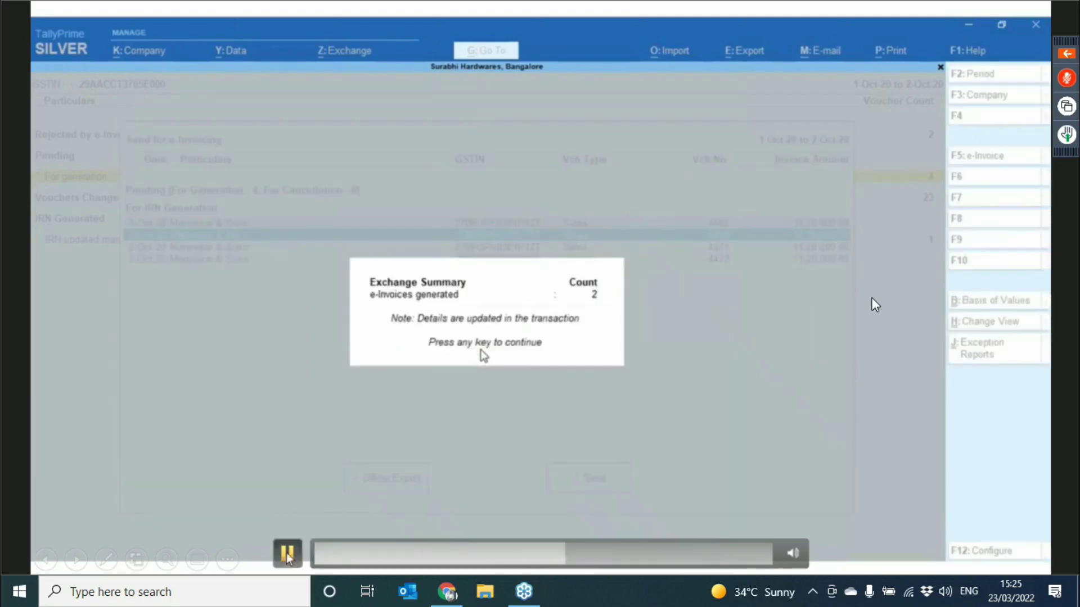
{"action": "left_click", "coordinate": [287, 554]}
{"action": "left_click", "coordinate": [287, 554]}
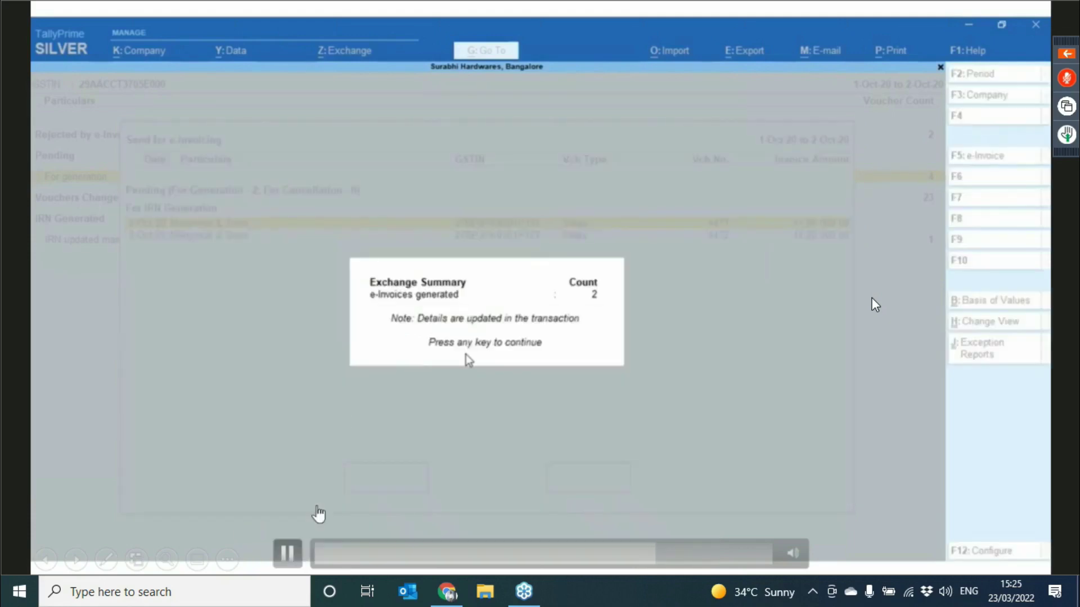
{"action": "left_click", "coordinate": [288, 554]}
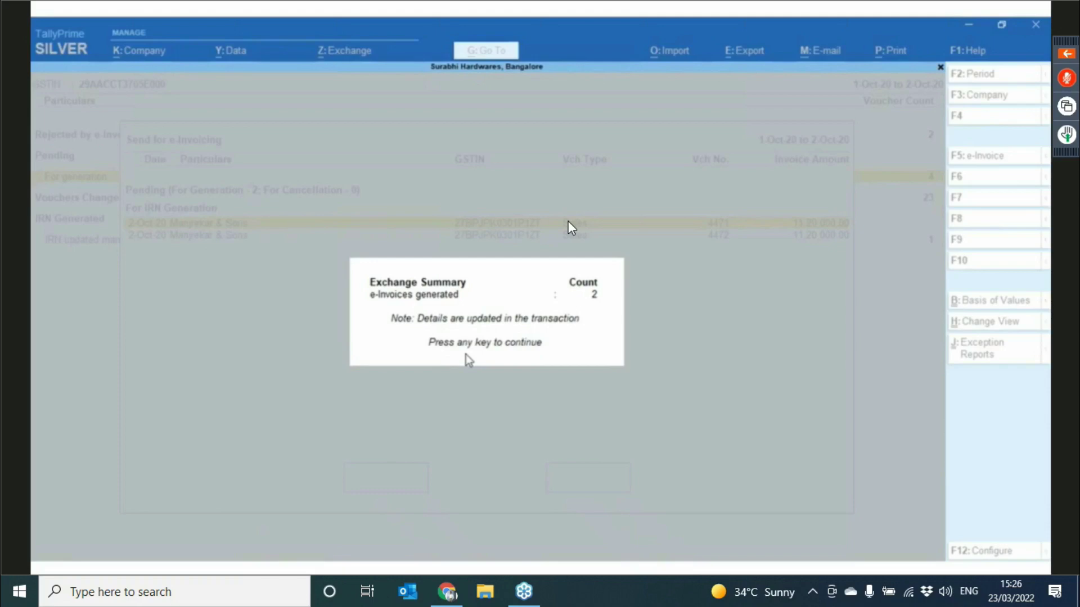
{"action": "mouse_move", "coordinate": [283, 554]}
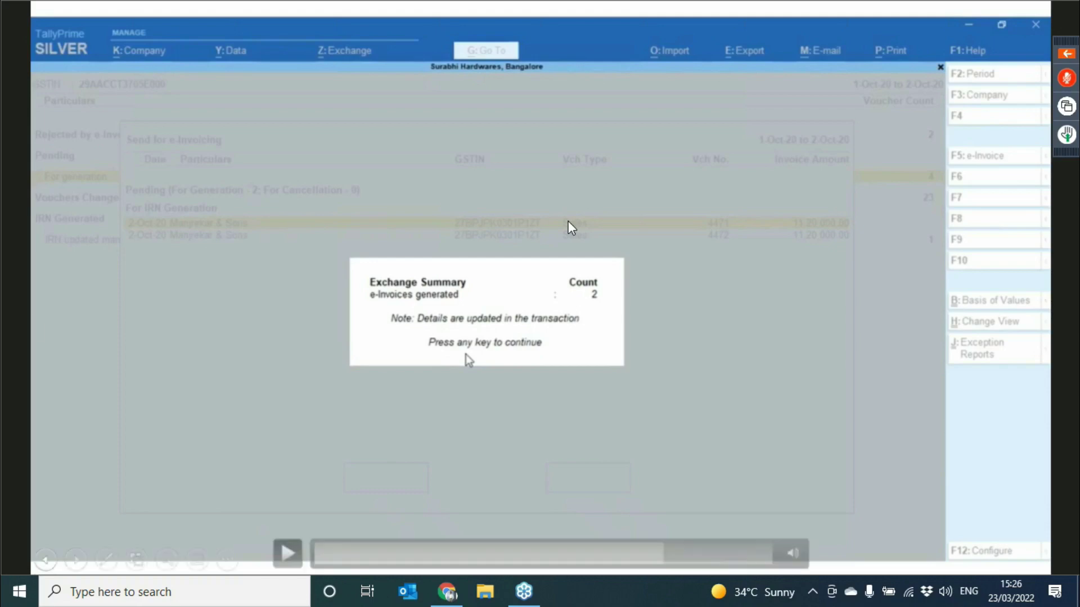
{"action": "left_click", "coordinate": [287, 556]}
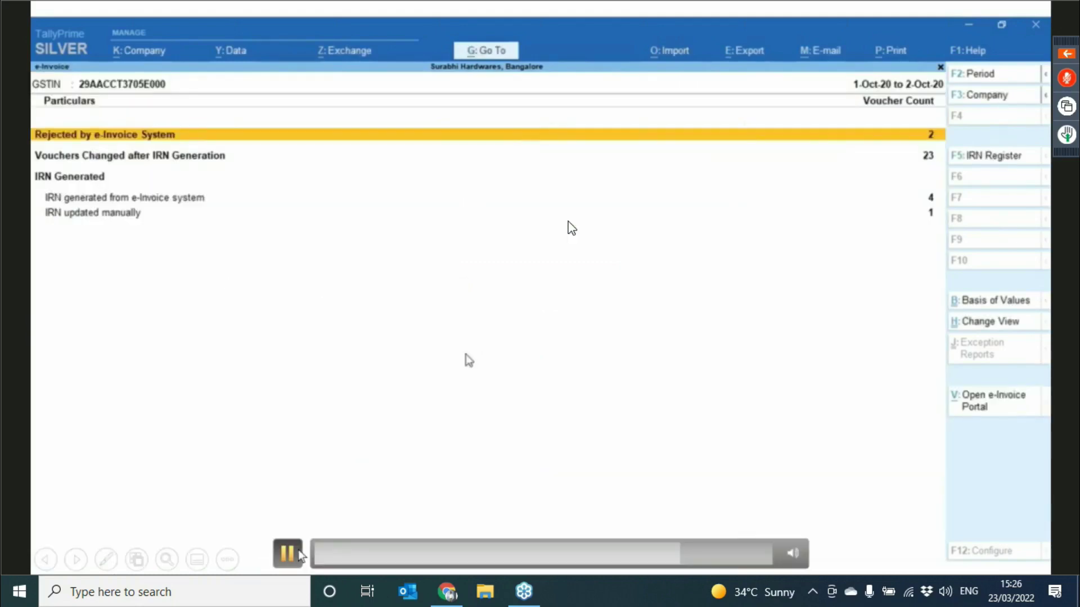
{"action": "left_click", "coordinate": [286, 562]}
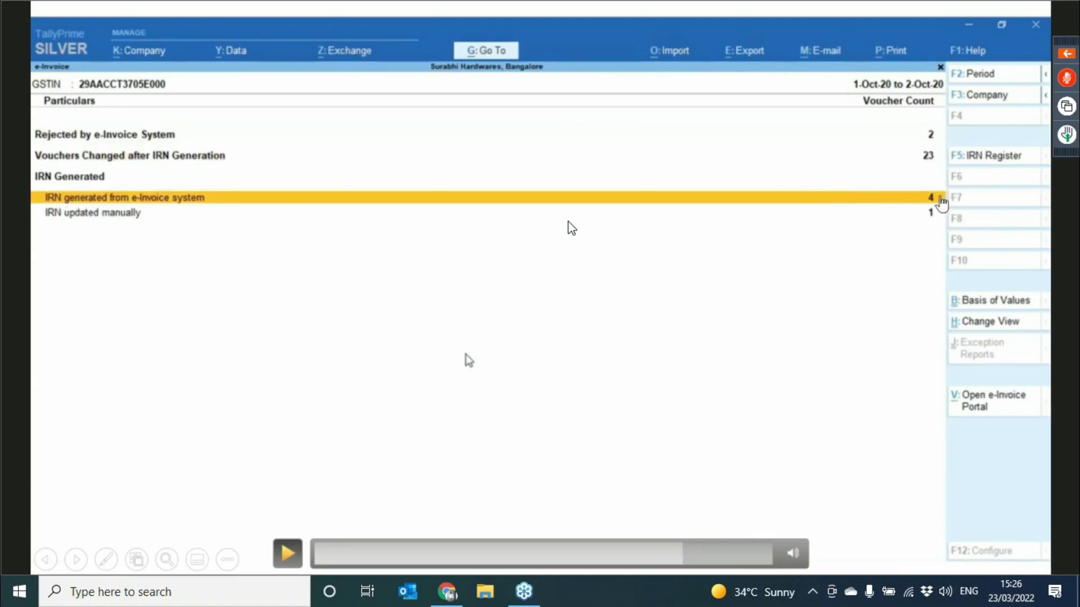
{"action": "left_click", "coordinate": [287, 554]}
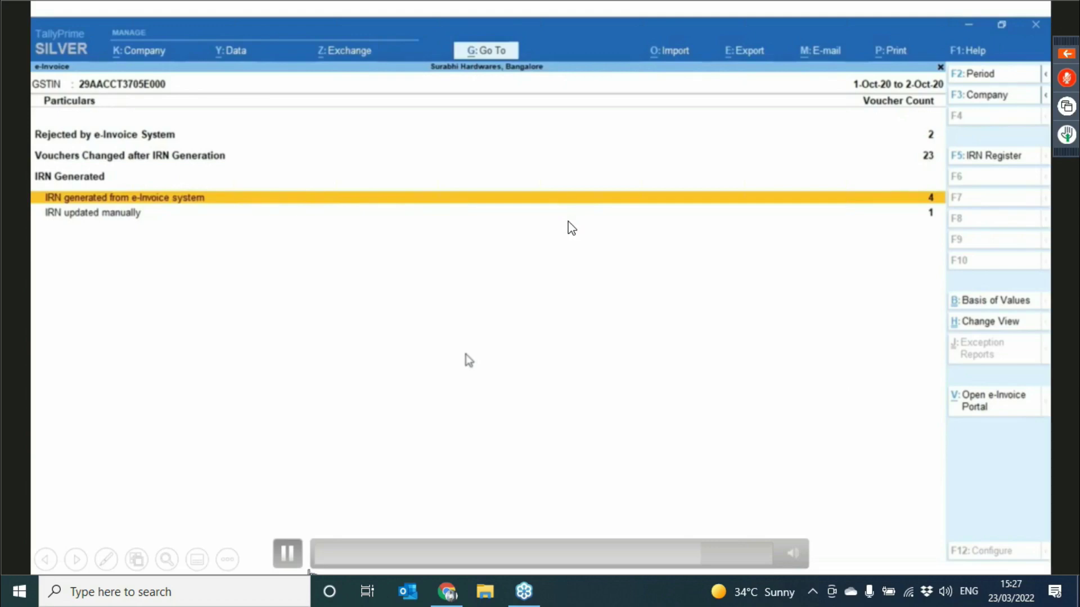
{"action": "left_click", "coordinate": [252, 395]}
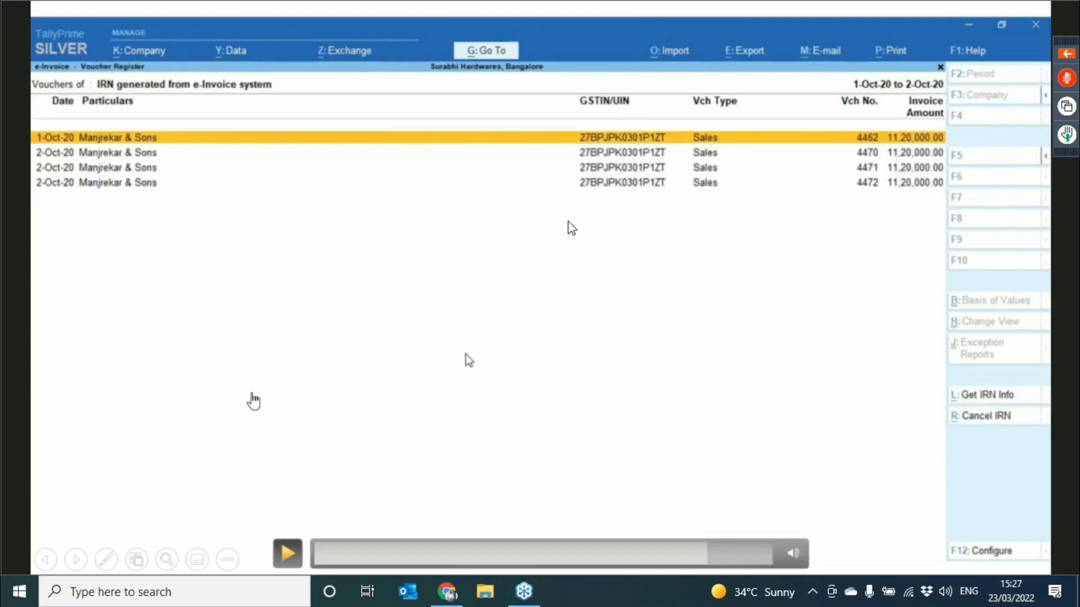
{"action": "left_click", "coordinate": [253, 401]}
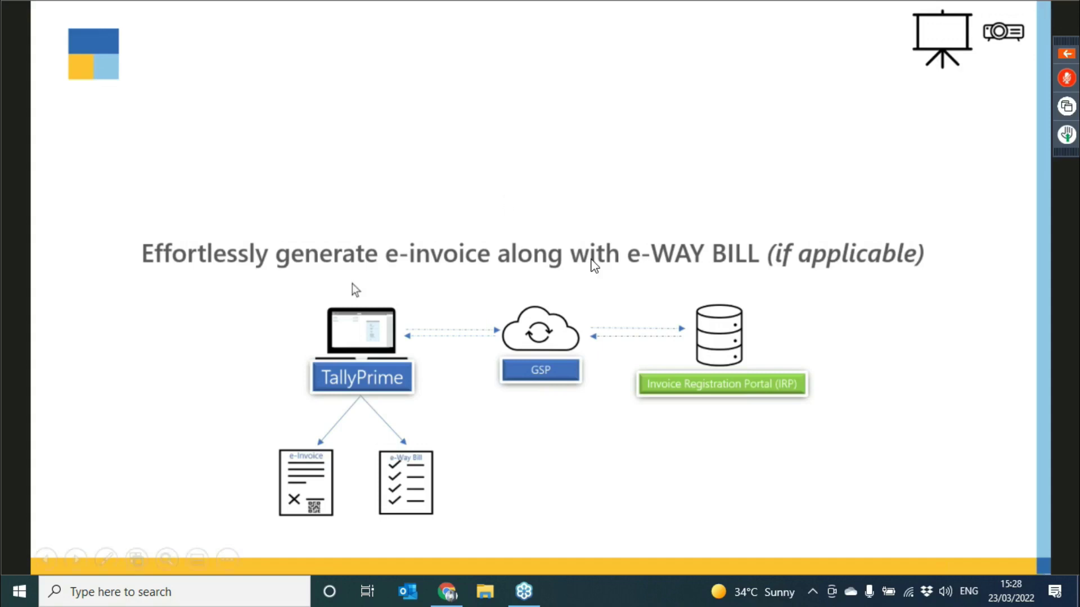
{"action": "left_click", "coordinate": [530, 276]}
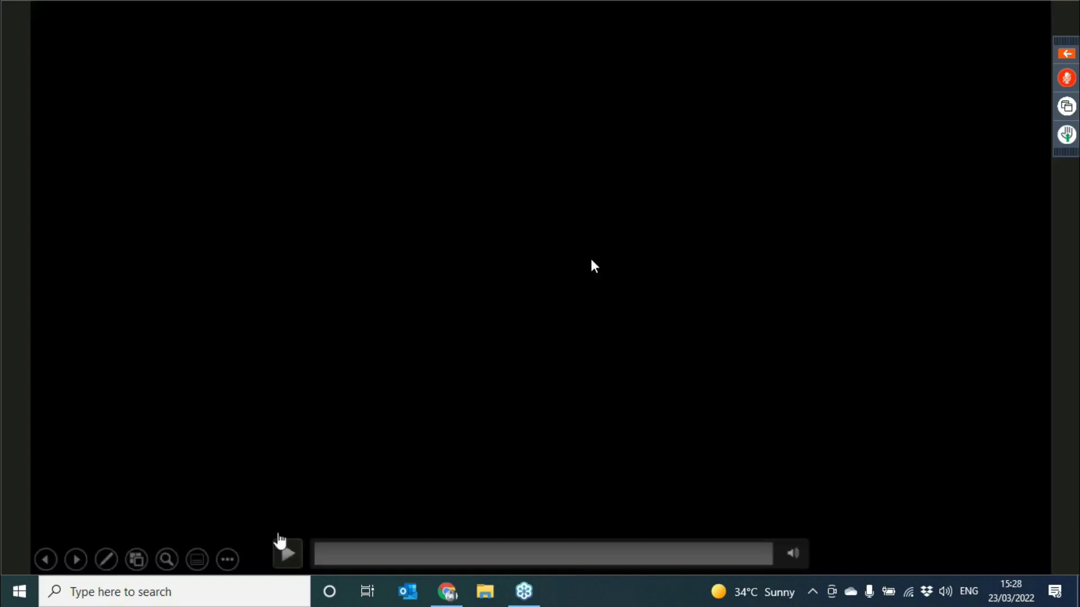
{"action": "left_click", "coordinate": [290, 555]}
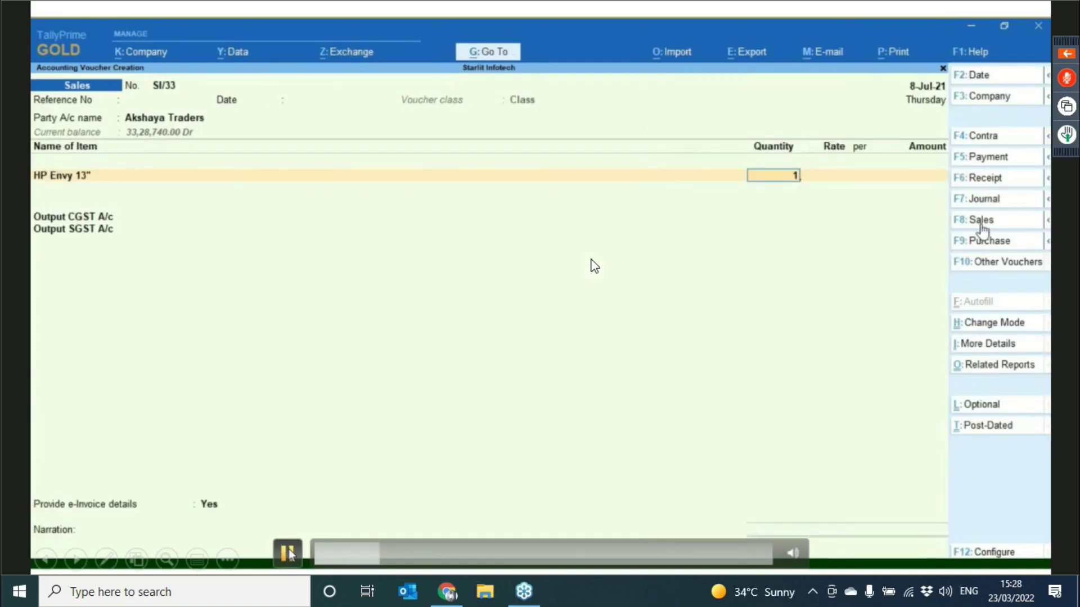
{"action": "left_click", "coordinate": [287, 554]}
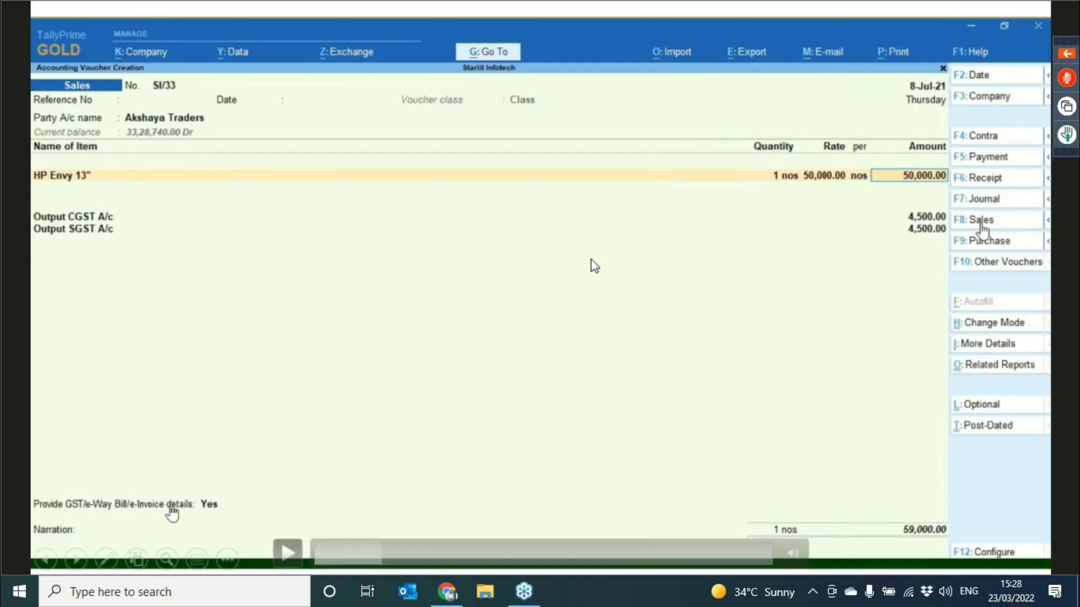
{"action": "left_click", "coordinate": [287, 554]}
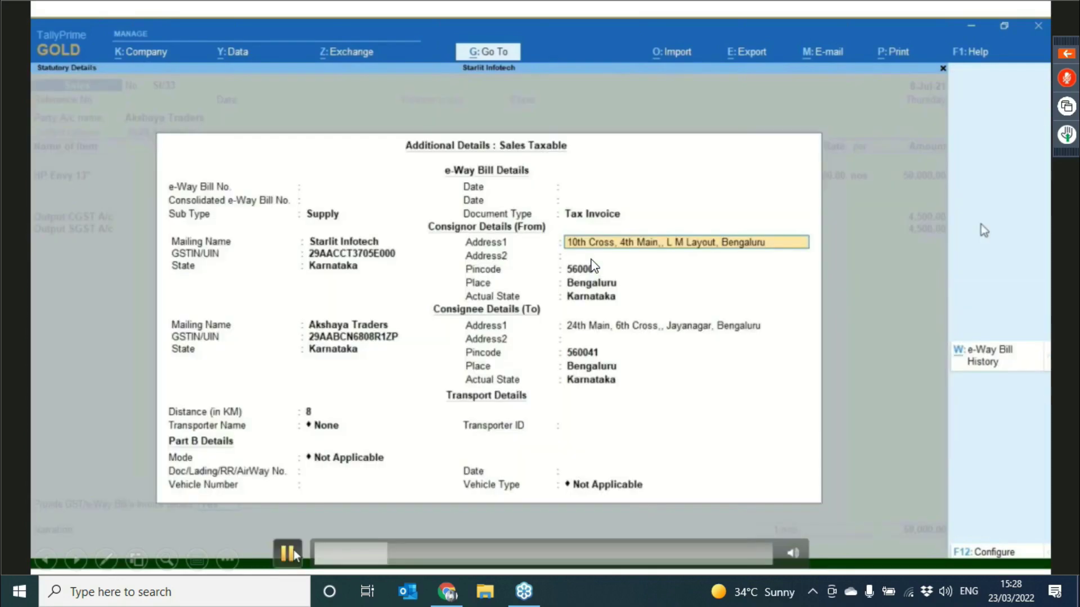
- Play the embedded demo in stages, examining the sales voucher's e-Way Bill details and the party's bill-to and ship-to places
{"action": "left_click", "coordinate": [287, 554]}
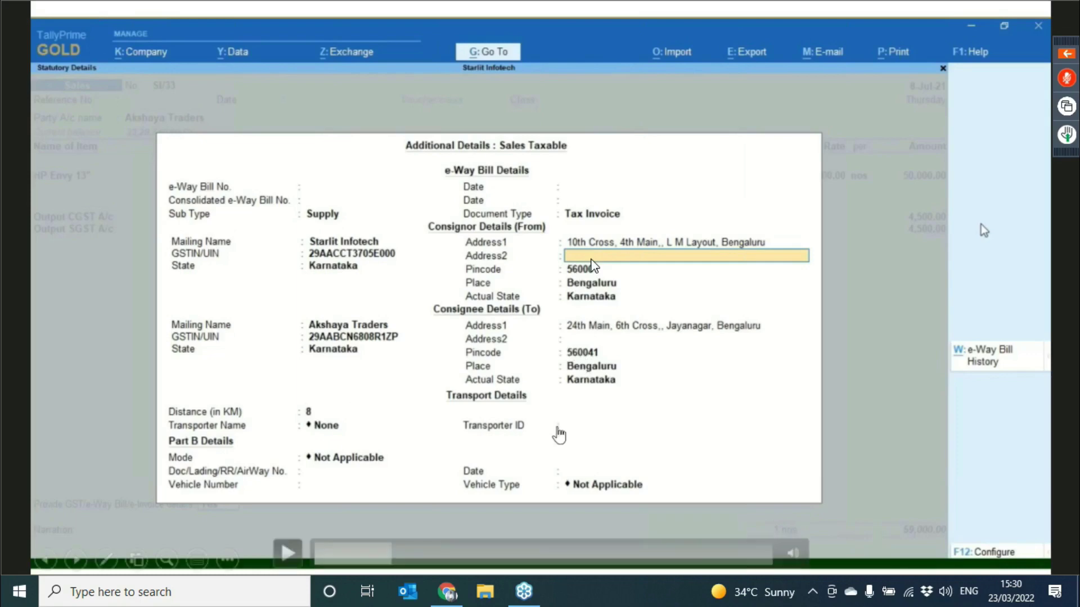
{"action": "left_click", "coordinate": [288, 554]}
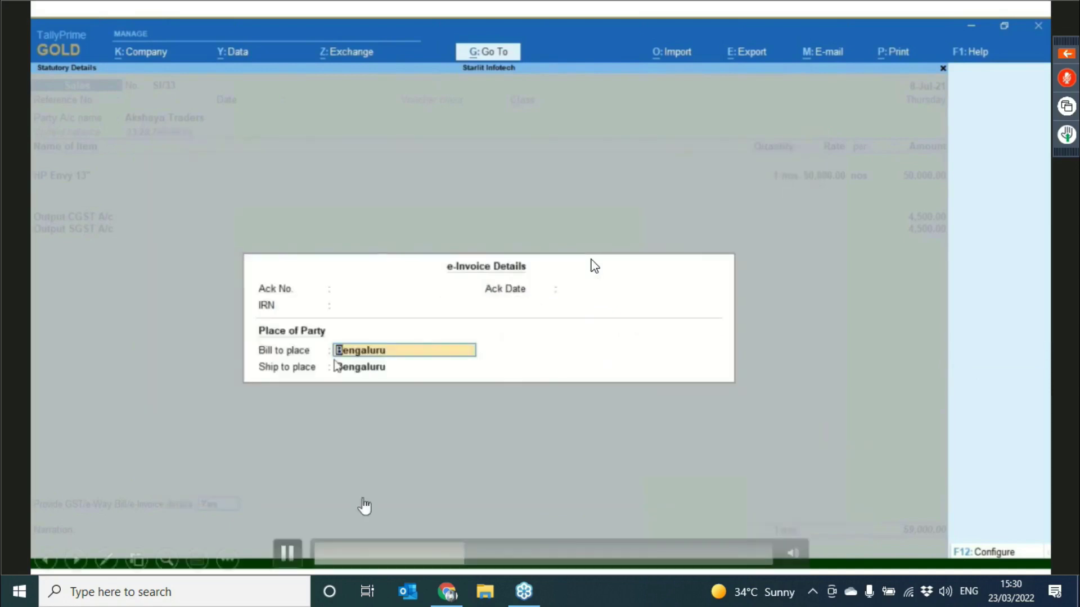
{"action": "left_click", "coordinate": [284, 555]}
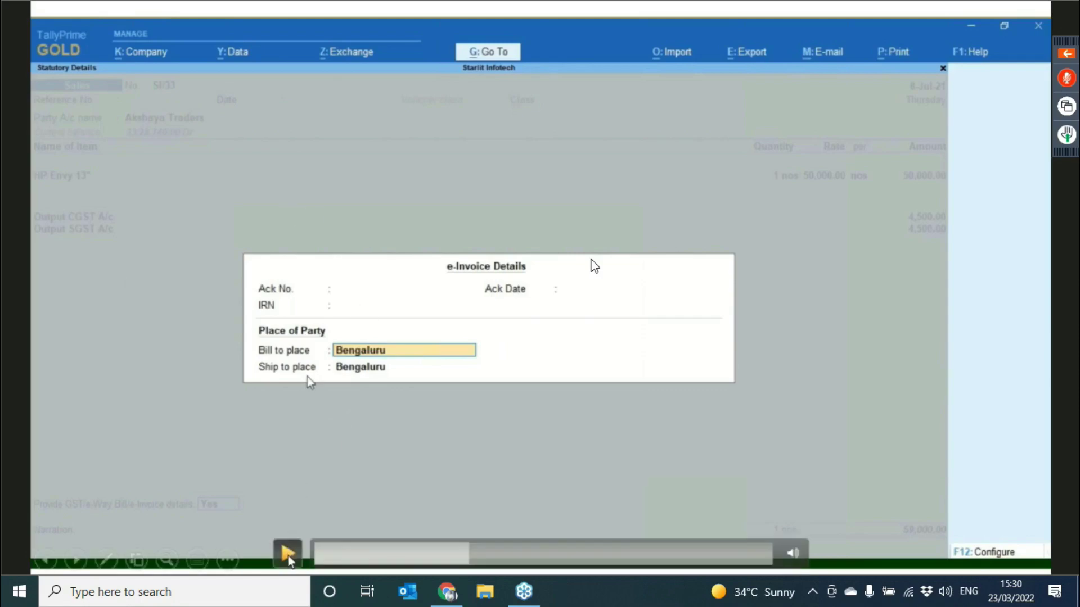
{"action": "left_click", "coordinate": [287, 551]}
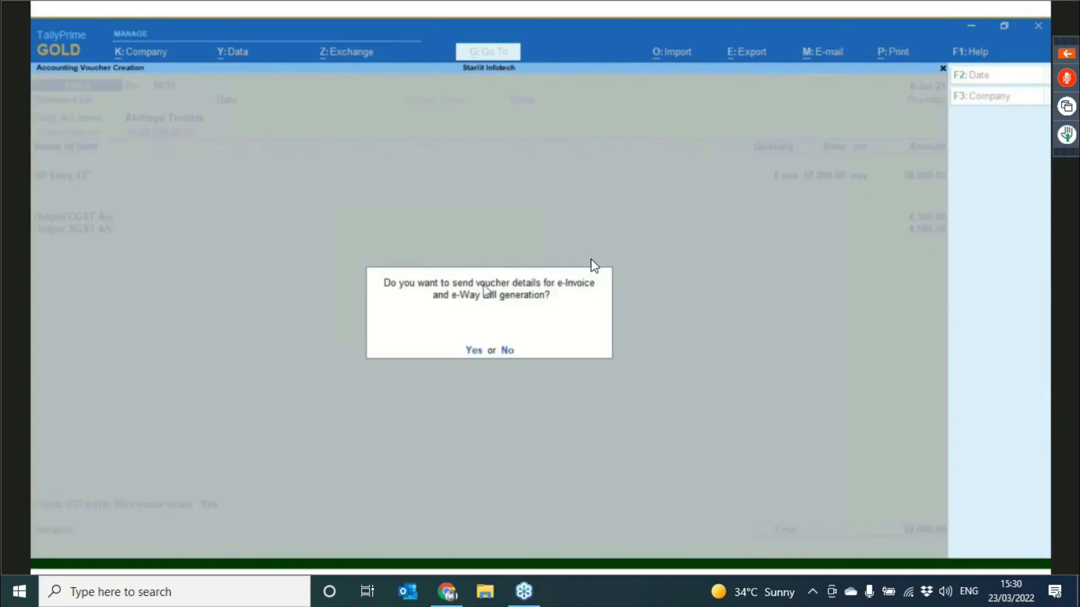
- Continue the demo in stages, examining the prompt for sending voucher details and the e-Invoice login form
{"action": "left_click", "coordinate": [514, 303]}
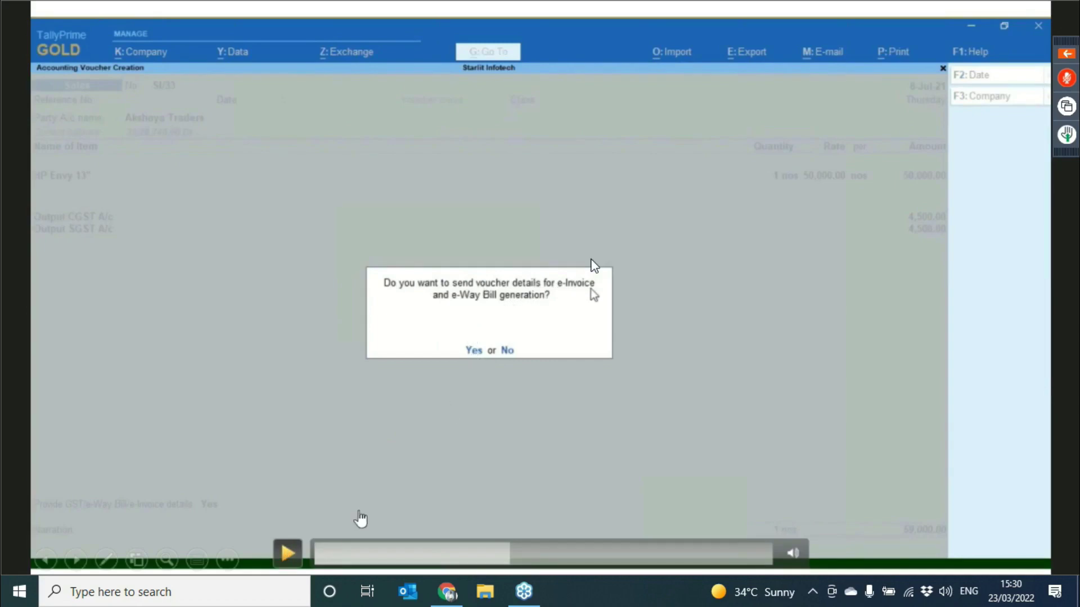
{"action": "left_click", "coordinate": [287, 552]}
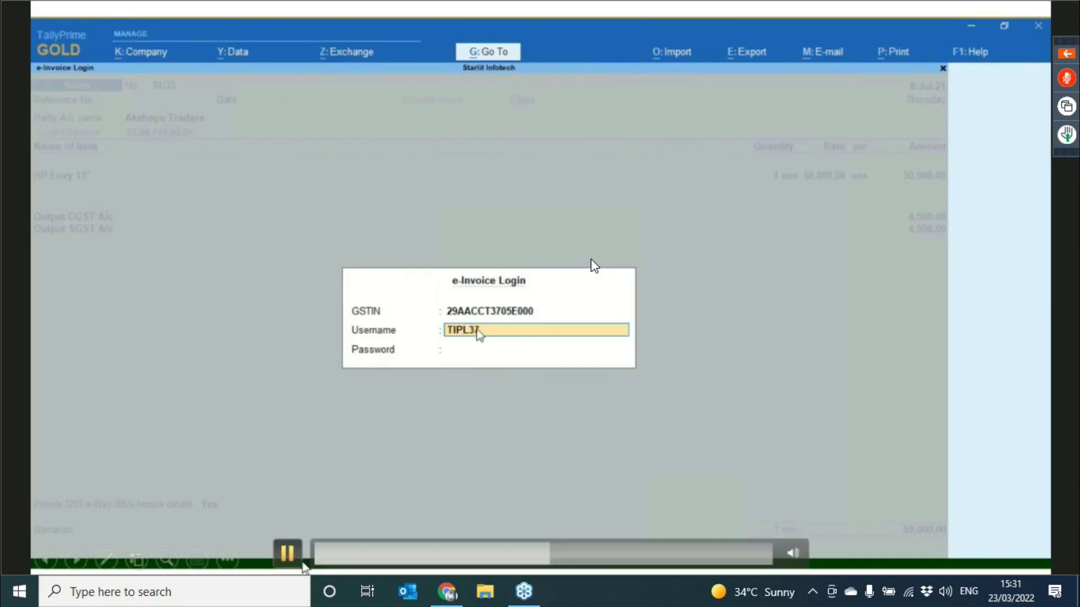
{"action": "left_click", "coordinate": [287, 553]}
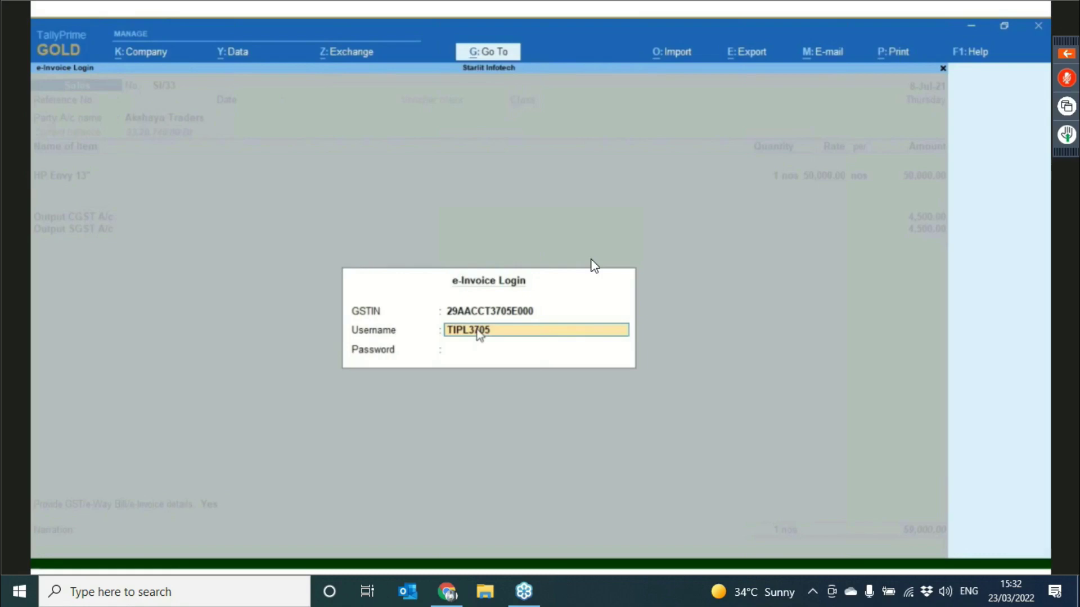
- Resume the demo and pause on the printed tax invoice to examine its IRN, acknowledgement details and QR code
{"action": "left_click", "coordinate": [286, 554]}
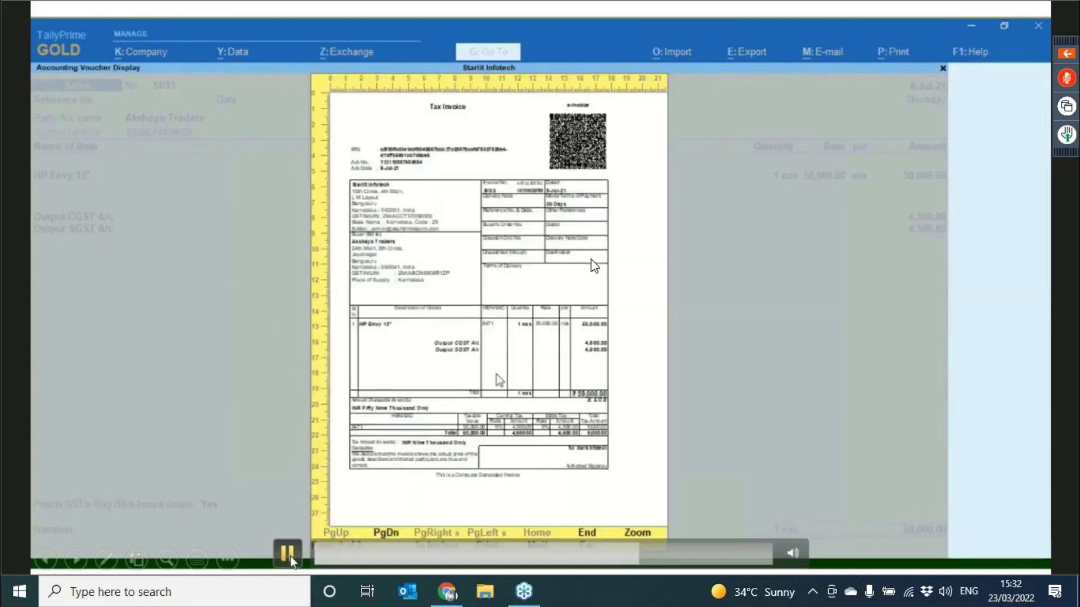
{"action": "left_click", "coordinate": [288, 555]}
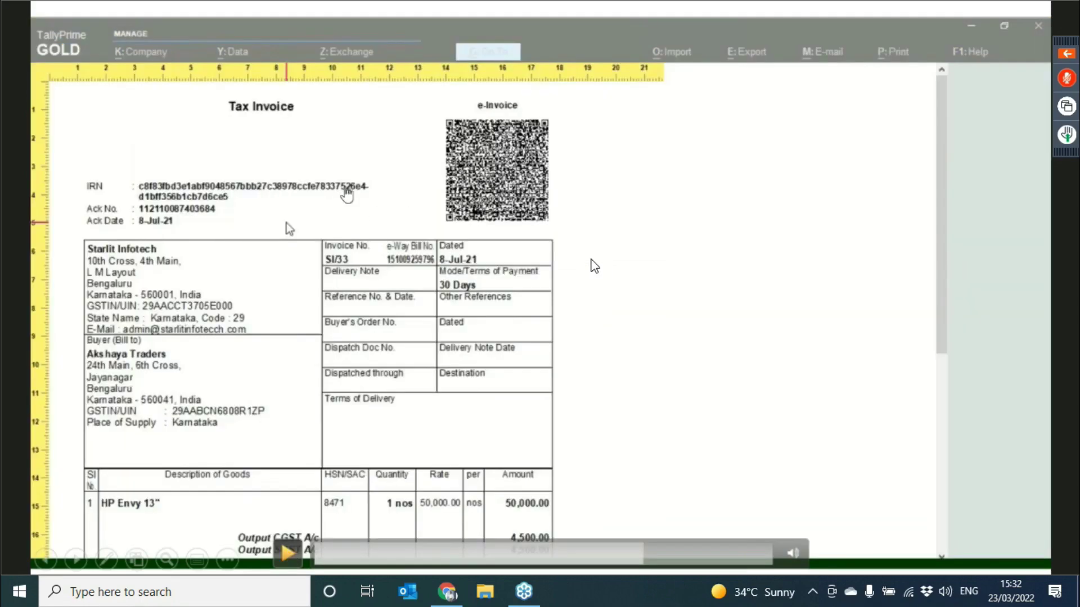
{"action": "left_click", "coordinate": [288, 554]}
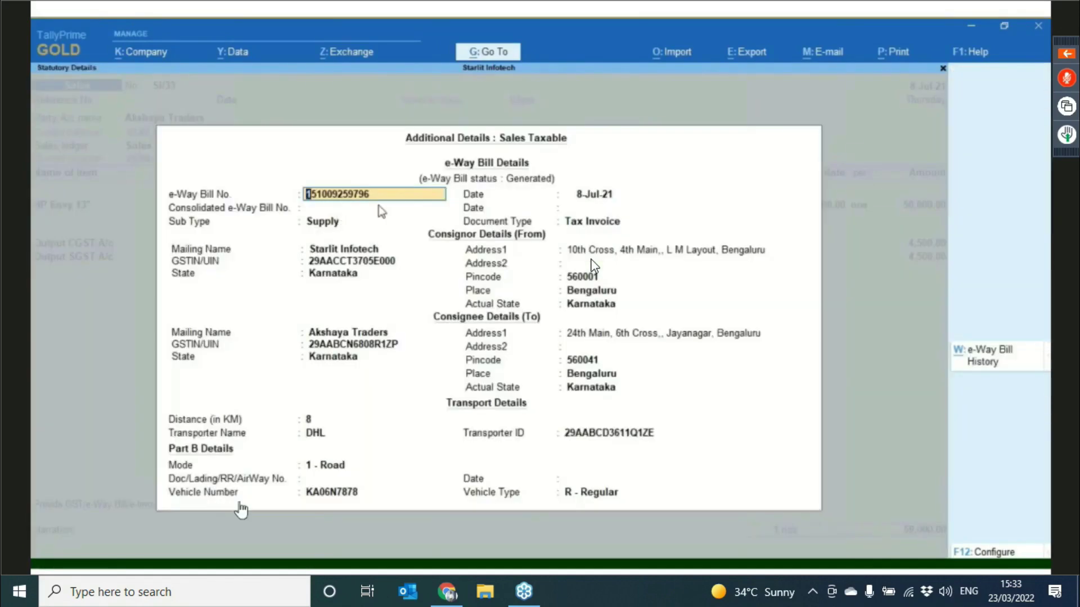
- Pause the demo and revisit earlier parts to examine the transport details, the e-Way Bill printout and the voucher's e-Way Bill number
{"action": "left_click", "coordinate": [240, 509]}
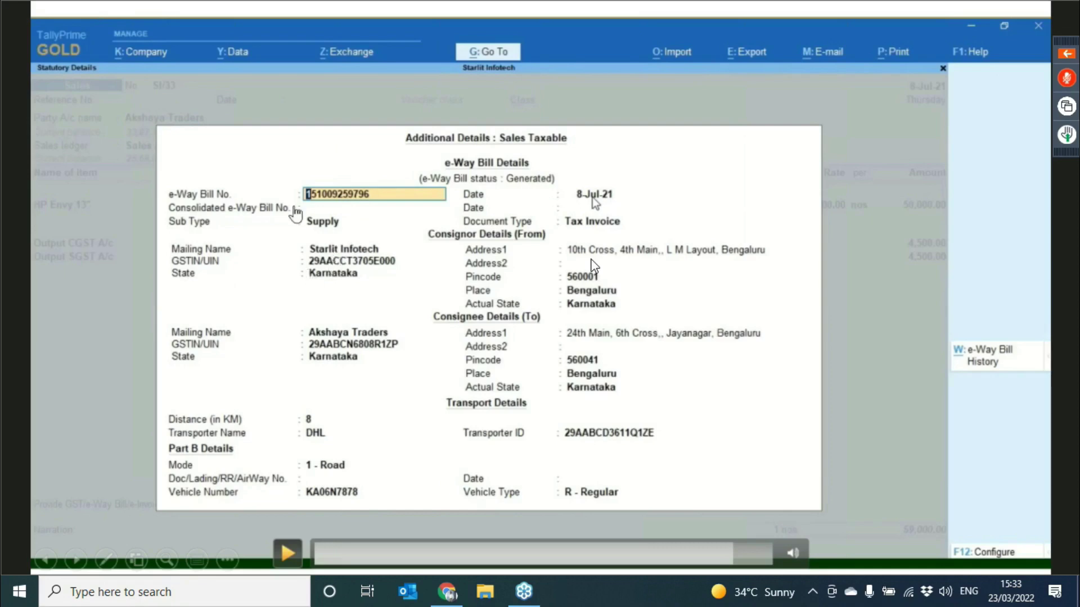
{"action": "left_click", "coordinate": [464, 557]}
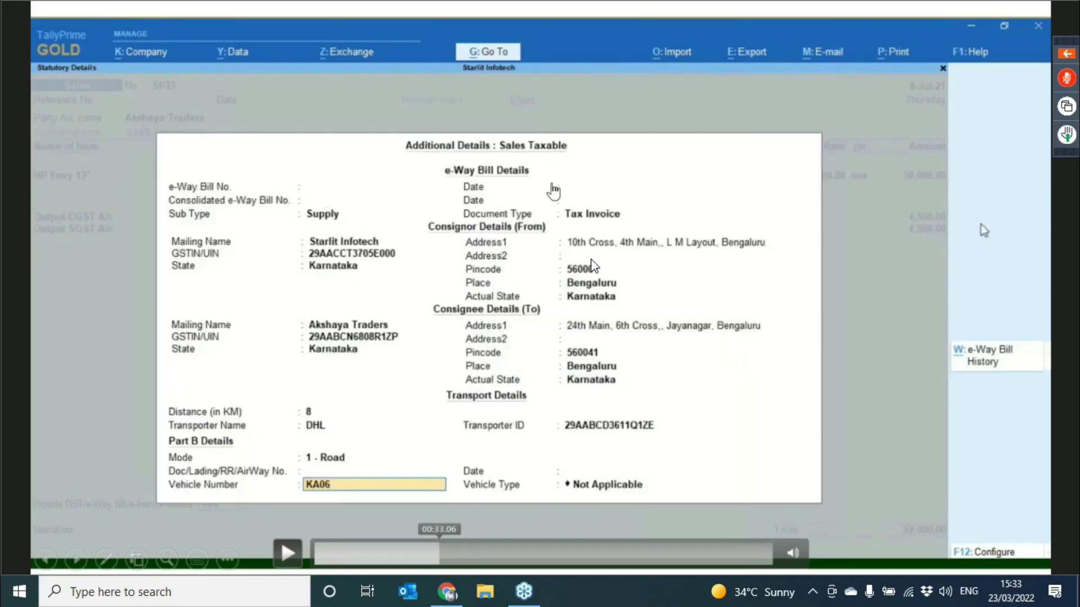
{"action": "left_click", "coordinate": [693, 554]}
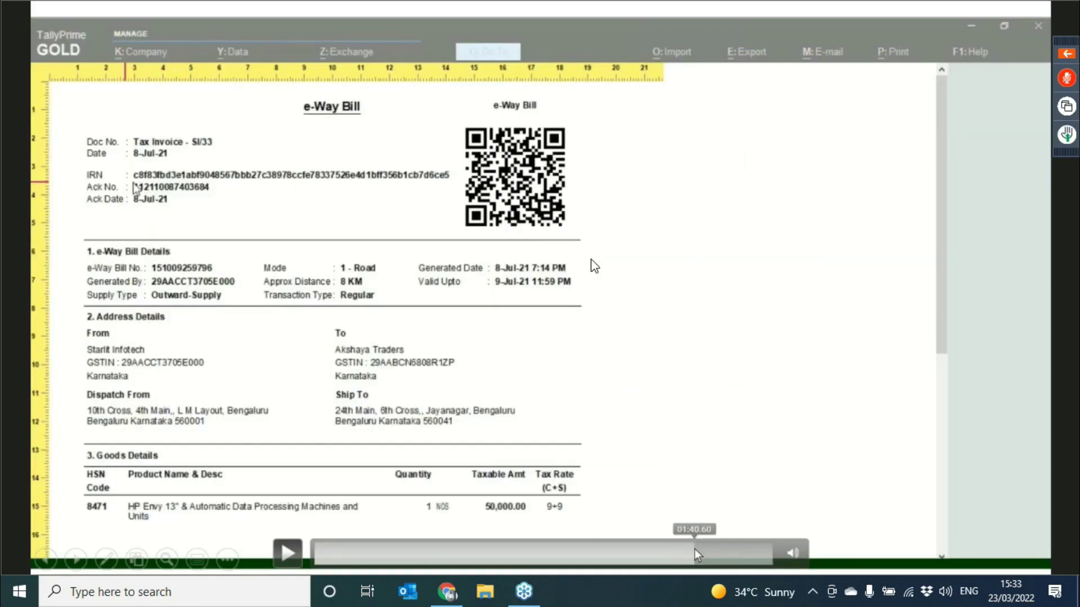
{"action": "left_click", "coordinate": [724, 548]}
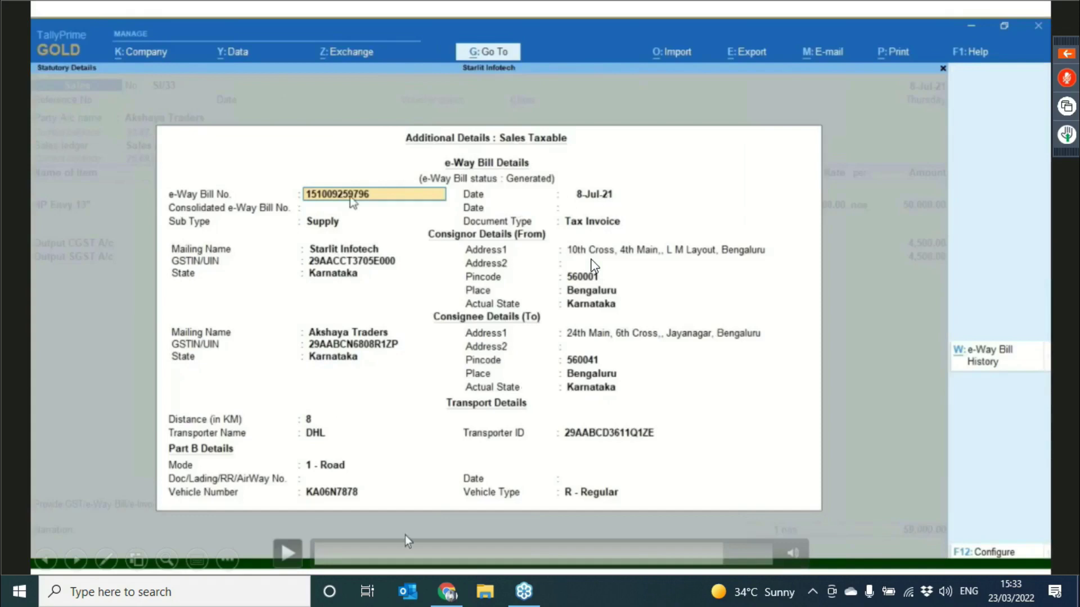
- Play the demo to its end, examining the generated e-Invoice details, and advance to the slide on offline JSON generation
{"action": "left_click", "coordinate": [287, 554]}
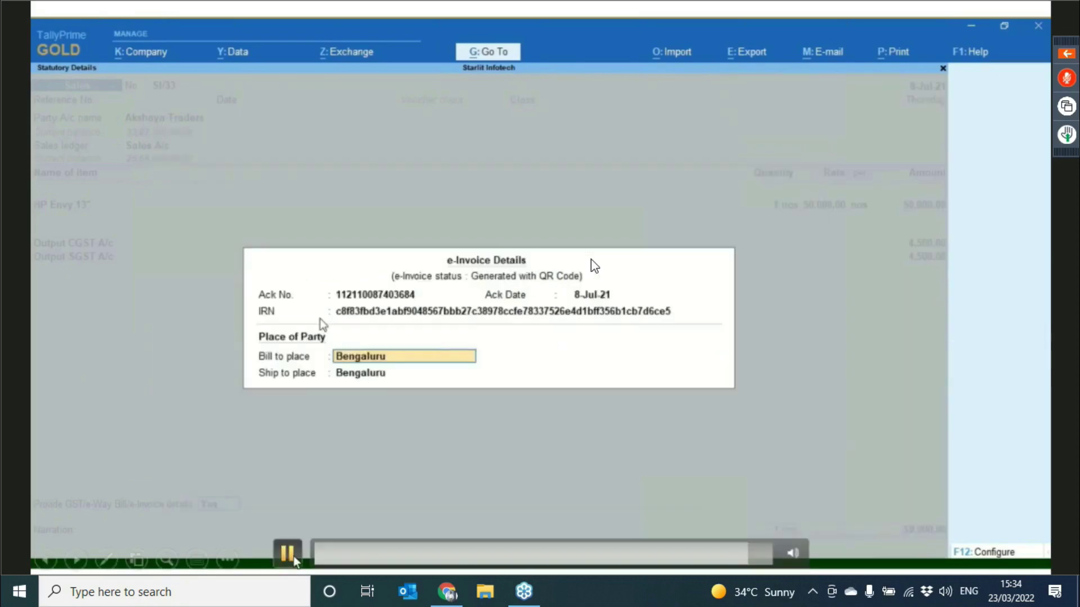
{"action": "left_click", "coordinate": [287, 554]}
{"action": "left_click", "coordinate": [287, 554]}
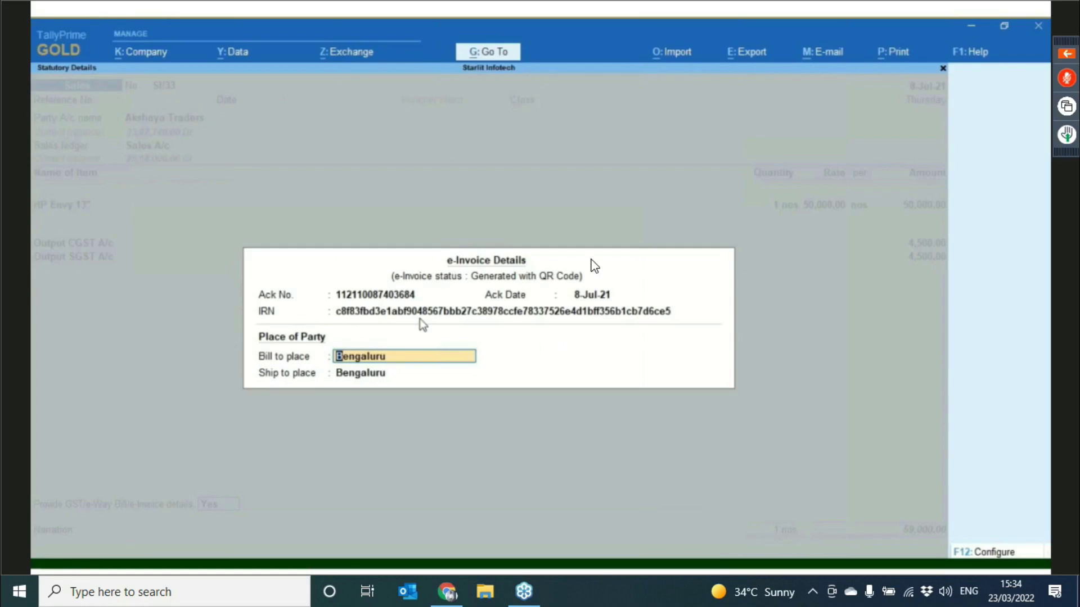
{"action": "left_click", "coordinate": [288, 550]}
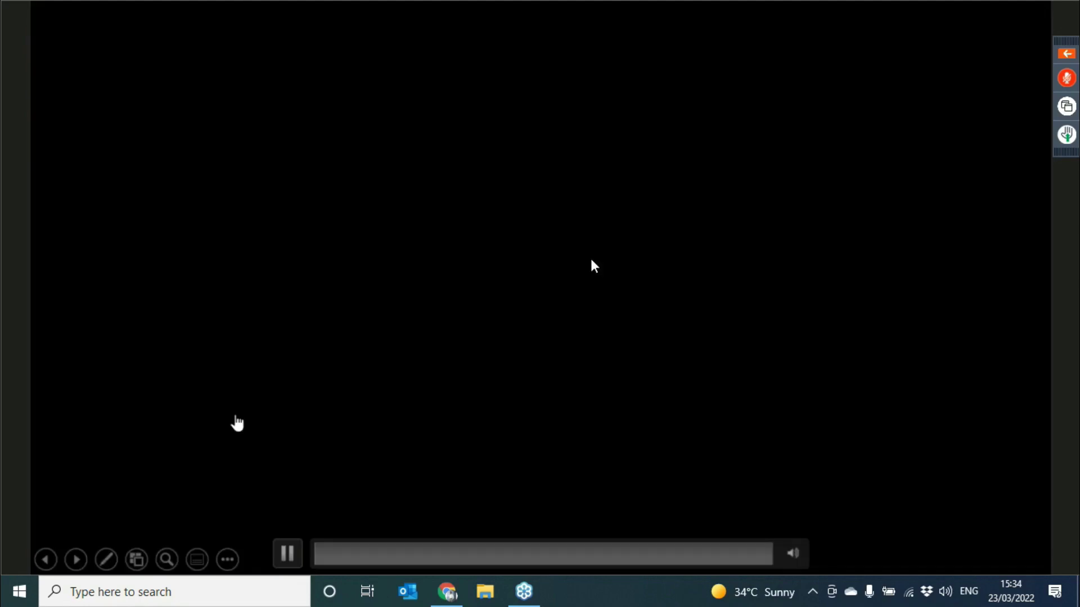
{"action": "key", "text": "Right"}
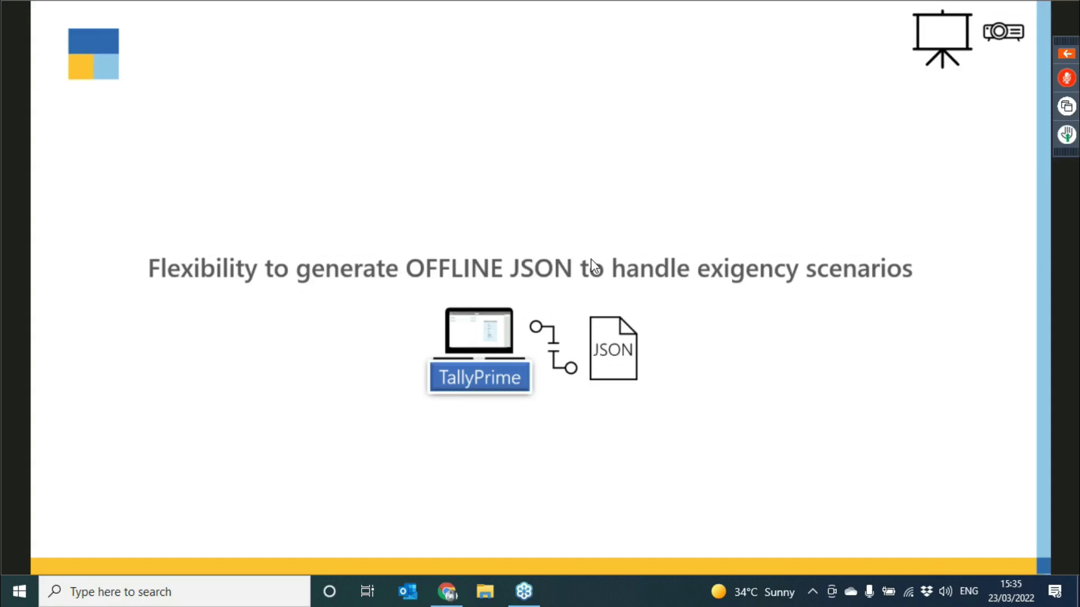
- Switch to TallyPrime and open the Send for e-Invoicing report for Surabhi Hardwares, Bangalore
{"action": "key", "text": "alt+Tab"}
{"action": "key", "text": "Escape"}
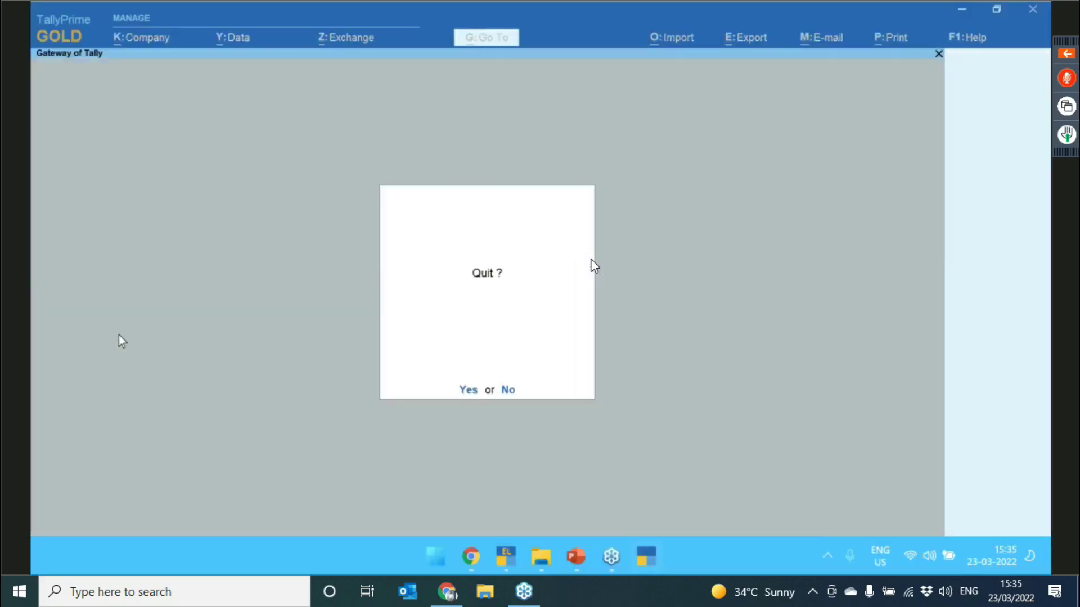
{"action": "key", "text": "Escape"}
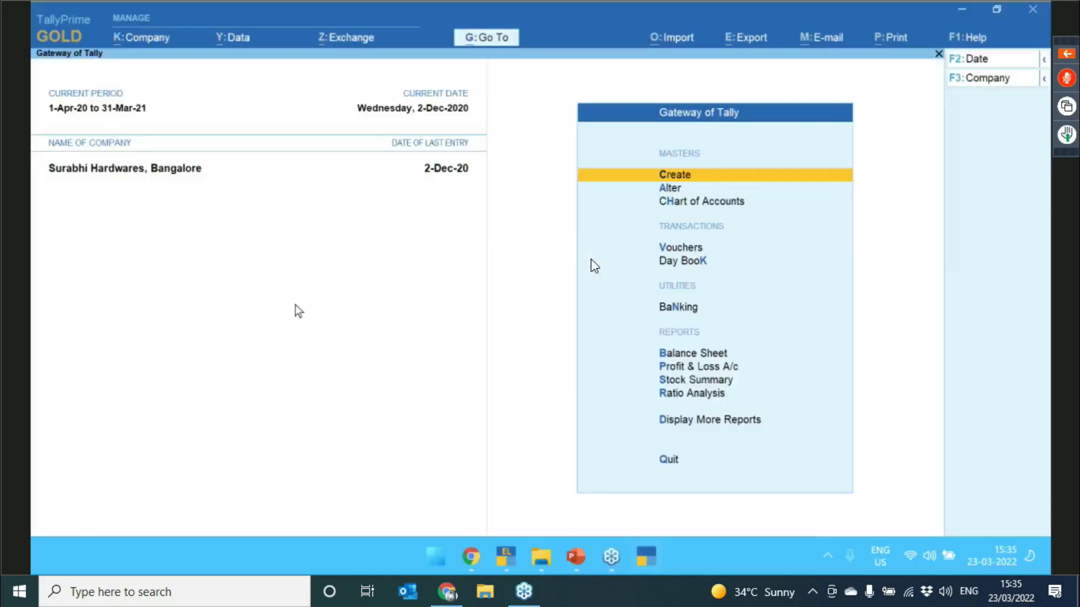
{"action": "left_click", "coordinate": [317, 44]}
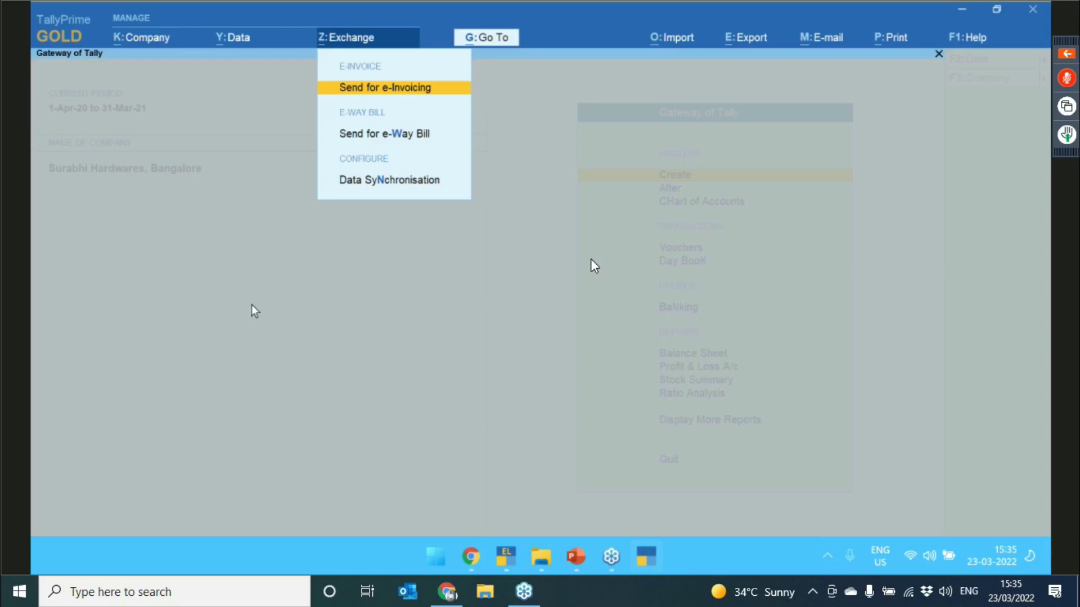
{"action": "key", "text": "Return"}
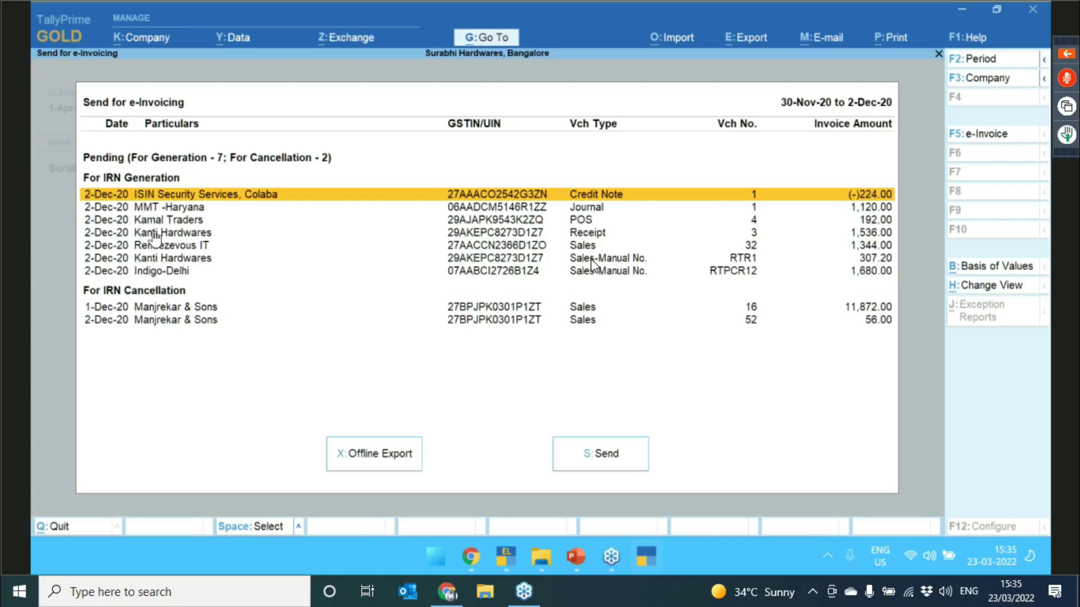
- Select all the vouchers listed for IRN generation, from the Credit Note to the Indigo-Delhi sales voucher
{"action": "key", "text": "space"}
{"action": "key", "text": "space"}
{"action": "key", "text": "space"}
{"action": "key", "text": "space"}
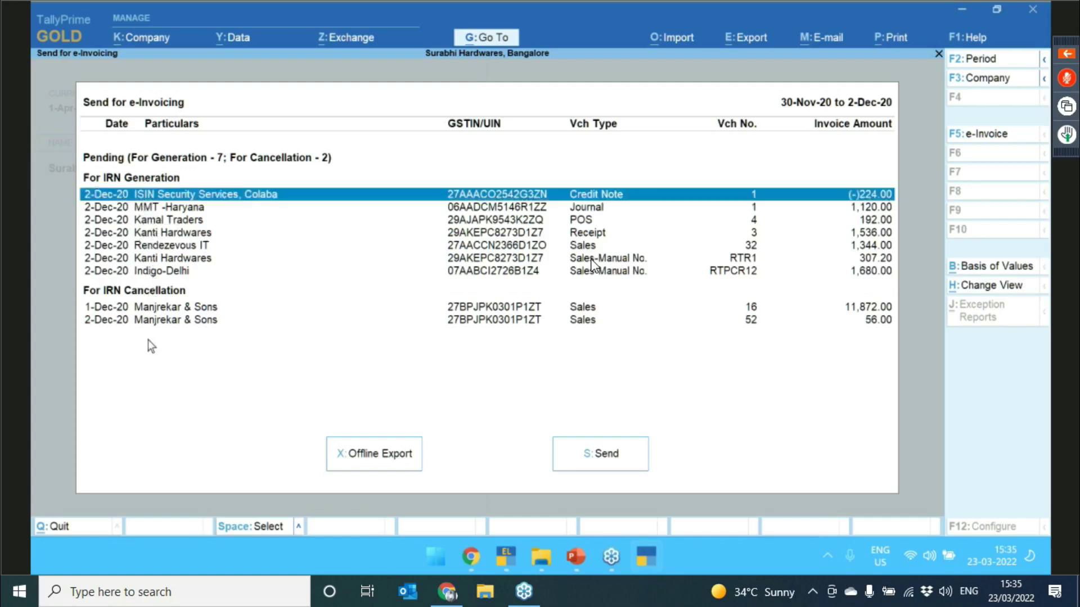
{"action": "key", "text": "space"}
{"action": "key", "text": "space"}
{"action": "key", "text": "space"}
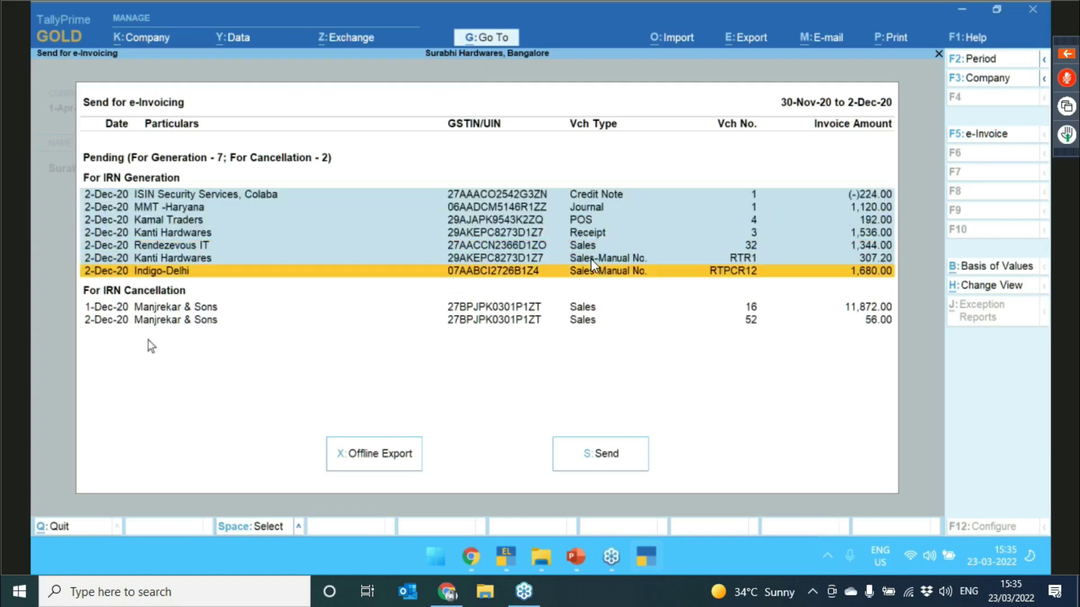
- Look through the vouchers pending for IRN cancellation and point out the Offline Export option
{"action": "key", "text": "Up"}
{"action": "key", "text": "Up"}
{"action": "key", "text": "Up"}
{"action": "key", "text": "Down"}
{"action": "key", "text": "Down"}
{"action": "key", "text": "Down"}
{"action": "key", "text": "Down"}
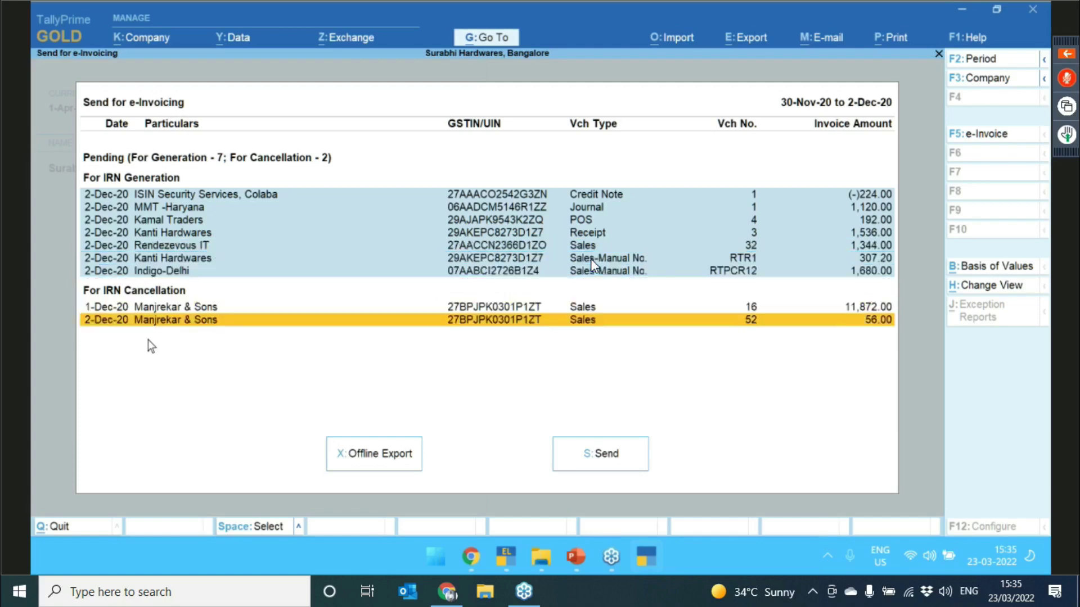
{"action": "key", "text": "Up"}
{"action": "key", "text": "Down"}
{"action": "key", "text": "Up"}
{"action": "key", "text": "Down"}
{"action": "key", "text": "Up"}
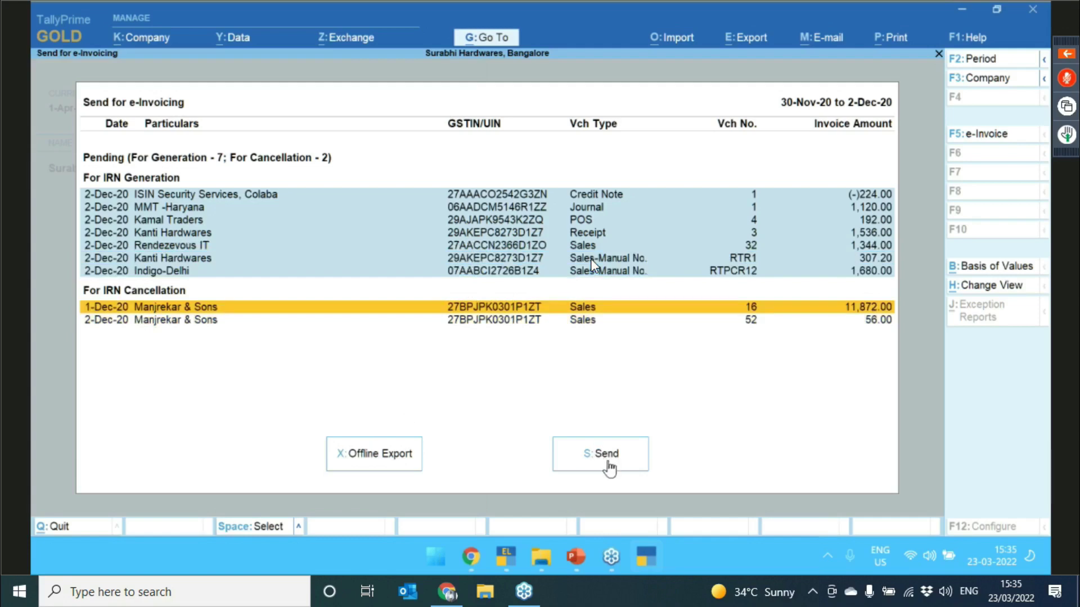
{"action": "left_click", "coordinate": [370, 465]}
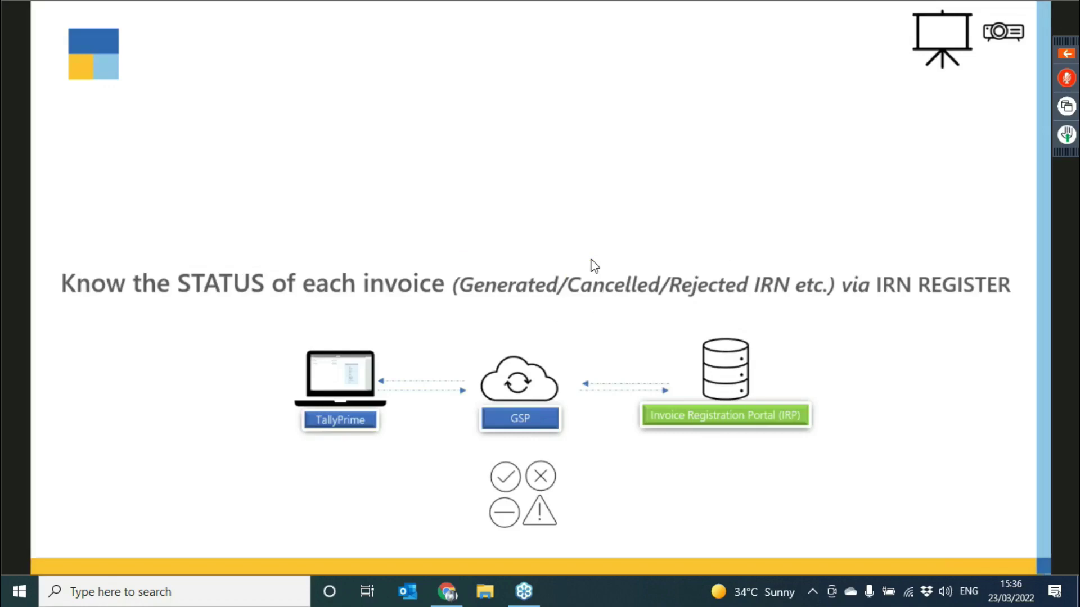
- Switch back to TallyPrime, leave Send for e-Invoicing and open the e-Invoice report under GST Reports
{"action": "key", "text": "alt+Tab"}
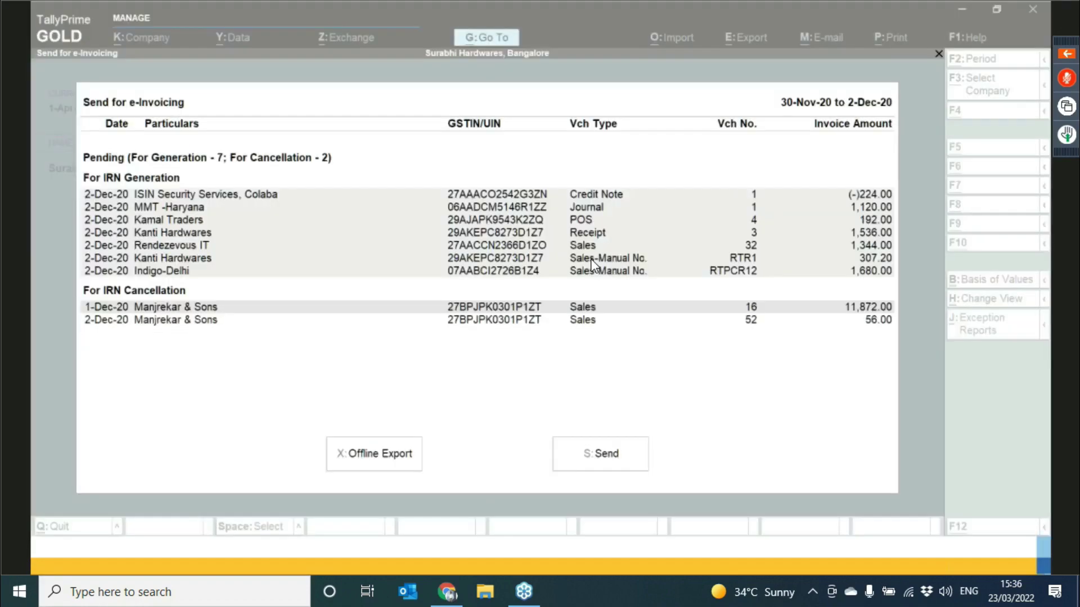
{"action": "key", "text": "Escape"}
{"action": "key", "text": "Escape"}
{"action": "key", "text": "Escape"}
{"action": "key", "text": "Escape"}
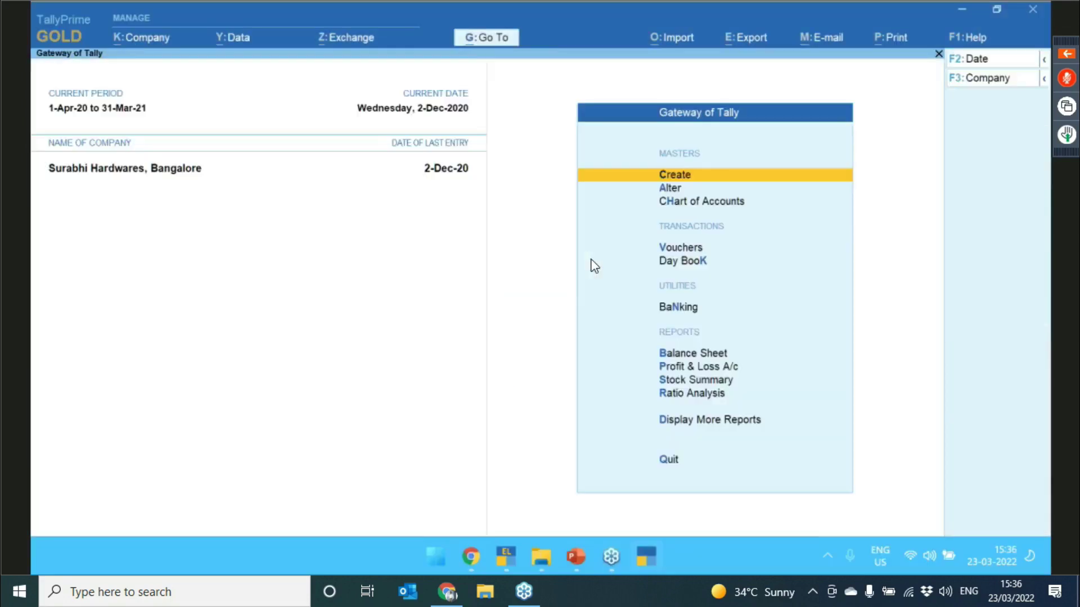
{"action": "key", "text": "alt"}
{"action": "key", "text": "alt+g"}
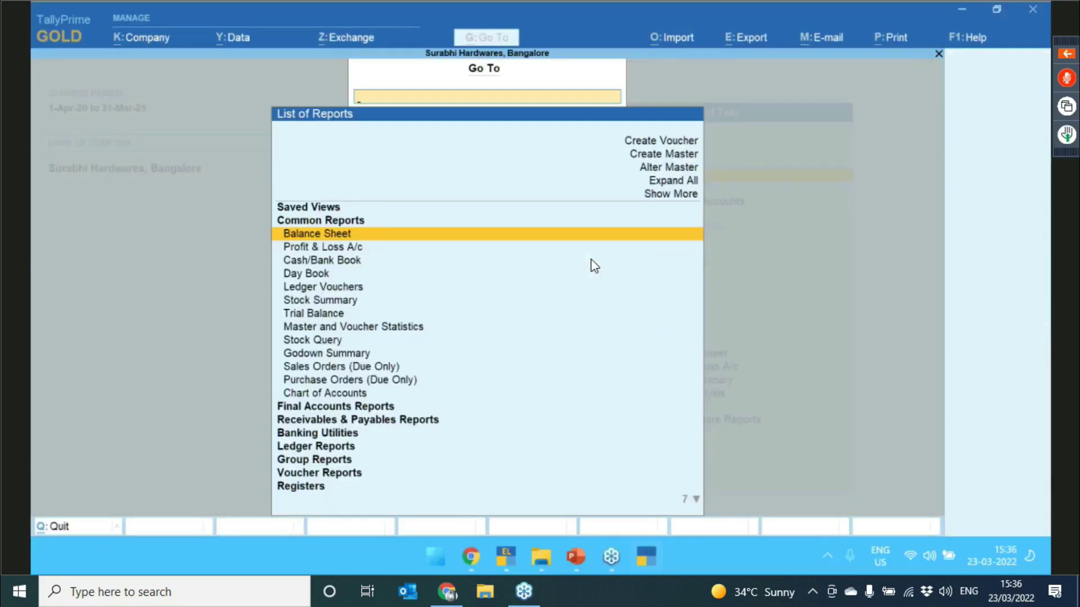
{"action": "type", "text": "E"}
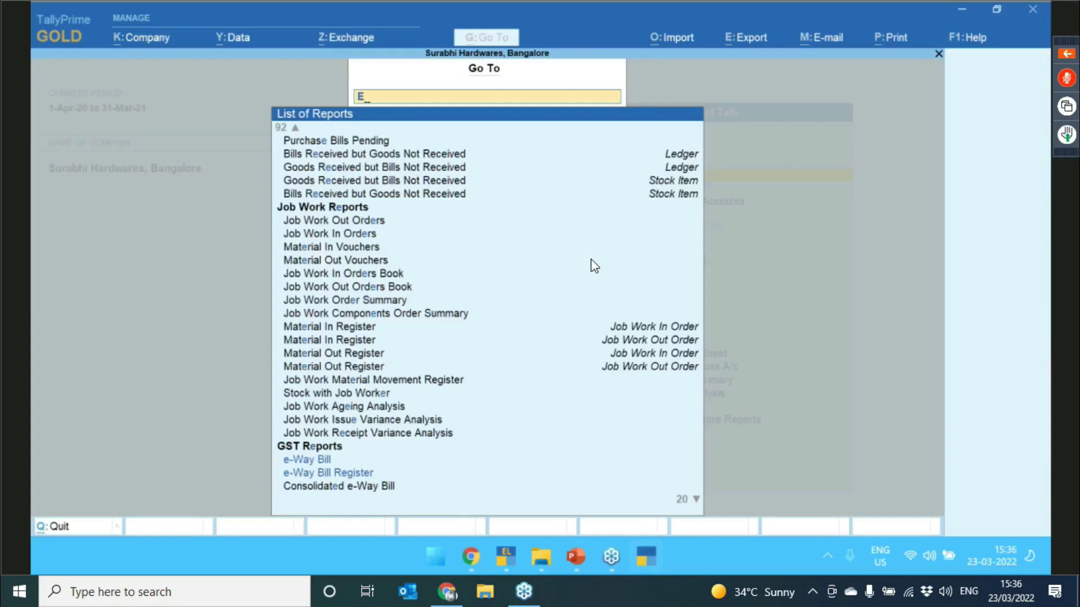
{"action": "type", "text": "inv"}
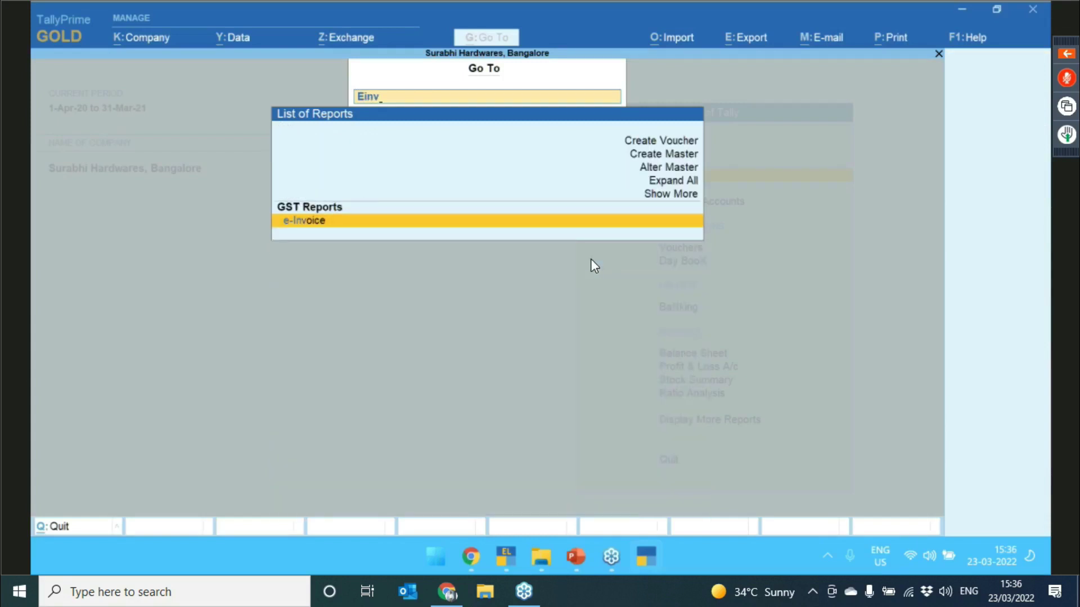
{"action": "key", "text": "Return"}
- Go through the e-Invoice report's status categories, from Uncertain Transactions to the vouchers pending for IRN cancellation
{"action": "key", "text": "Down"}
{"action": "key", "text": "Down"}
{"action": "key", "text": "Down"}
{"action": "key", "text": "Down"}
{"action": "key", "text": "Down"}
{"action": "key", "text": "Down"}
{"action": "key", "text": "Down"}
{"action": "key", "text": "Down"}
{"action": "key", "text": "Down"}
{"action": "key", "text": "Down"}
{"action": "key", "text": "Down"}
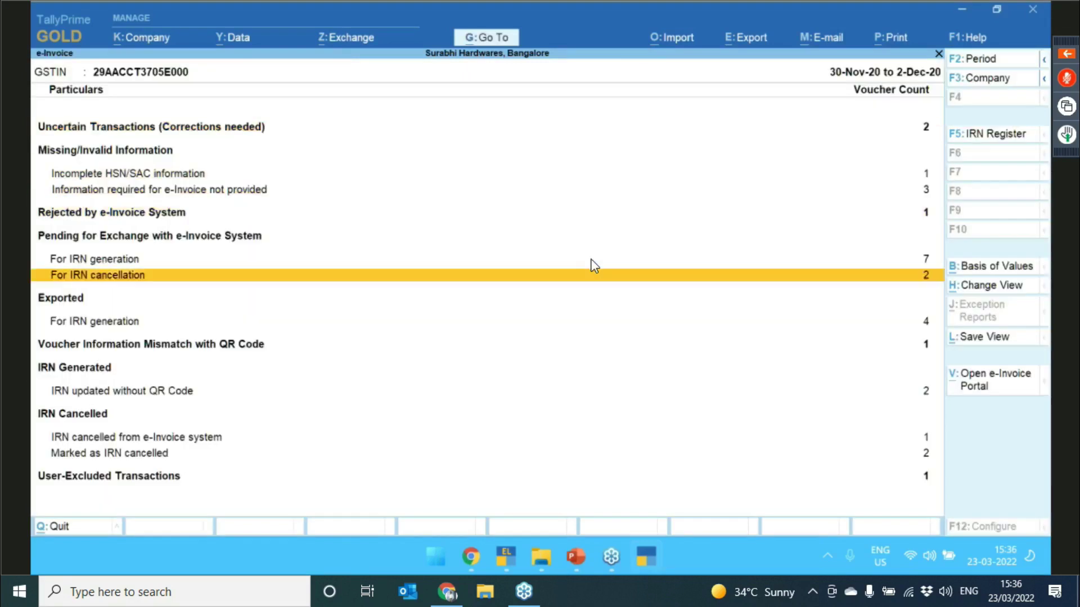
{"action": "key", "text": "Up"}
{"action": "key", "text": "Up"}
{"action": "key", "text": "Up"}
{"action": "key", "text": "Up"}
{"action": "key", "text": "Up"}
{"action": "key", "text": "Up"}
{"action": "key", "text": "Up"}
{"action": "key", "text": "Up"}
{"action": "key", "text": "Up"}
{"action": "key", "text": "Up"}
{"action": "key", "text": "Up"}
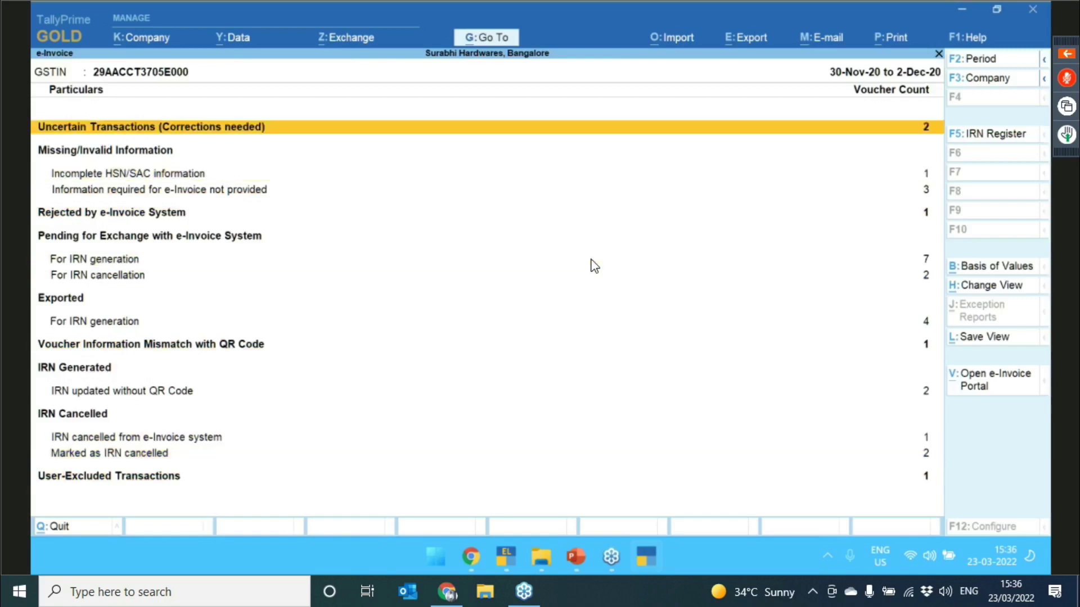
- Open the Uncertain Transactions (Corrections needed) category to examine its list of exceptions
{"action": "left_click", "coordinate": [276, 138]}
{"action": "key", "text": "Down"}
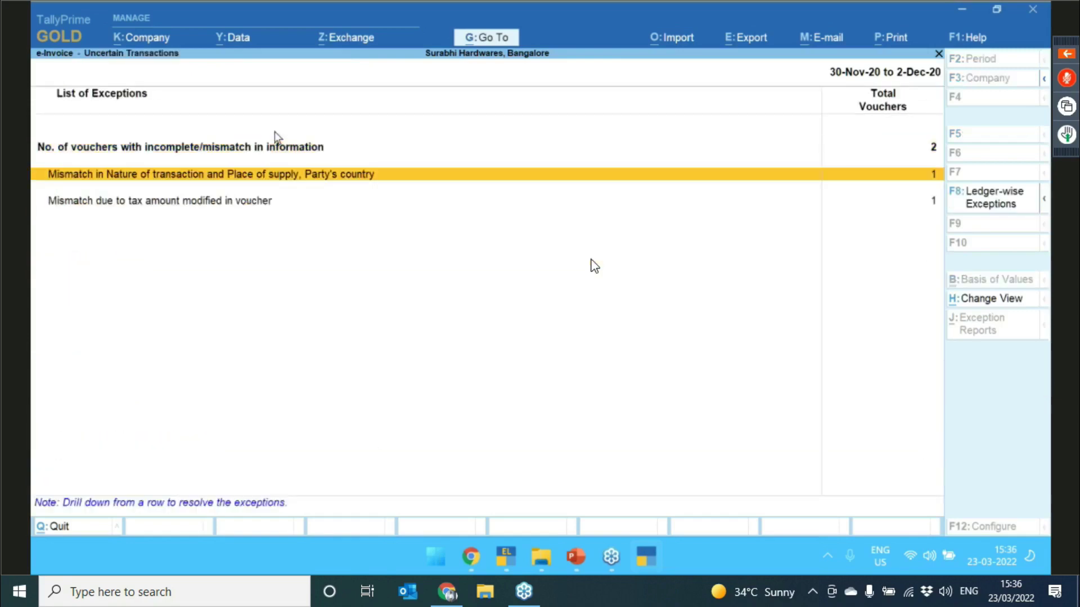
- Examine the vouchers behind both Uncertain Transactions exceptions, the place-of-supply mismatch and the modified tax amount, and return to the e-Invoice report
{"action": "key", "text": "Return"}
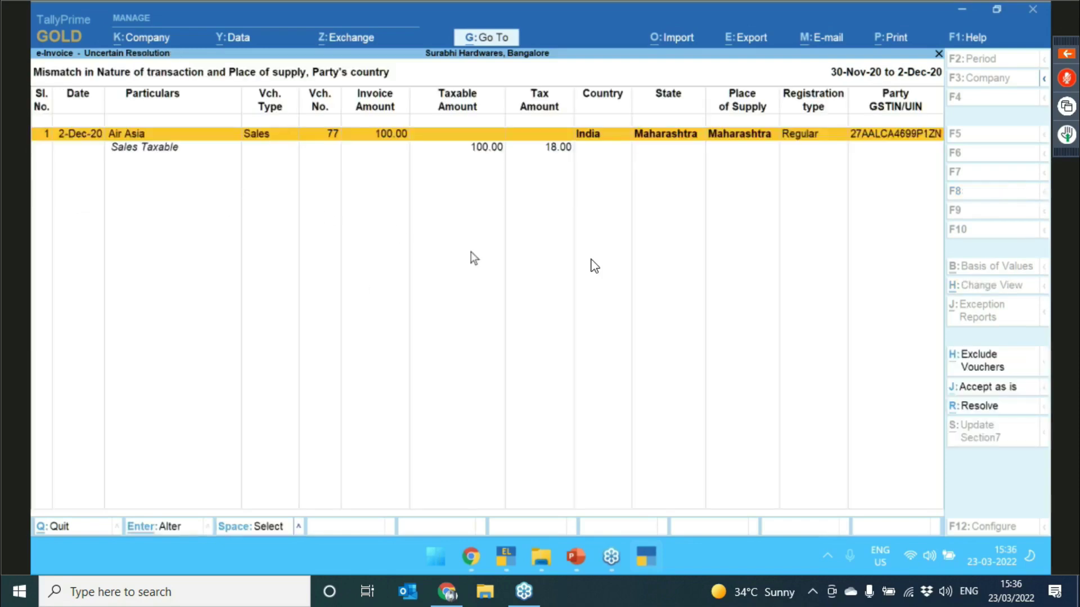
{"action": "key", "text": "Escape"}
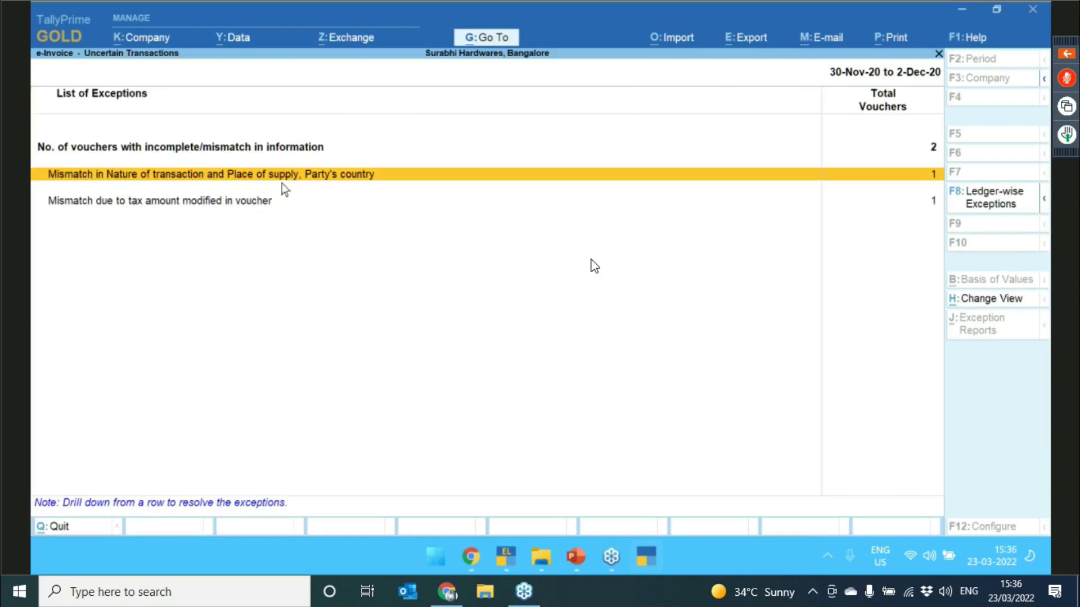
{"action": "left_click", "coordinate": [372, 201]}
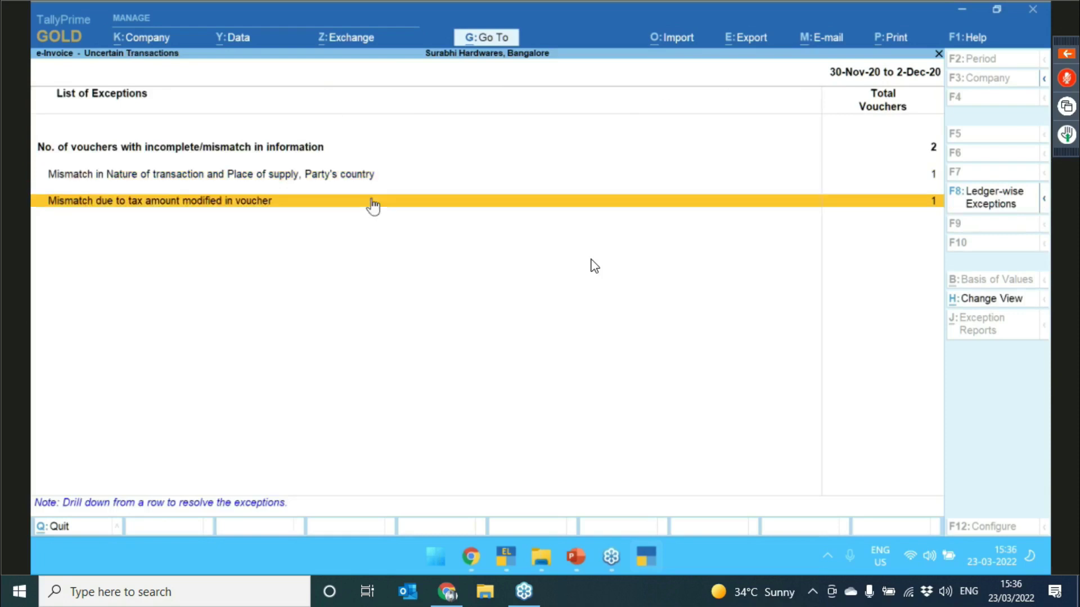
{"action": "left_click", "coordinate": [372, 202]}
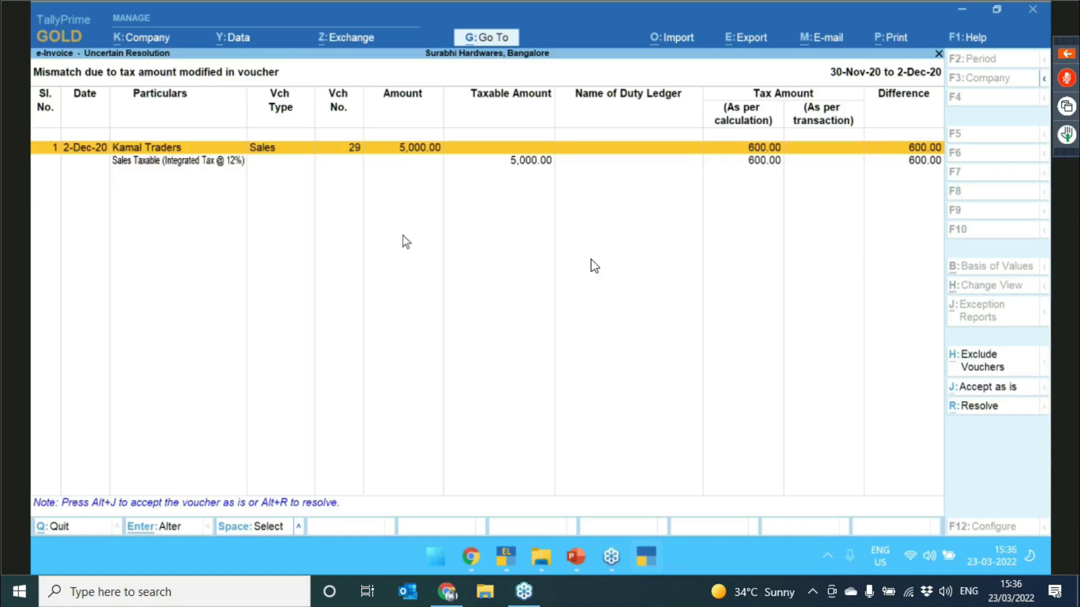
{"action": "key", "text": "Escape"}
{"action": "key", "text": "Escape"}
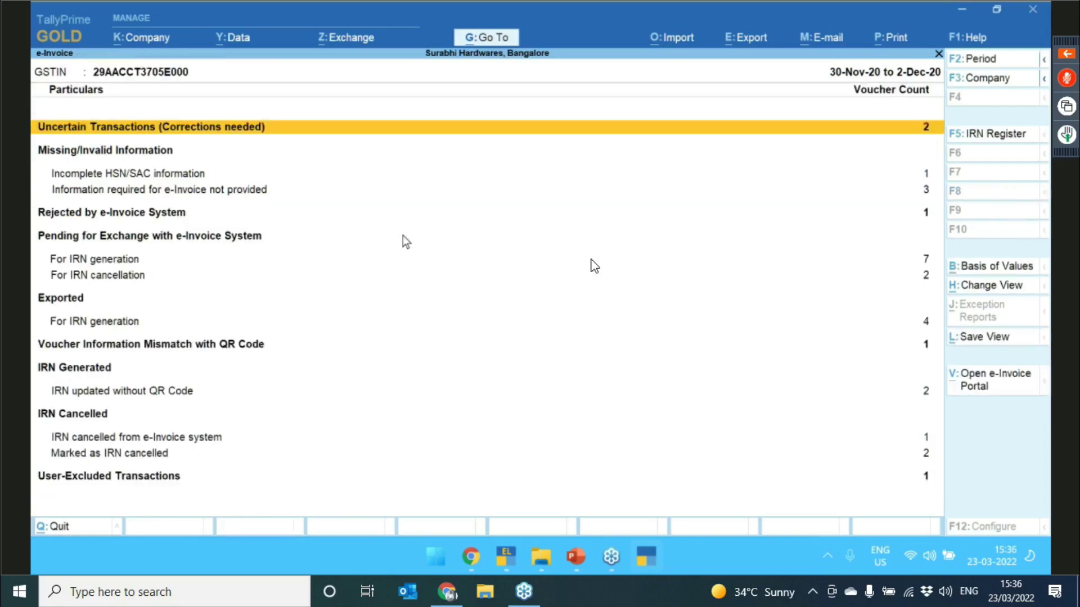
- Examine the Missing/Invalid Information vouchers, first Incomplete HSN/SAC information and then Information required for e-Invoice not provided
{"action": "key", "text": "Down"}
{"action": "key", "text": "Down"}
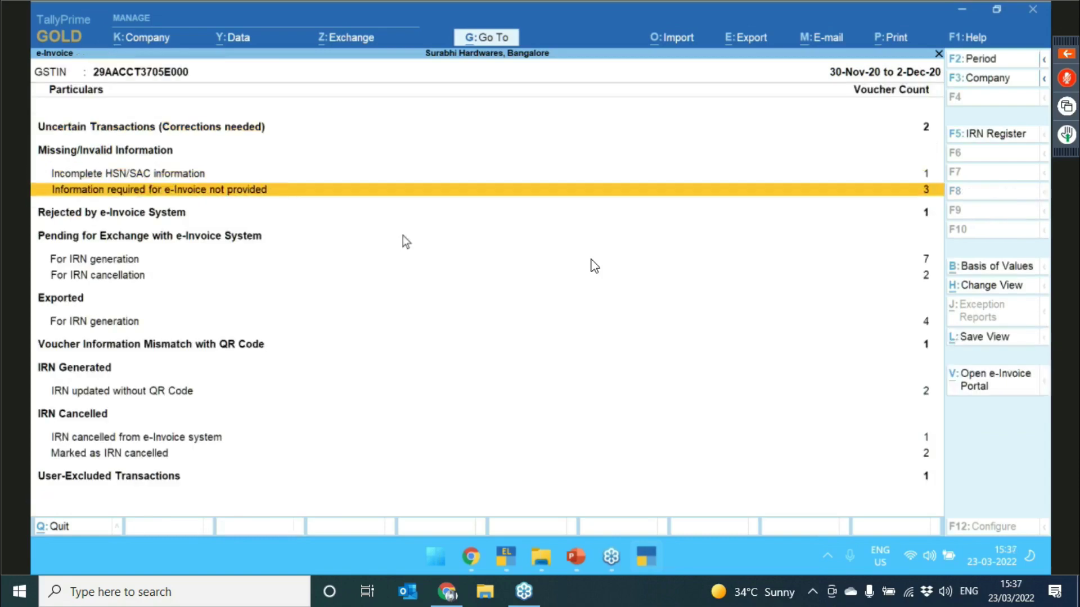
{"action": "key", "text": "Up"}
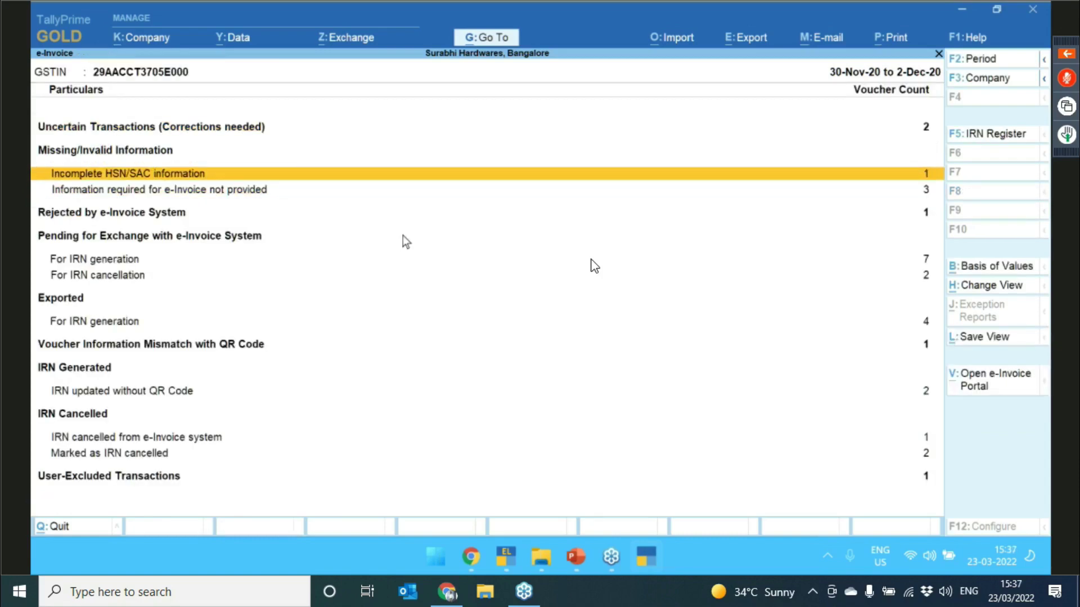
{"action": "key", "text": "Return"}
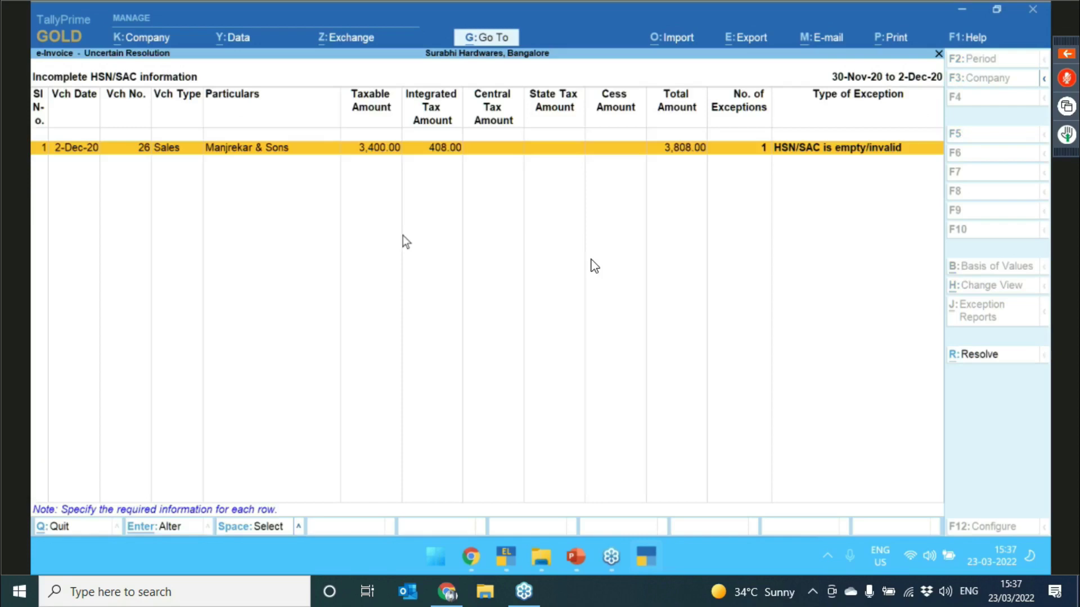
{"action": "key", "text": "Escape"}
{"action": "key", "text": "Down"}
{"action": "key", "text": "Return"}
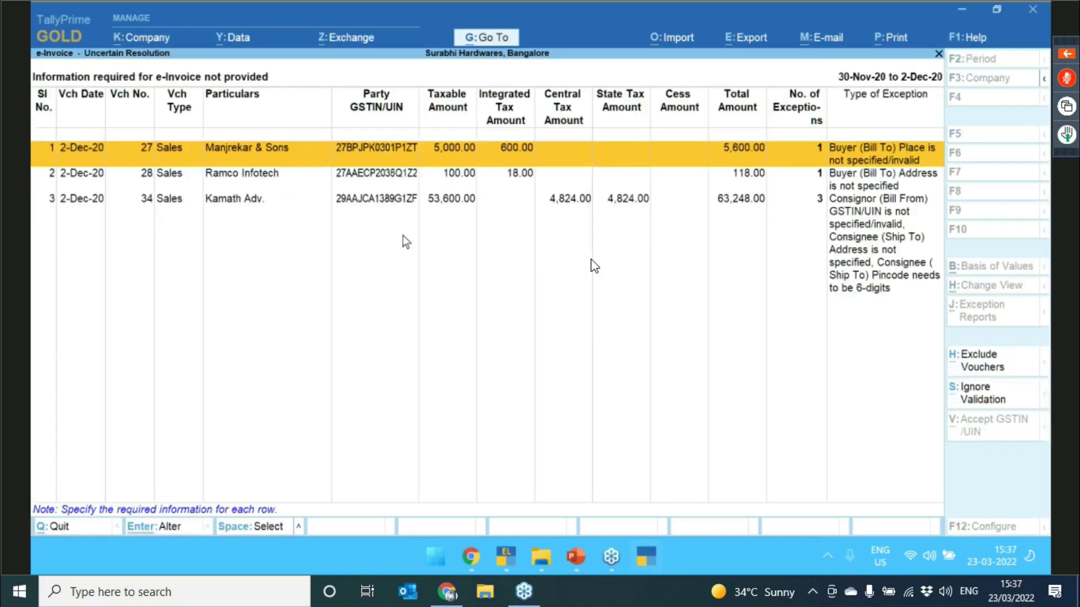
{"action": "key", "text": "Escape"}
{"action": "key", "text": "Up"}
{"action": "key", "text": "Down"}
{"action": "key", "text": "Down"}
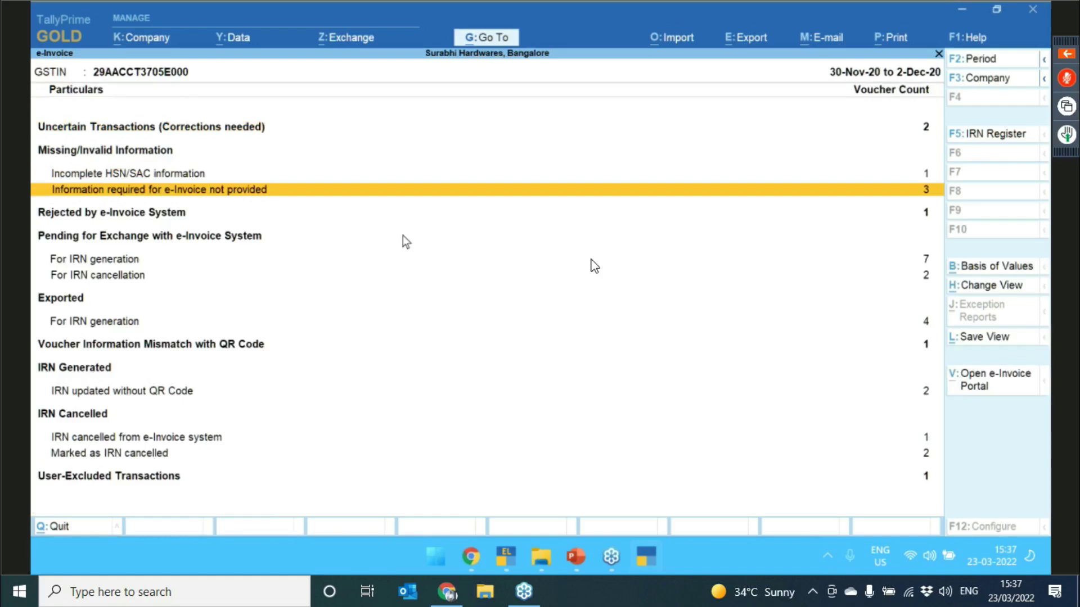
- Open Rejected by e-Invoice System to read the voucher's reason for rejection, and return to the e-Invoice report
{"action": "key", "text": "Down"}
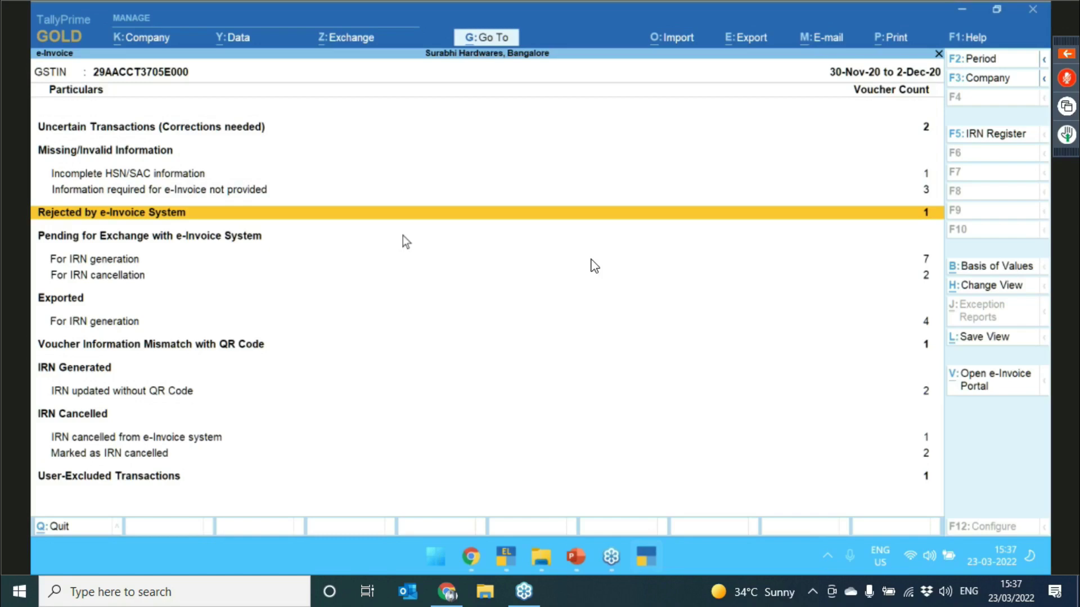
{"action": "key", "text": "Return"}
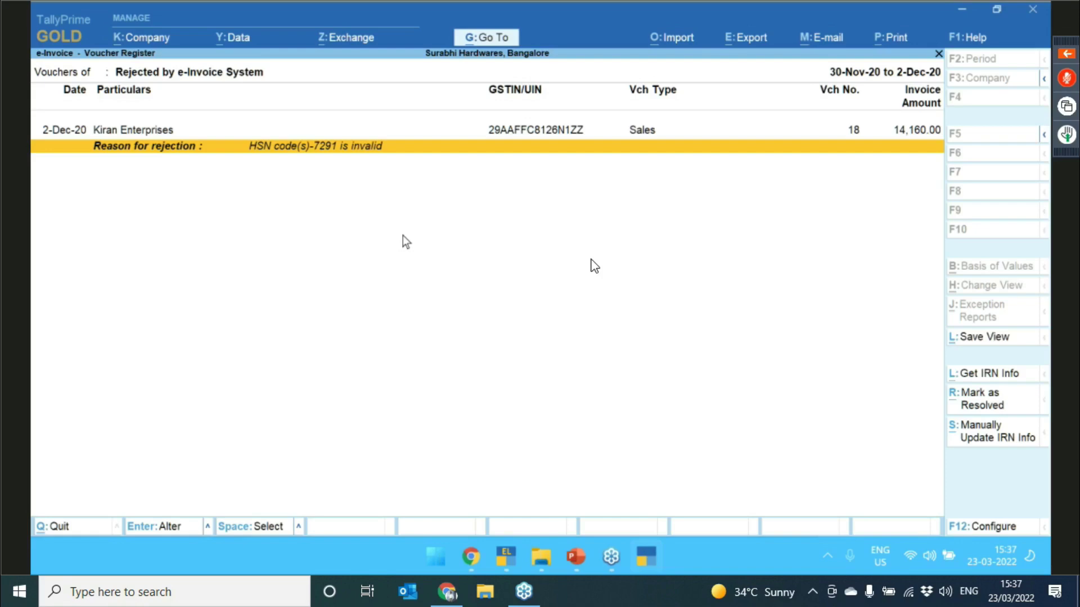
{"action": "key", "text": "Up"}
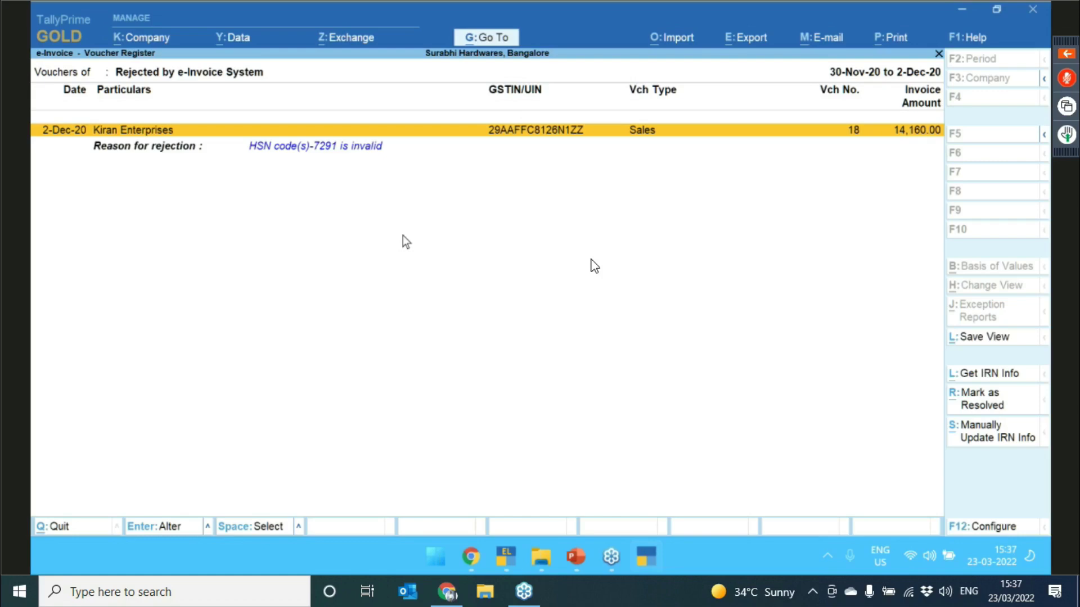
{"action": "key", "text": "Escape"}
- Go over the Pending for Exchange rows for IRN generation and IRN cancellation, ending on the Exported row for IRN generation
{"action": "key", "text": "Down"}
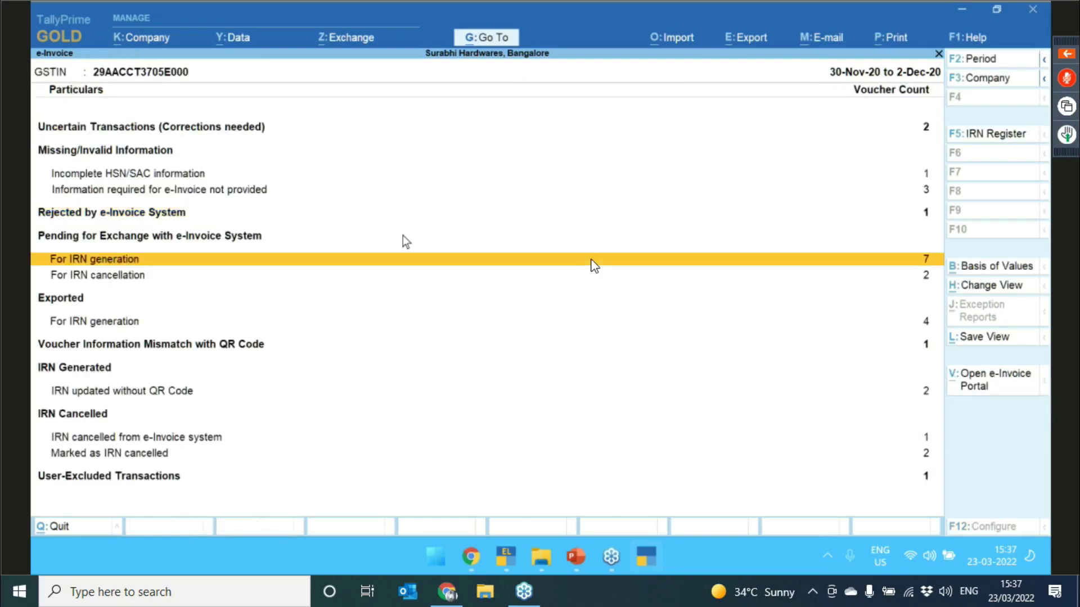
{"action": "key", "text": "Down"}
{"action": "key", "text": "Up"}
{"action": "key", "text": "Down"}
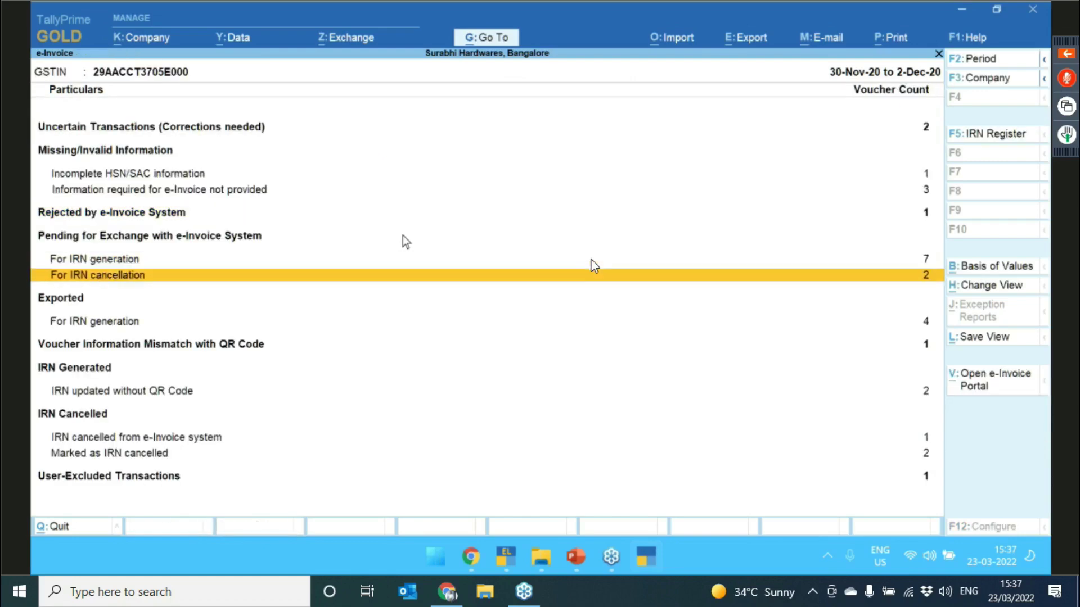
{"action": "key", "text": "Up"}
{"action": "key", "text": "Down"}
{"action": "key", "text": "Up"}
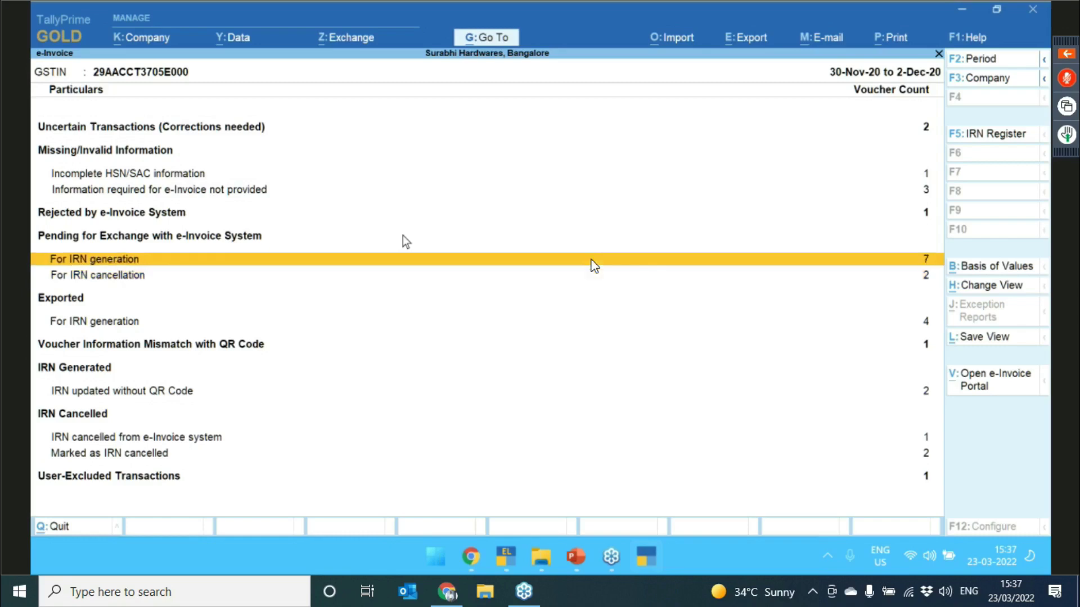
{"action": "key", "text": "Down"}
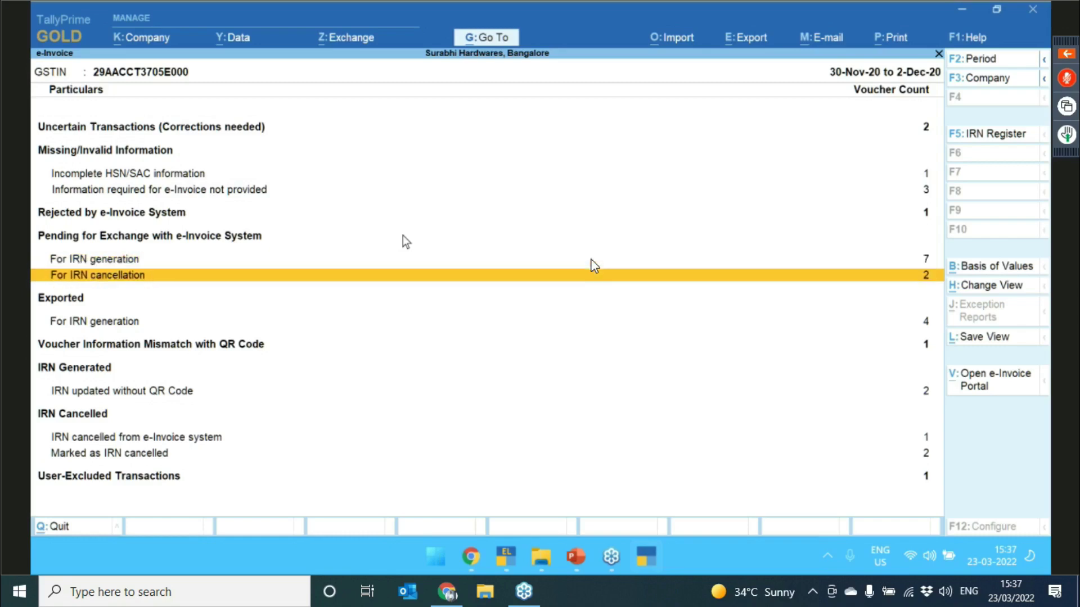
{"action": "key", "text": "Up"}
{"action": "key", "text": "Down"}
{"action": "key", "text": "Up"}
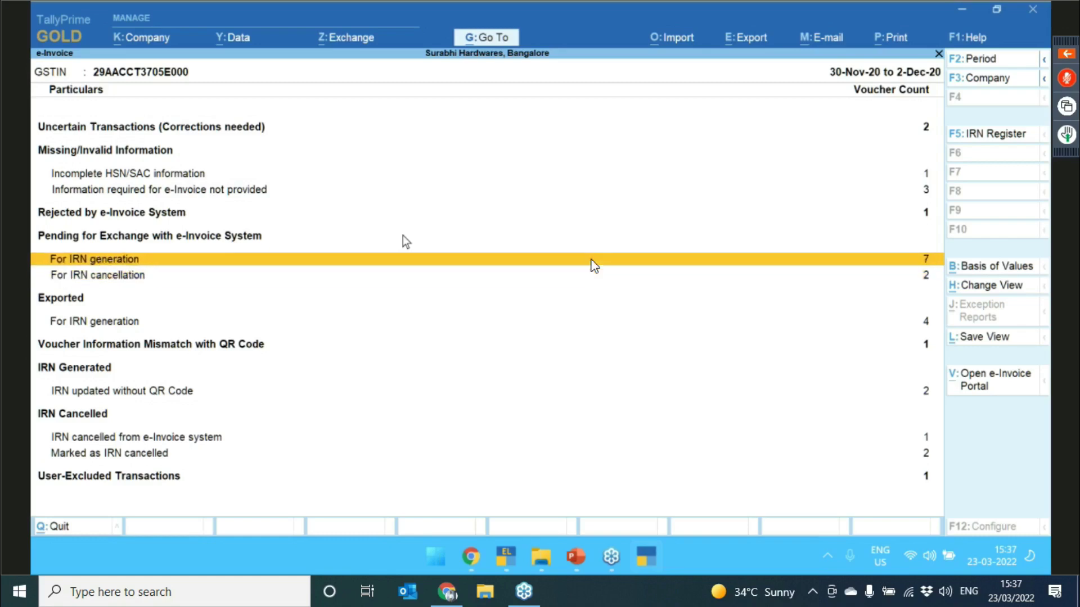
{"action": "key", "text": "Down"}
{"action": "key", "text": "Down"}
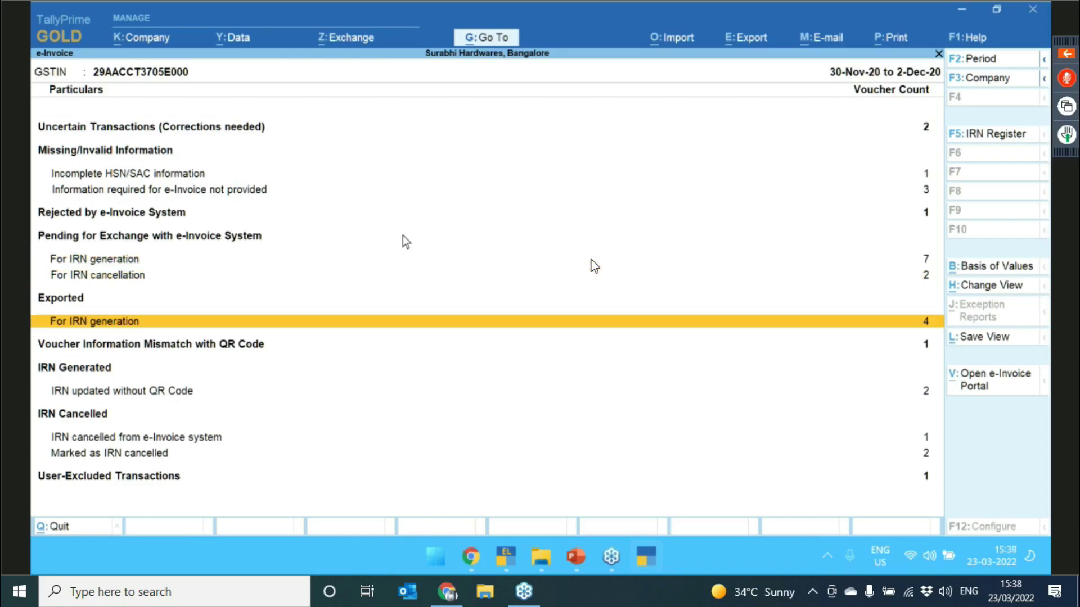
- Open Voucher Information Mismatch with QR Code to examine the modified voucher, and return to the e-Invoice report
{"action": "key", "text": "Down"}
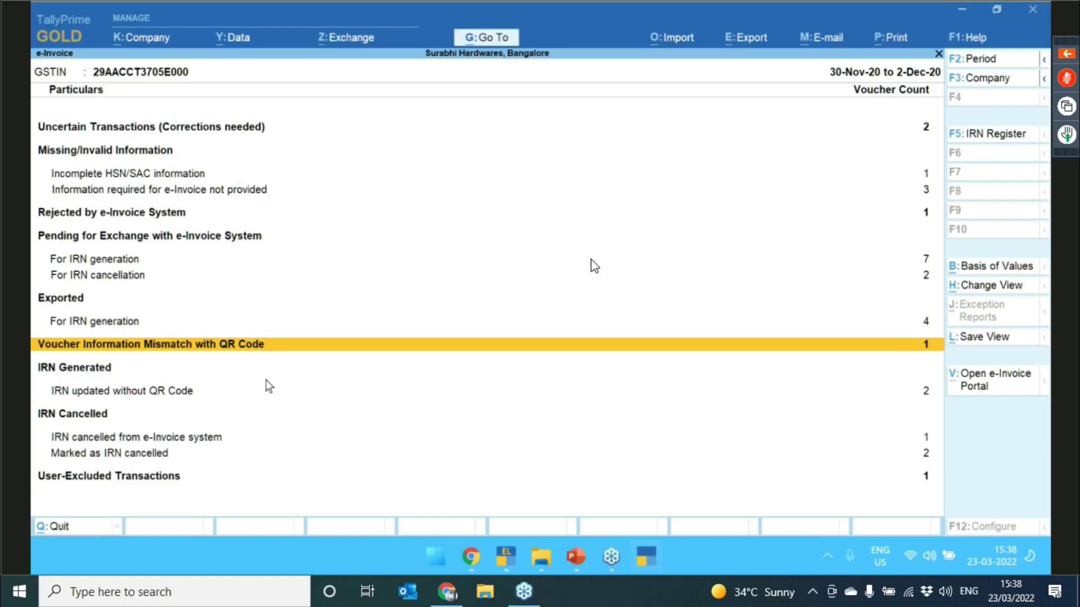
{"action": "key", "text": "Return"}
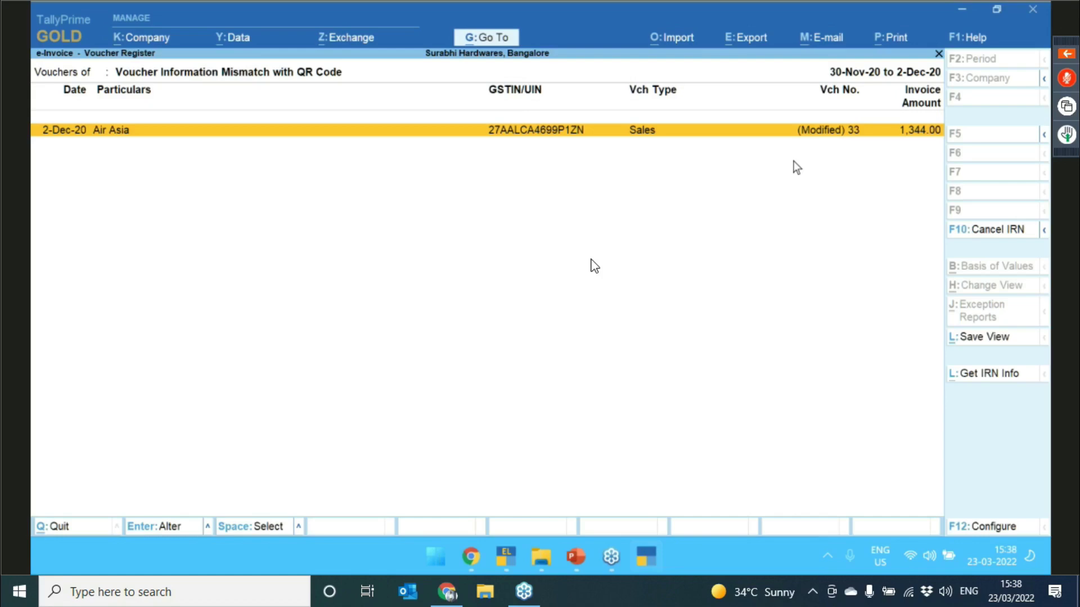
{"action": "key", "text": "Escape"}
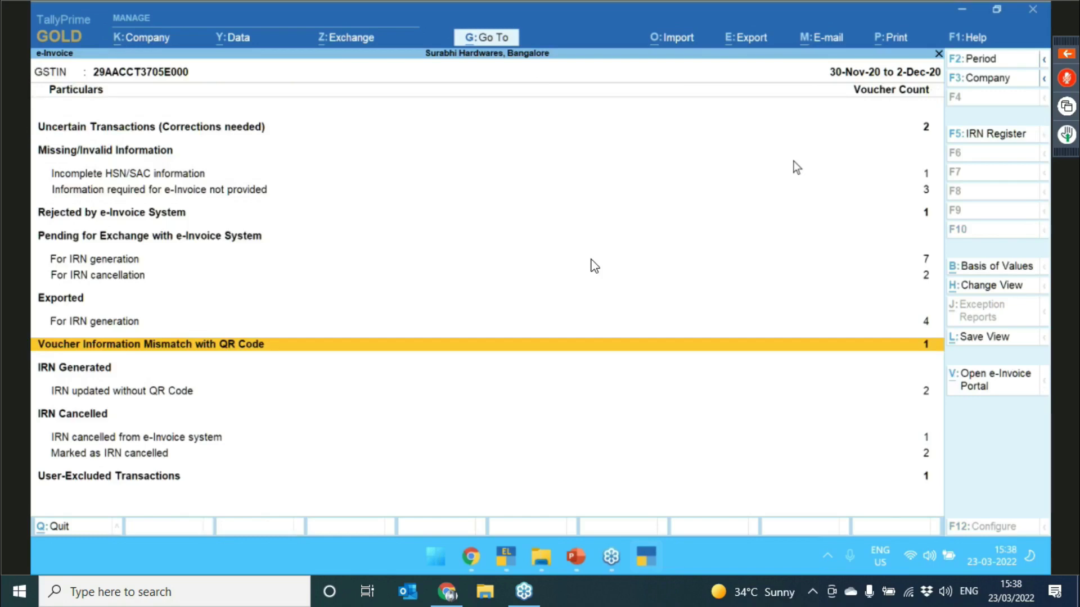
- Open IRN updated without QR Code under IRN Generated and look through its vouchers
{"action": "key", "text": "Down"}
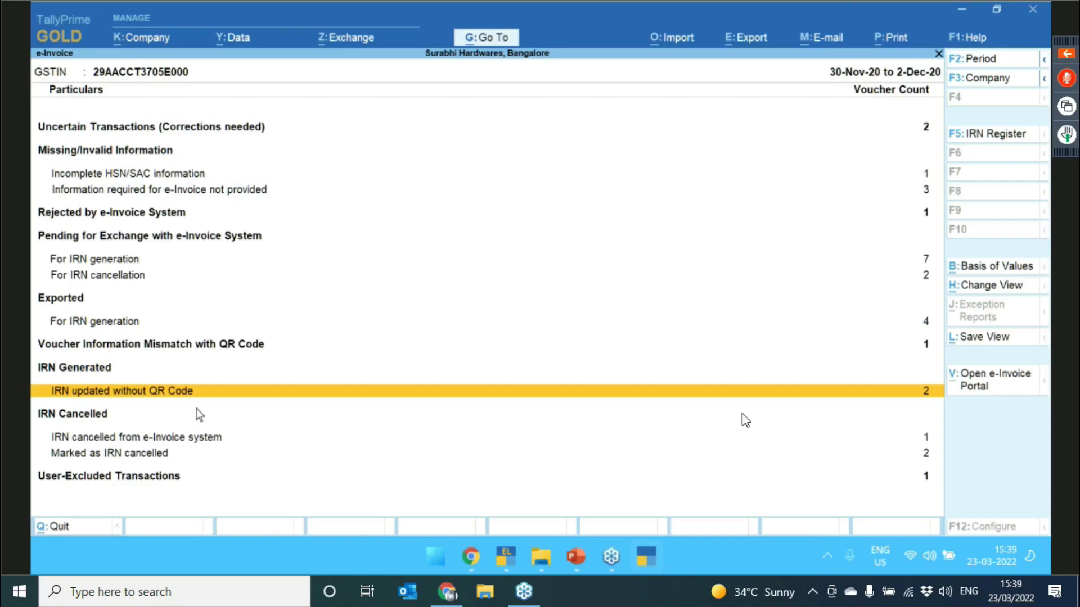
{"action": "key", "text": "Return"}
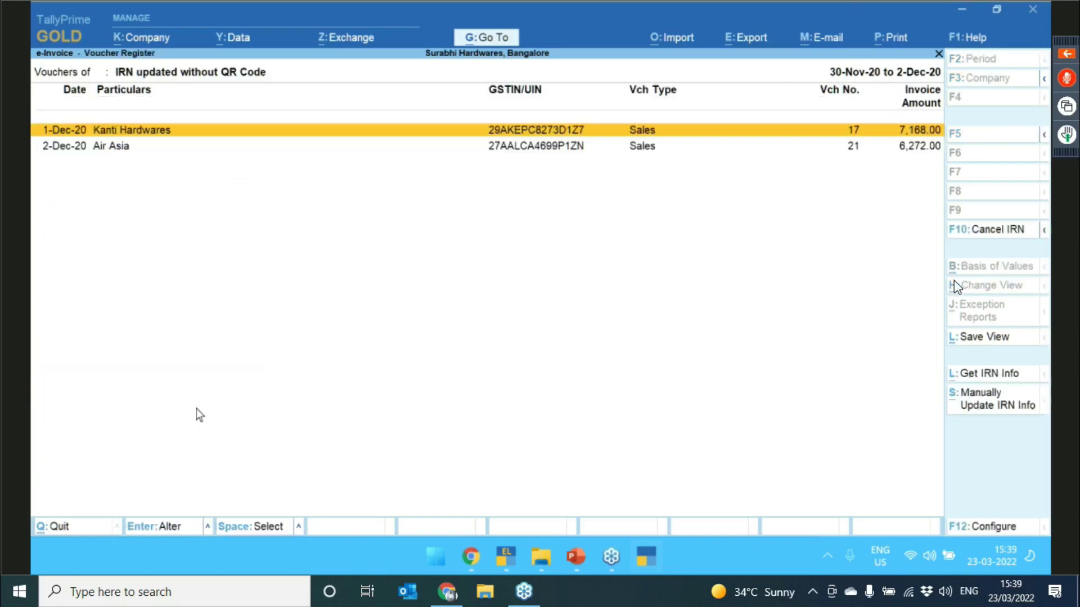
{"action": "key", "text": "Down"}
{"action": "key", "text": "Up"}
{"action": "key", "text": "Down"}
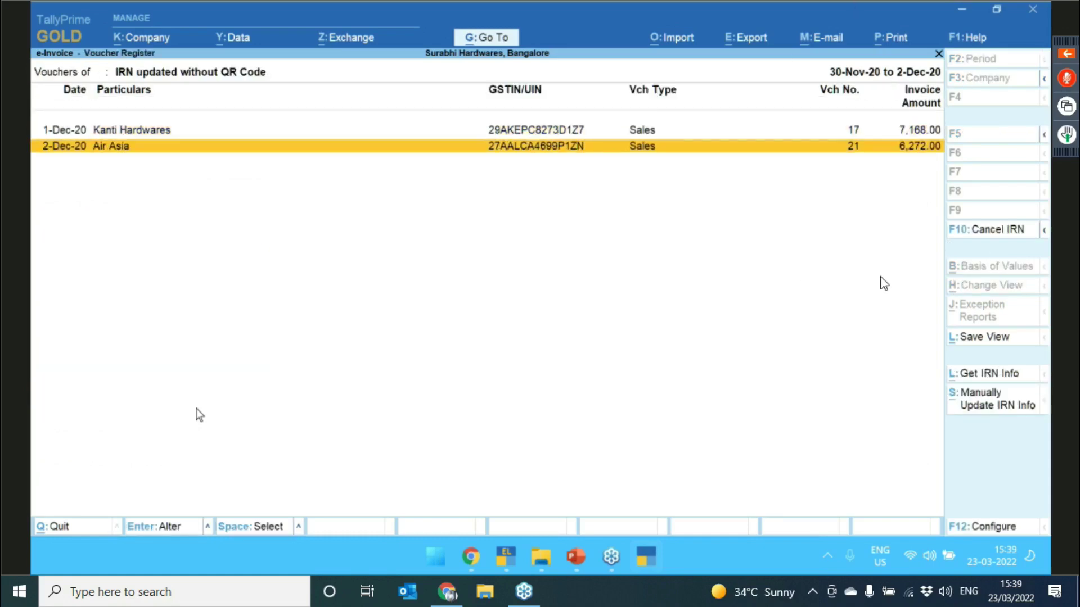
{"action": "key", "text": "Up"}
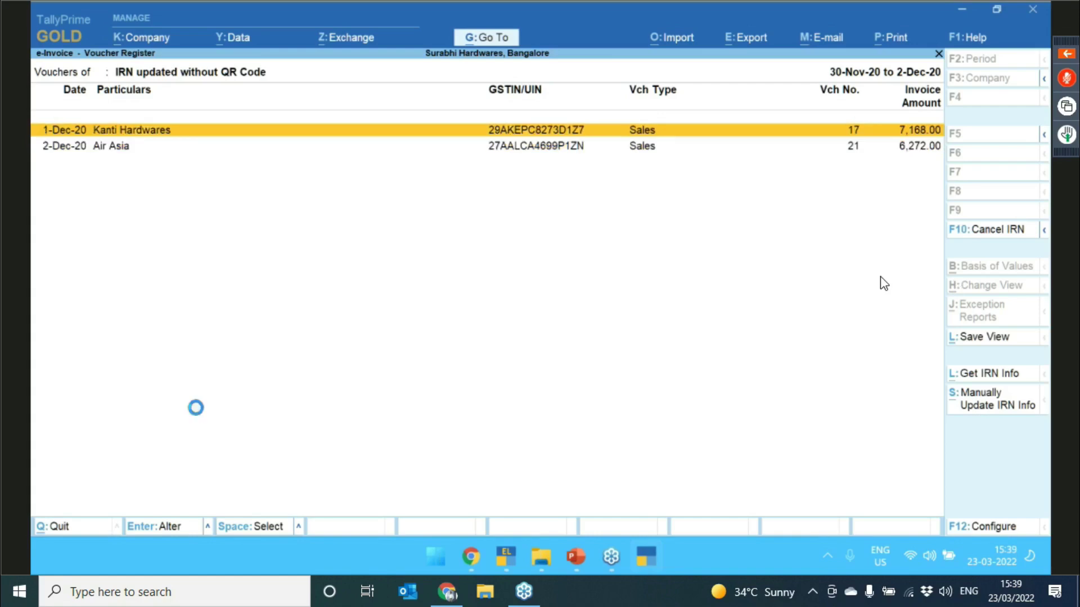
- Open the Kanti Hardwares sales voucher, view its e-Invoice Details, and quit without saving back to the e-Invoice report
{"action": "key", "text": "Return"}
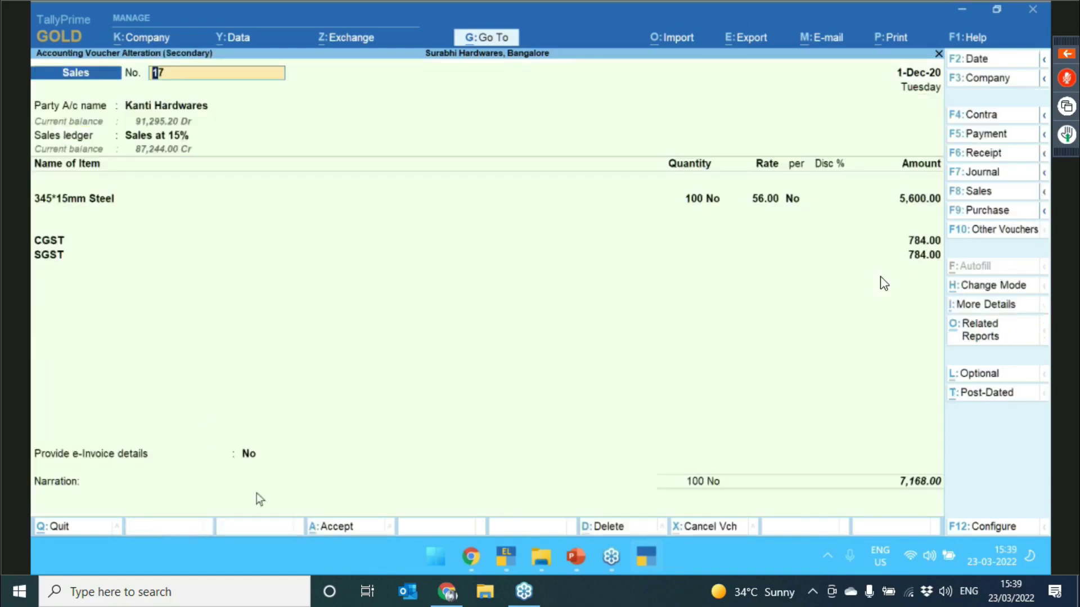
{"action": "left_click", "coordinate": [246, 454]}
{"action": "key", "text": "Return"}
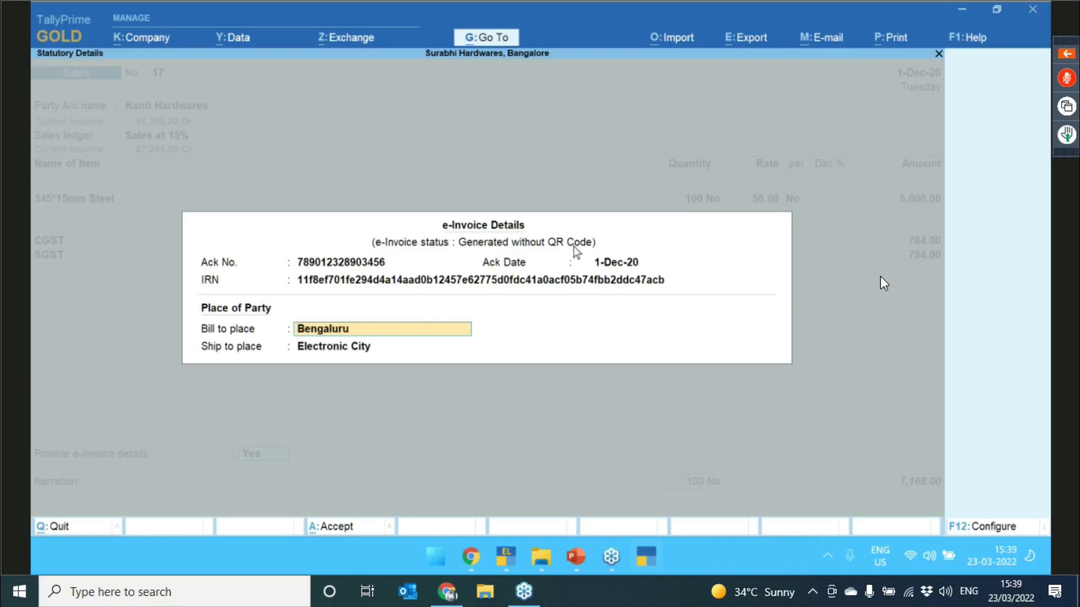
{"action": "key", "text": "Escape"}
{"action": "key", "text": "Escape"}
{"action": "key", "text": "Escape"}
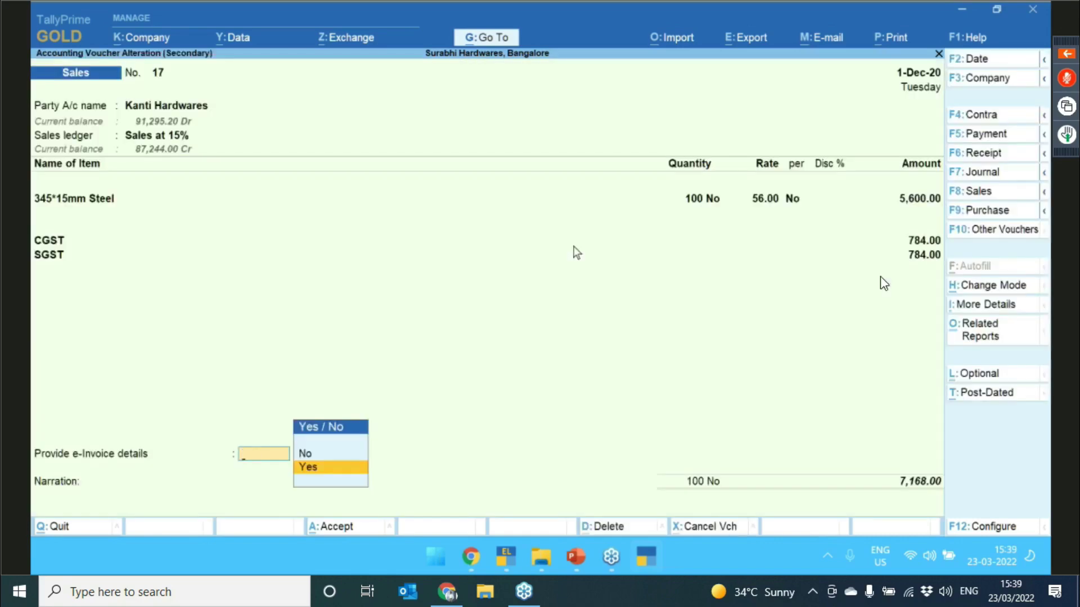
{"action": "key", "text": "Escape"}
{"action": "key", "text": "Return"}
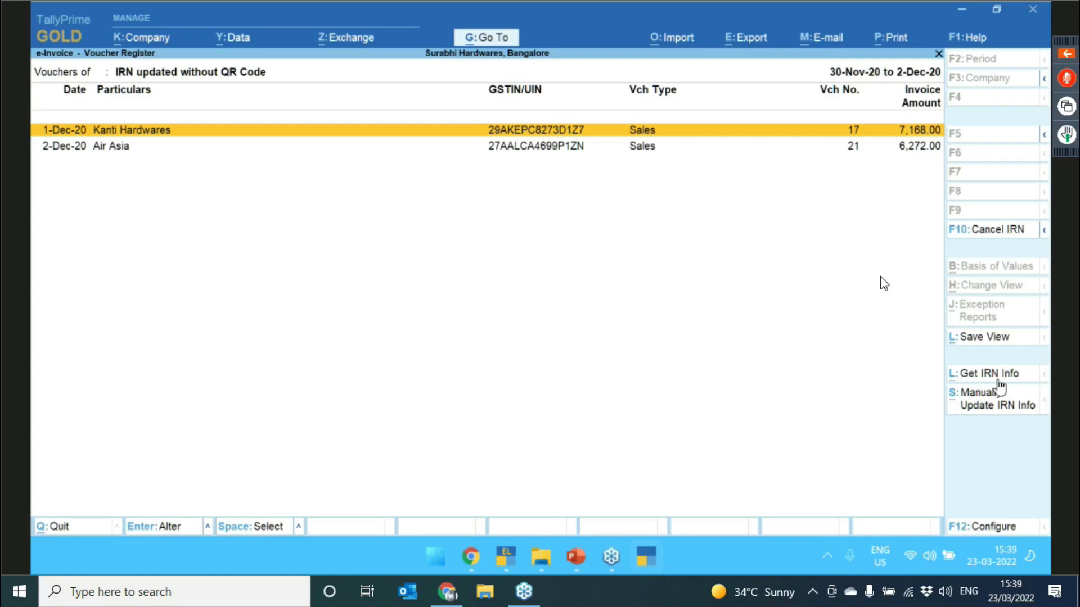
{"action": "key", "text": "Escape"}
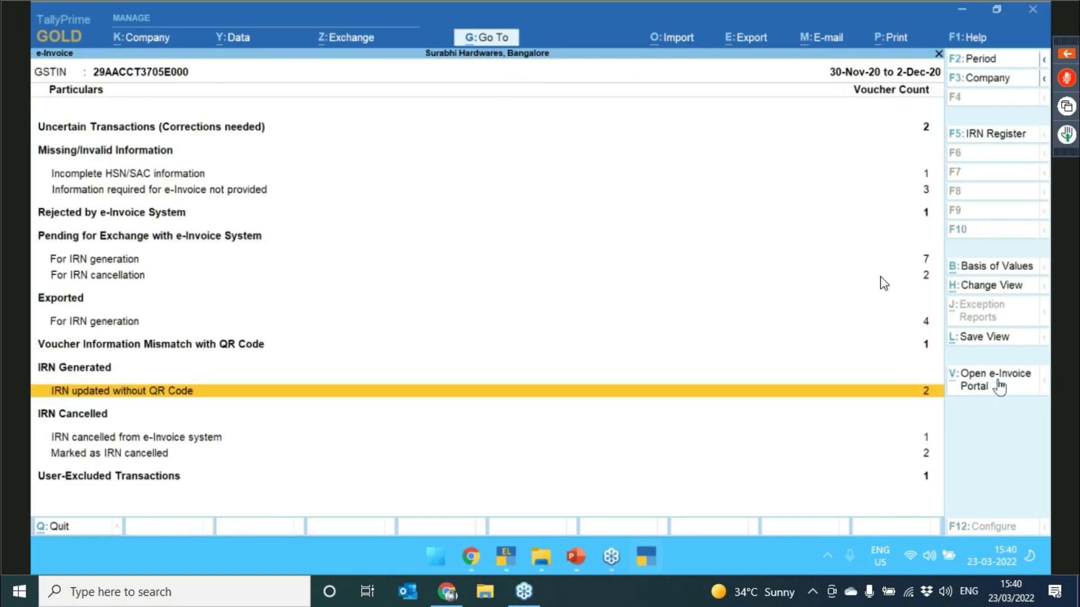
- Examine the vouchers Exported for IRN generation, return to the e-Invoice report and switch to the presentation slides
{"action": "key", "text": "Up"}
{"action": "key", "text": "Up"}
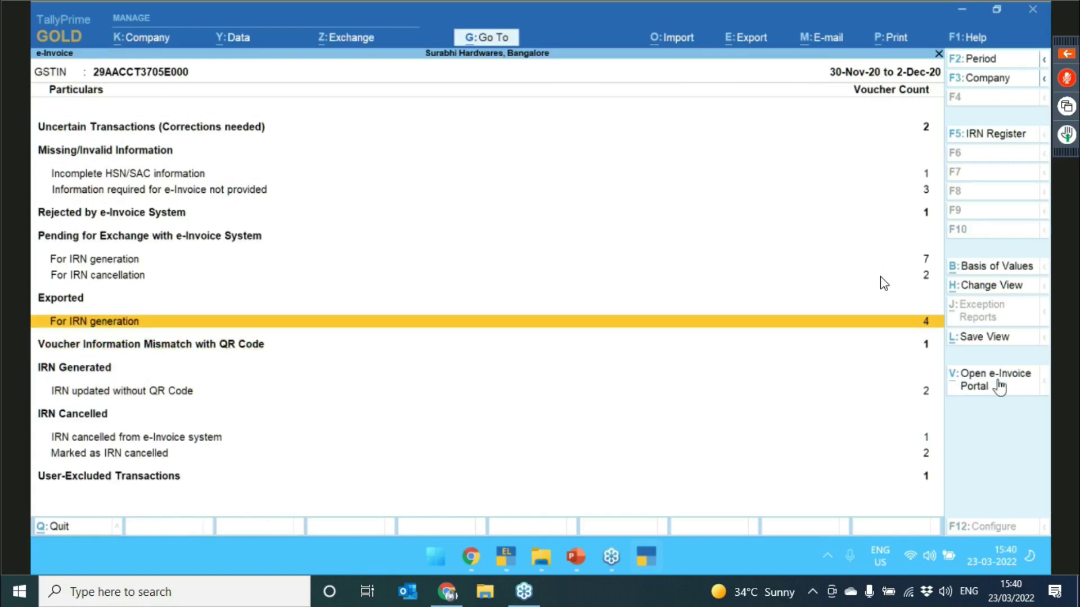
{"action": "key", "text": "Return"}
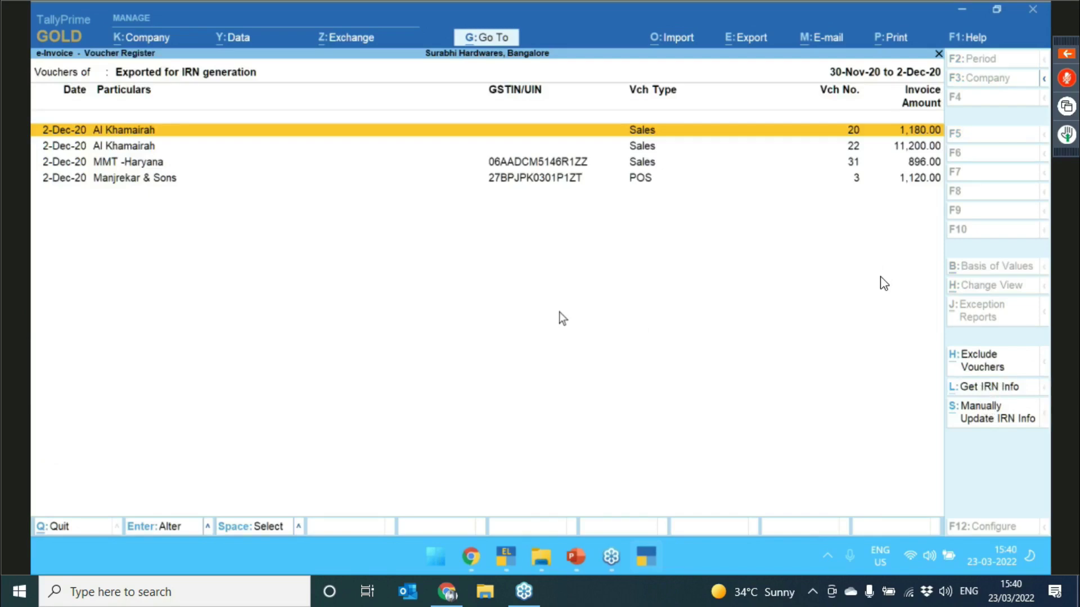
{"action": "key", "text": "Escape"}
{"action": "key", "text": "alt"}
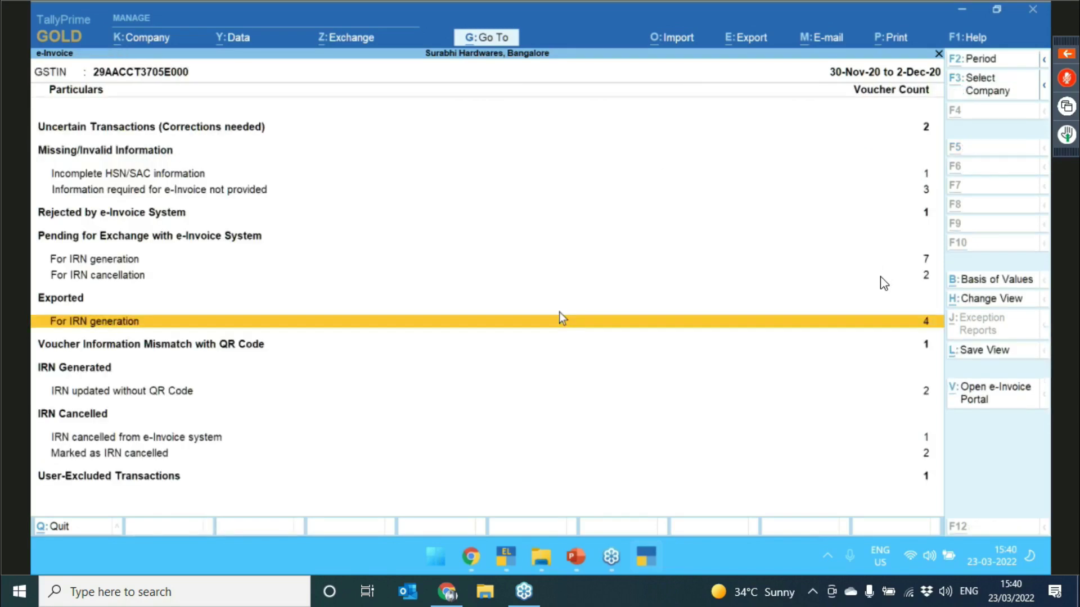
{"action": "key", "text": "alt+Tab"}
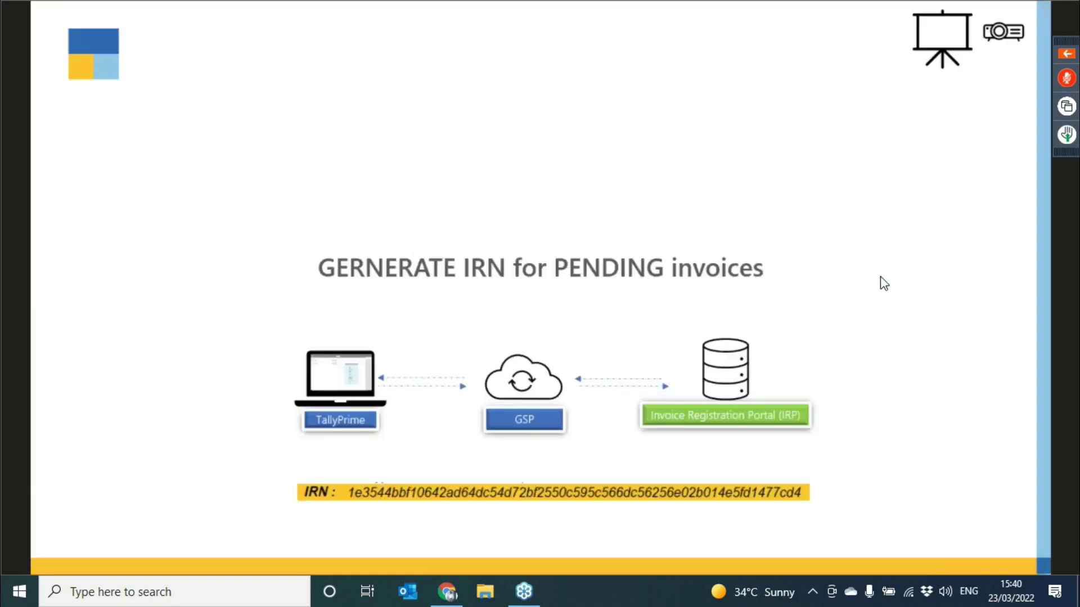
{"action": "key", "text": "Right"}
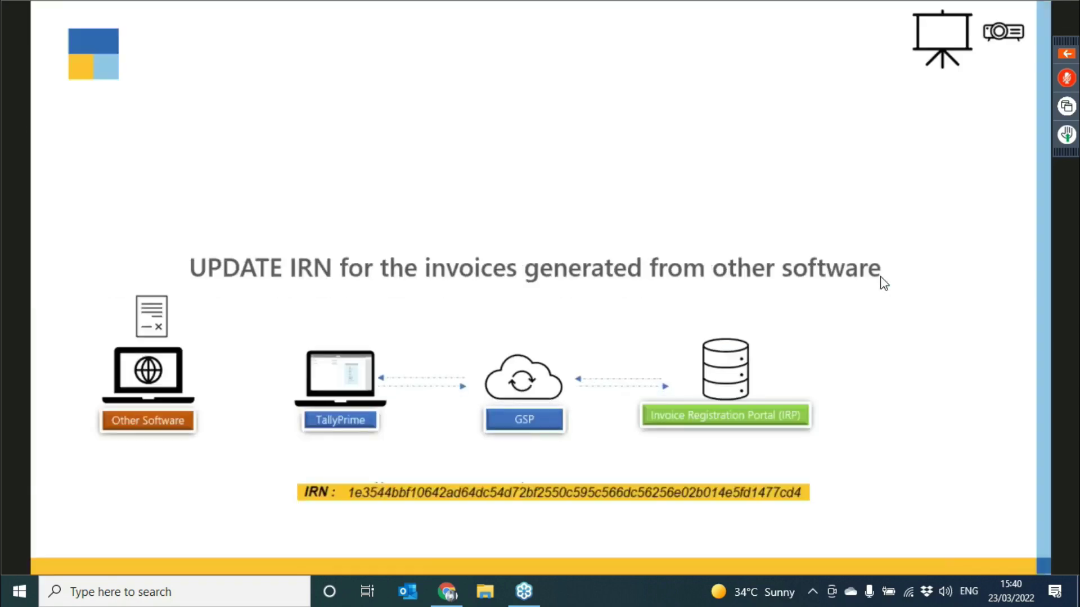
{"action": "key", "text": "Right"}
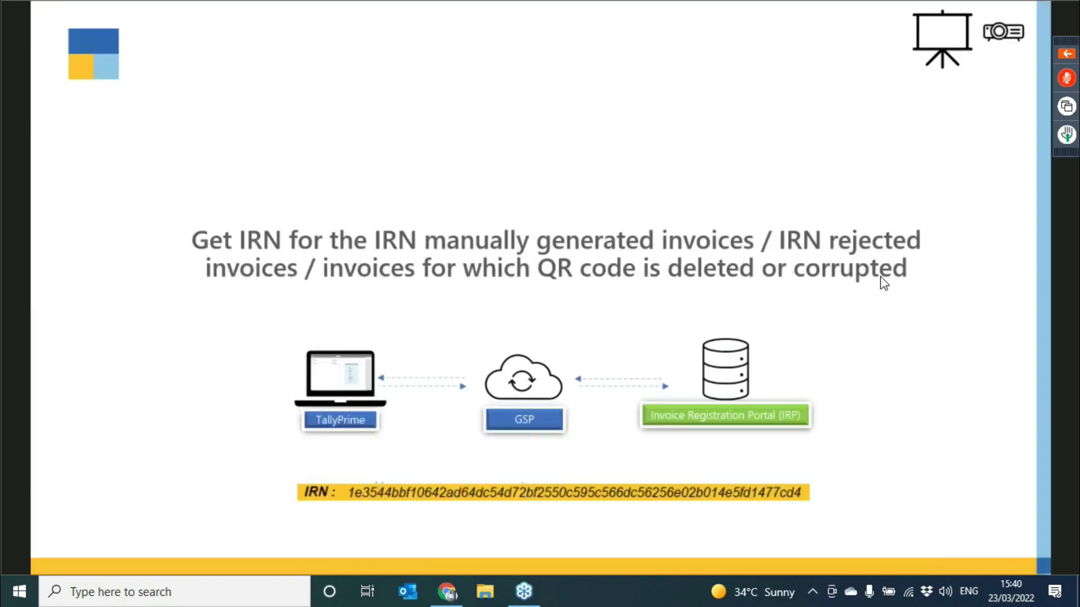
{"action": "key", "text": "Right"}
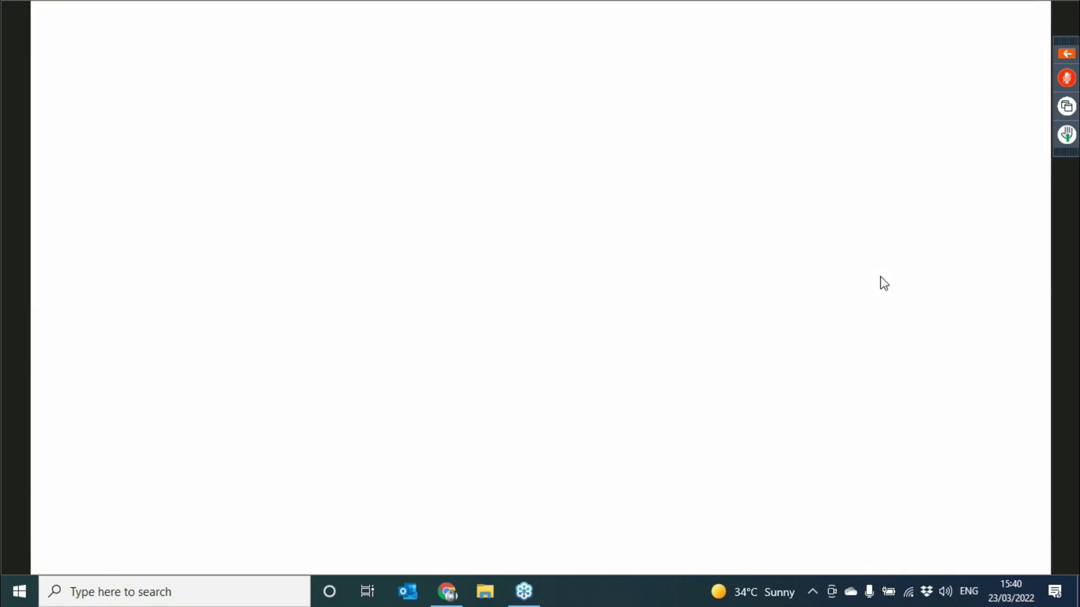
{"action": "mouse_move", "coordinate": [378, 521]}
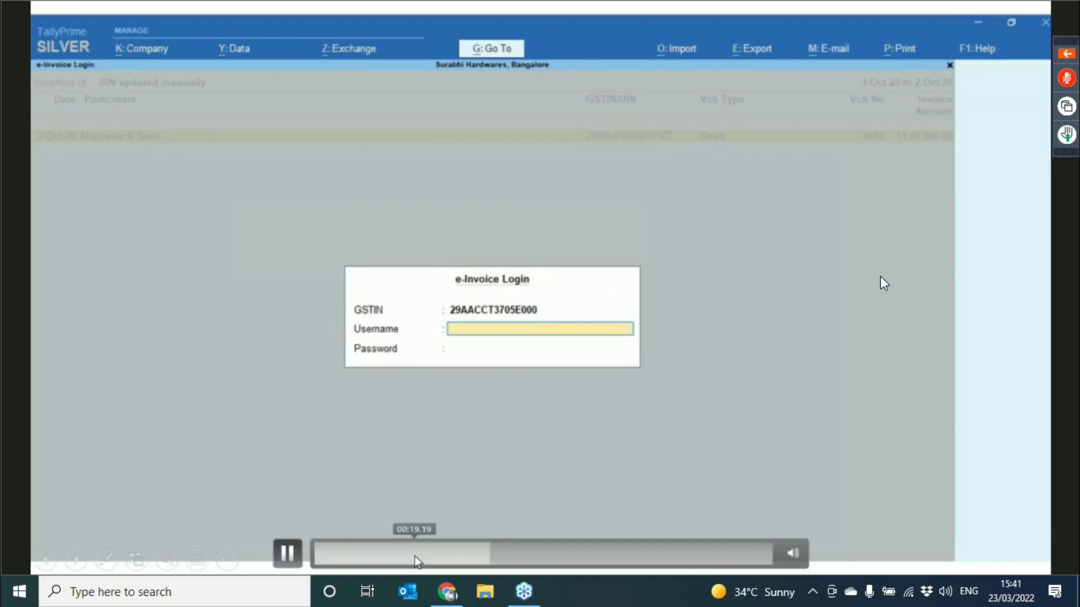
{"action": "left_click", "coordinate": [414, 557]}
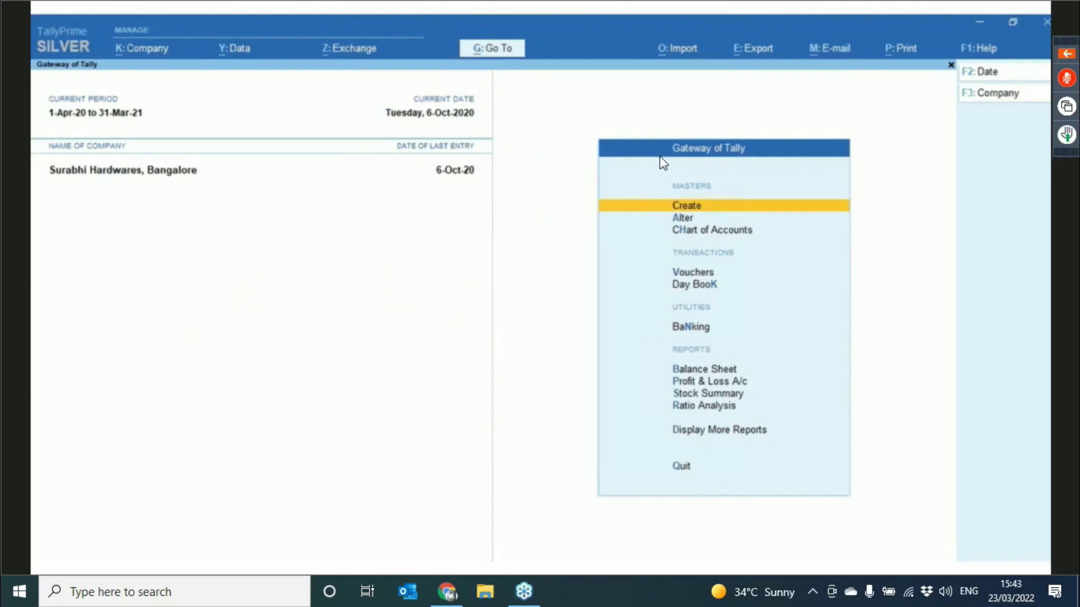
{"action": "left_click", "coordinate": [287, 554]}
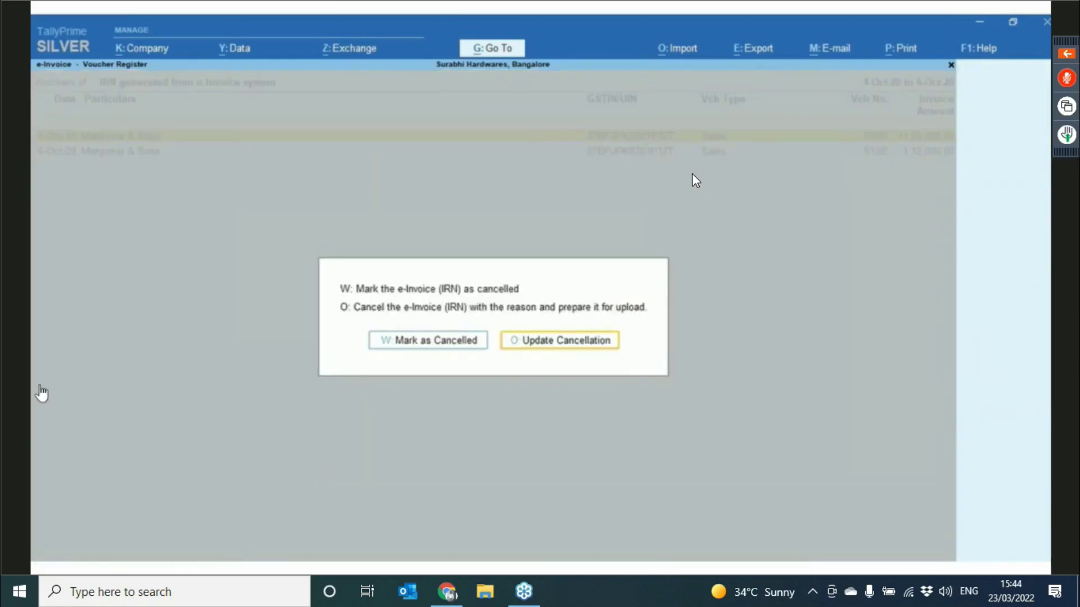
{"action": "left_click", "coordinate": [290, 557]}
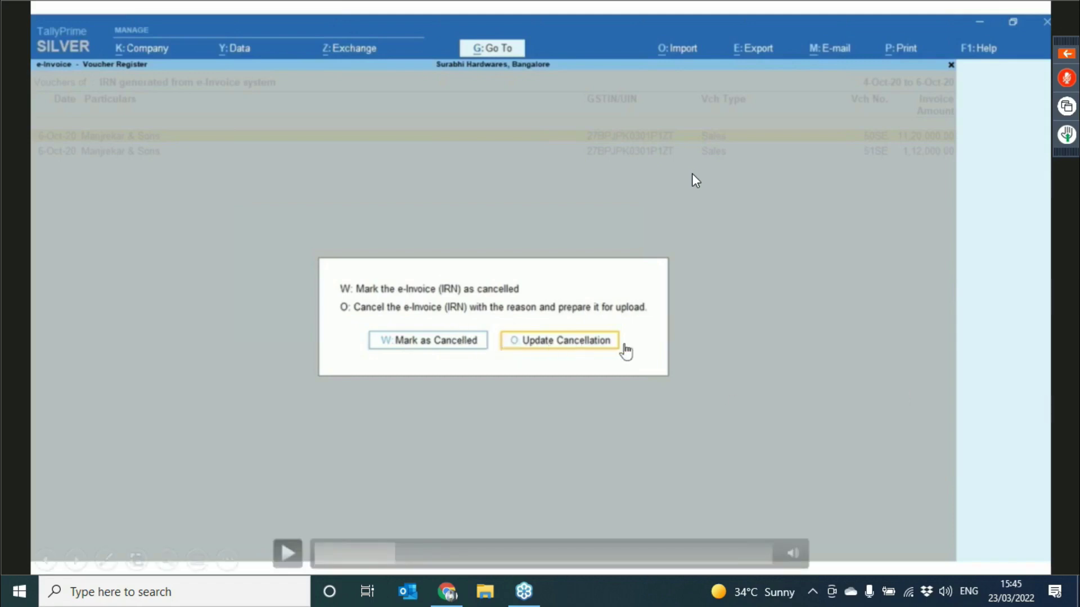
{"action": "left_click", "coordinate": [290, 553]}
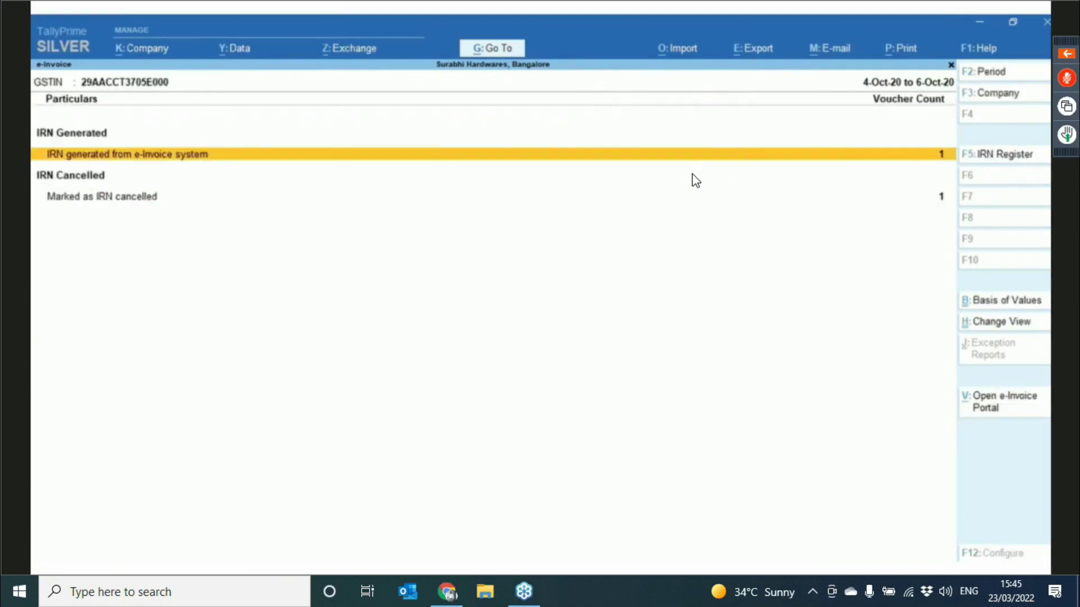
{"action": "key", "text": "Return"}
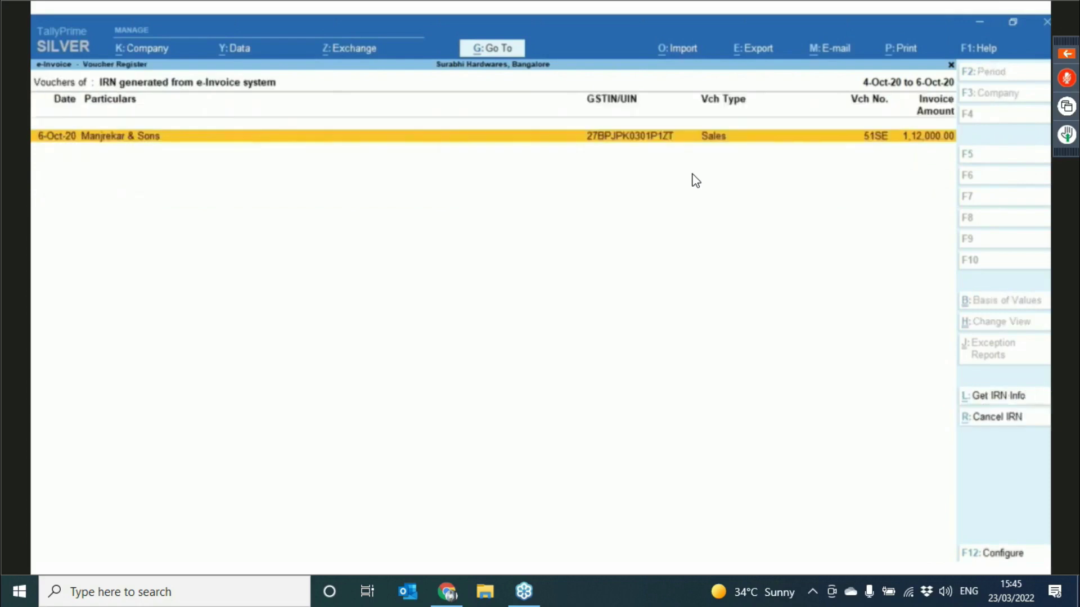
{"action": "mouse_move", "coordinate": [574, 450]}
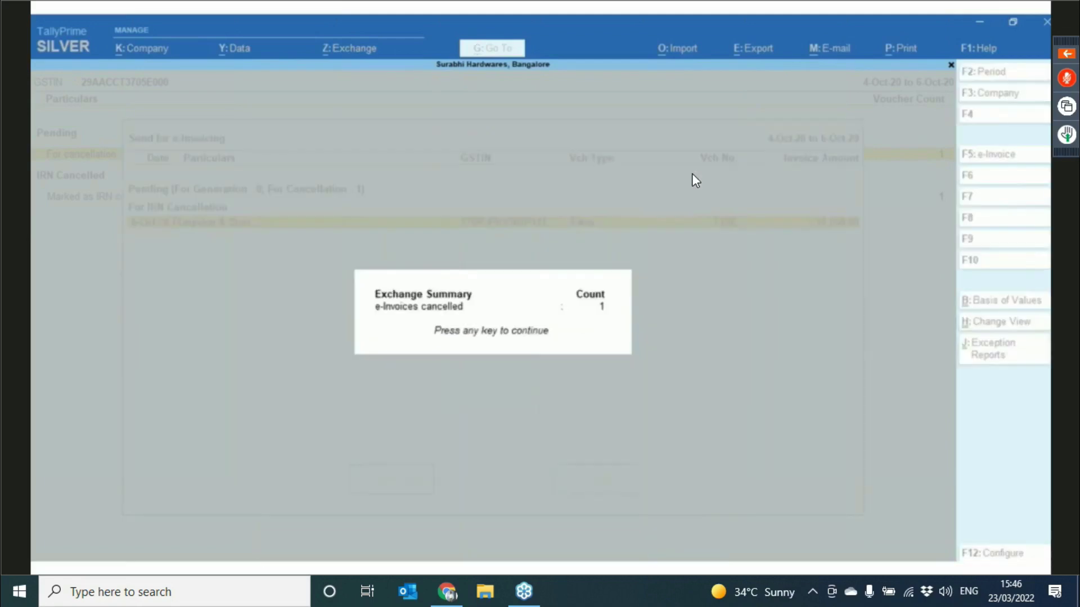
{"action": "mouse_move", "coordinate": [508, 319]}
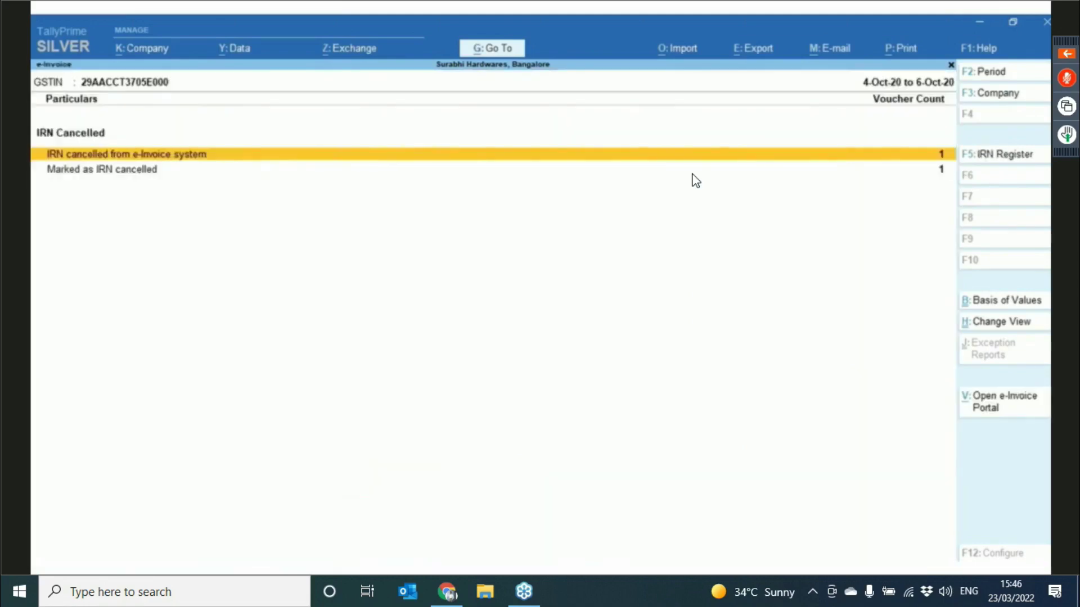
{"action": "mouse_move", "coordinate": [168, 410]}
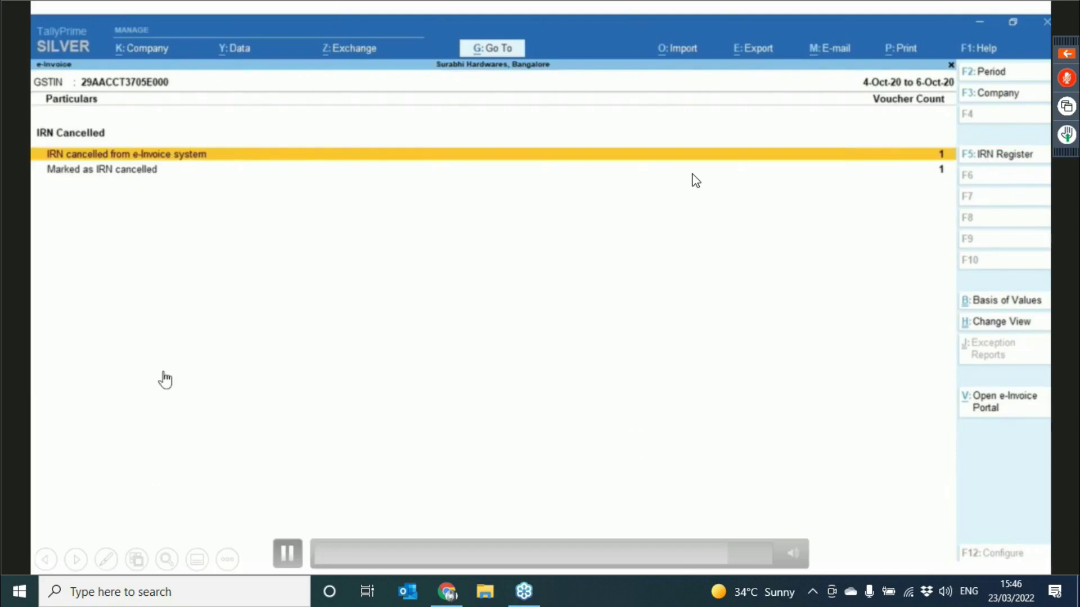
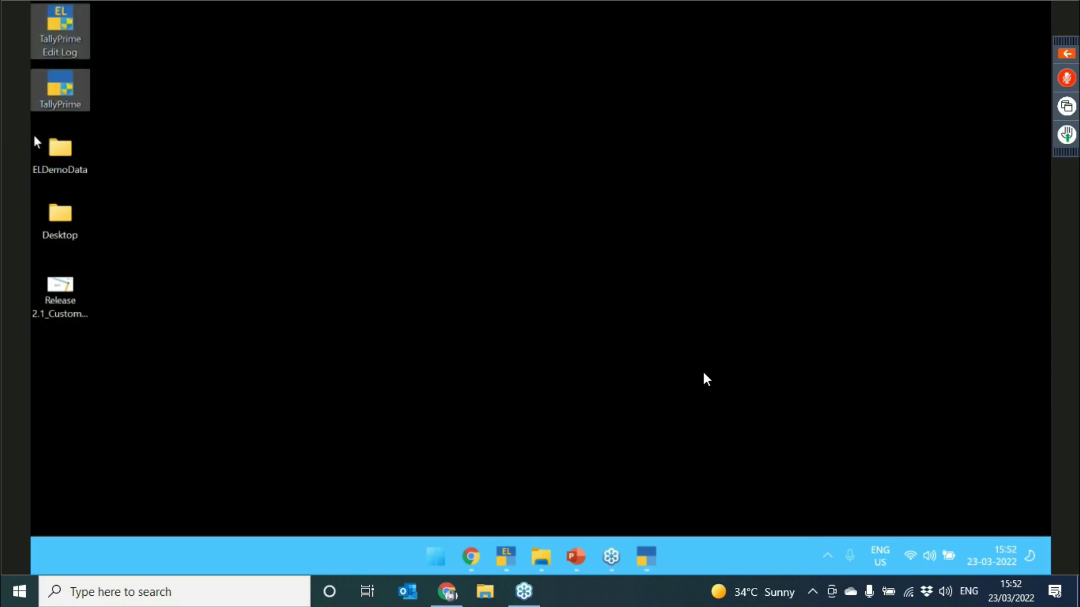
{"action": "left_click", "coordinate": [173, 165]}
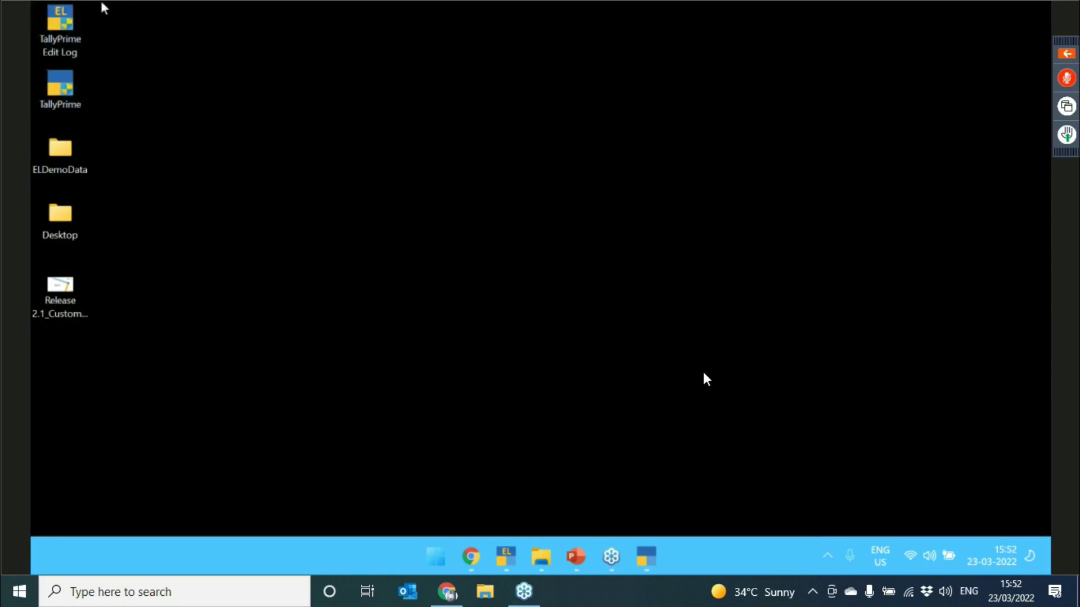
{"action": "left_click_drag", "start_coordinate": [102, 3], "coordinate": [32, 133]}
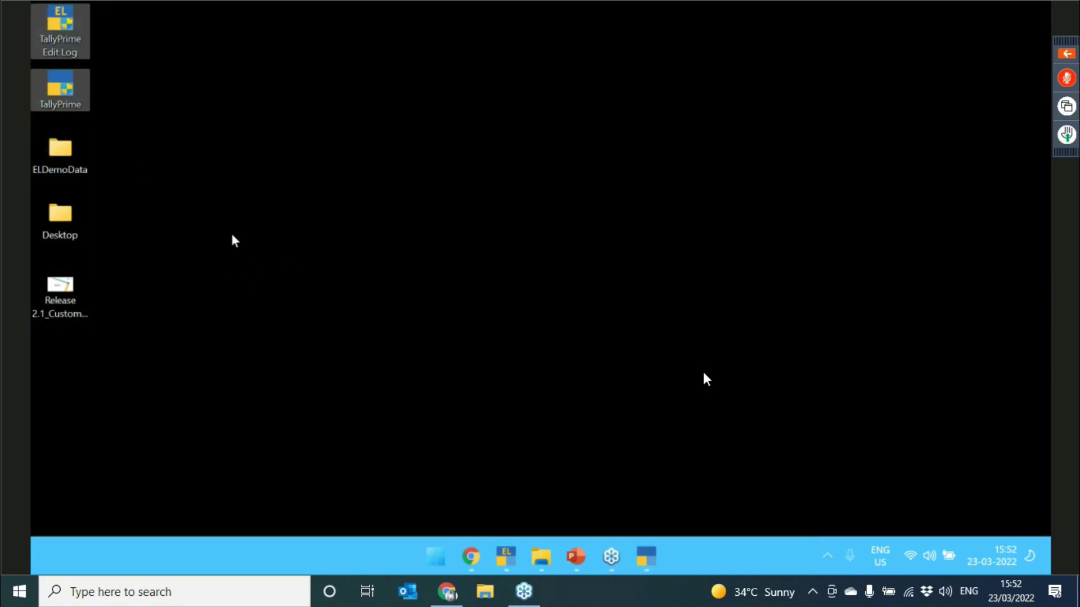
{"action": "left_click", "coordinate": [167, 118]}
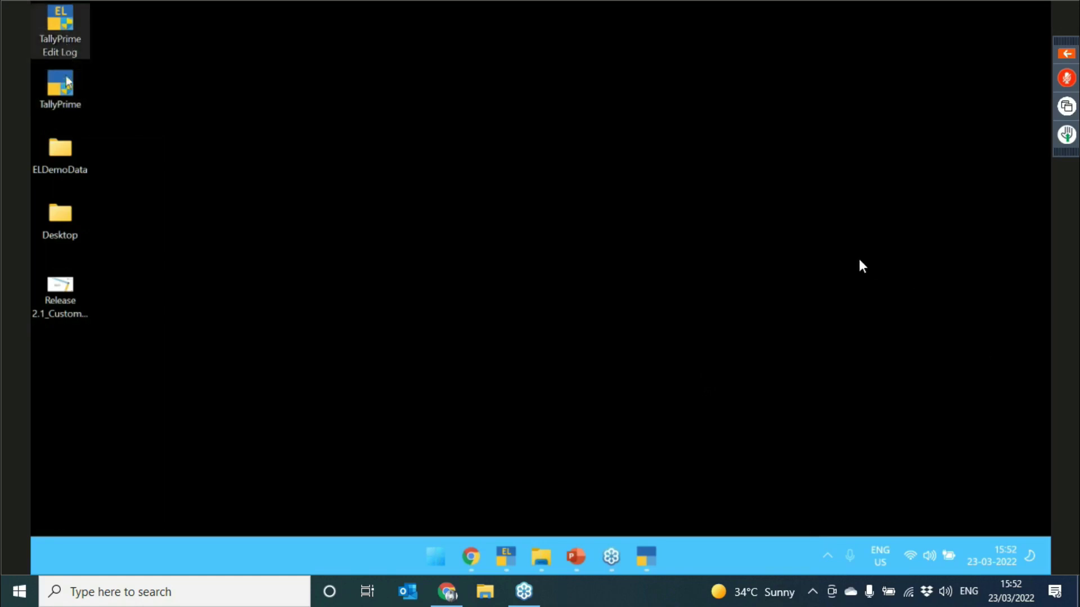
{"action": "left_click", "coordinate": [60, 8]}
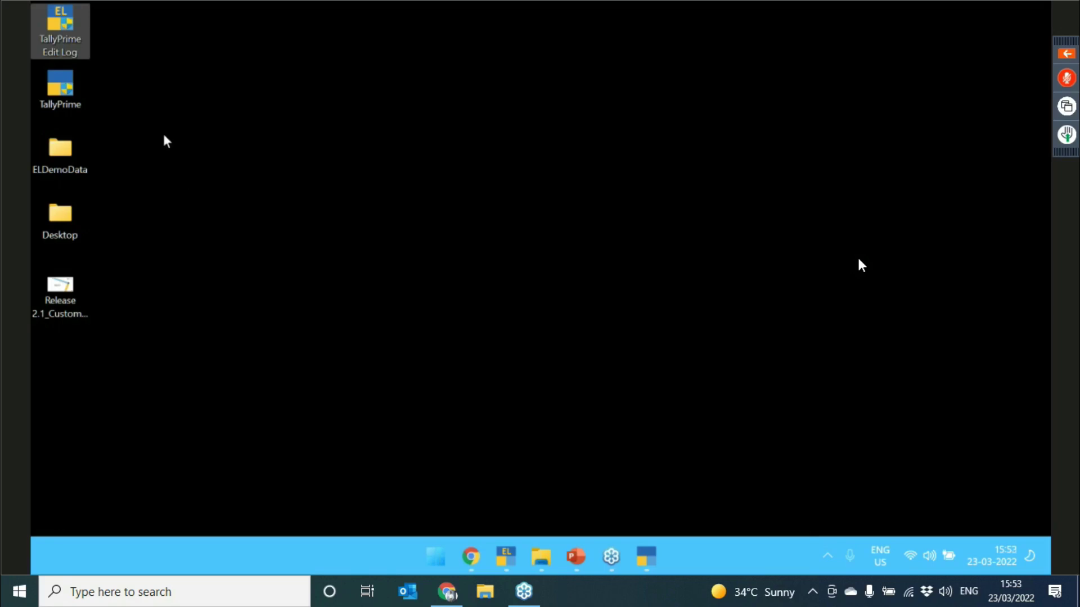
{"action": "left_click", "coordinate": [58, 45]}
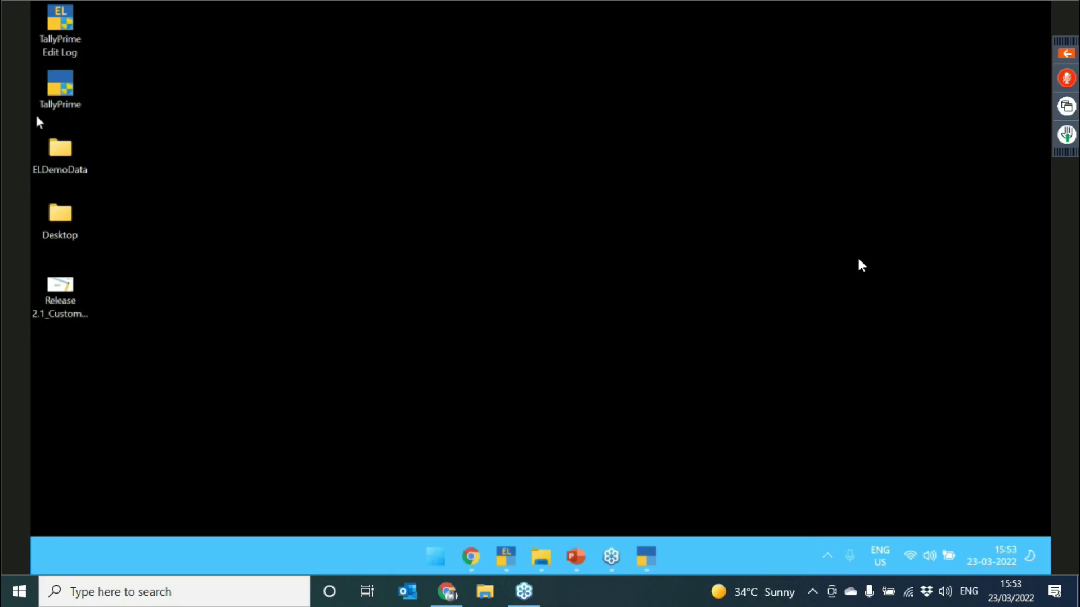
{"action": "double_click", "coordinate": [59, 90]}
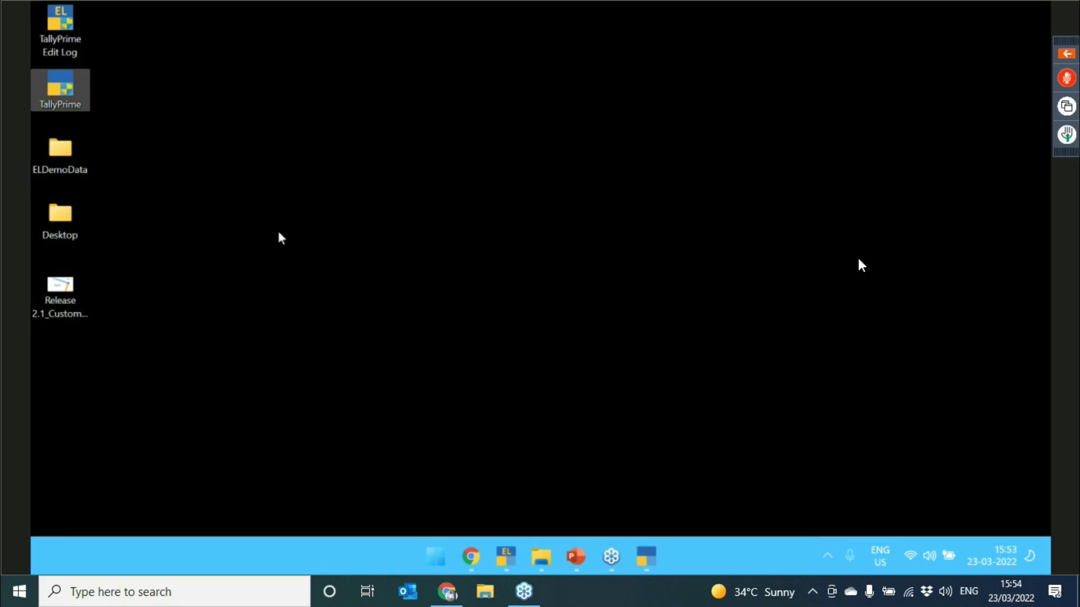
- Switch to TallyPrime Edit Log, open the company Amar Tradings and log in with the account username and password
{"action": "left_click", "coordinate": [946, 592]}
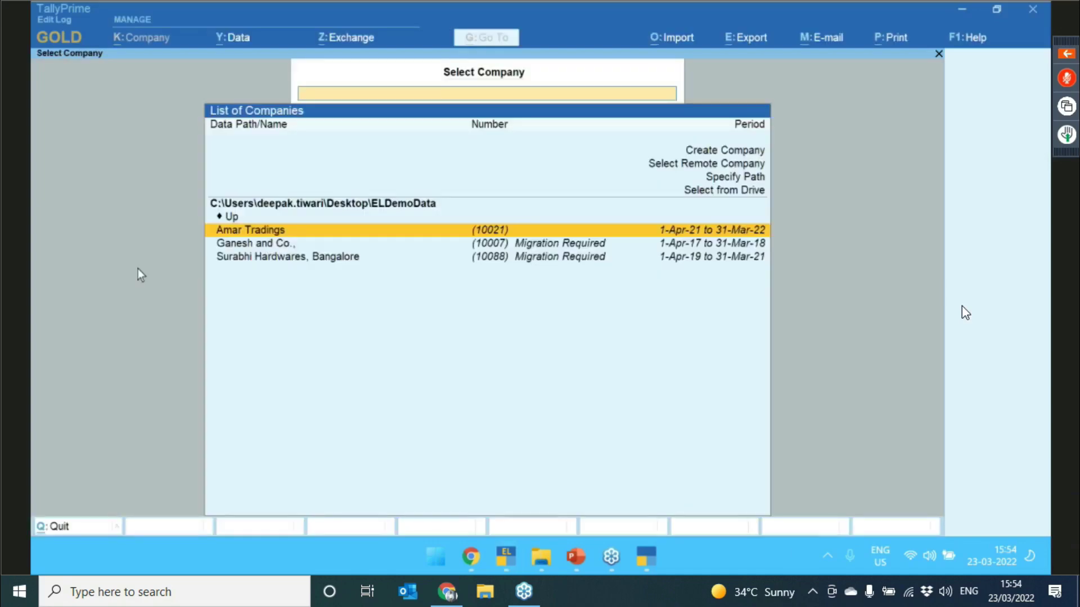
{"action": "key", "text": "Return"}
{"action": "type", "text": "hari"}
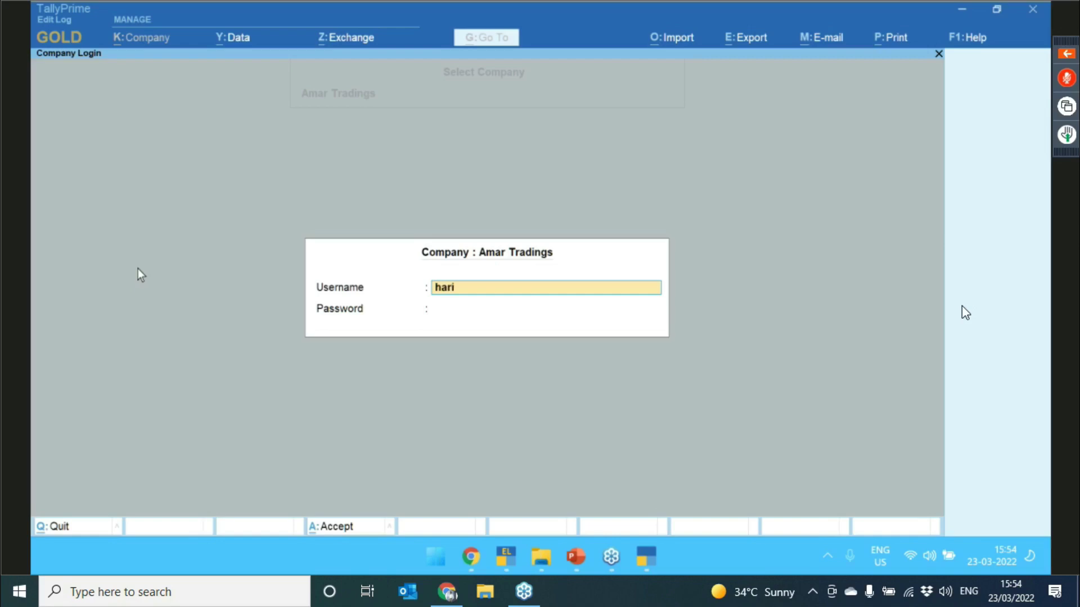
{"action": "key", "text": "Return"}
{"action": "type", "text": "*"}
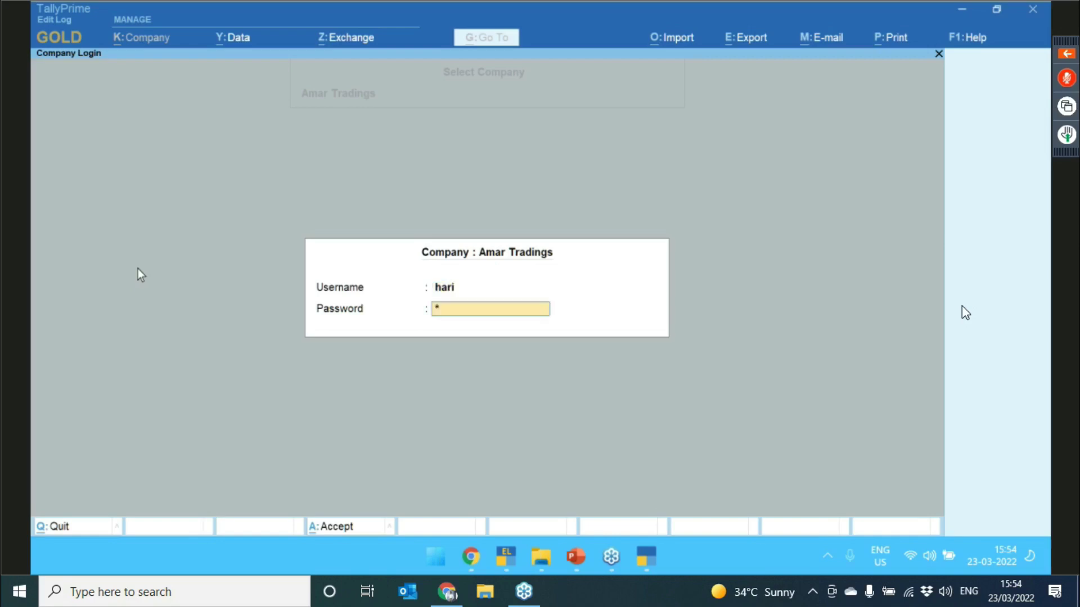
{"action": "key", "text": "Return"}
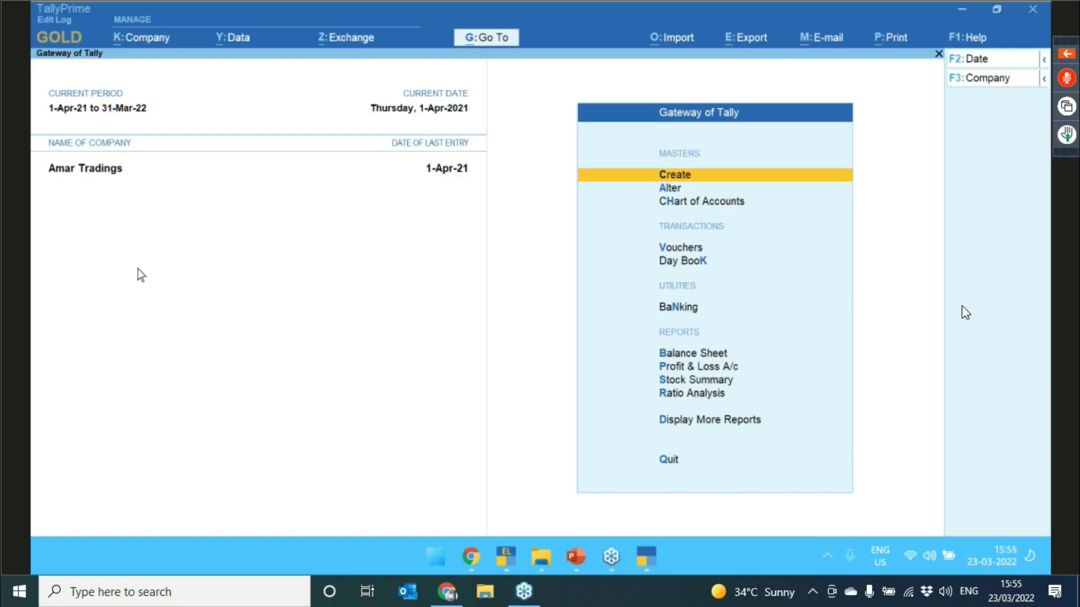
- Start a sales voucher for BSB Enterprises, keeping the default dispatch and party details, with Sales AC as the sales ledger
{"action": "key", "text": "v"}
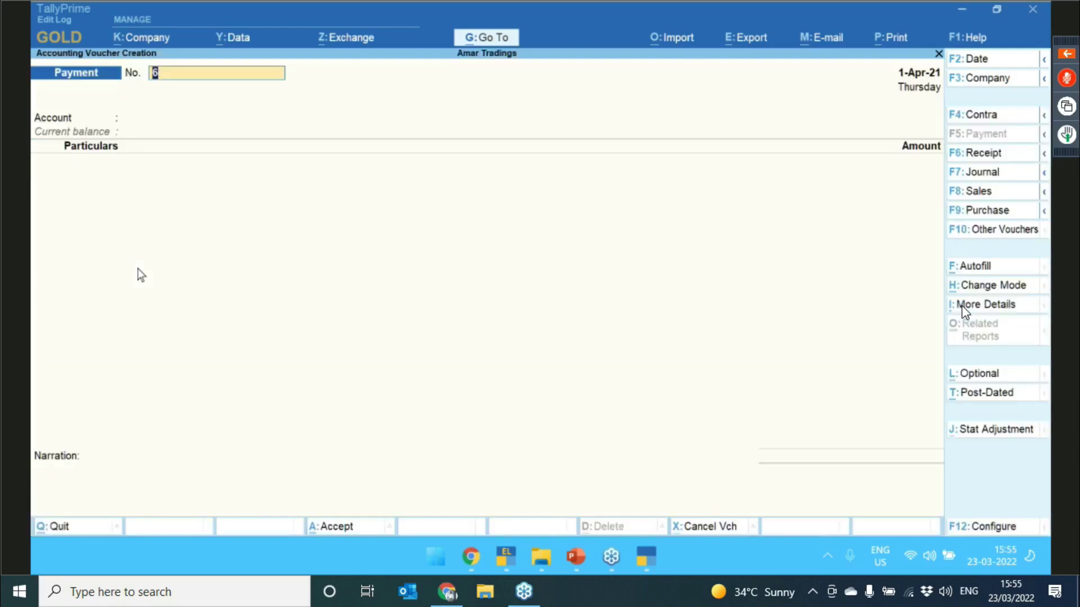
{"action": "key", "text": "F8"}
{"action": "key", "text": "Return"}
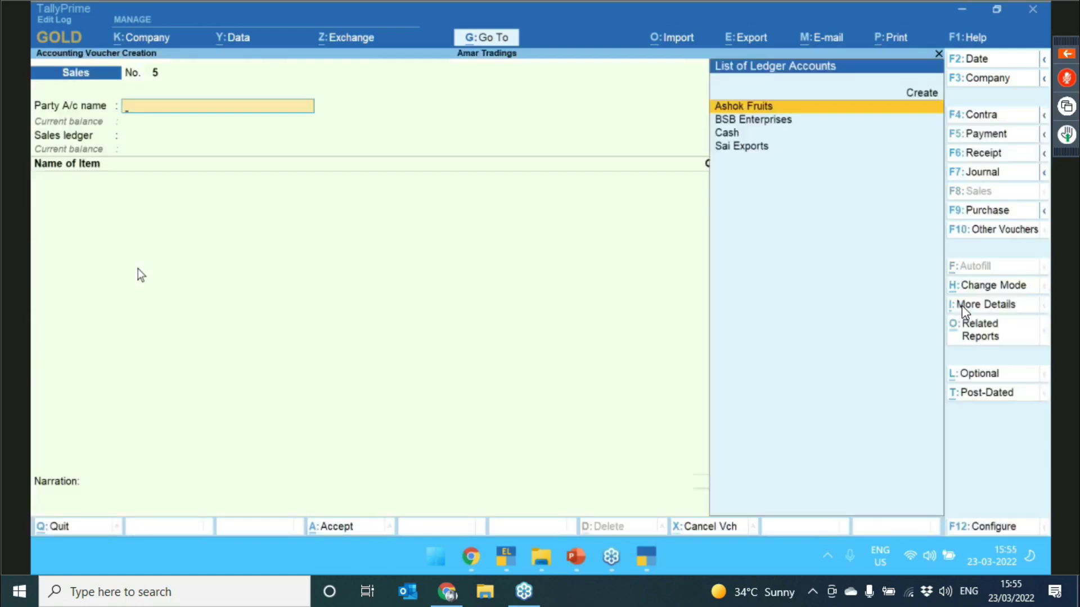
{"action": "key", "text": "Down"}
{"action": "key", "text": "Return"}
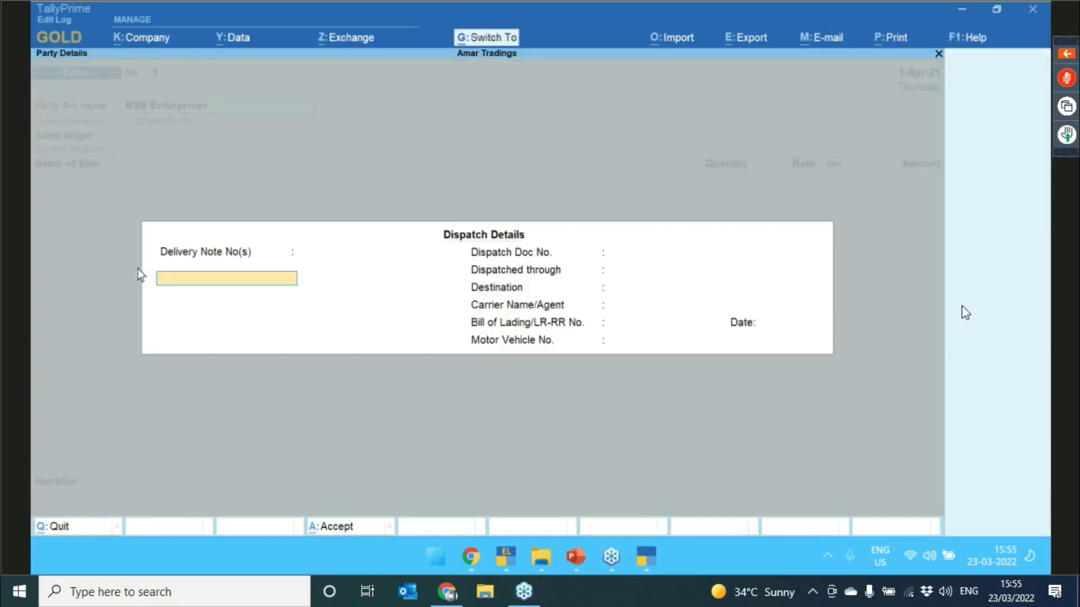
{"action": "key", "text": "ctrl+a"}
{"action": "key", "text": "Return"}
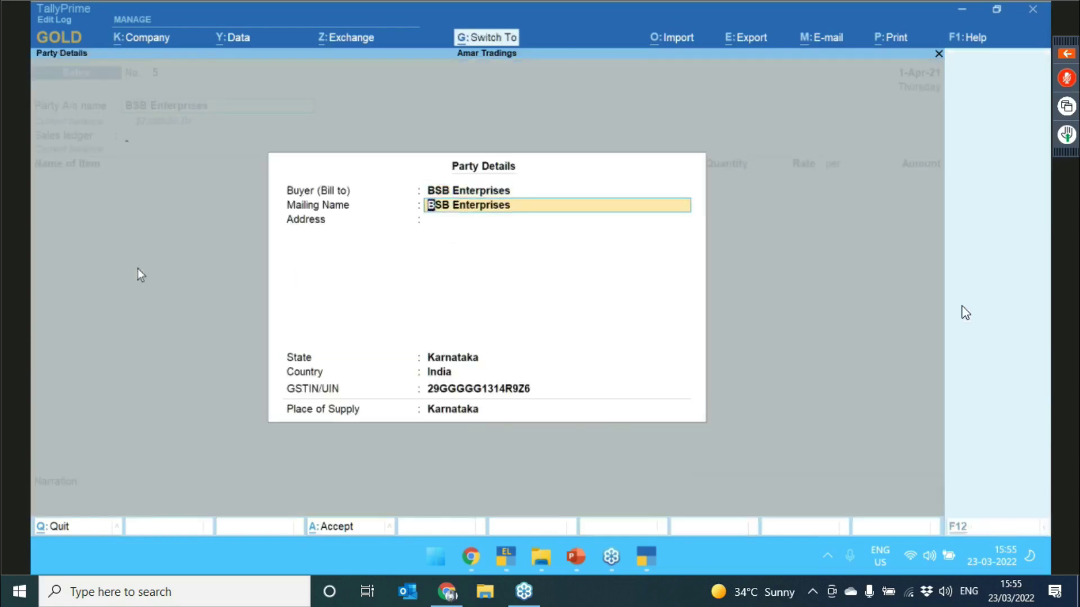
{"action": "key", "text": "ctrl+a"}
{"action": "key", "text": "Return"}
- Add 10 Pc of Apple at a rate of 15.00 to the sales voucher and save it without narration
{"action": "key", "text": "Down"}
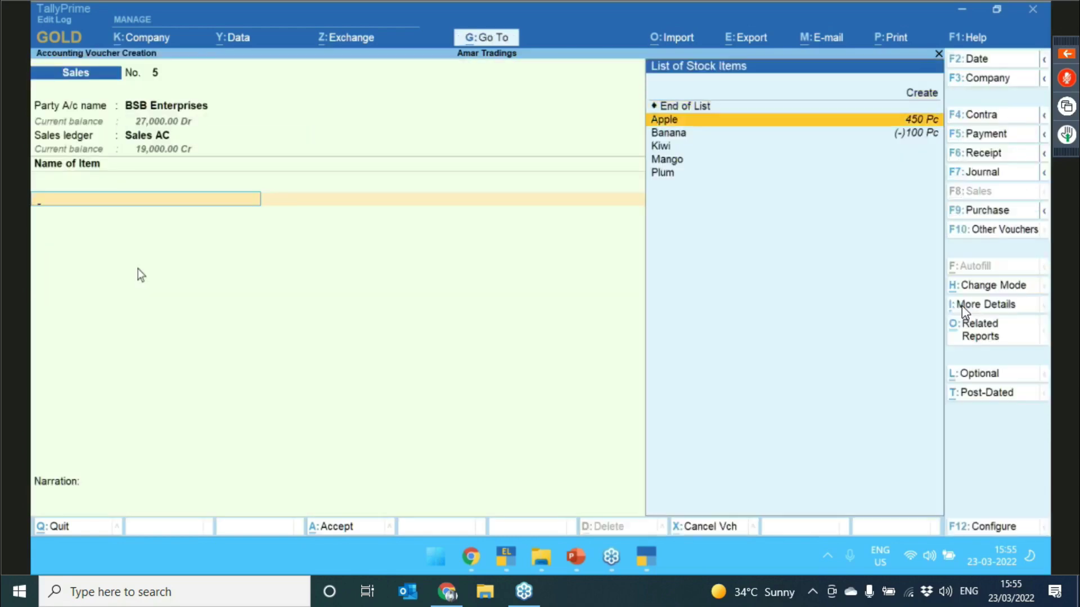
{"action": "key", "text": "Return"}
{"action": "type", "text": "10"}
{"action": "key", "text": "Return"}
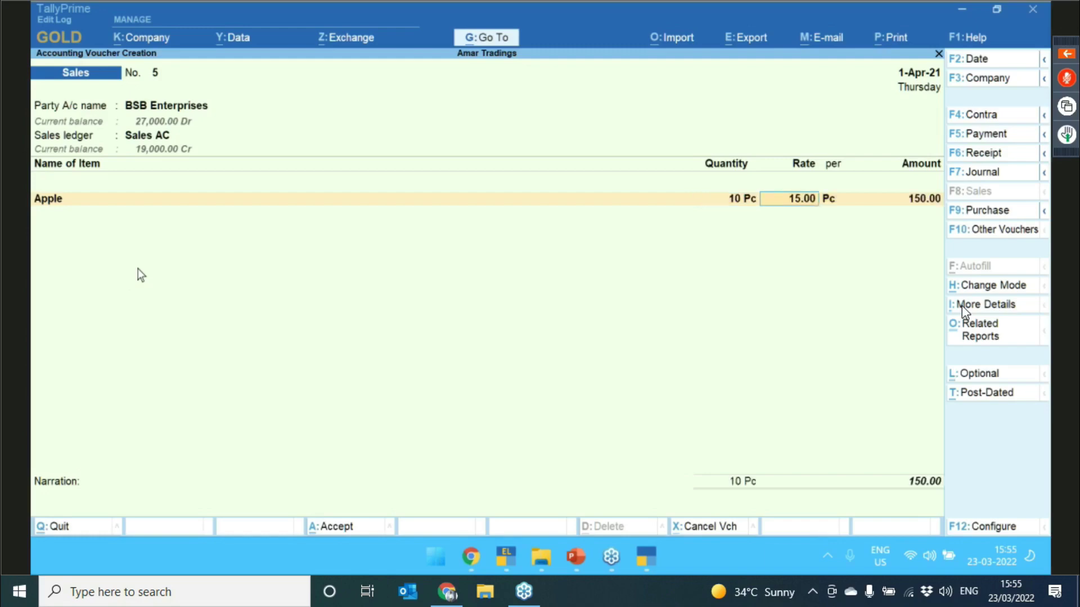
{"action": "key", "text": "Return"}
{"action": "key", "text": "Return"}
{"action": "key", "text": "Return"}
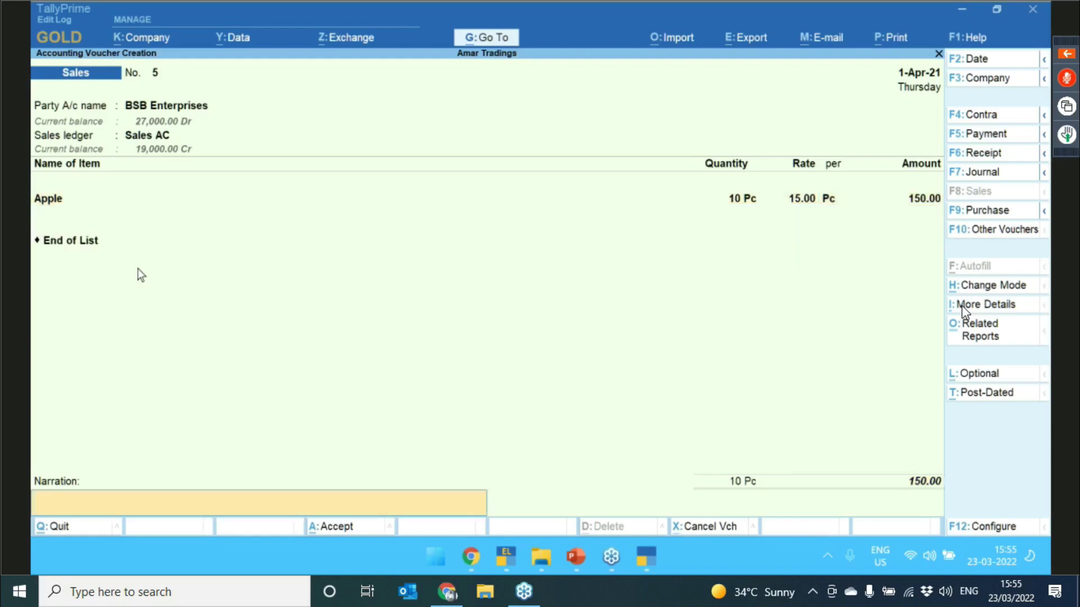
{"action": "key", "text": "Return"}
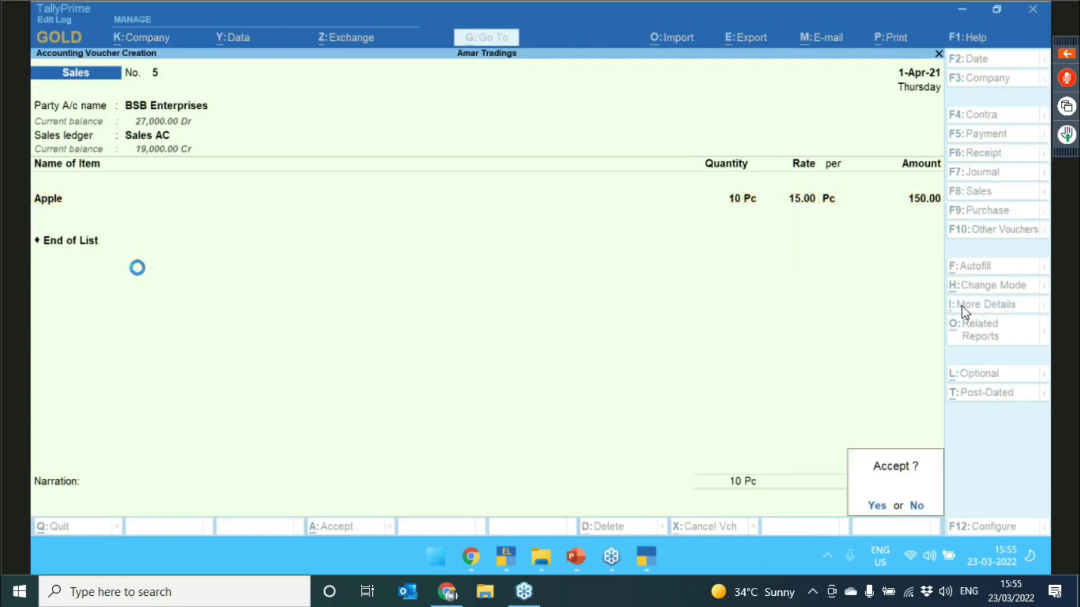
{"action": "key", "text": "Return"}
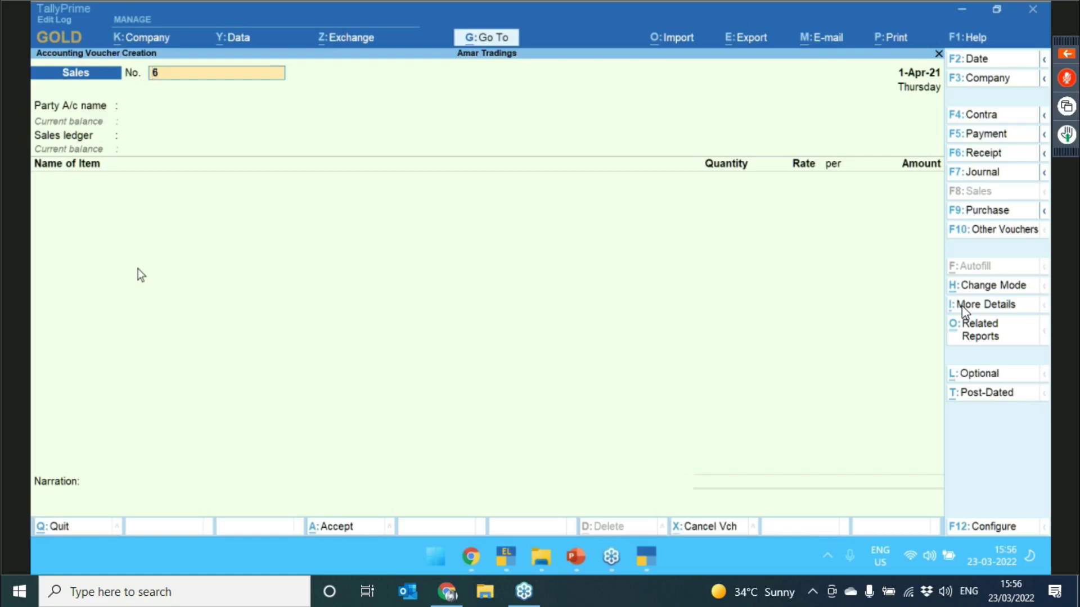
- Reopen the saved BSB Enterprises sales voucher, examine its list of related reports and return to the voucher
{"action": "key", "text": "Page_Up"}
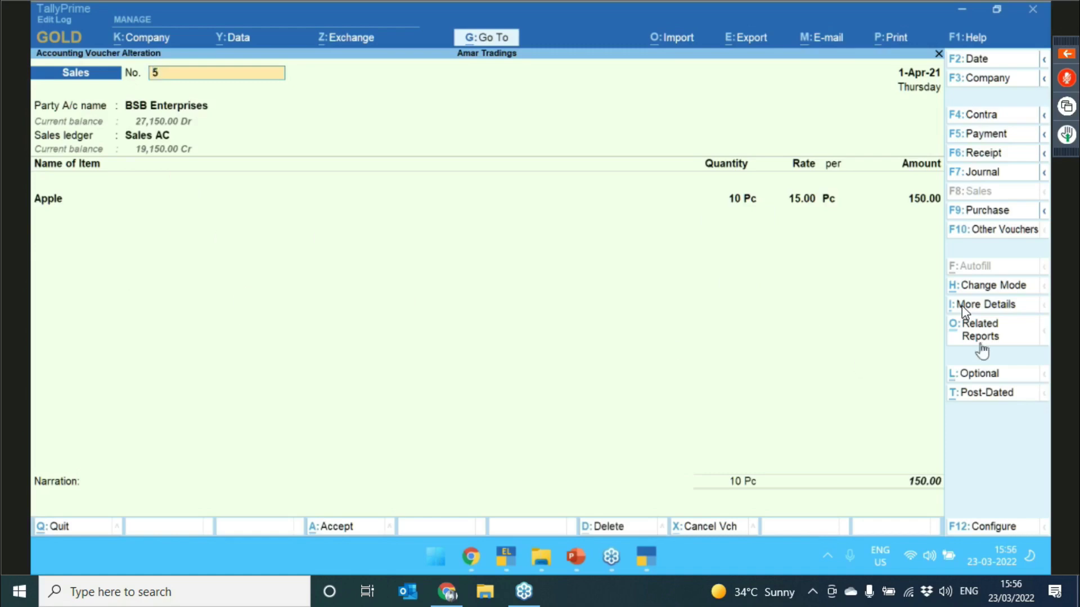
{"action": "left_click", "coordinate": [1012, 343]}
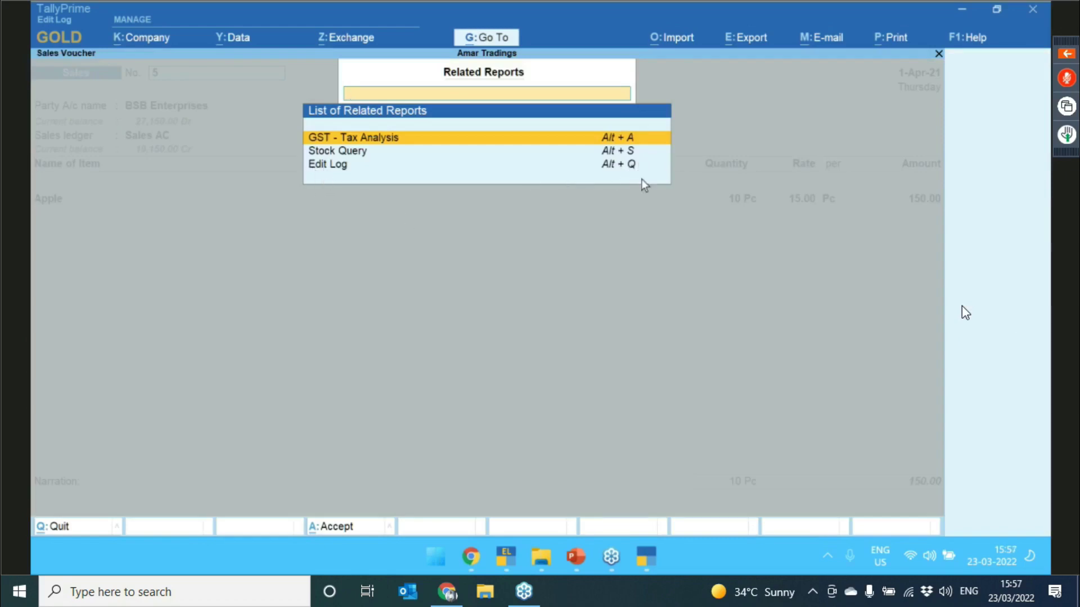
{"action": "key", "text": "Escape"}
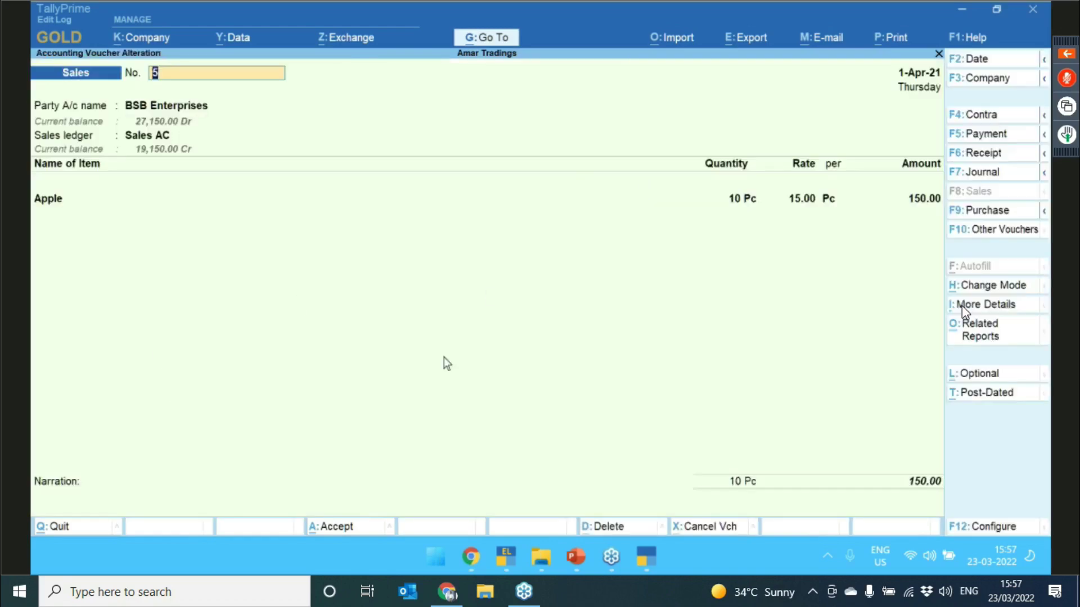
- Examine the Edit Log of the BSB Enterprises sales voucher and return to the voucher
{"action": "key", "text": "alt+q"}
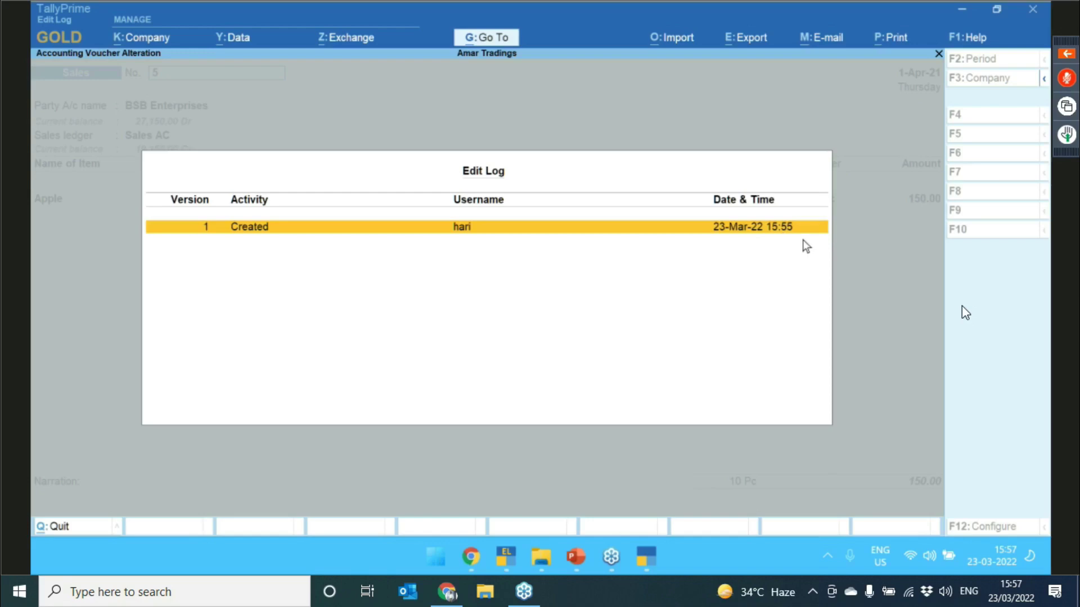
{"action": "key", "text": "Escape"}
- Set the Apple quantity in the BSB Enterprises sales voucher to 15 Pc, keeping the party and dispatch details, and save it
{"action": "key", "text": "Return"}
{"action": "key", "text": "Return"}
{"action": "key", "text": "Return"}
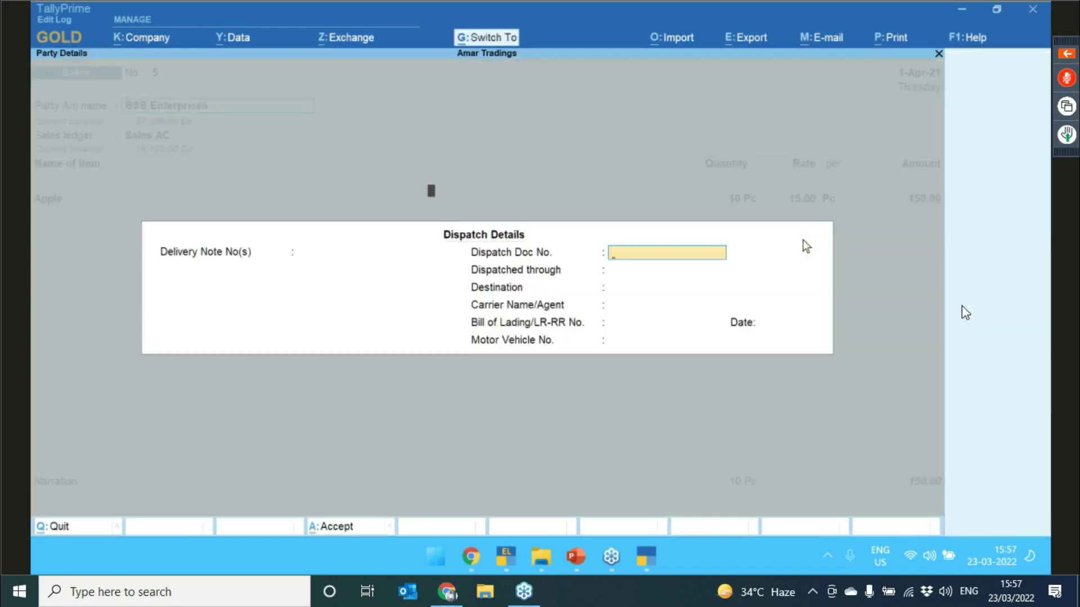
{"action": "key", "text": "ctrl+a"}
{"action": "key", "text": "Return"}
{"action": "key", "text": "ctrl+a"}
{"action": "key", "text": "Return"}
{"action": "key", "text": "Return"}
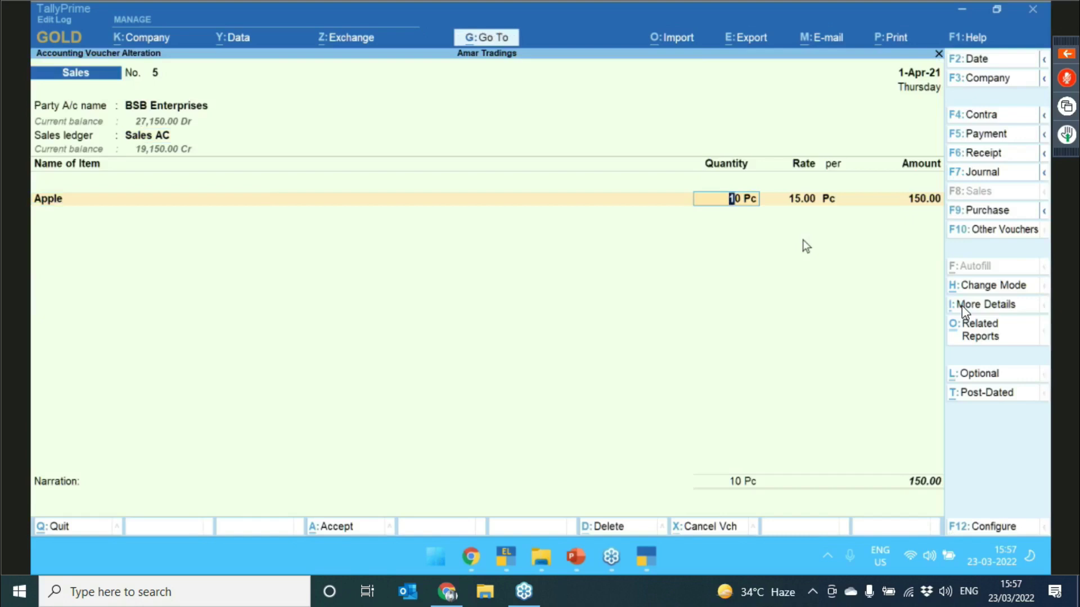
{"action": "type", "text": "15"}
{"action": "key", "text": "Return"}
{"action": "key", "text": "Return"}
{"action": "key", "text": "Return"}
{"action": "key", "text": "Return"}
{"action": "key", "text": "Return"}
{"action": "key", "text": "Return"}
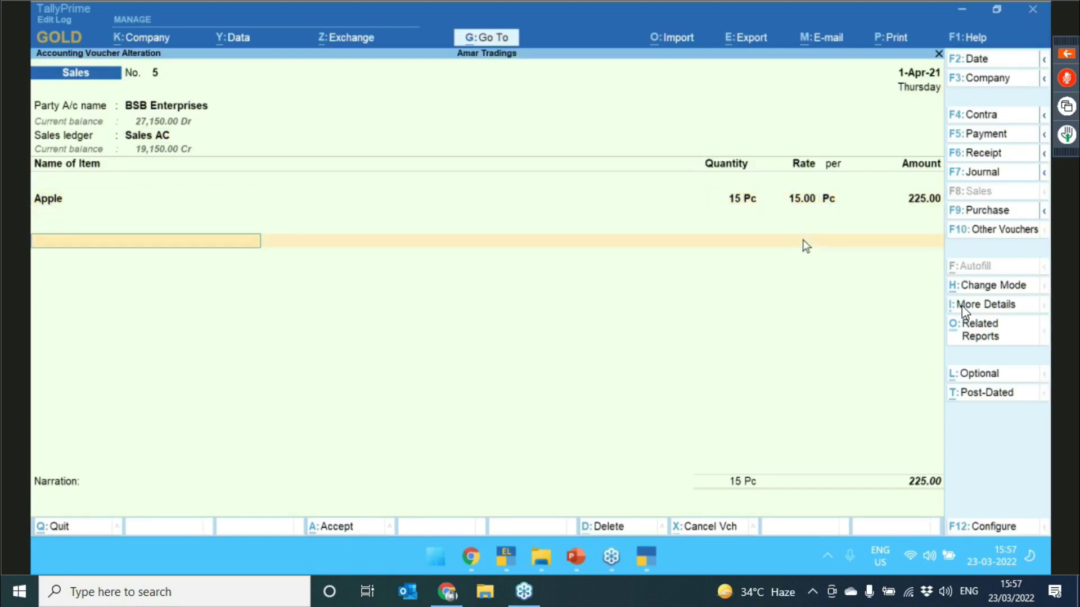
{"action": "key", "text": "Return"}
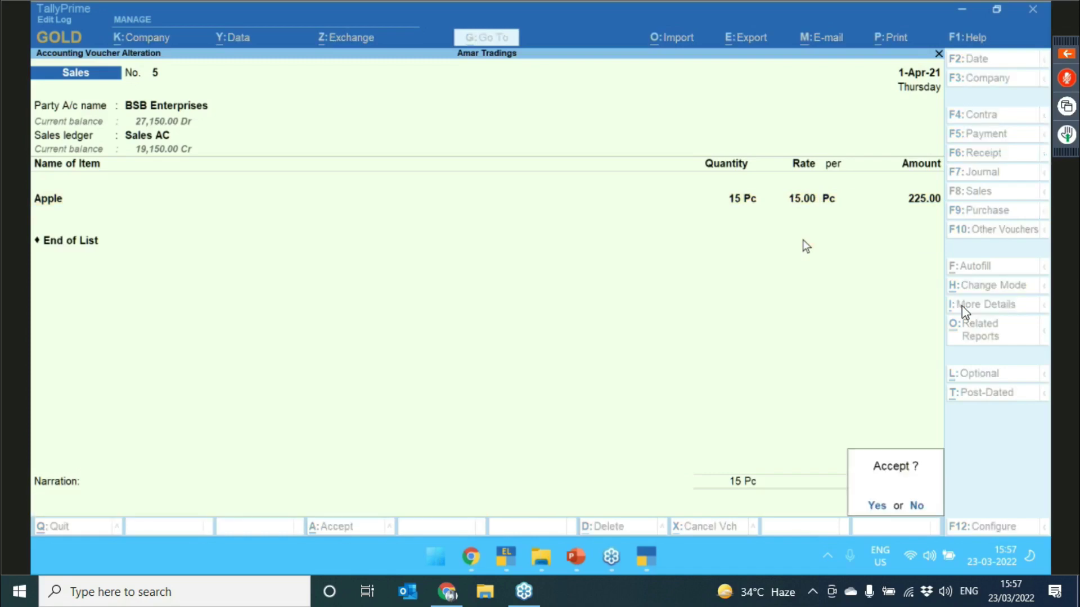
{"action": "key", "text": "Return"}
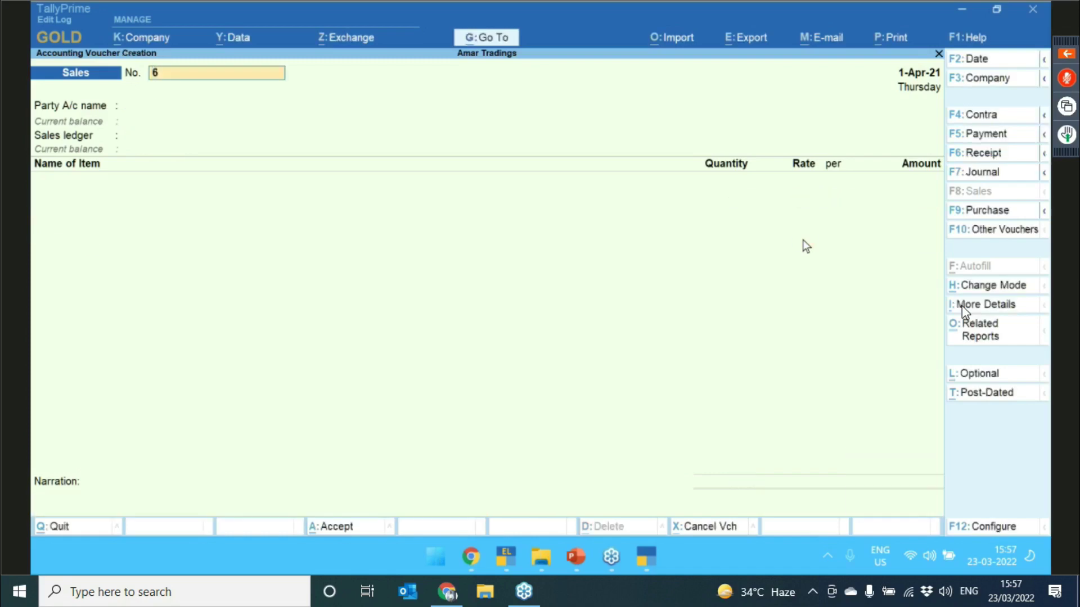
- Reopen the saved BSB Enterprises sales voucher and open its Edit Log comparison of versions 1 and 2
{"action": "key", "text": "Page_Up"}
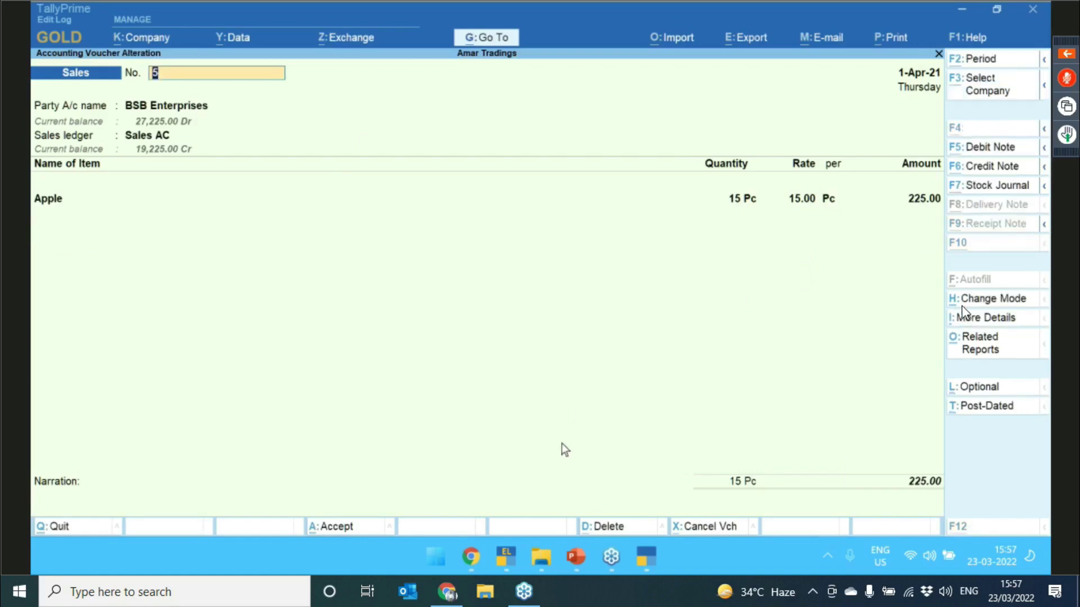
{"action": "key", "text": "alt+w"}
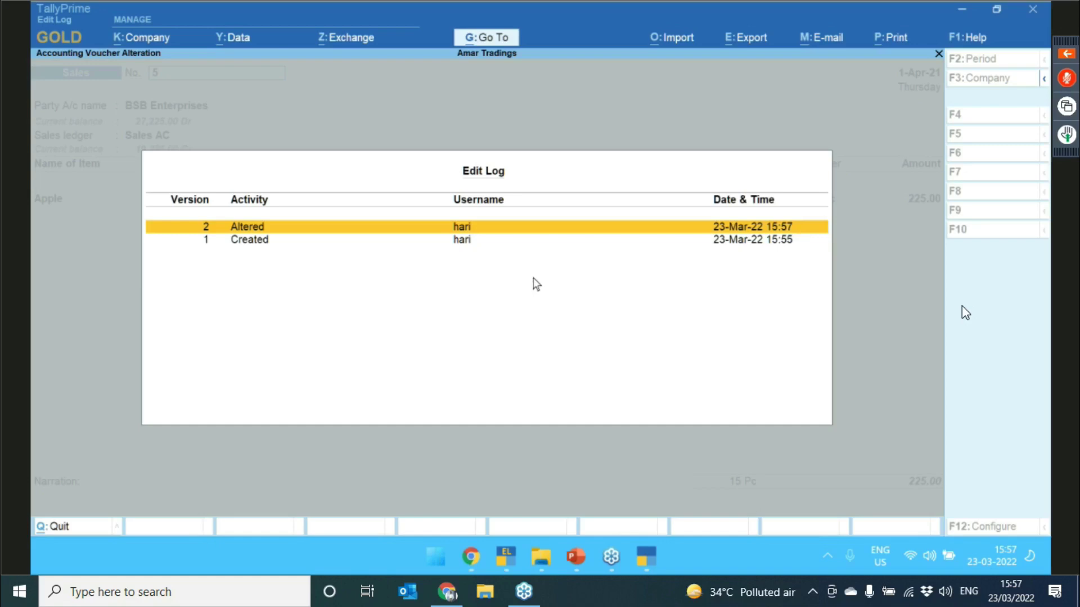
{"action": "left_click", "coordinate": [260, 245]}
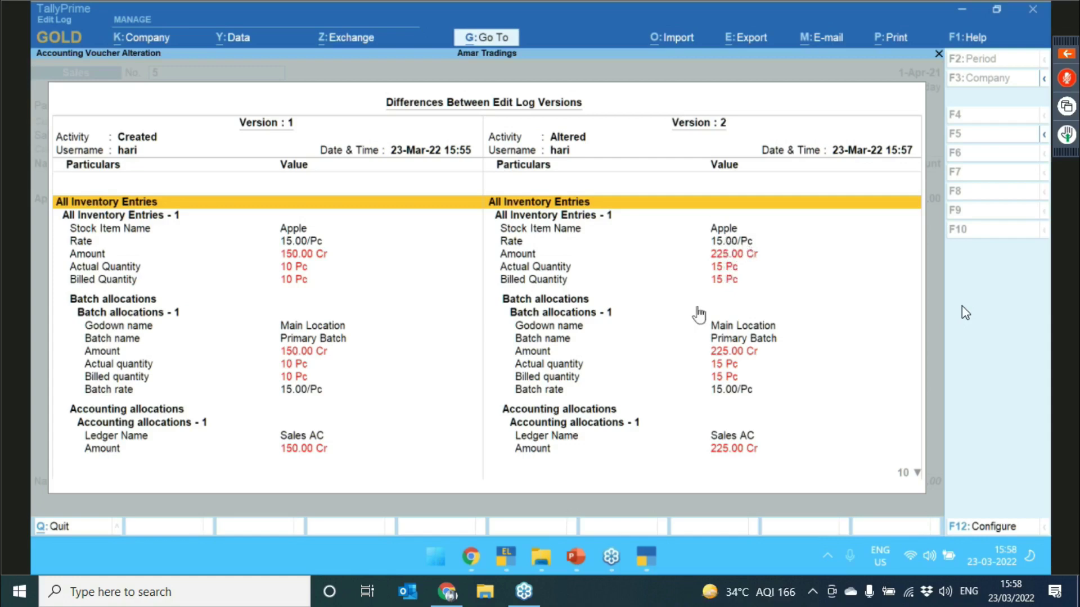
- Examine the inventory entries and batch allocations in the comparison of Edit Log versions 1 and 2
{"action": "key", "text": "Down"}
{"action": "key", "text": "Down"}
{"action": "key", "text": "Down"}
{"action": "key", "text": "Down"}
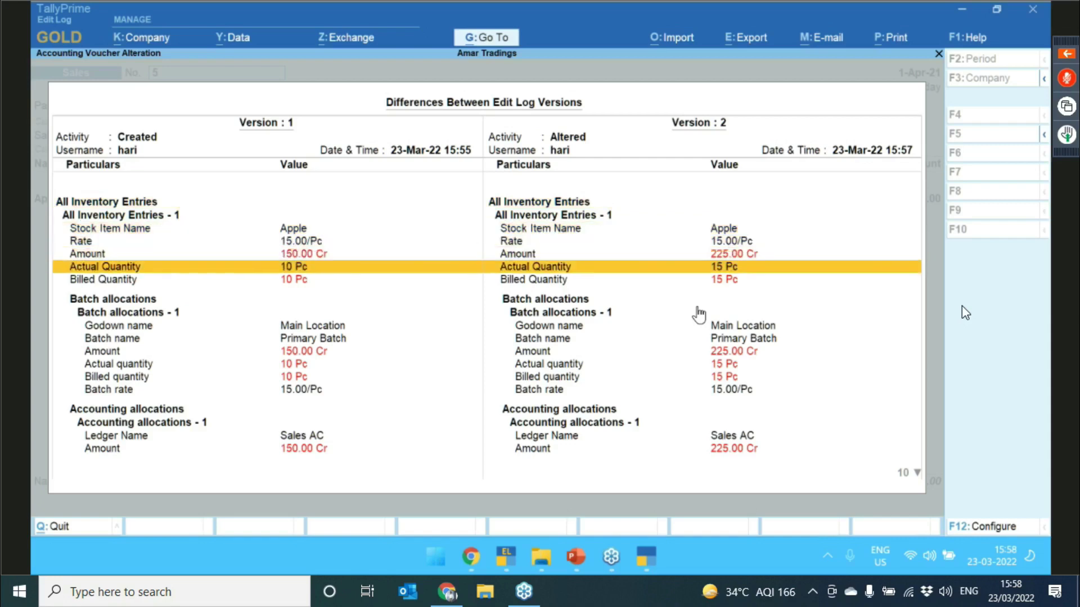
{"action": "key", "text": "Down"}
{"action": "key", "text": "Down"}
{"action": "key", "text": "Down"}
{"action": "key", "text": "Down"}
{"action": "key", "text": "Down"}
{"action": "key", "text": "Down"}
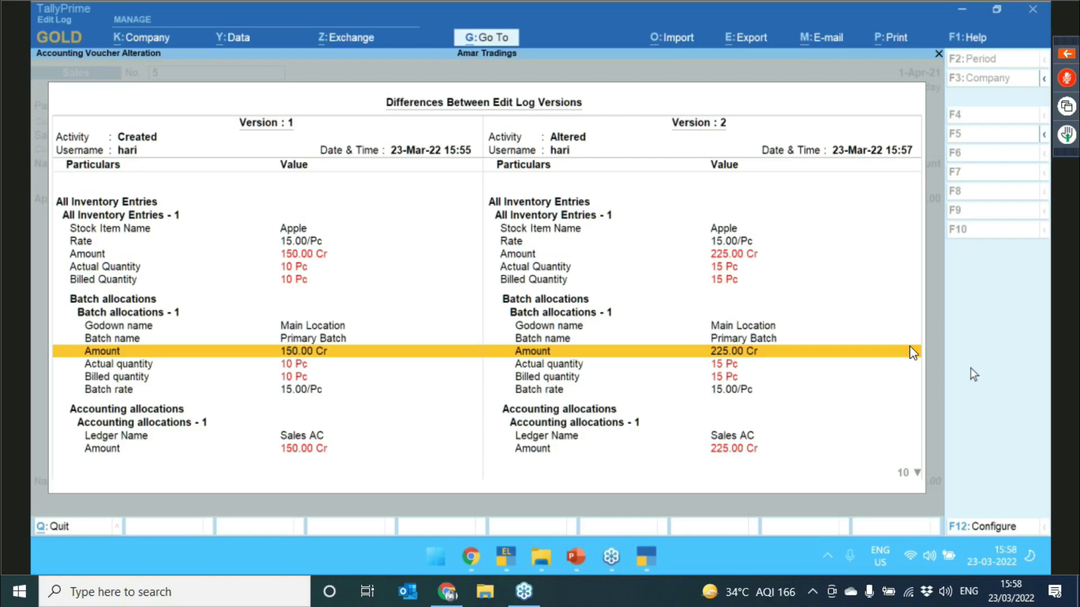
{"action": "key", "text": "Down"}
{"action": "key", "text": "Down"}
{"action": "key", "text": "Down"}
{"action": "key", "text": "Down"}
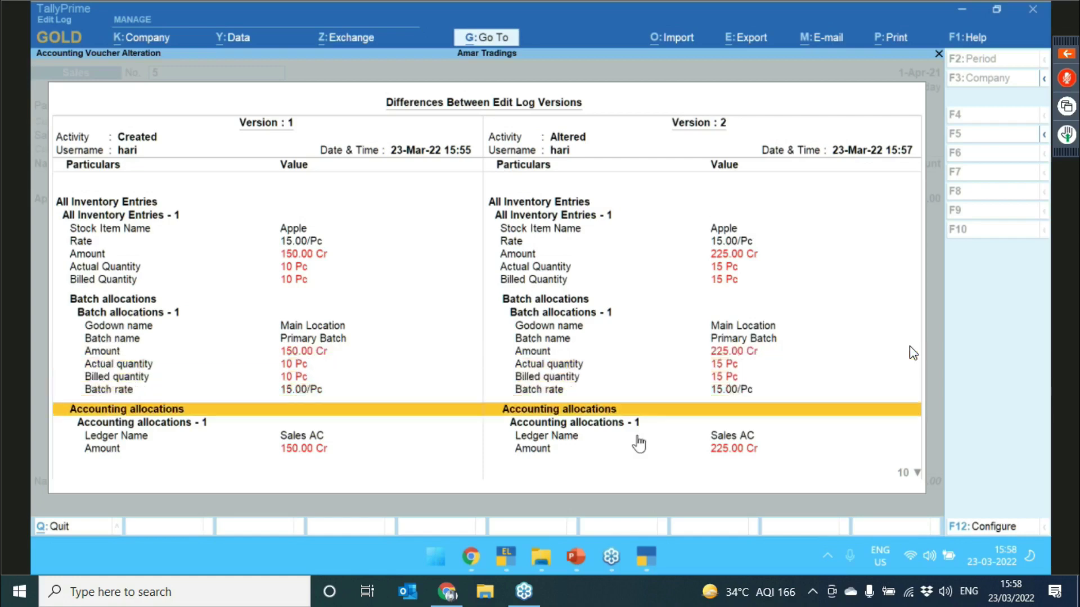
- Review the accounting allocations, ledger entries and bill allocations of versions 1 and 2, and return to the voucher
{"action": "key", "text": "Down"}
{"action": "key", "text": "Down"}
{"action": "key", "text": "Down"}
{"action": "key", "text": "Down"}
{"action": "key", "text": "Down"}
{"action": "key", "text": "Down"}
{"action": "key", "text": "Up"}
{"action": "key", "text": "Up"}
{"action": "key", "text": "Up"}
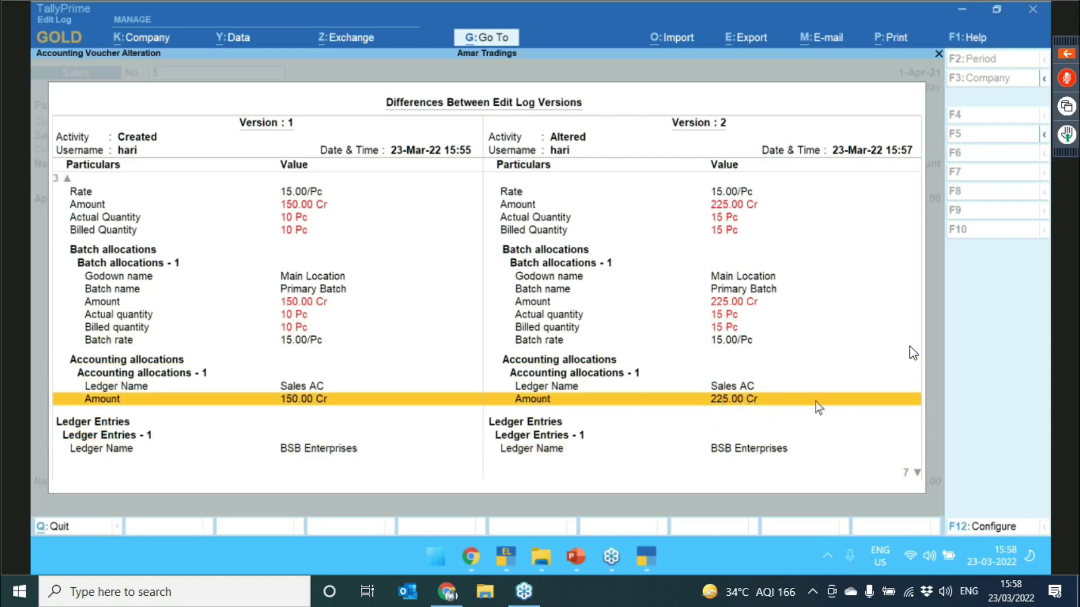
{"action": "key", "text": "Down"}
{"action": "key", "text": "Down"}
{"action": "key", "text": "Down"}
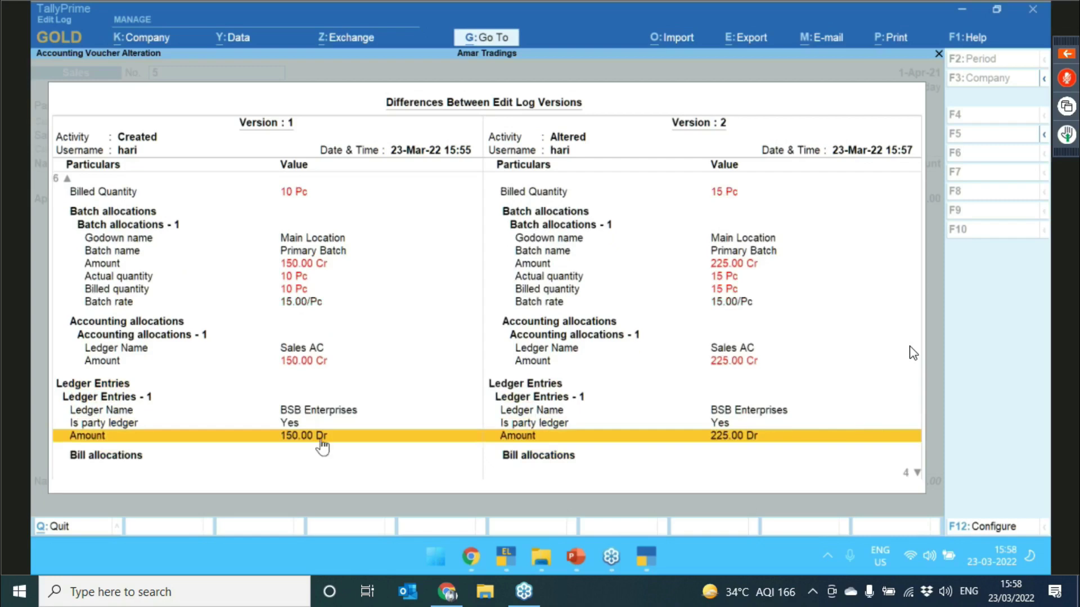
{"action": "key", "text": "Up"}
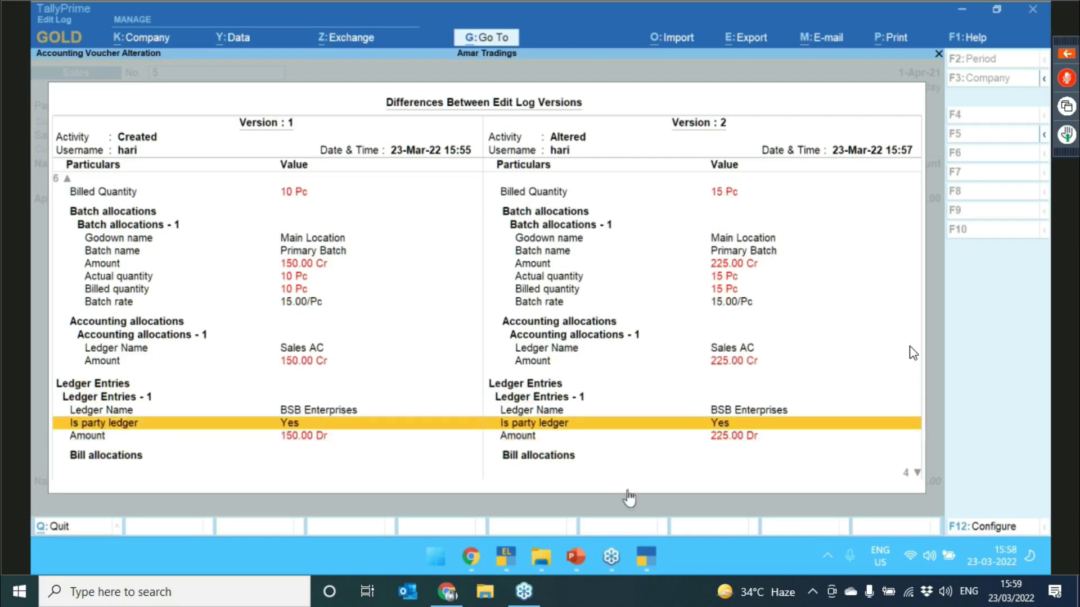
{"action": "key", "text": "Down"}
{"action": "key", "text": "Down"}
{"action": "key", "text": "Down"}
{"action": "key", "text": "Down"}
{"action": "key", "text": "Down"}
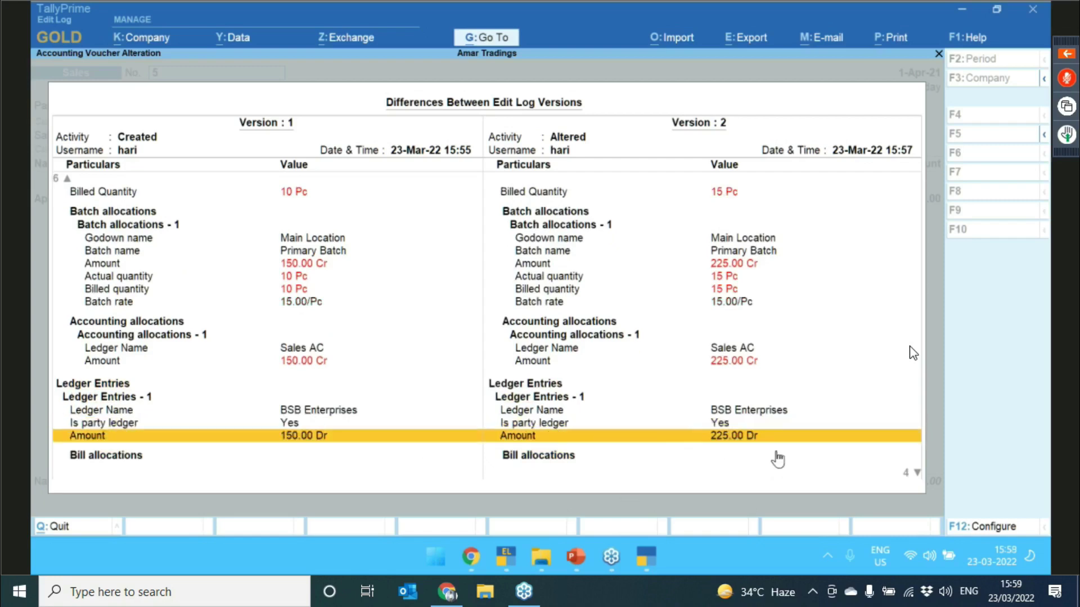
{"action": "scroll", "coordinate": [778, 460], "scroll_direction": "down", "scroll_amount": 1}
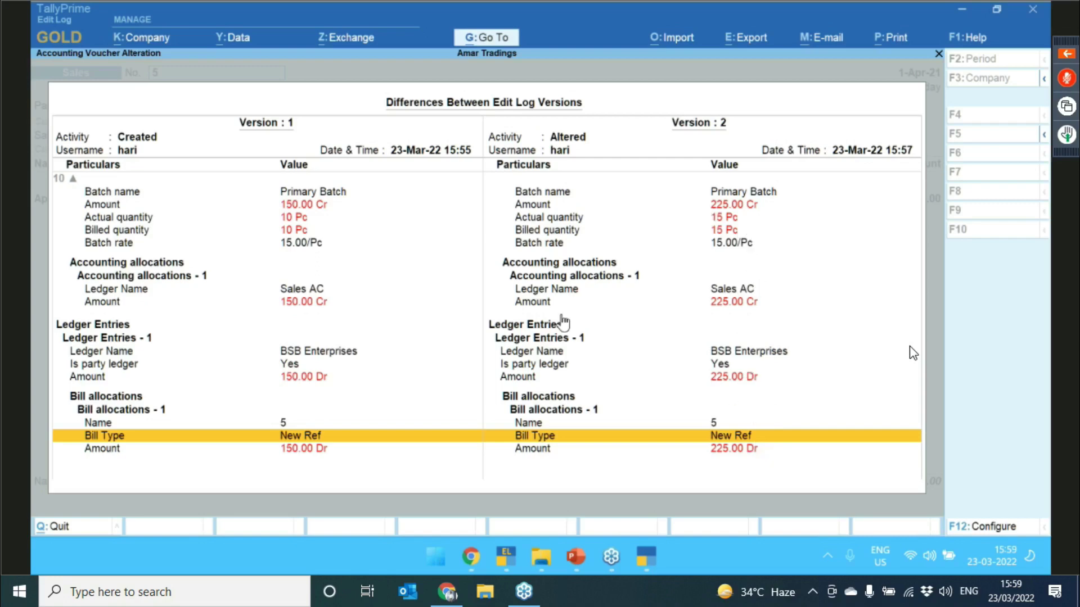
{"action": "key", "text": "Escape"}
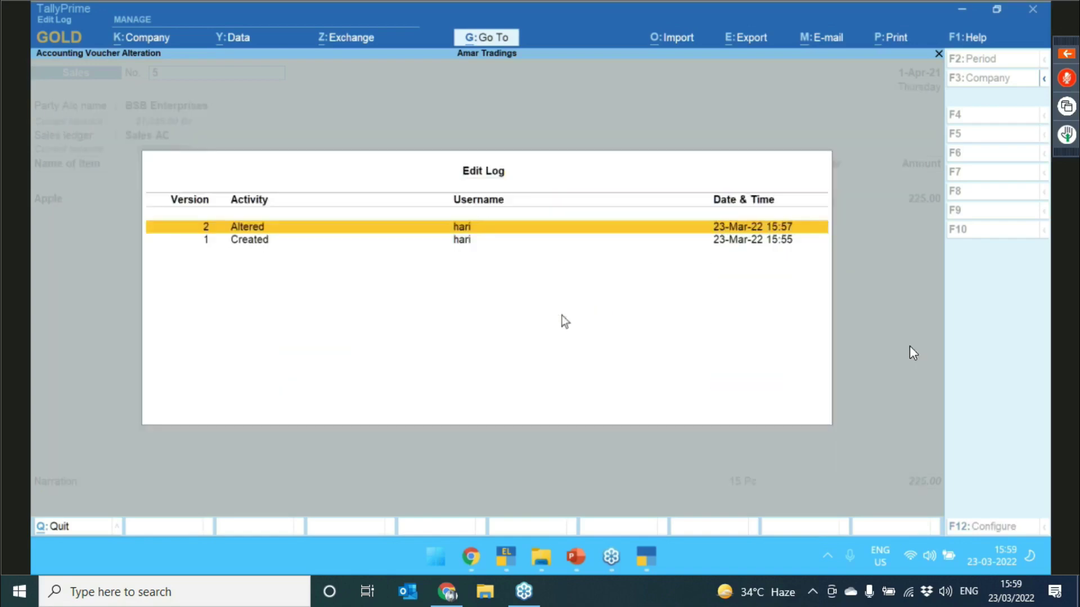
{"action": "key", "text": "Escape"}
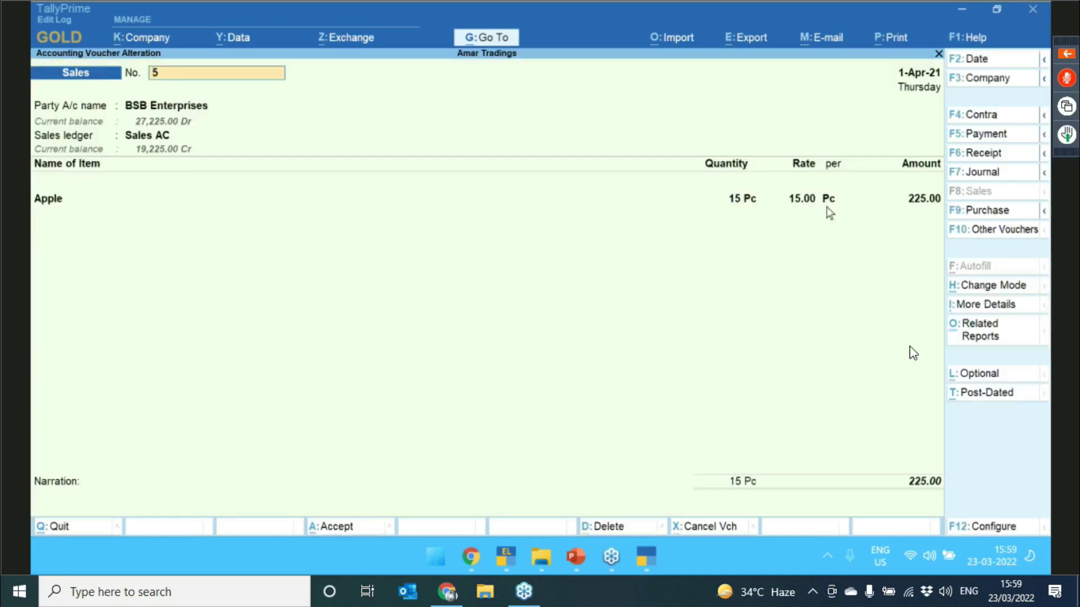
- Set the Apple line's amount in the sales voucher to 9,000.00 and save the voucher
{"action": "left_click", "coordinate": [918, 200]}
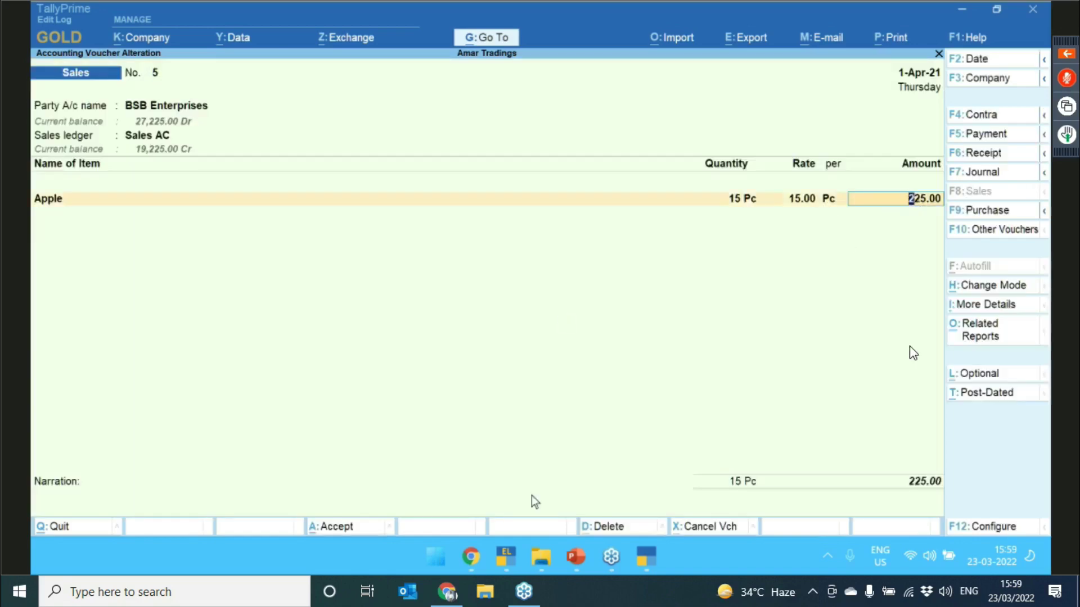
{"action": "type", "text": "9000"}
{"action": "key", "text": "Return"}
{"action": "key", "text": "Return"}
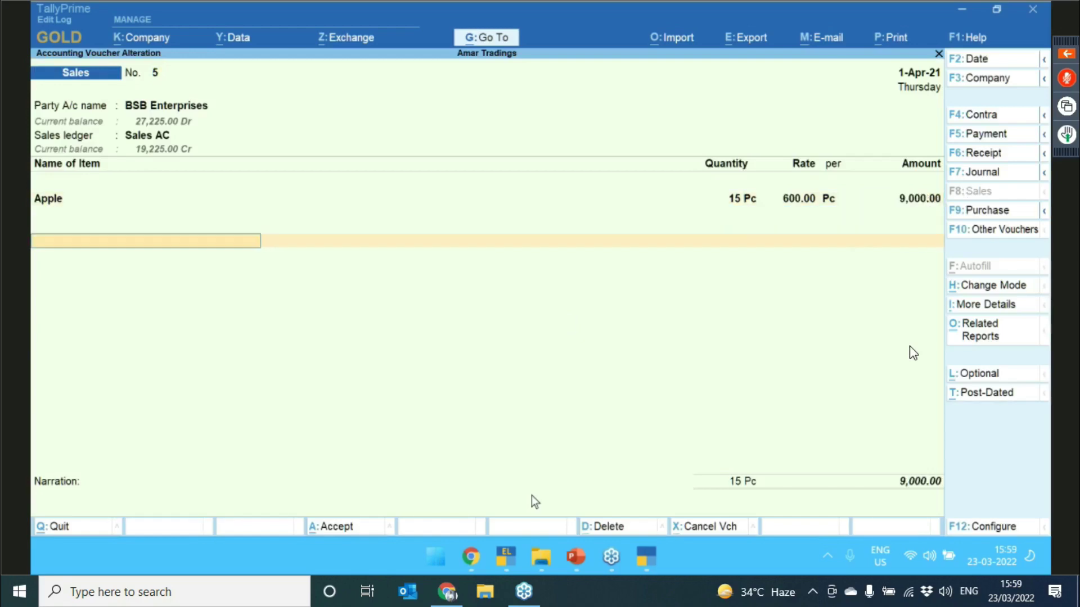
{"action": "key", "text": "Return"}
{"action": "key", "text": "Return"}
{"action": "key", "text": "Return"}
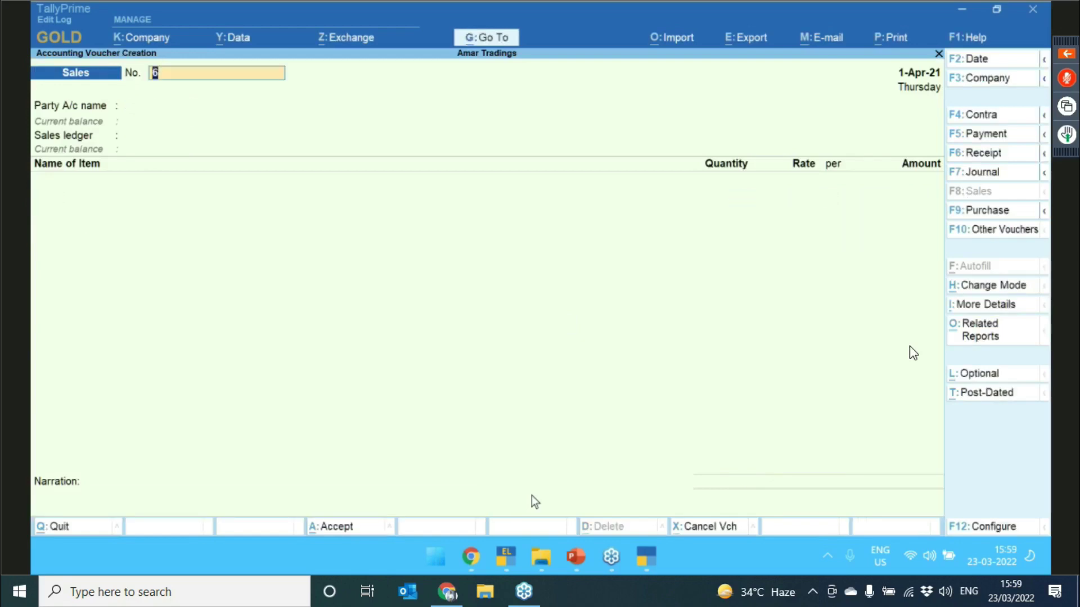
- Reopen the saved sales voucher, compare Edit Log versions 2 and 3, and close the voucher without changes
{"action": "key", "text": "Page_Up"}
{"action": "key", "text": "alt+q"}
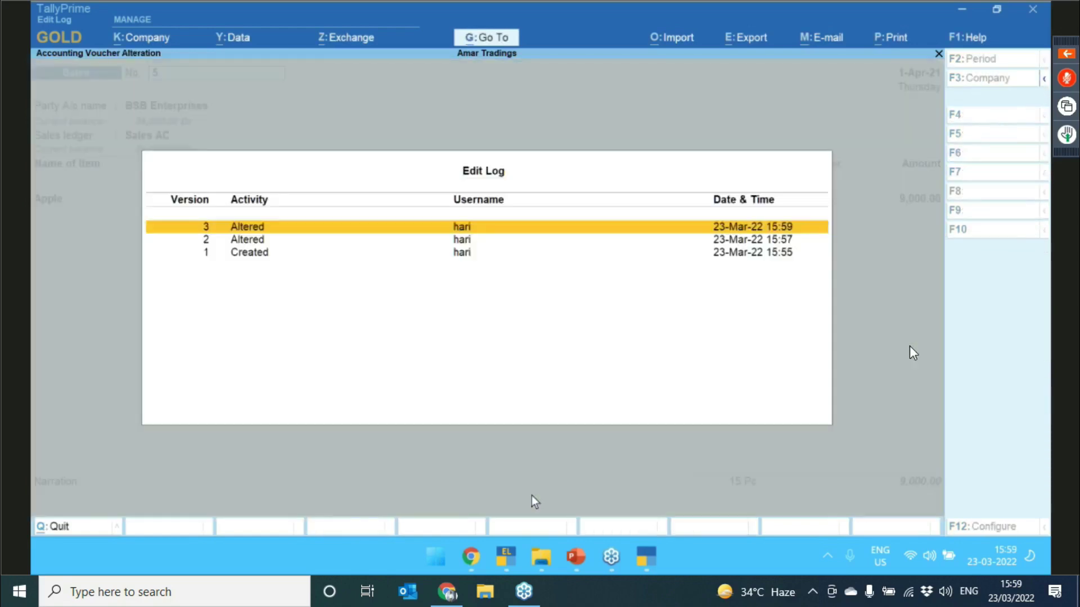
{"action": "key", "text": "Return"}
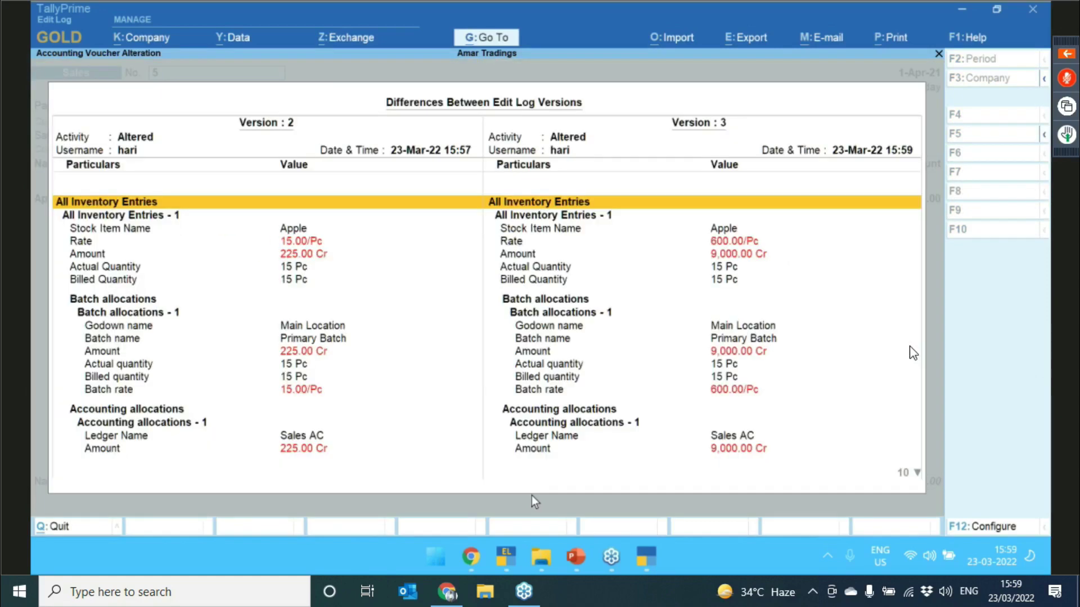
{"action": "key", "text": "Escape"}
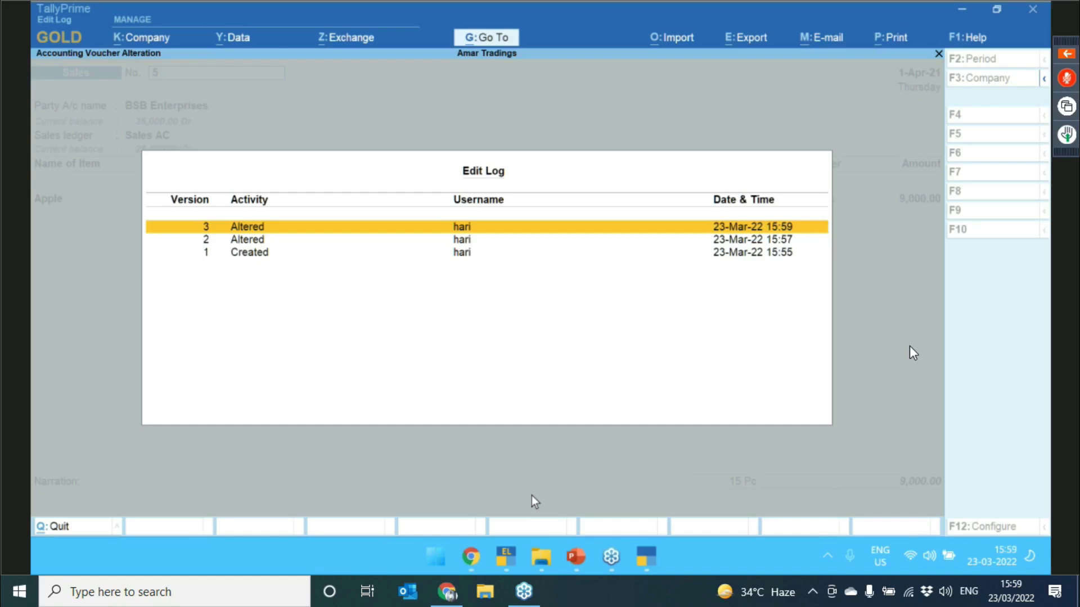
{"action": "key", "text": "Escape"}
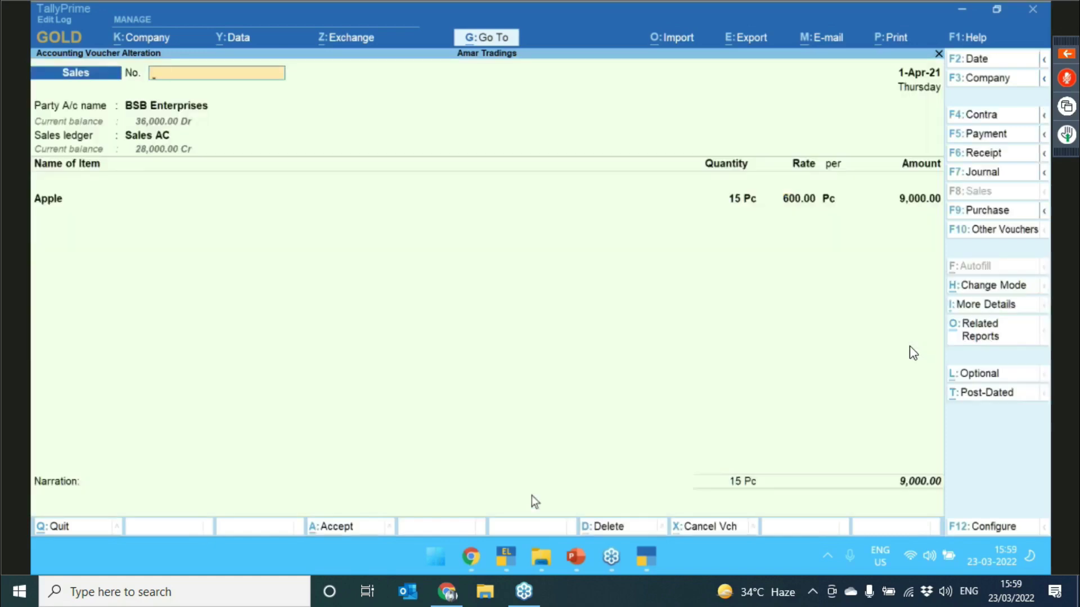
{"action": "key", "text": "Escape"}
{"action": "key", "text": "y"}
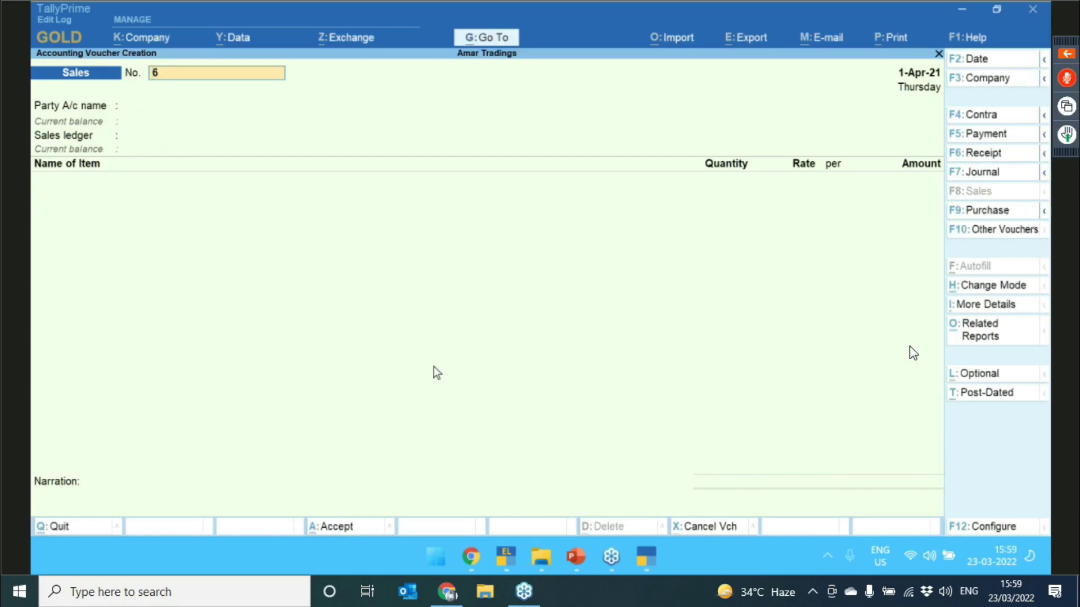
- Leave voucher creation and open the first BSB Enterprises sales voucher from the Day Book
{"action": "key", "text": "Escape"}
{"action": "key", "text": "Escape"}
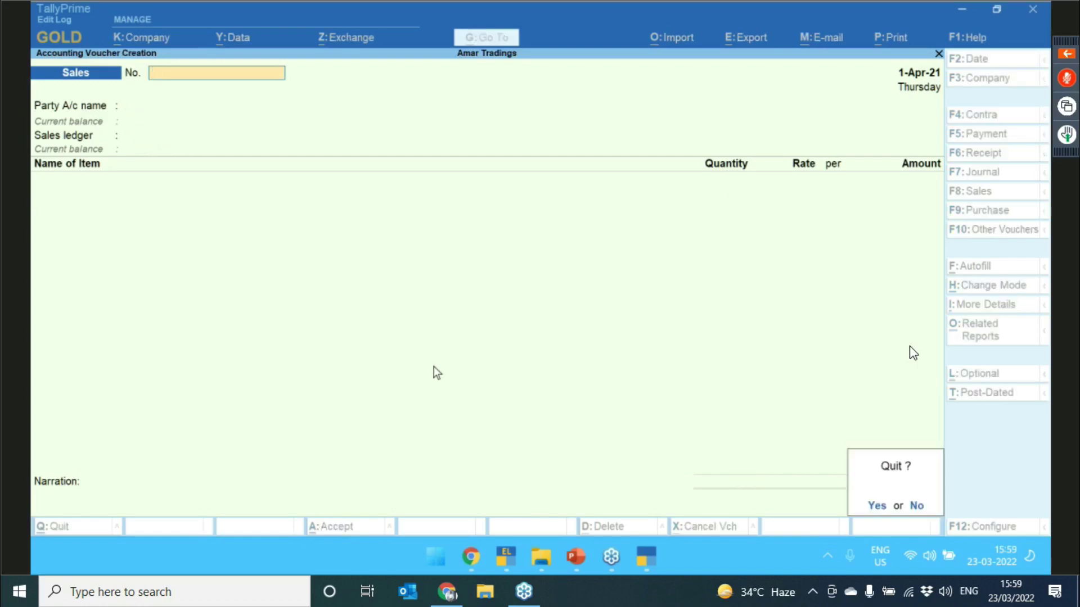
{"action": "key", "text": "y"}
{"action": "key", "text": "d"}
{"action": "key", "text": "d"}
{"action": "key", "text": "Down"}
{"action": "key", "text": "Down"}
{"action": "key", "text": "Down"}
{"action": "key", "text": "Down"}
{"action": "key", "text": "Down"}
{"action": "key", "text": "Down"}
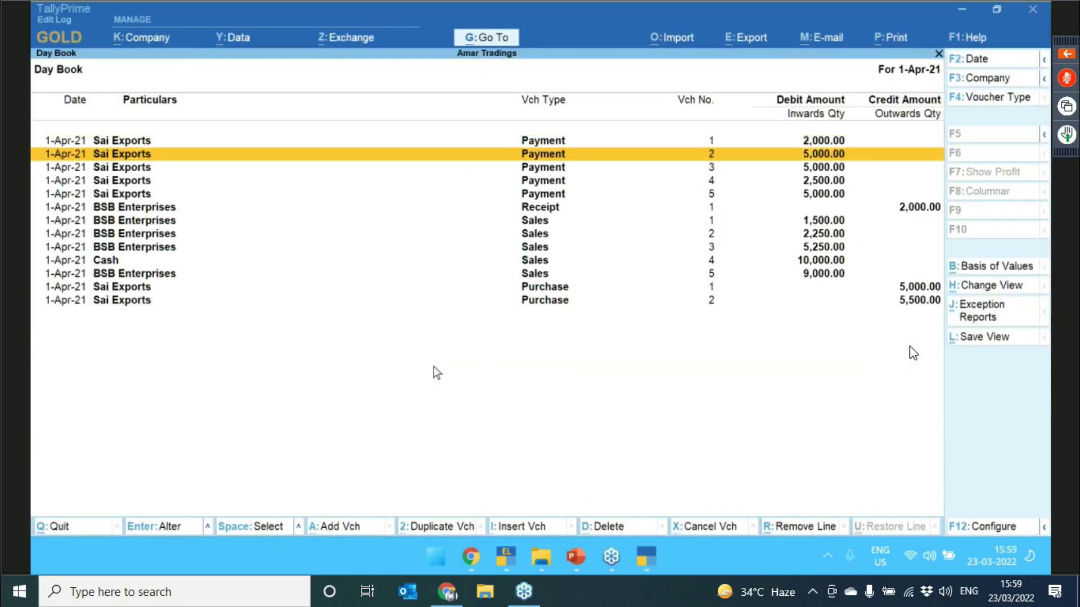
{"action": "key", "text": "Return"}
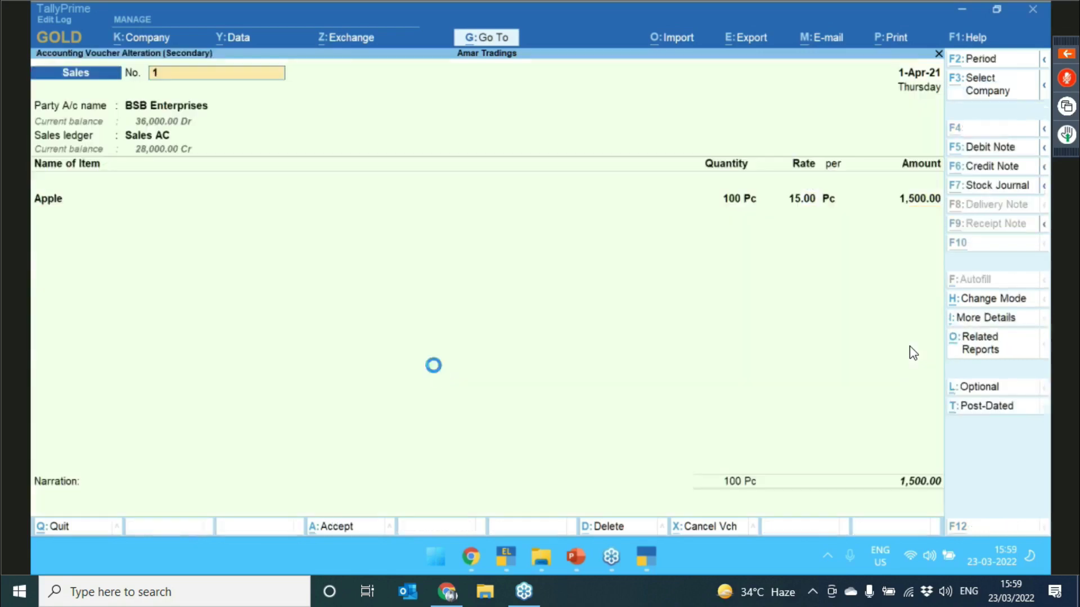
- Examine the version history in the first BSB Enterprises sales voucher's Edit Log and return to the Day Book
{"action": "key", "text": "alt+q"}
{"action": "key", "text": "Down"}
{"action": "key", "text": "Down"}
{"action": "key", "text": "Down"}
{"action": "key", "text": "Up"}
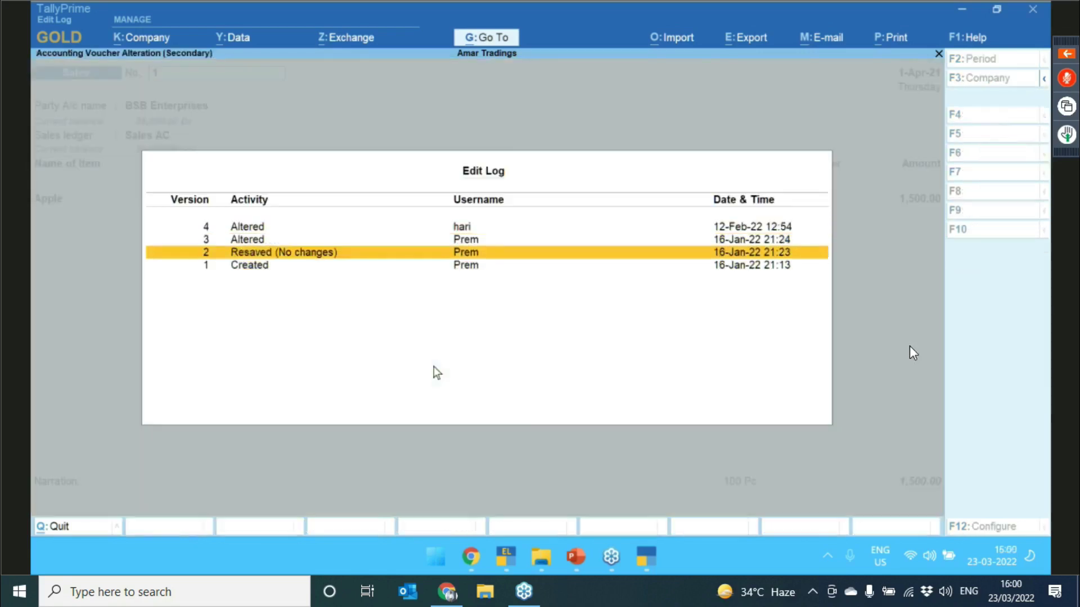
{"action": "key", "text": "Down"}
{"action": "key", "text": "Up"}
{"action": "key", "text": "Up"}
{"action": "key", "text": "Up"}
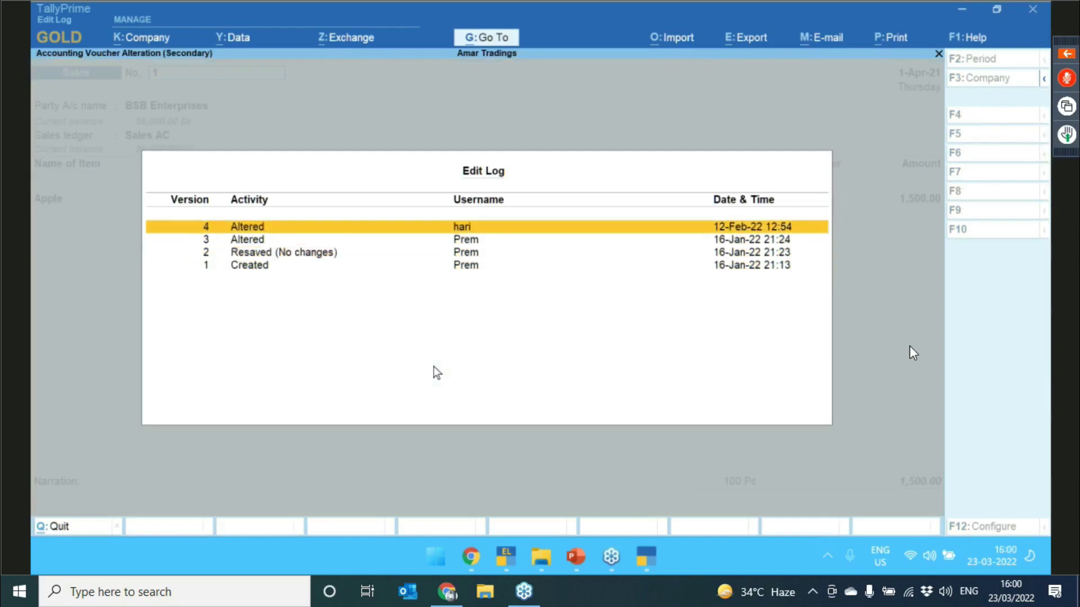
{"action": "key", "text": "Down"}
{"action": "key", "text": "Up"}
{"action": "key", "text": "Down"}
{"action": "key", "text": "Down"}
{"action": "key", "text": "Down"}
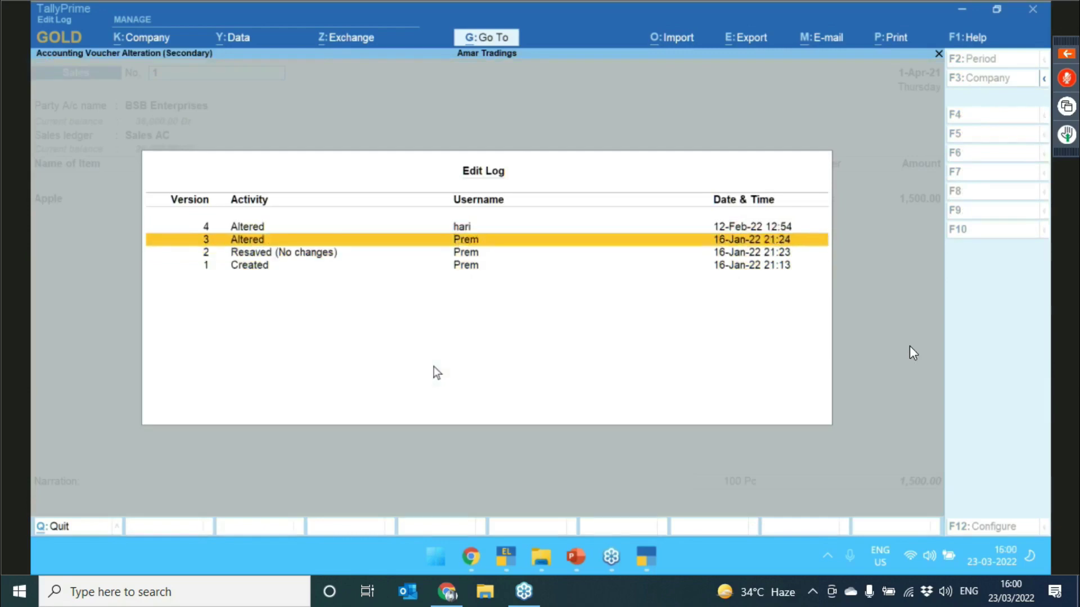
{"action": "key", "text": "Up"}
{"action": "key", "text": "Up"}
{"action": "key", "text": "Up"}
{"action": "key", "text": "Escape"}
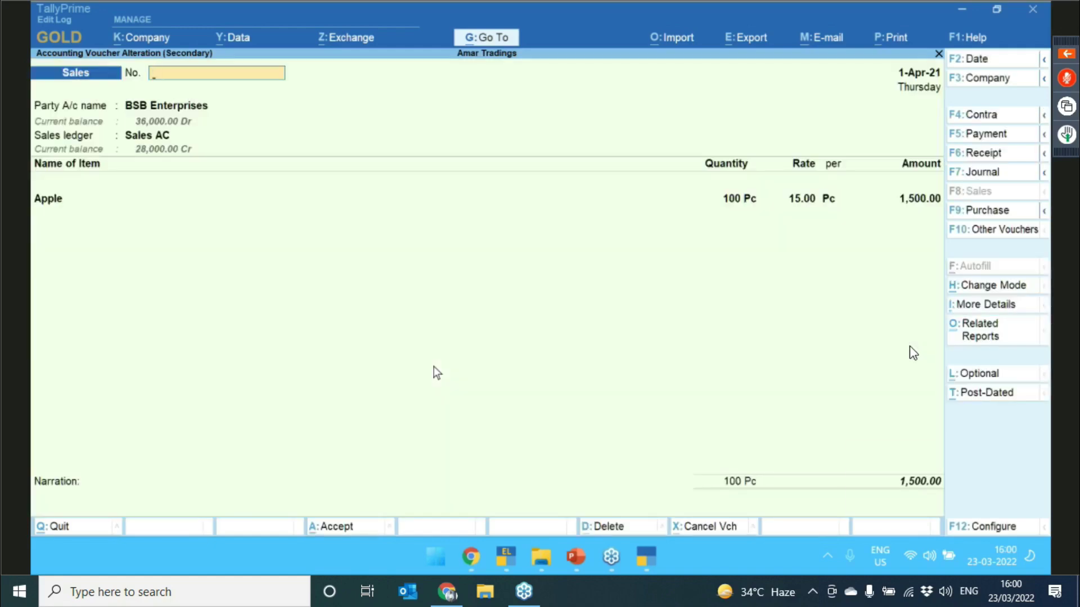
{"action": "key", "text": "Escape"}
{"action": "key", "text": "y"}
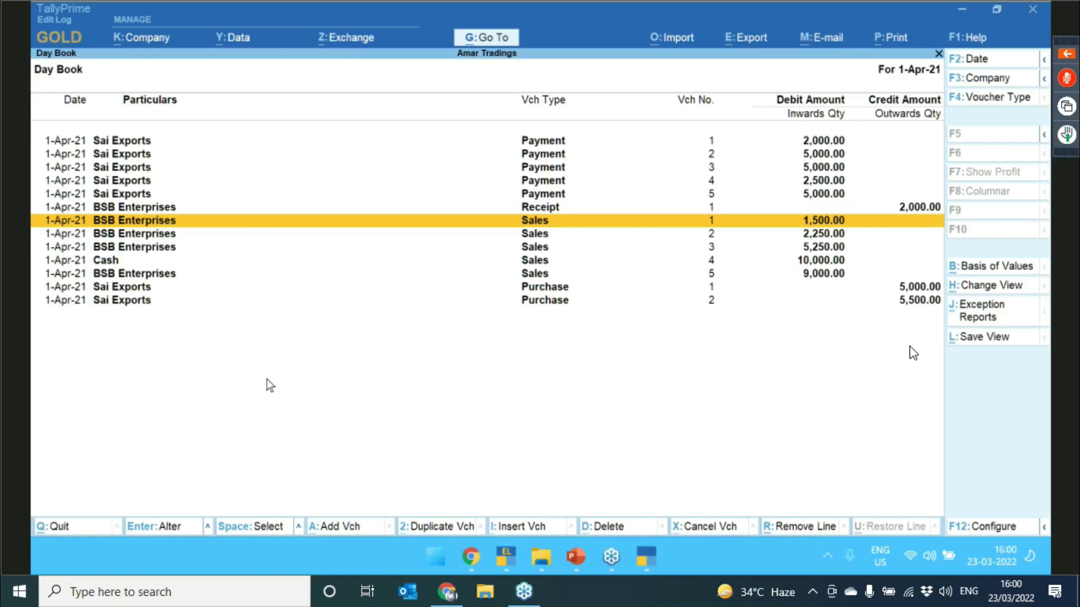
- Open the BSB Enterprises sales voucher no. 5 from the Day Book and cancel the voucher
{"action": "key", "text": "Down"}
{"action": "key", "text": "Down"}
{"action": "key", "text": "Down"}
{"action": "key", "text": "Down"}
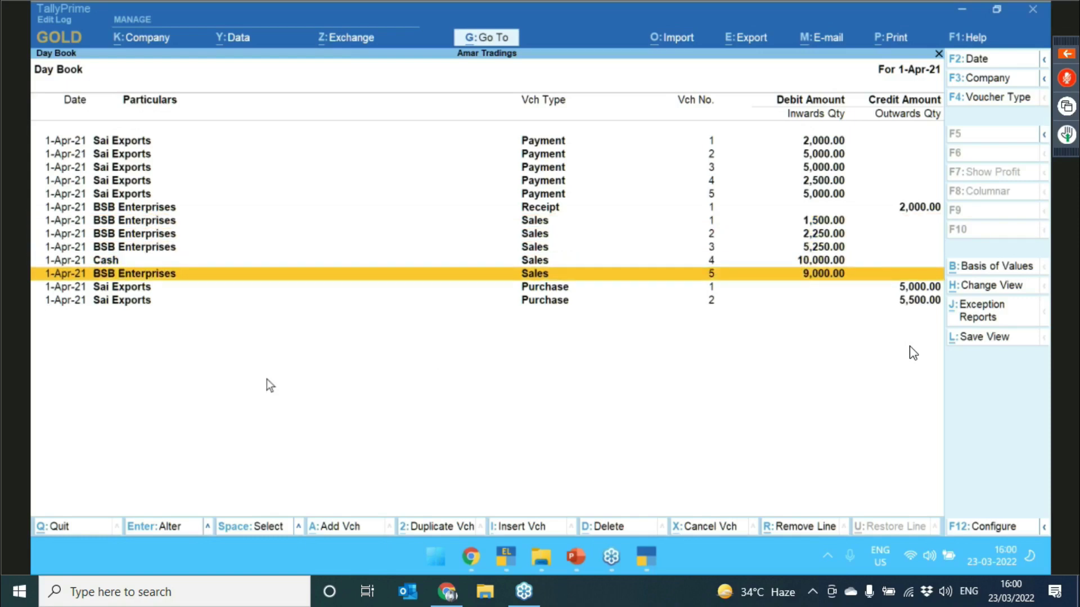
{"action": "key", "text": "Return"}
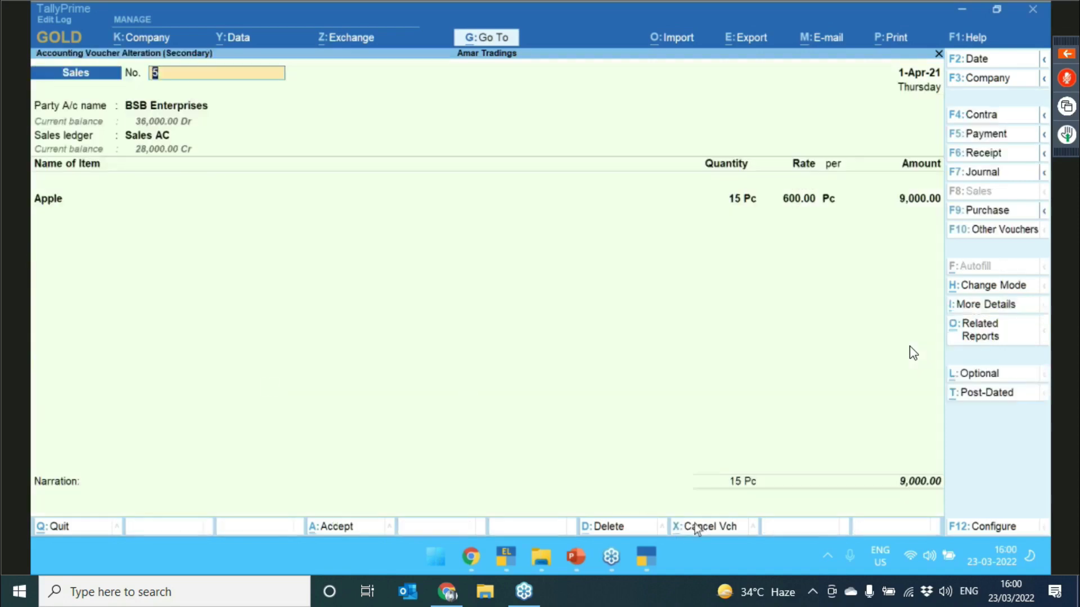
{"action": "key", "text": "alt+x"}
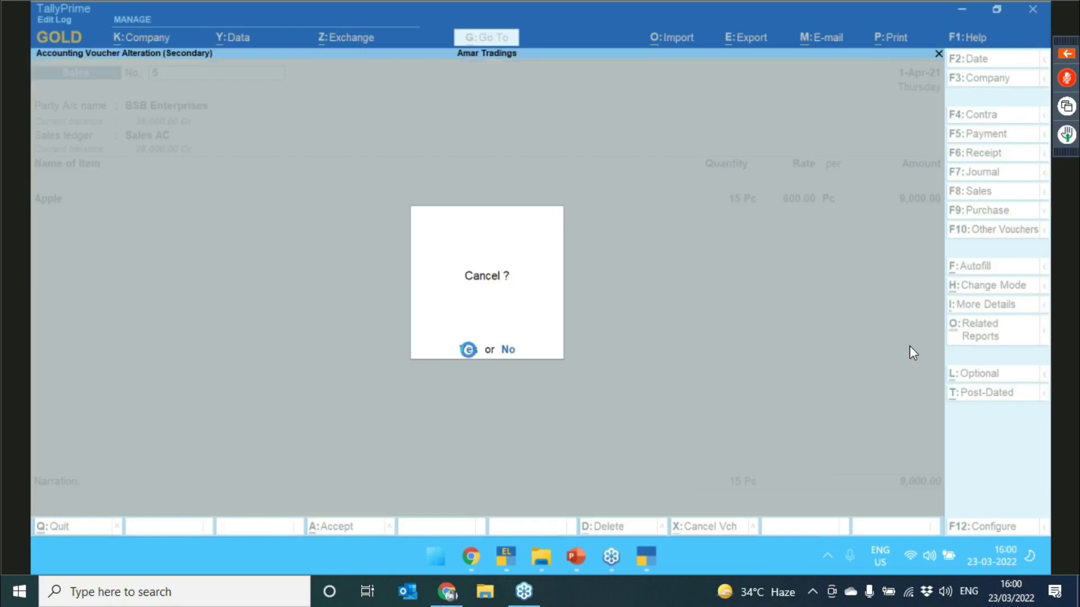
{"action": "left_click", "coordinate": [468, 349]}
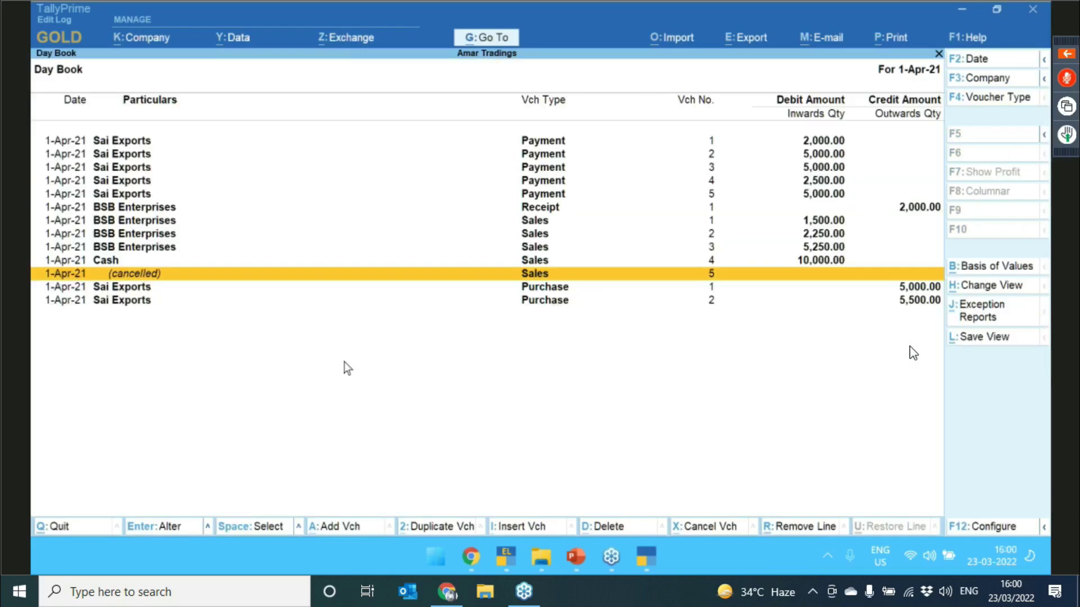
- Reopen the cancelled sales voucher no. 5 and look through the versions in its Edit Log
{"action": "key", "text": "Return"}
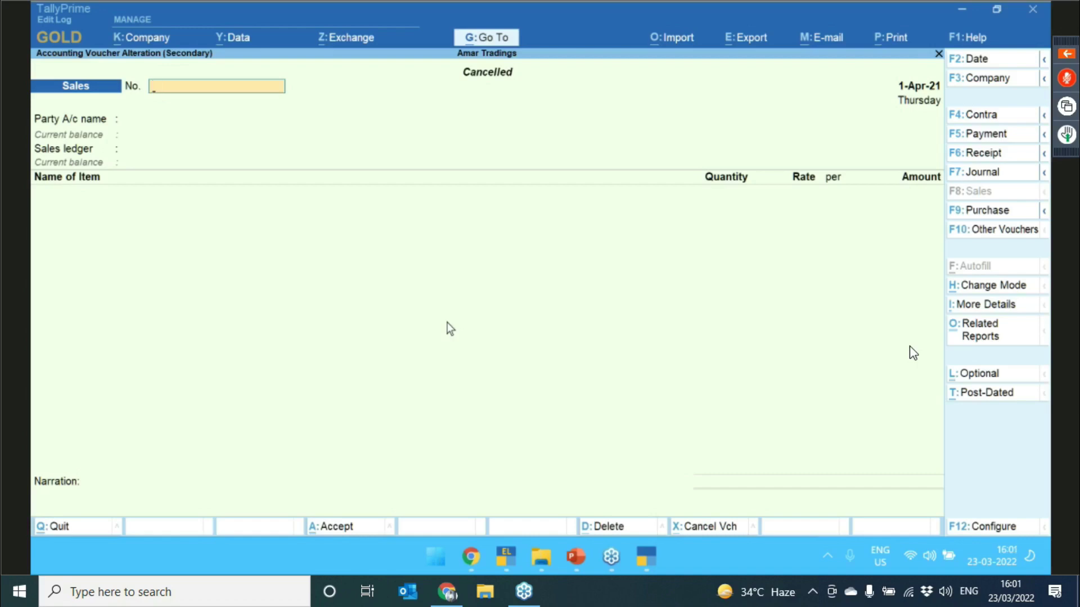
{"action": "key", "text": "Escape"}
{"action": "key", "text": "Return"}
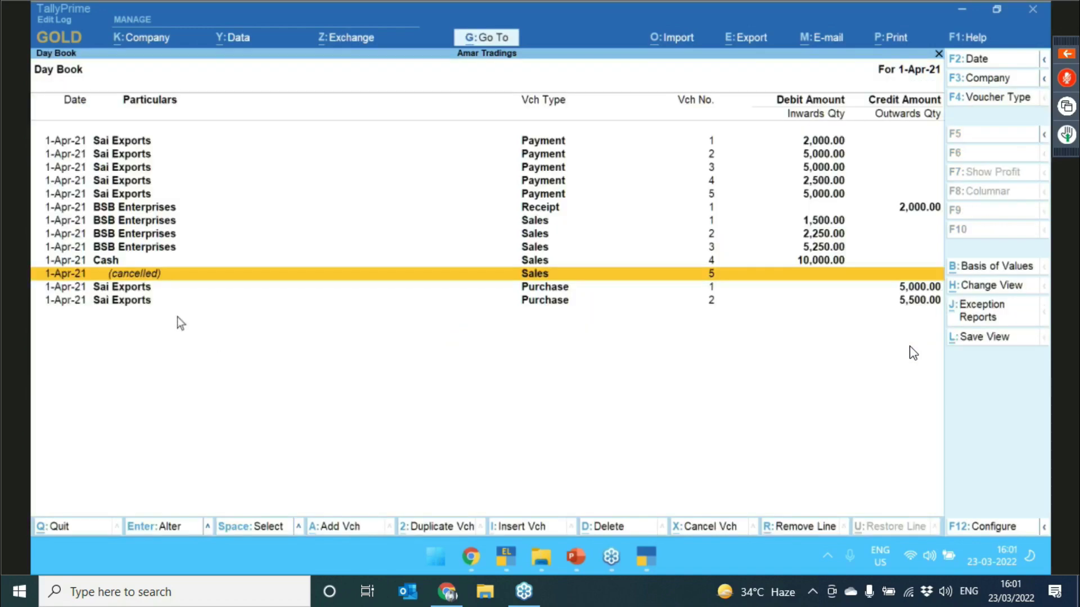
{"action": "key", "text": "Return"}
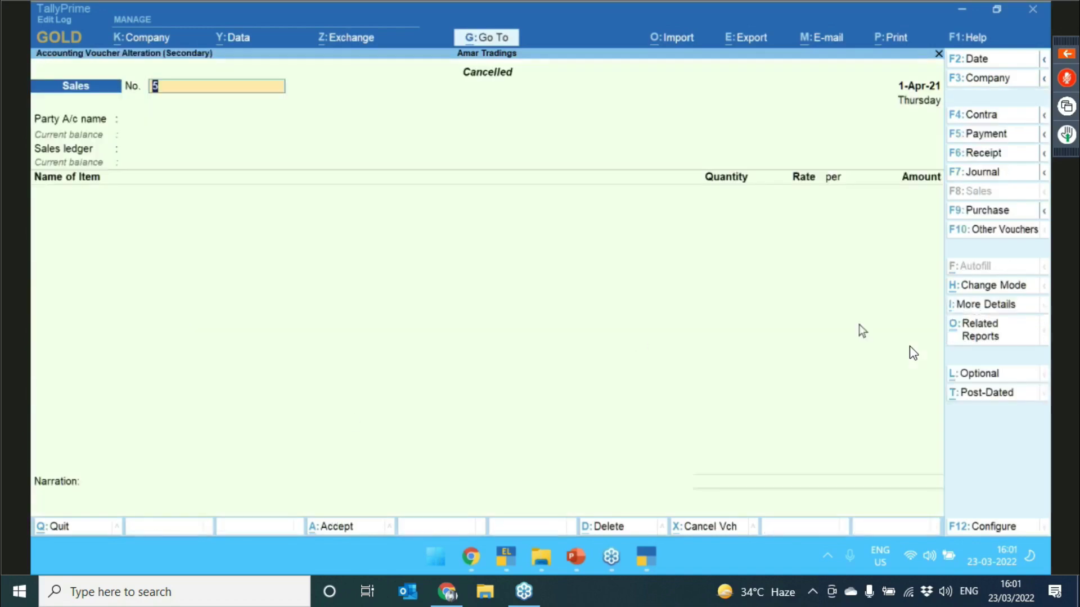
{"action": "left_click", "coordinate": [1015, 343]}
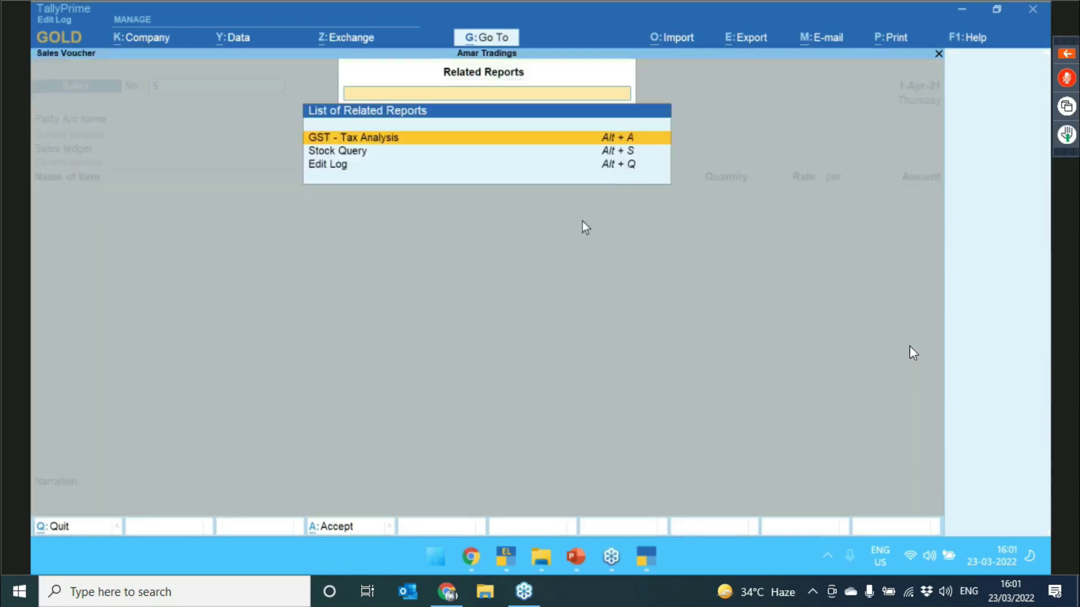
{"action": "left_click", "coordinate": [621, 166]}
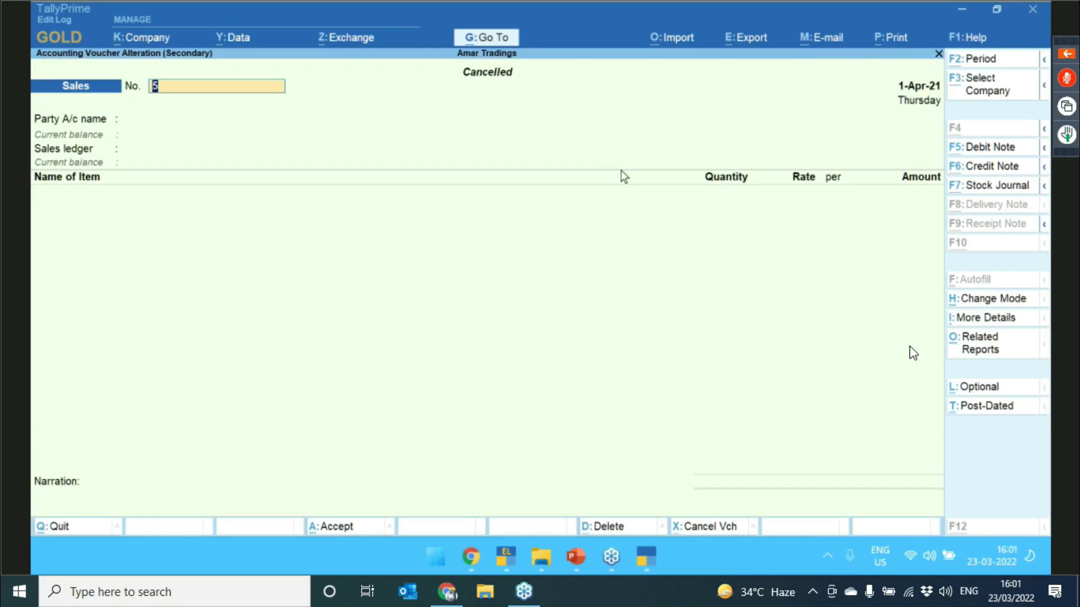
{"action": "key", "text": "Down"}
{"action": "key", "text": "Down"}
{"action": "key", "text": "Down"}
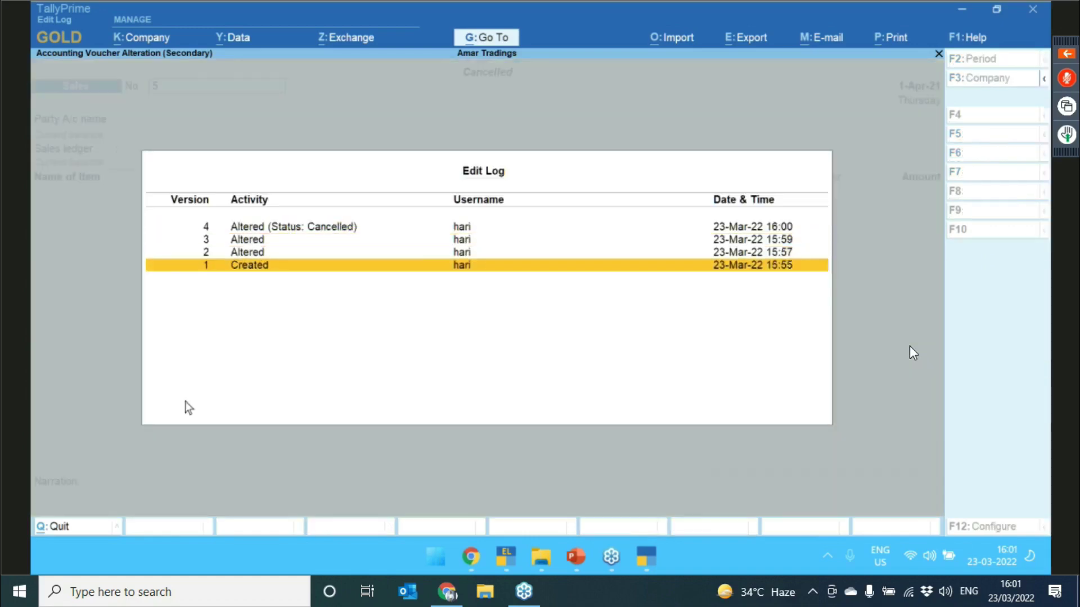
{"action": "key", "text": "Up"}
{"action": "key", "text": "Up"}
{"action": "key", "text": "Up"}
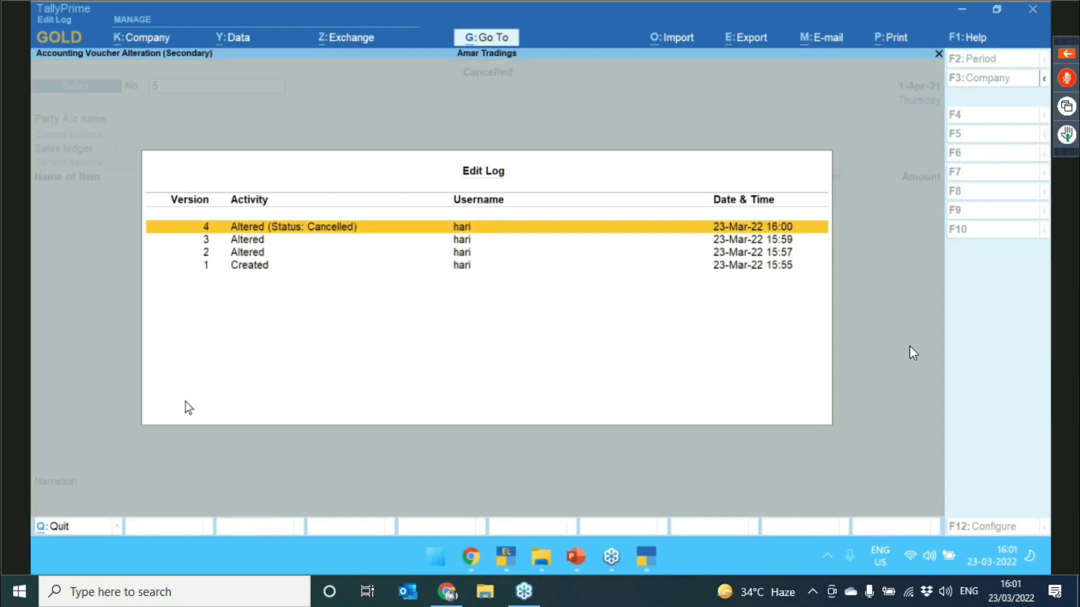
- Examine the differences between Edit Log versions 3 and 4 of the cancelled voucher, and return to the Day Book
{"action": "key", "text": "Return"}
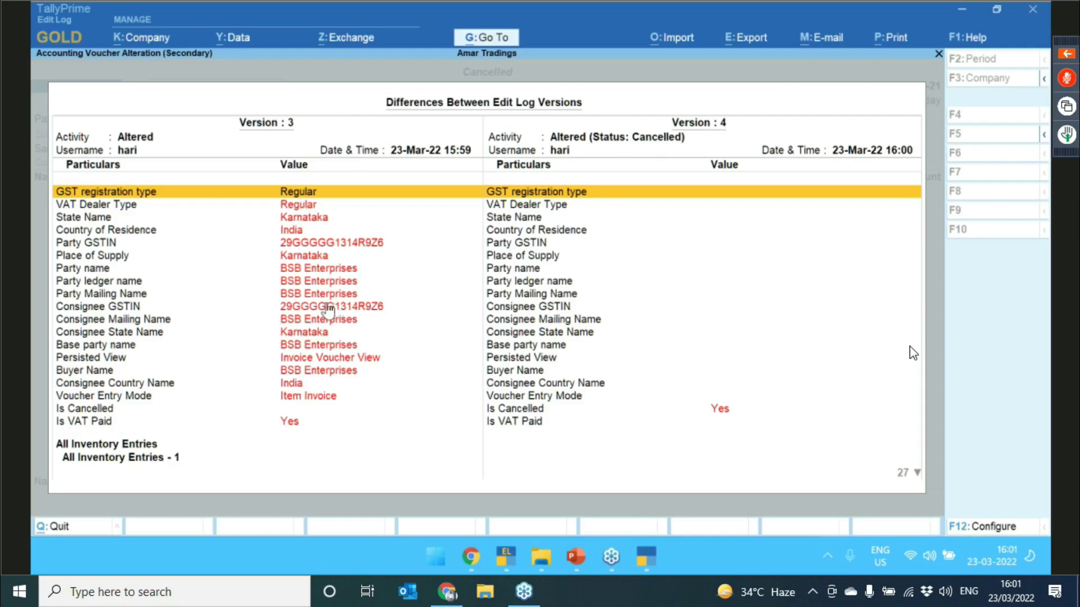
{"action": "key", "text": "Down"}
{"action": "key", "text": "Down"}
{"action": "key", "text": "Down"}
{"action": "key", "text": "Down"}
{"action": "key", "text": "Down"}
{"action": "key", "text": "Down"}
{"action": "key", "text": "Down"}
{"action": "key", "text": "Down"}
{"action": "key", "text": "Down"}
{"action": "key", "text": "Down"}
{"action": "key", "text": "Down"}
{"action": "key", "text": "Down"}
{"action": "key", "text": "Down"}
{"action": "key", "text": "Down"}
{"action": "key", "text": "Down"}
{"action": "key", "text": "Down"}
{"action": "key", "text": "Down"}
{"action": "key", "text": "Down"}
{"action": "key", "text": "Down"}
{"action": "key", "text": "Down"}
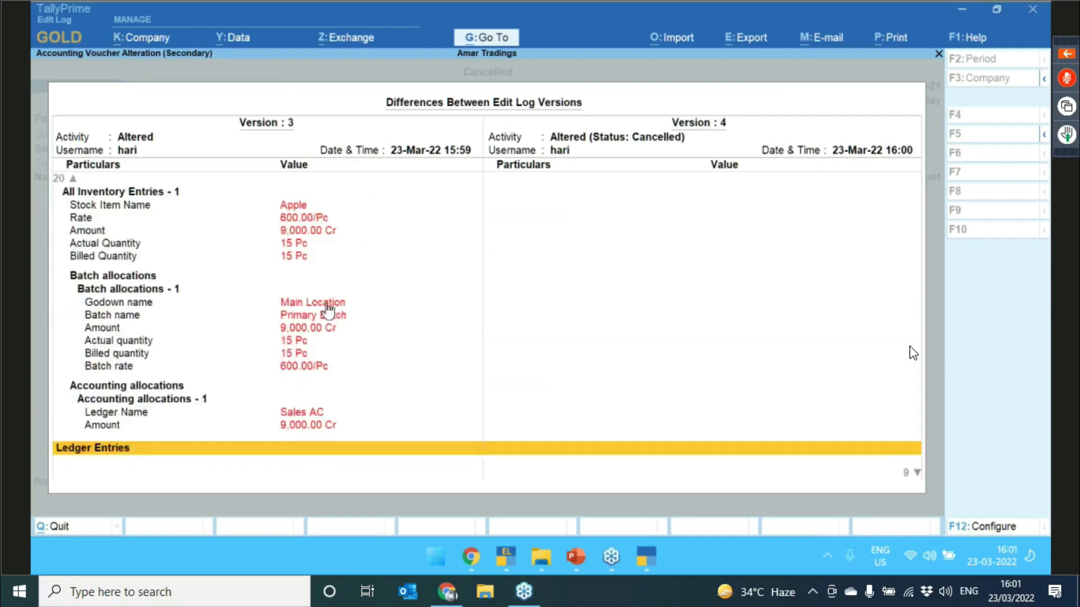
{"action": "key", "text": "Down"}
{"action": "key", "text": "Down"}
{"action": "key", "text": "Down"}
{"action": "key", "text": "Down"}
{"action": "key", "text": "Down"}
{"action": "key", "text": "Down"}
{"action": "key", "text": "Up"}
{"action": "key", "text": "Up"}
{"action": "key", "text": "Up"}
{"action": "key", "text": "Up"}
{"action": "key", "text": "Up"}
{"action": "key", "text": "Up"}
{"action": "key", "text": "Up"}
{"action": "key", "text": "Up"}
{"action": "key", "text": "Up"}
{"action": "key", "text": "Up"}
{"action": "key", "text": "Up"}
{"action": "key", "text": "Up"}
{"action": "key", "text": "Up"}
{"action": "key", "text": "Up"}
{"action": "key", "text": "Up"}
{"action": "key", "text": "Up"}
{"action": "key", "text": "Up"}
{"action": "key", "text": "Up"}
{"action": "key", "text": "Up"}
{"action": "key", "text": "Up"}
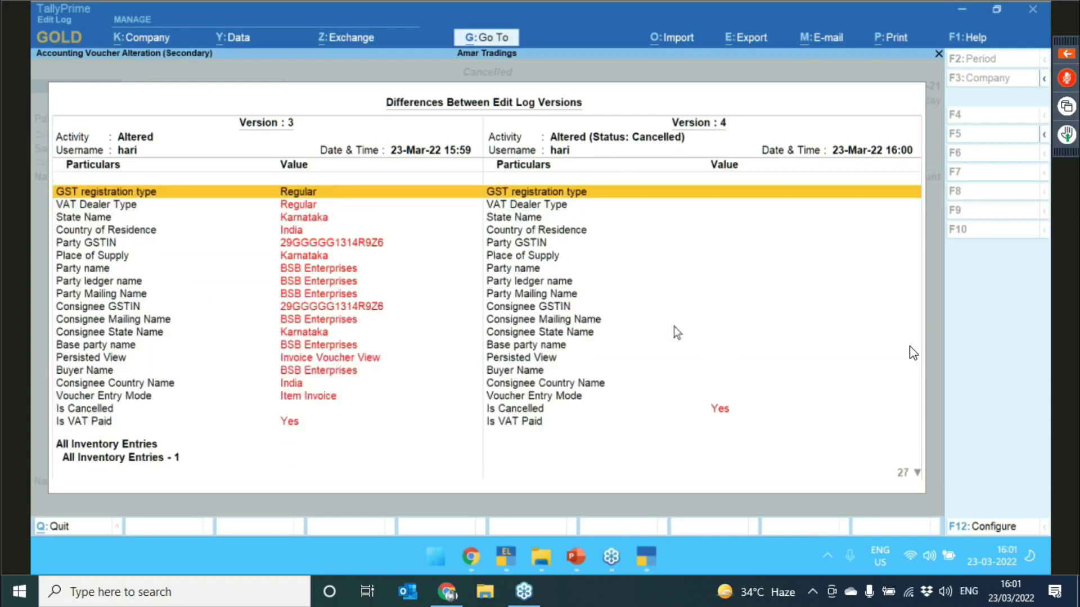
{"action": "key", "text": "Escape"}
{"action": "key", "text": "Escape"}
{"action": "key", "text": "Escape"}
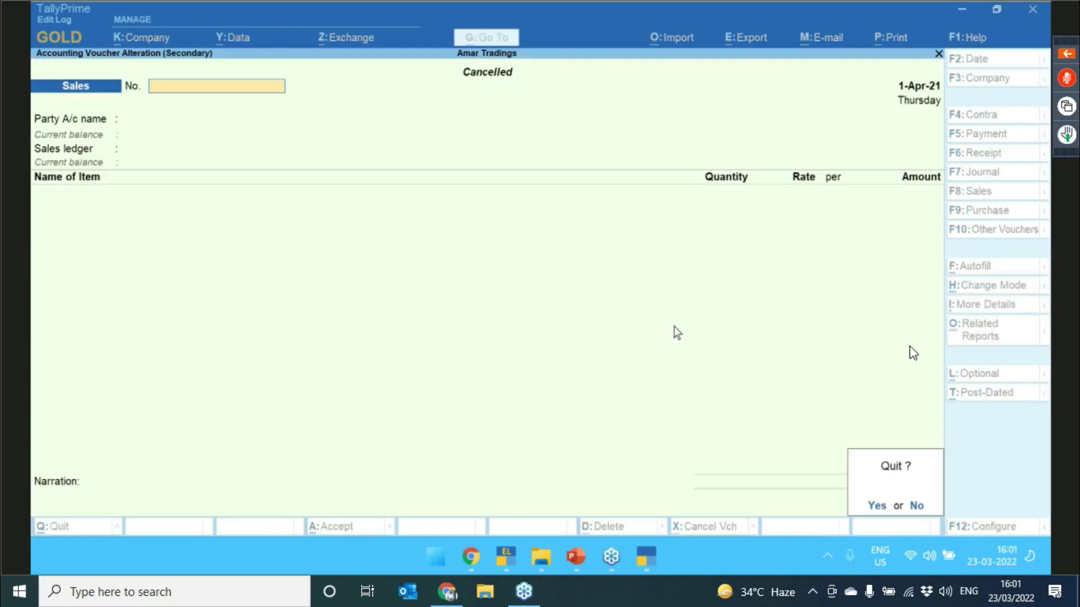
{"action": "key", "text": "y"}
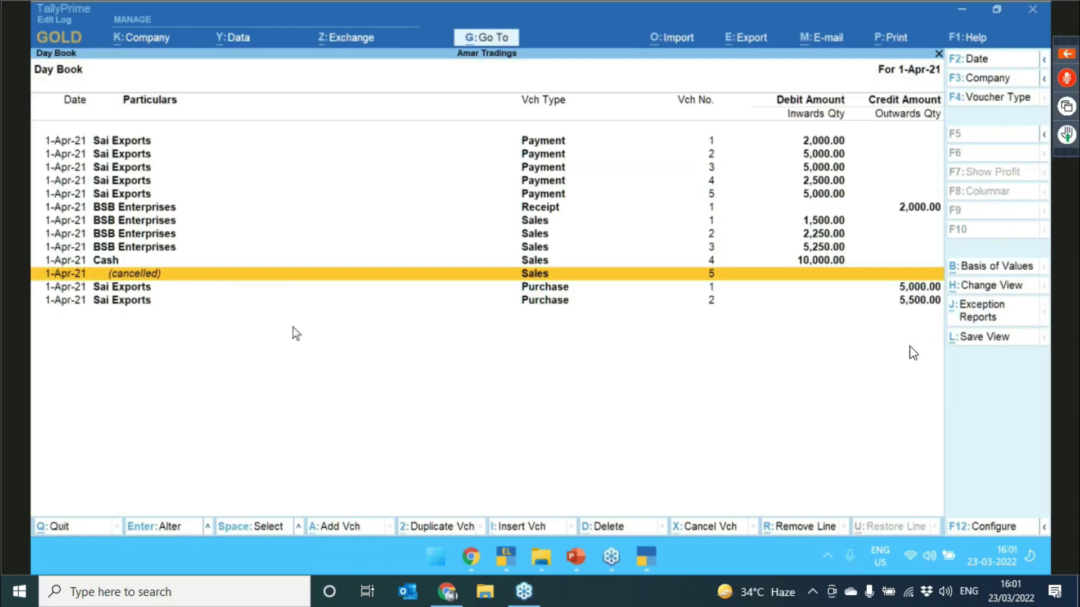
- Open the Cash sales voucher no. 4 from the Day Book and delete it
{"action": "key", "text": "Up"}
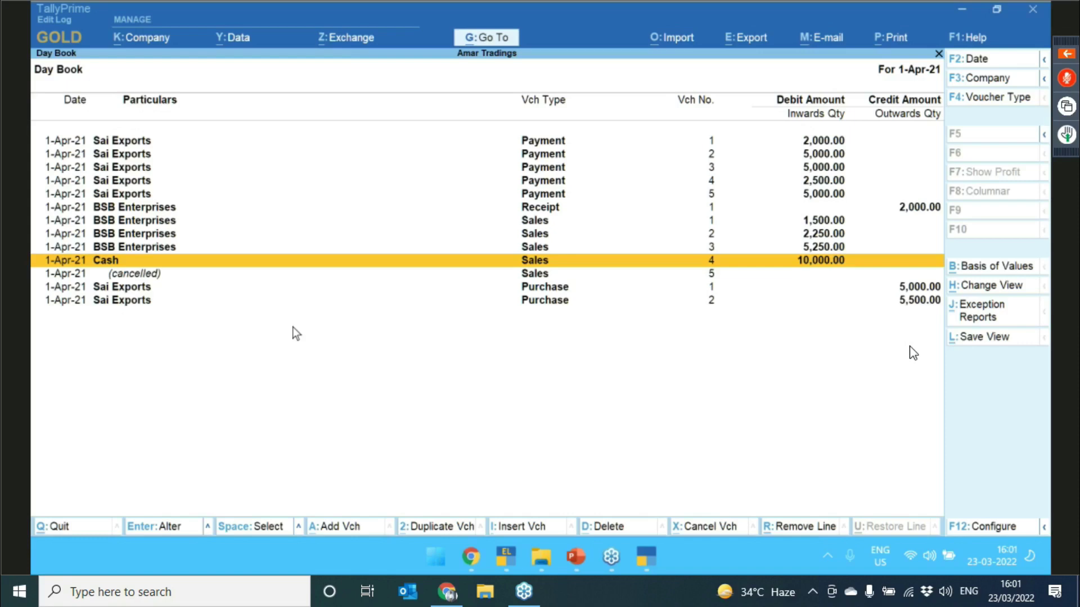
{"action": "key", "text": "Return"}
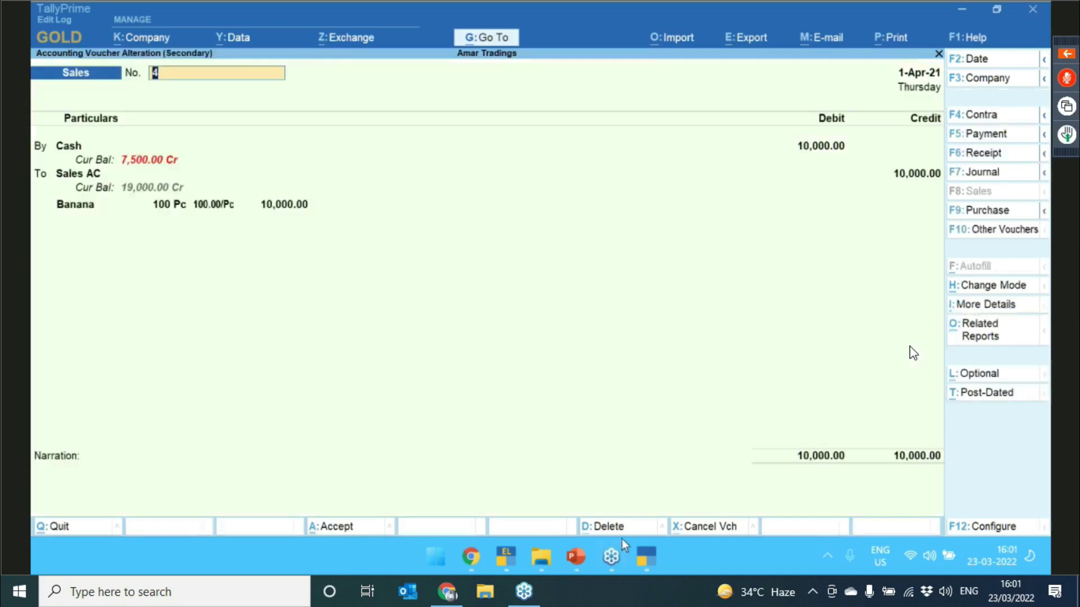
{"action": "left_click", "coordinate": [608, 526]}
{"action": "left_click", "coordinate": [468, 351]}
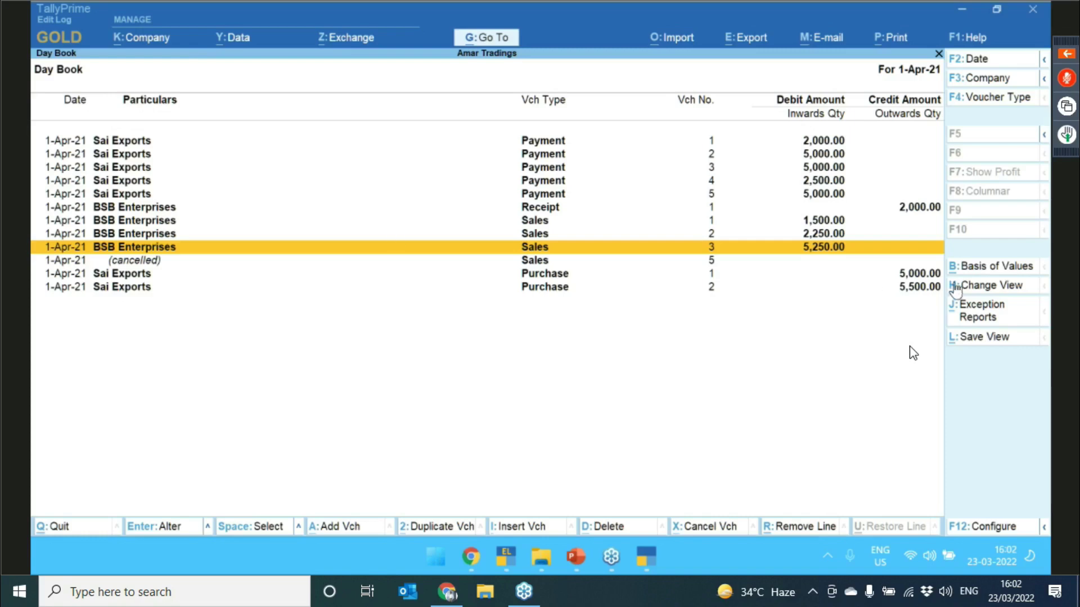
- Set the Day Book's basis of values to show Altered Vouchers with deleted vouchers included
{"action": "left_click", "coordinate": [971, 270]}
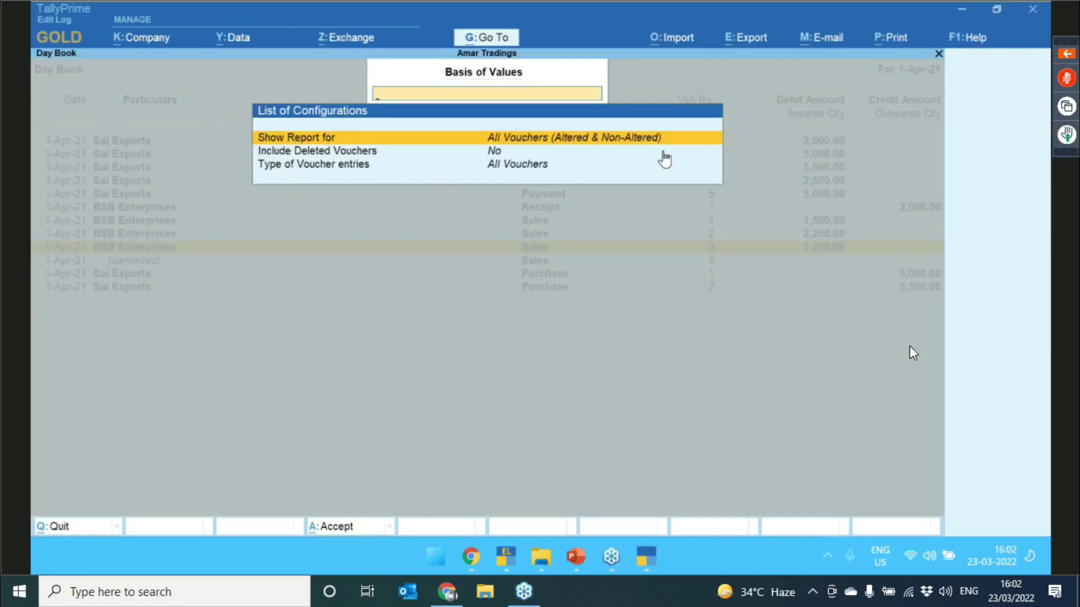
{"action": "key", "text": "Escape"}
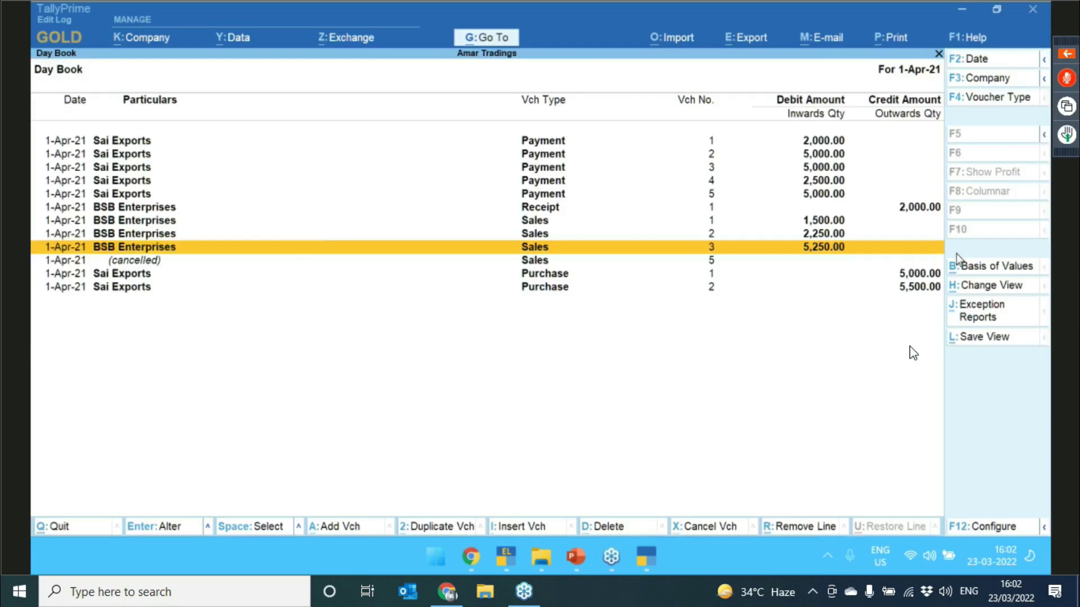
{"action": "left_click", "coordinate": [965, 274]}
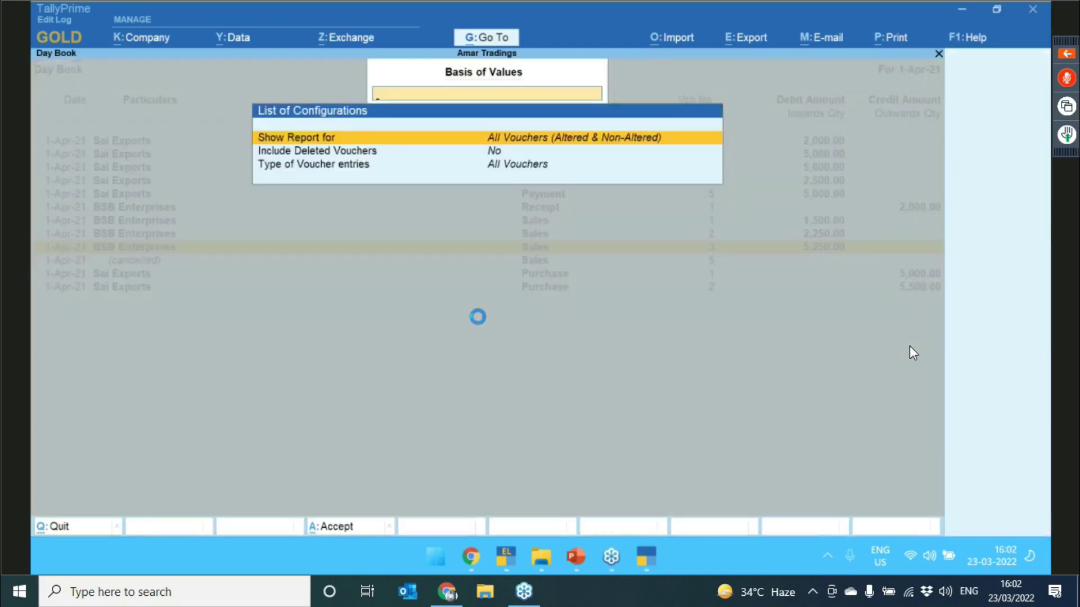
{"action": "key", "text": "Return"}
{"action": "key", "text": "Down"}
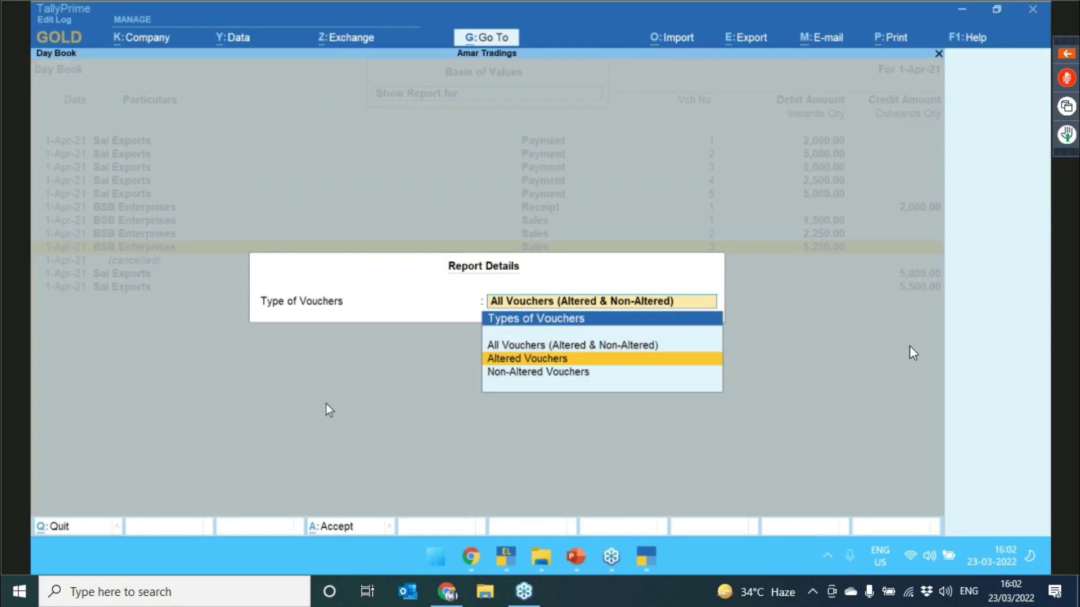
{"action": "key", "text": "Return"}
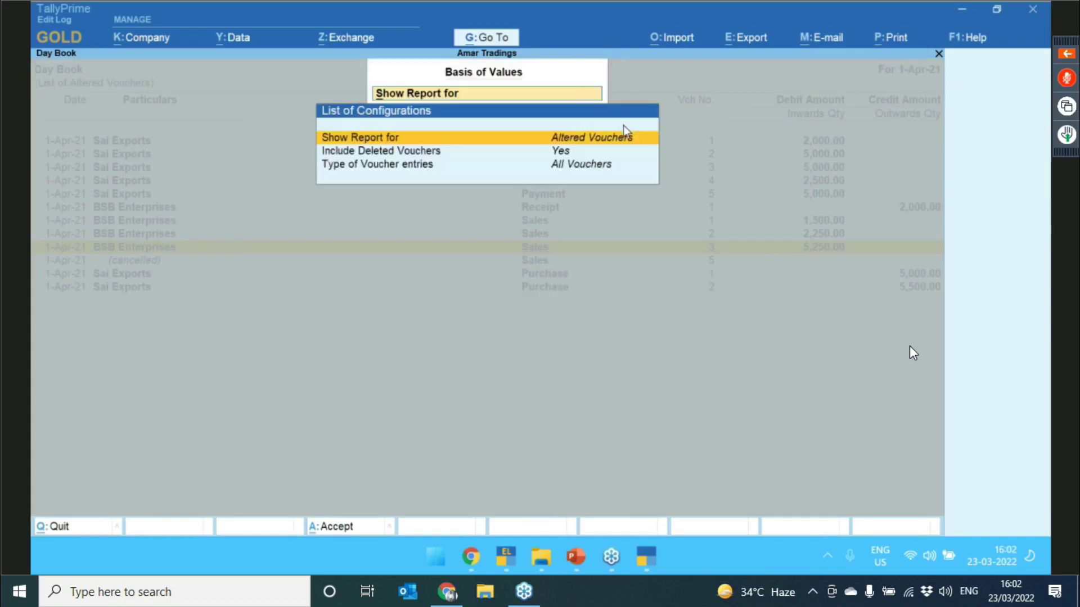
{"action": "key", "text": "Down"}
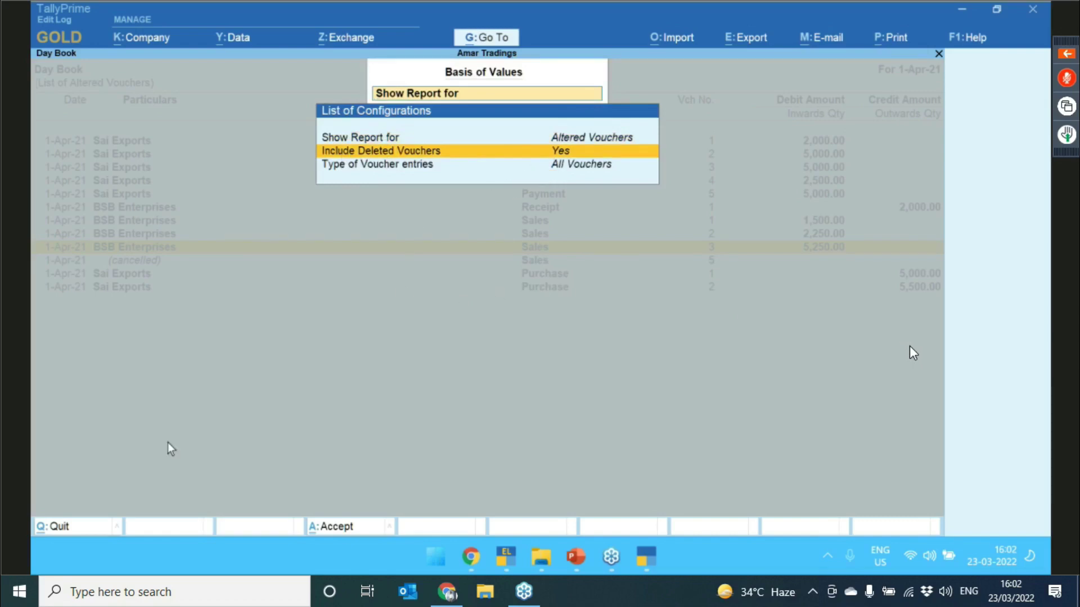
{"action": "key", "text": "Up"}
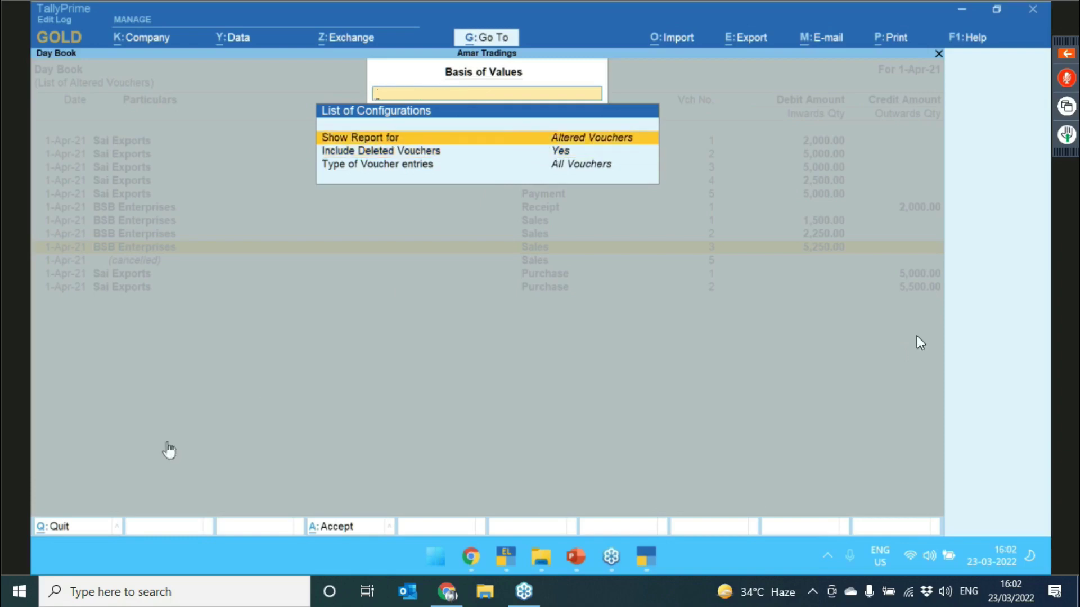
{"action": "key", "text": "ctrl+a"}
- Look through the deleted, cancelled and altered entries in the Day Book's list of altered vouchers
{"action": "key", "text": "Down"}
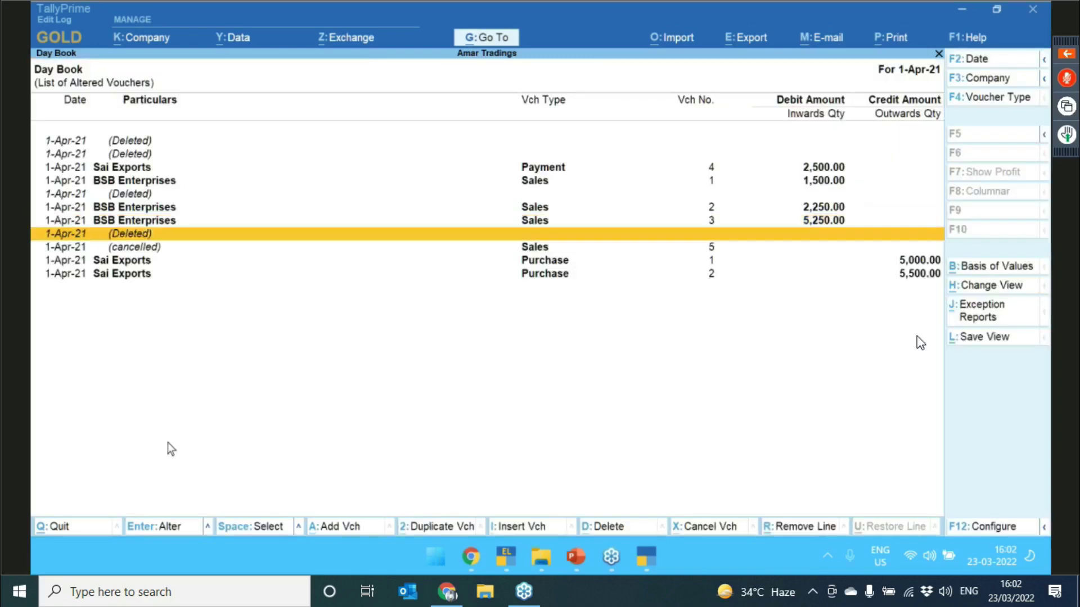
{"action": "key", "text": "Down"}
{"action": "key", "text": "Up"}
{"action": "key", "text": "Up"}
{"action": "key", "text": "Up"}
{"action": "key", "text": "Up"}
{"action": "key", "text": "Up"}
{"action": "key", "text": "Up"}
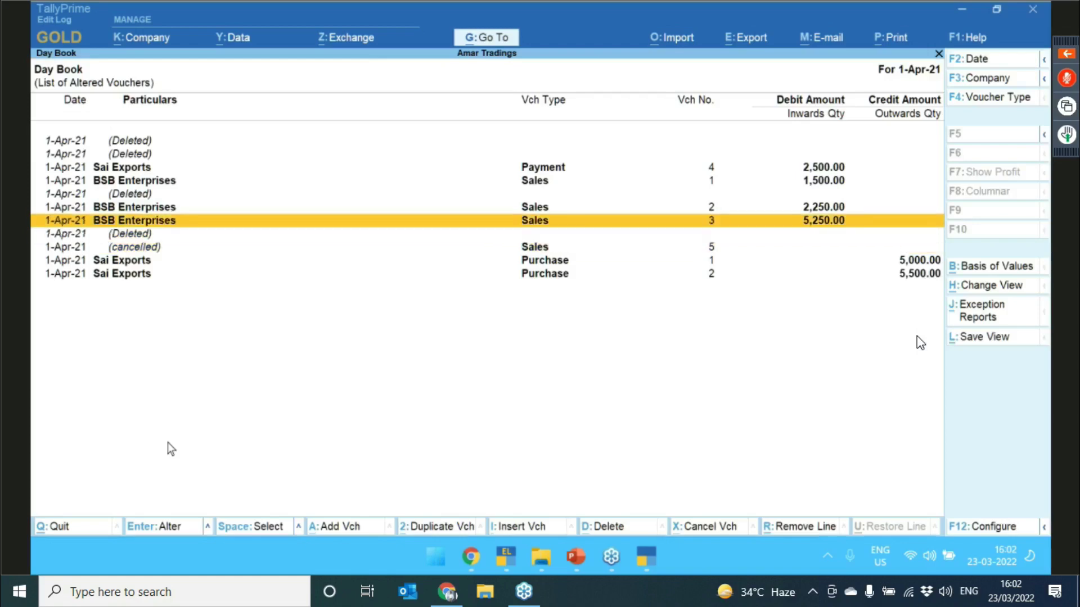
- Look through the altered and deleted vouchers listed in the Day Book for 1-Apr-21
{"action": "key", "text": "Up"}
{"action": "key", "text": "Up"}
{"action": "key", "text": "Down"}
{"action": "key", "text": "Down"}
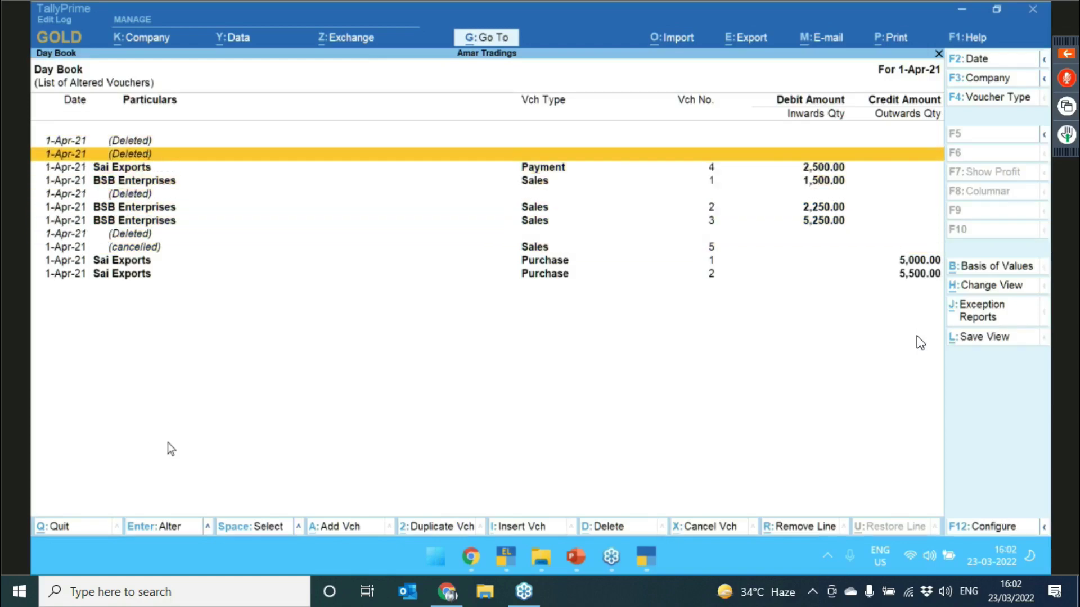
{"action": "key", "text": "Down"}
{"action": "key", "text": "Up"}
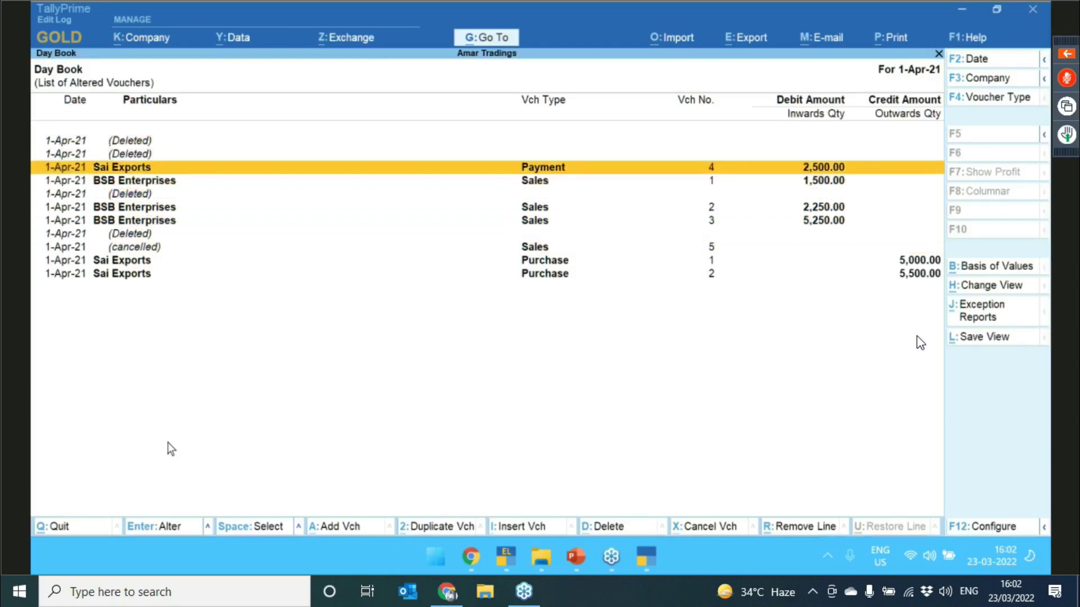
{"action": "key", "text": "Down"}
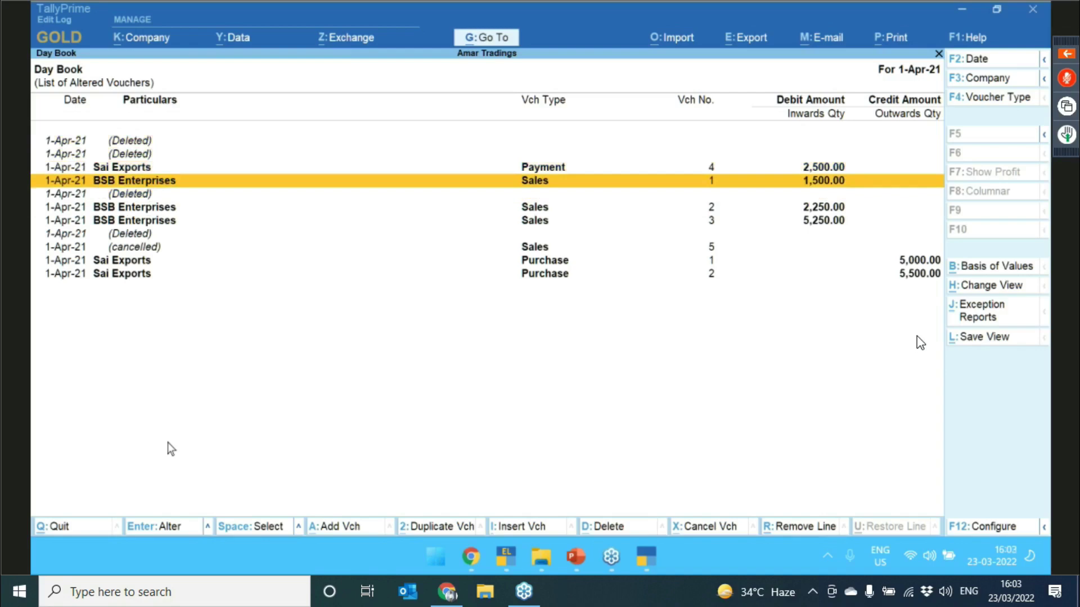
{"action": "key", "text": "Down"}
{"action": "key", "text": "Down"}
{"action": "key", "text": "Down"}
{"action": "key", "text": "Down"}
{"action": "key", "text": "Up"}
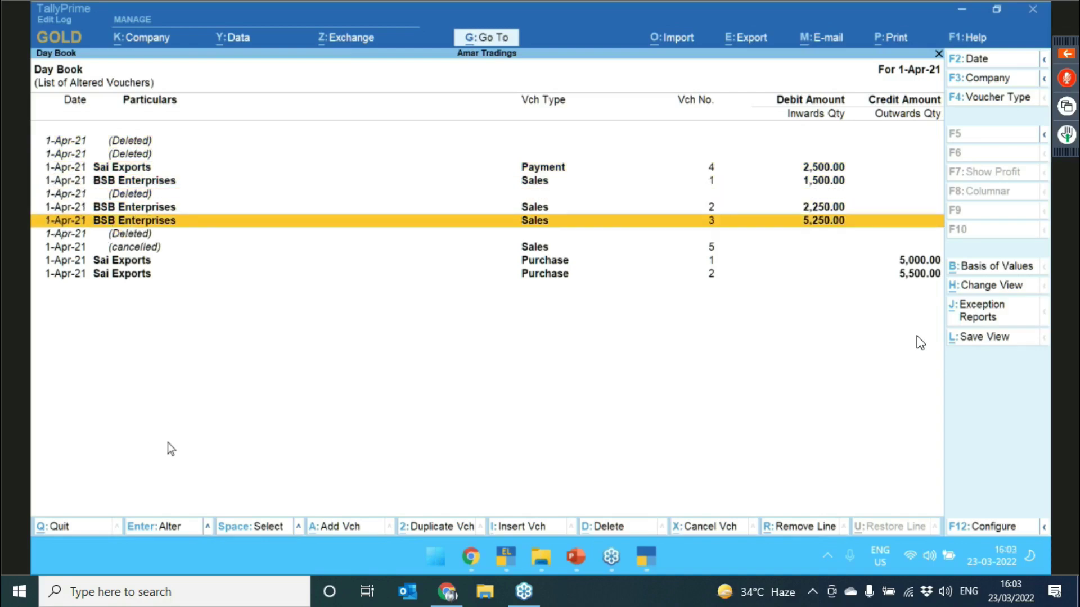
- Open the edit log of BSB Enterprises sales voucher 3 and go through its recorded versions
{"action": "key", "text": "Return"}
{"action": "key", "text": "alt+w"}
{"action": "key", "text": "Down"}
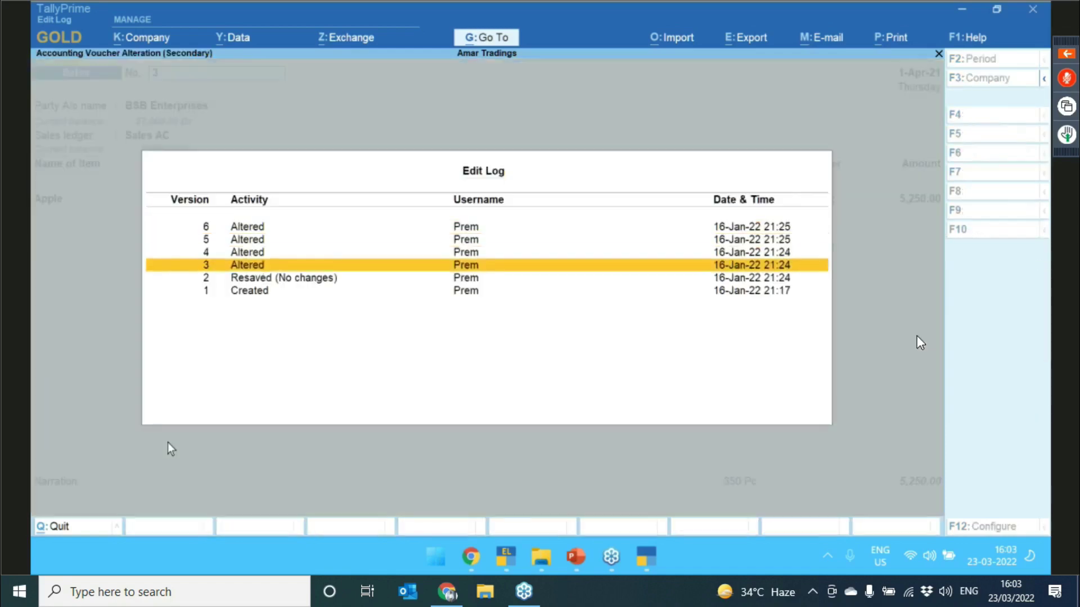
{"action": "key", "text": "Down"}
{"action": "key", "text": "Down"}
{"action": "key", "text": "Up"}
{"action": "key", "text": "Up"}
{"action": "key", "text": "Up"}
{"action": "key", "text": "Up"}
{"action": "key", "text": "Up"}
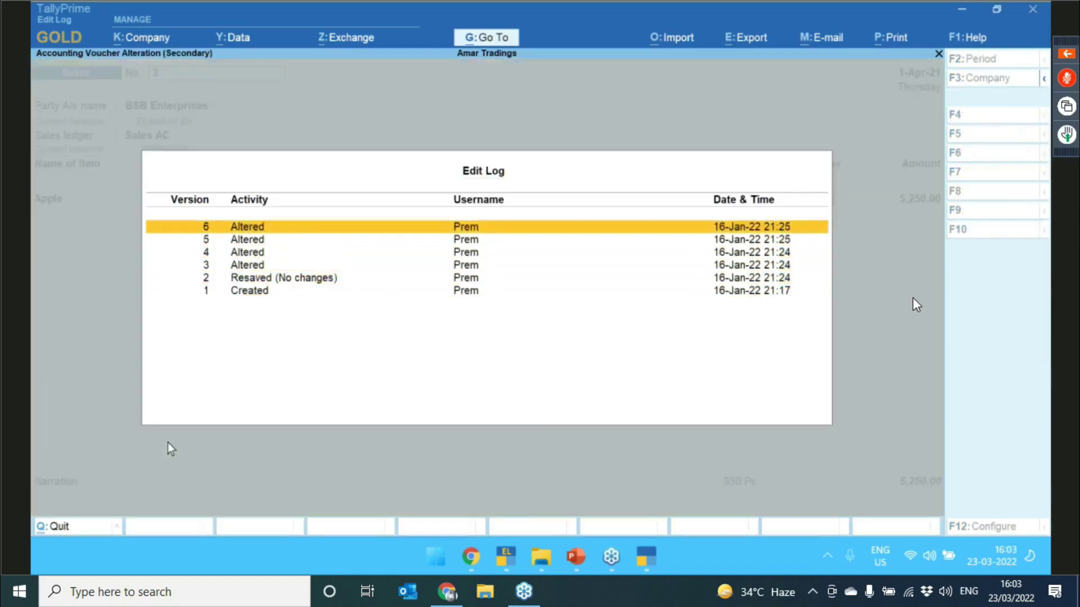
- Review the differences between versions 5 and 6 of the sales voucher, and return to the Day Book without altering it
{"action": "key", "text": "Return"}
{"action": "key", "text": "Down"}
{"action": "key", "text": "Down"}
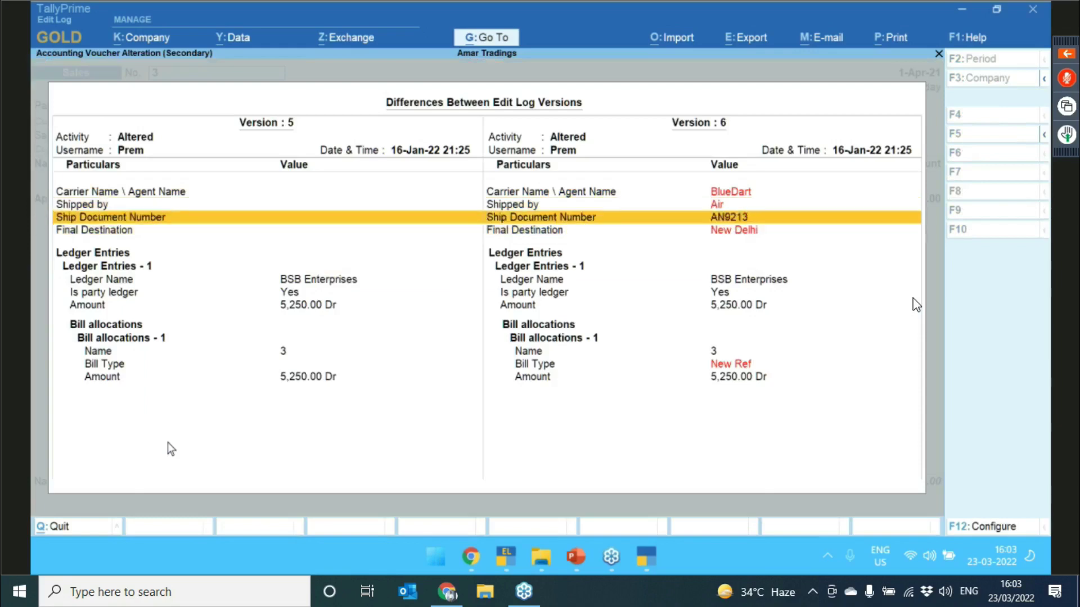
{"action": "key", "text": "Up"}
{"action": "key", "text": "Up"}
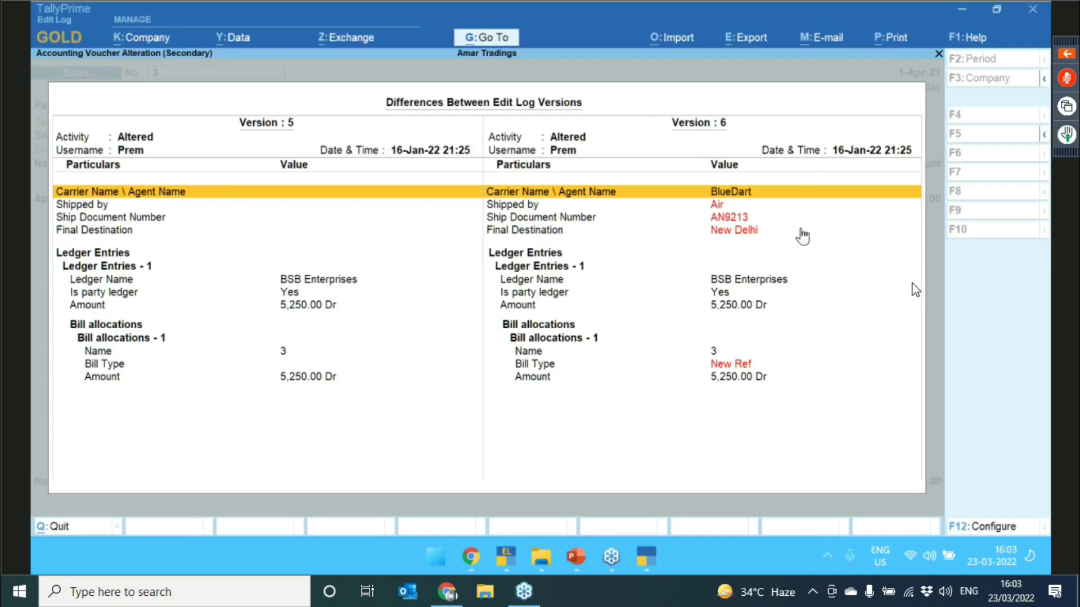
{"action": "key", "text": "Escape"}
{"action": "key", "text": "Escape"}
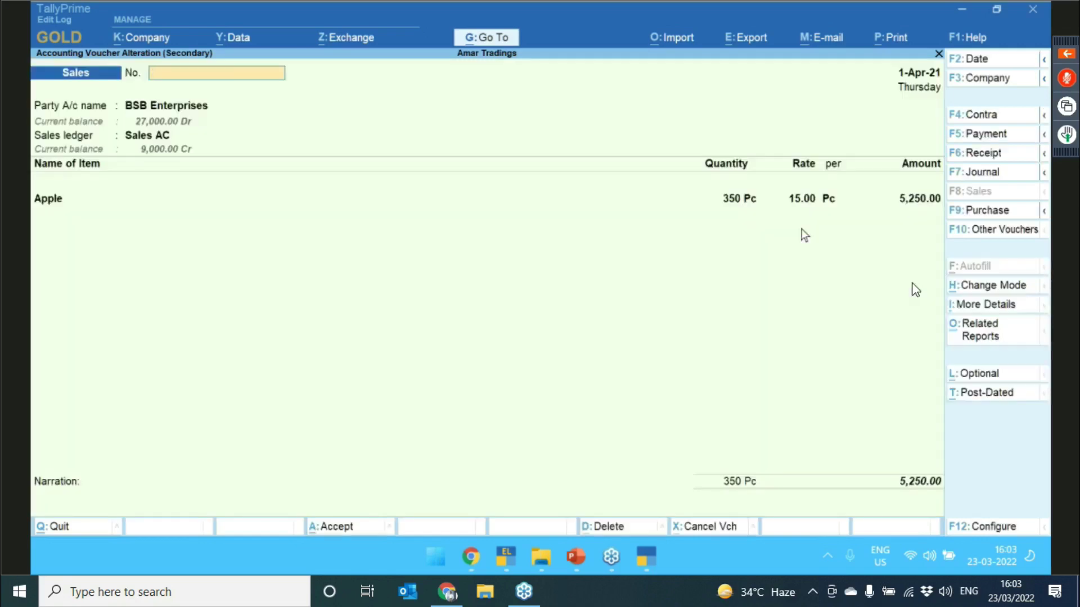
{"action": "key", "text": "Escape"}
{"action": "key", "text": "Return"}
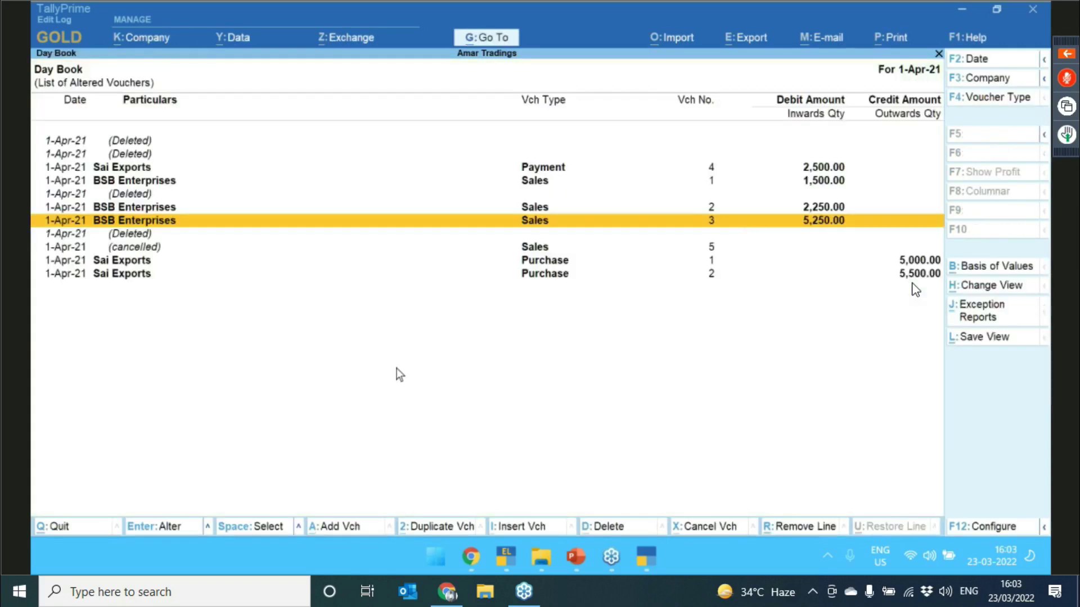
- Compare the created and deleted versions in the edit log of the deleted voucher between sales vouchers 3 and 5, and leave the Day Book
{"action": "key", "text": "Down"}
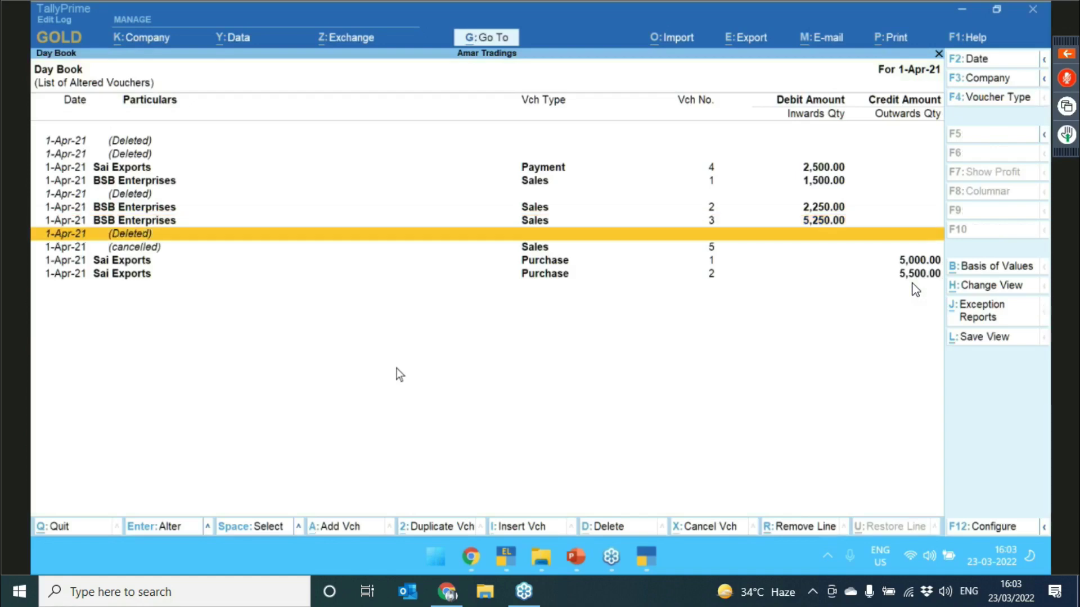
{"action": "key", "text": "Return"}
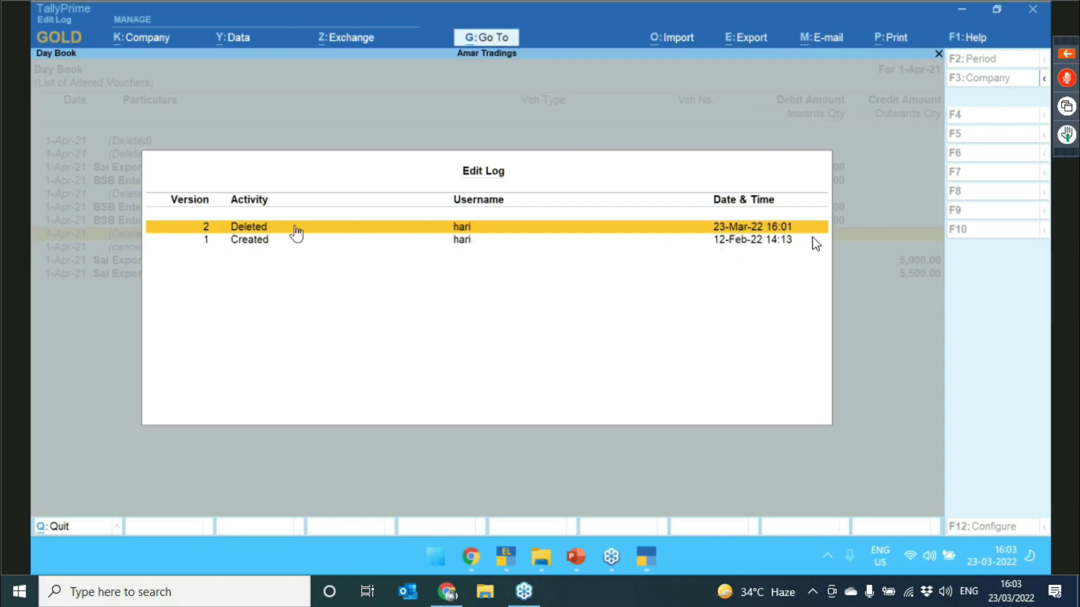
{"action": "left_click", "coordinate": [296, 232]}
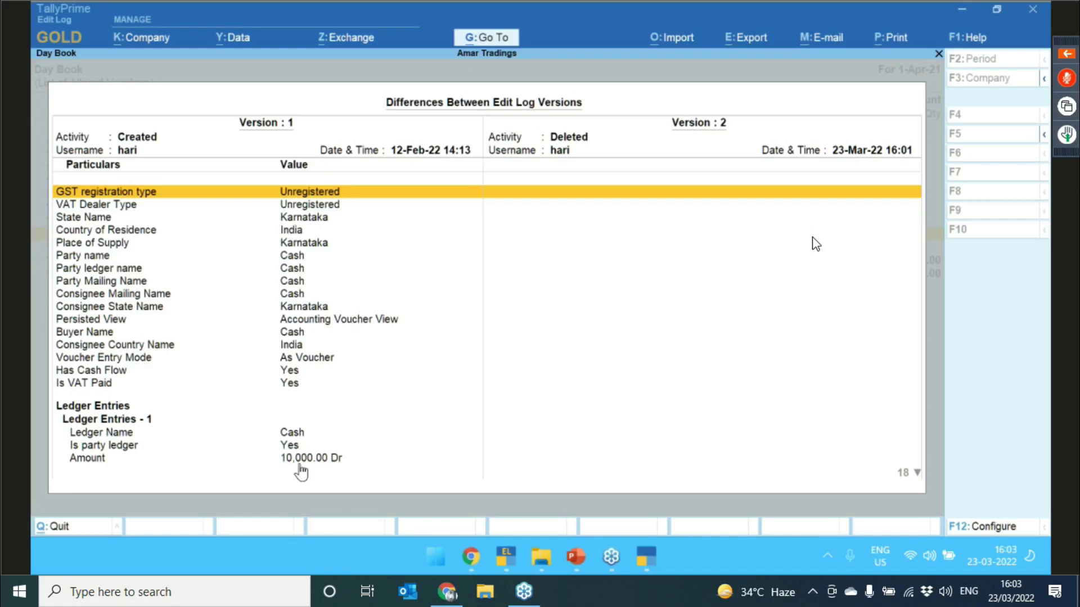
{"action": "key", "text": "Escape"}
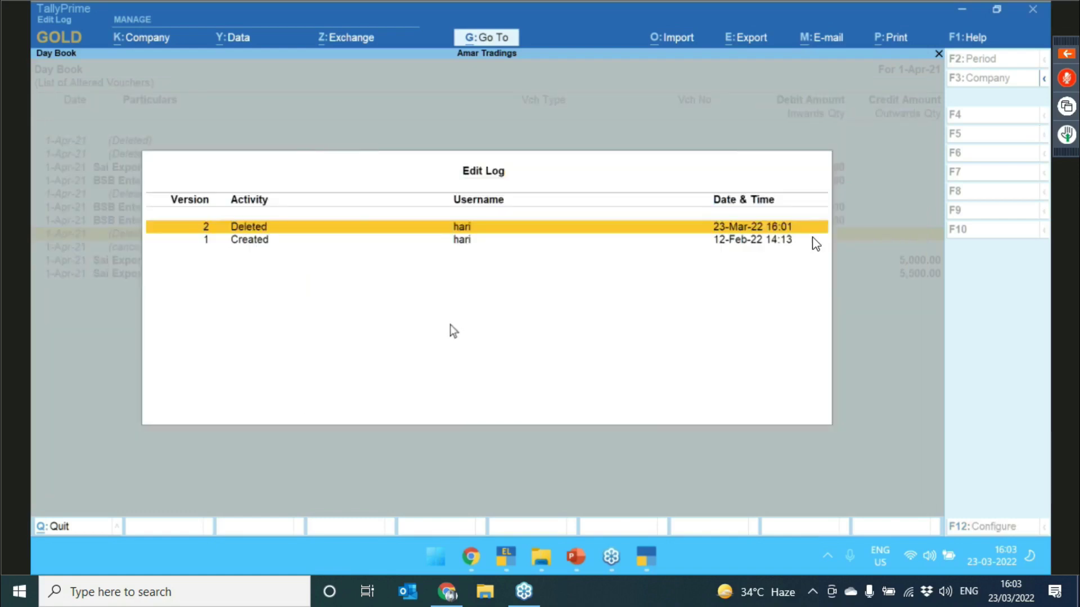
{"action": "key", "text": "Escape"}
{"action": "key", "text": "Escape"}
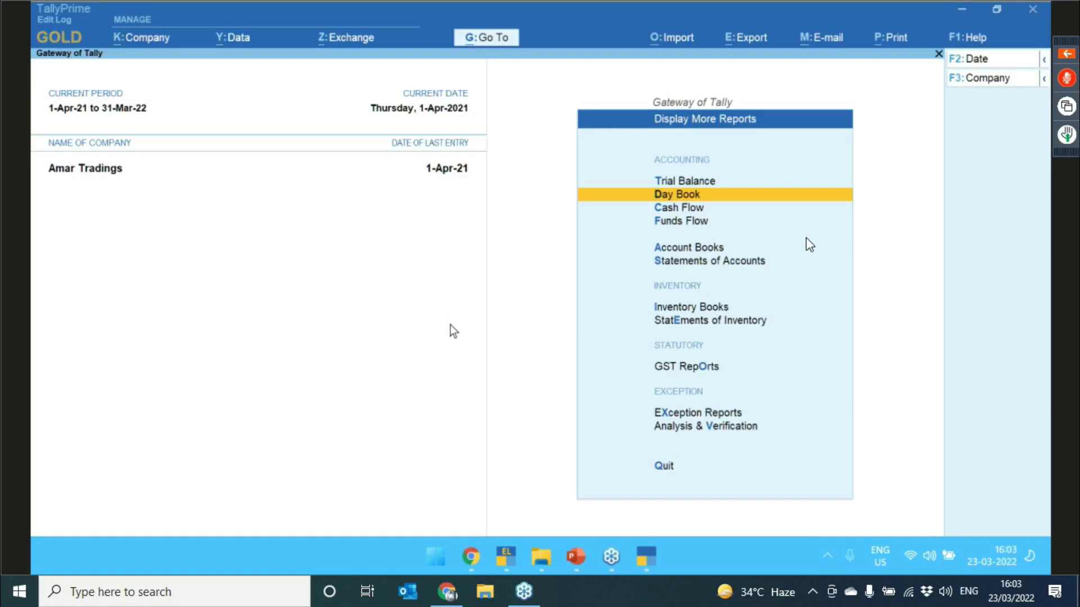
- Reopen the Day Book and set its basis of values to show the report for Non-Altered Vouchers
{"action": "key", "text": "Return"}
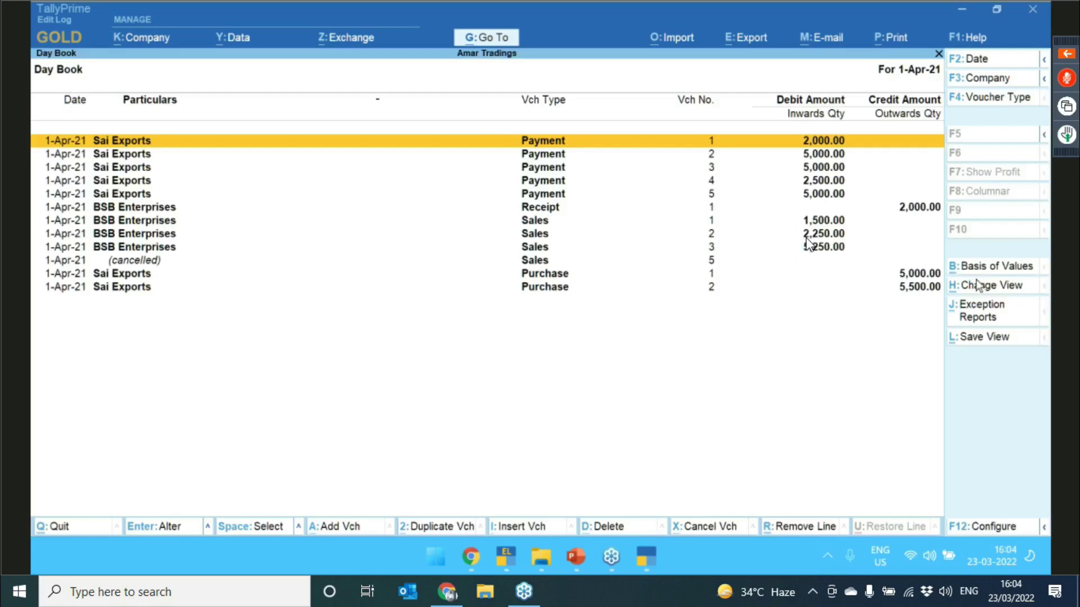
{"action": "key", "text": "ctrl+b"}
{"action": "key", "text": "Return"}
{"action": "key", "text": "Down"}
{"action": "key", "text": "Down"}
{"action": "key", "text": "Return"}
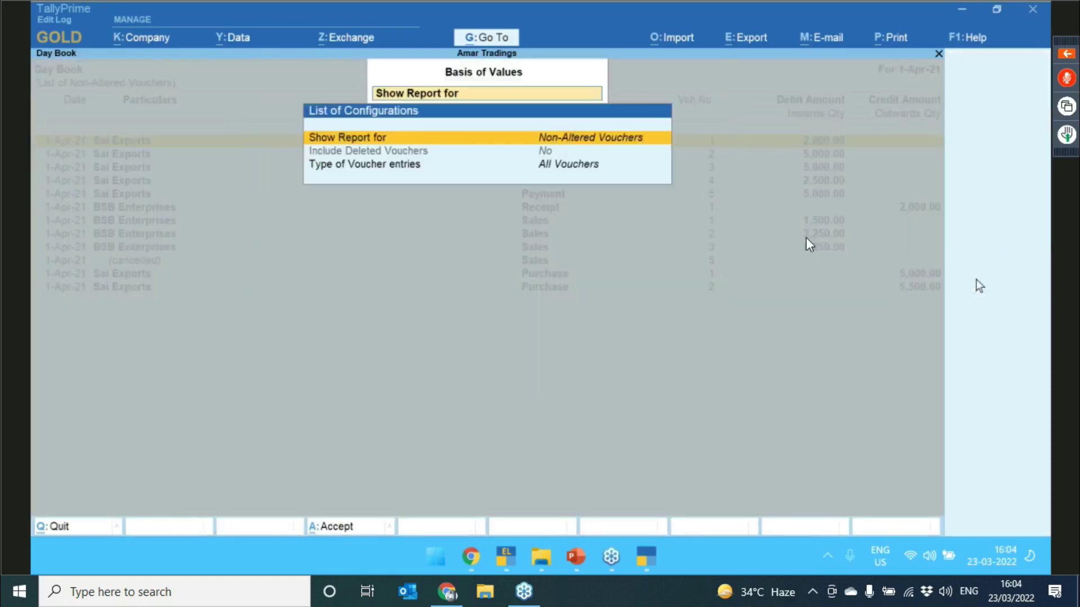
{"action": "key", "text": "ctrl+a"}
- Look through the non-altered vouchers listed in the Day Book for 1-Apr-21
{"action": "key", "text": "Down"}
{"action": "key", "text": "Down"}
{"action": "key", "text": "Down"}
{"action": "key", "text": "Down"}
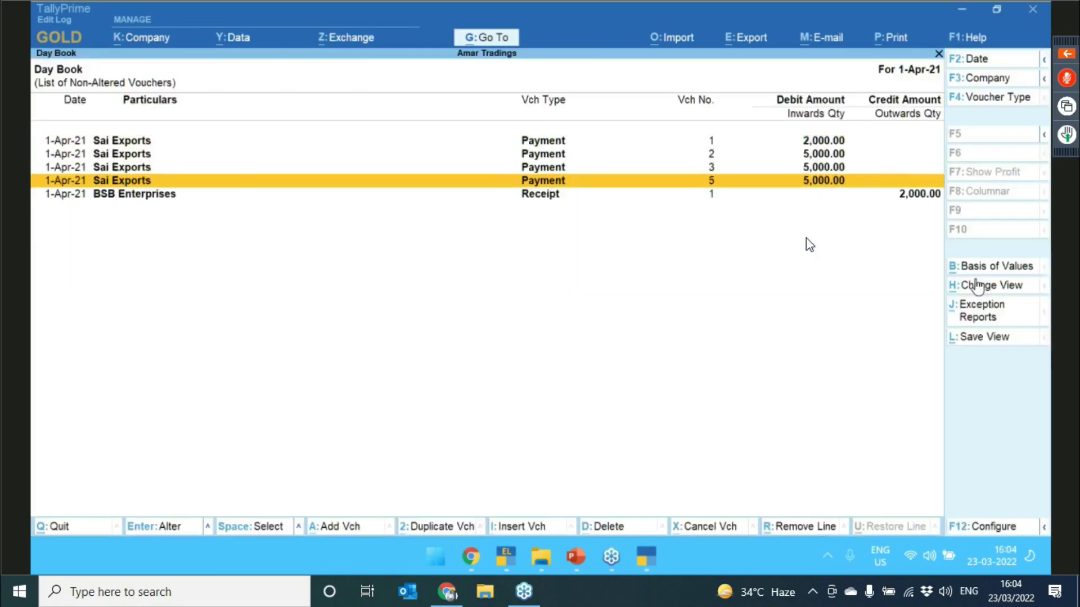
{"action": "key", "text": "Up"}
{"action": "key", "text": "Up"}
{"action": "key", "text": "Up"}
{"action": "key", "text": "Up"}
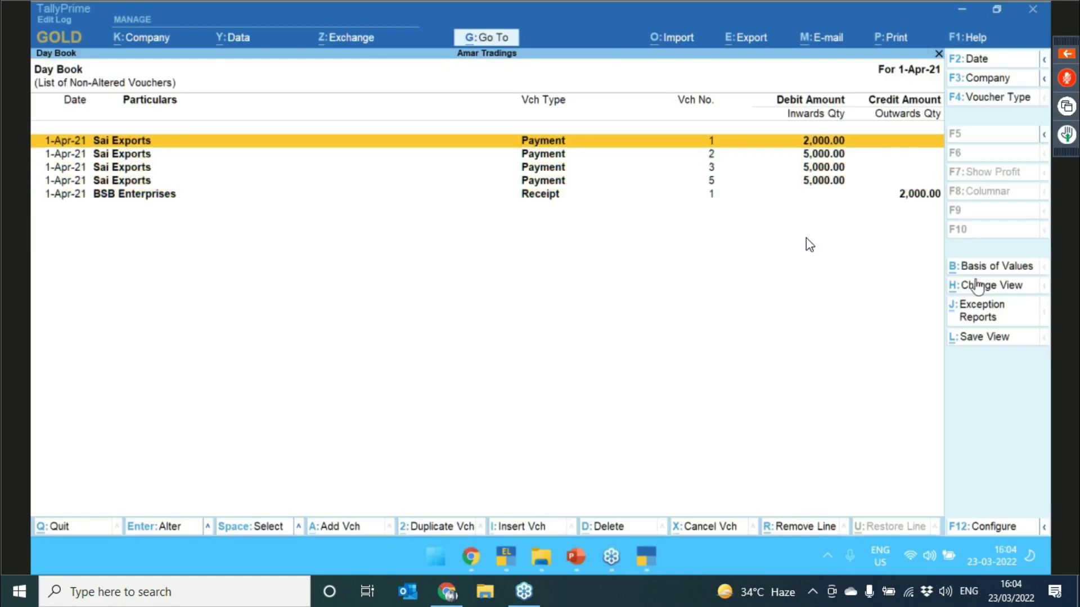
- View the edit log of Sai Exports payment voucher 1, and return to the Gateway of Tally
{"action": "key", "text": "Return"}
{"action": "key", "text": "alt+q"}
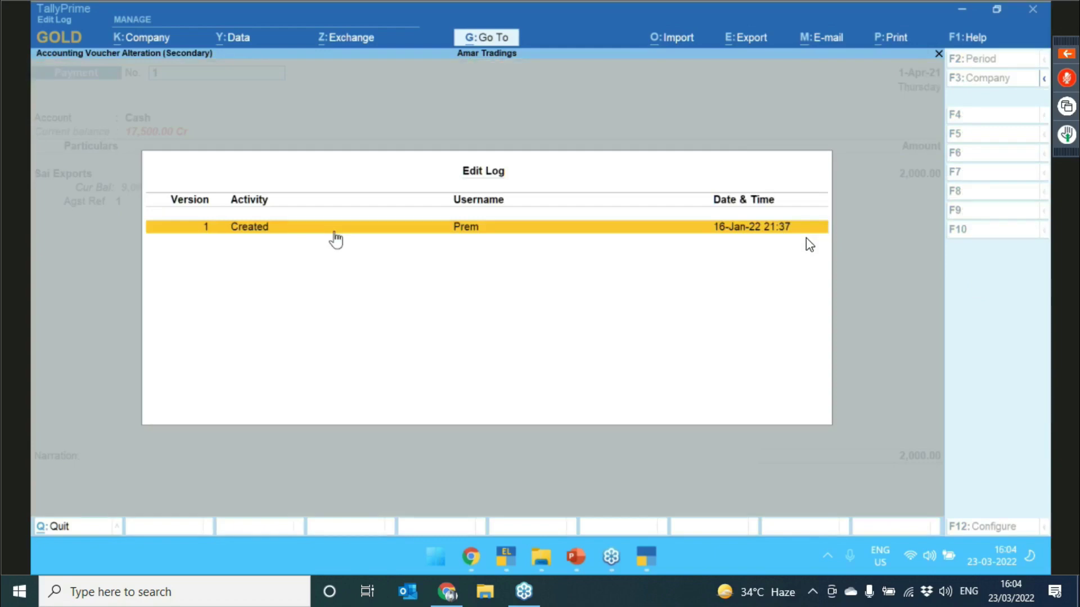
{"action": "key", "text": "Escape"}
{"action": "key", "text": "Escape"}
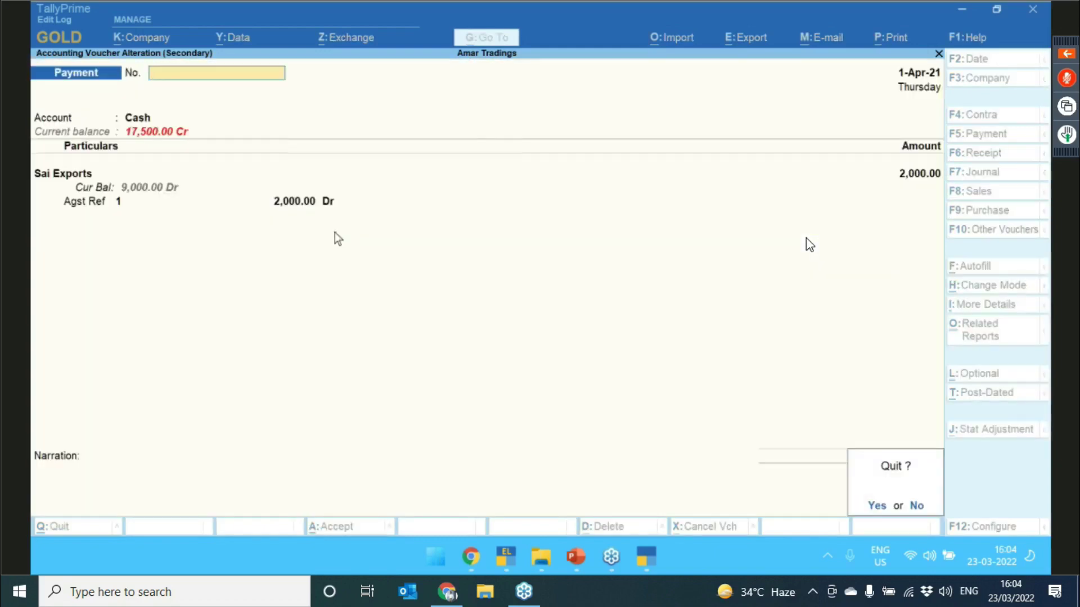
{"action": "key", "text": "y"}
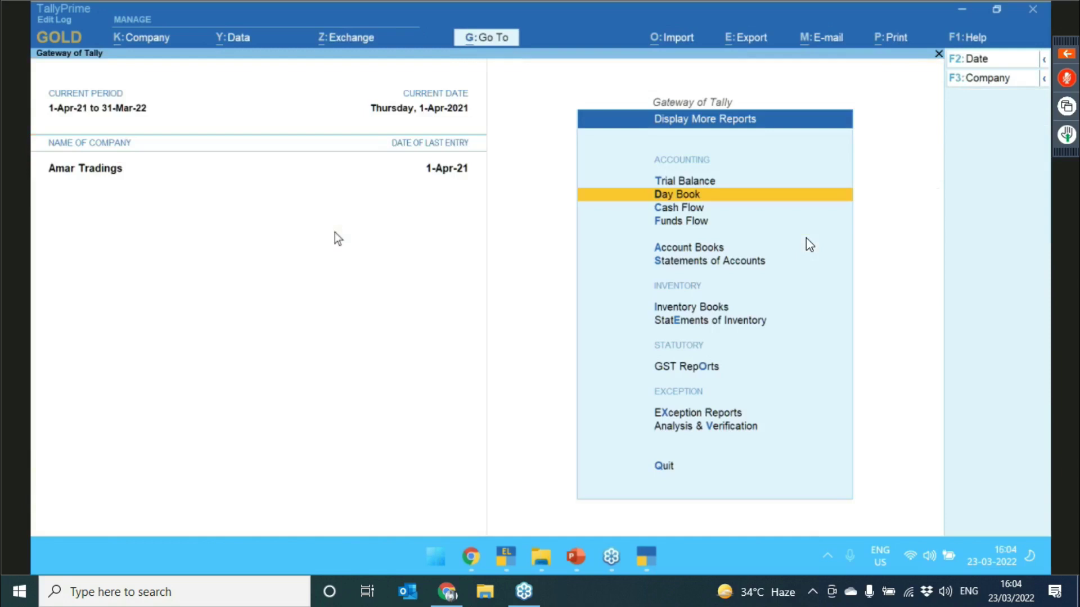
{"action": "key", "text": "Escape"}
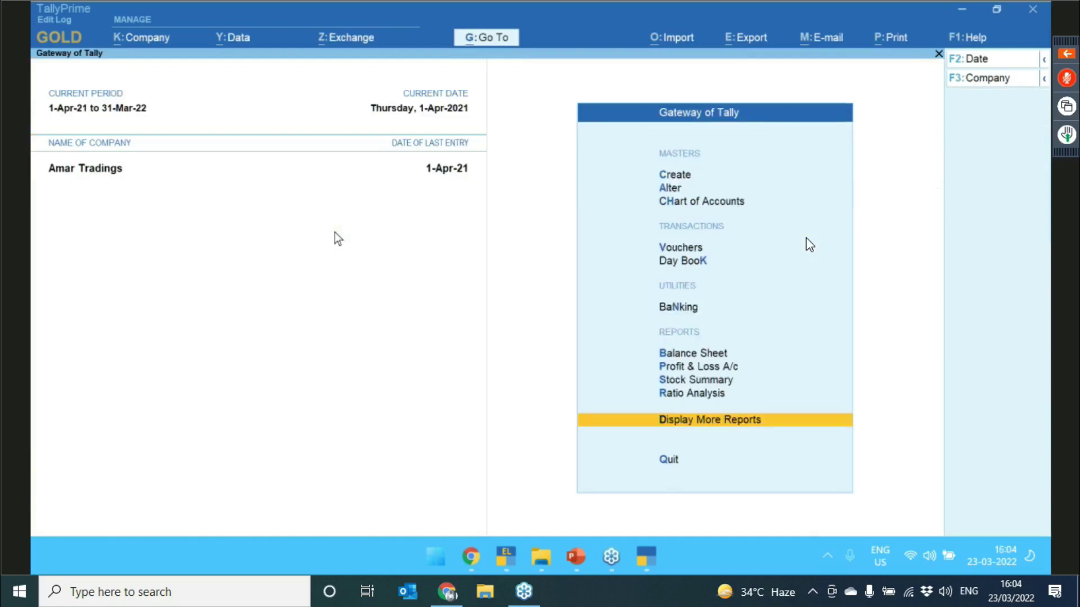
- Start creating a new ledger under the accounting masters
{"action": "key", "text": "Up"}
{"action": "key", "text": "Up"}
{"action": "key", "text": "Up"}
{"action": "key", "text": "Up"}
{"action": "key", "text": "Up"}
{"action": "key", "text": "Up"}
{"action": "key", "text": "Up"}
{"action": "key", "text": "Up"}
{"action": "key", "text": "Up"}
{"action": "key", "text": "Up"}
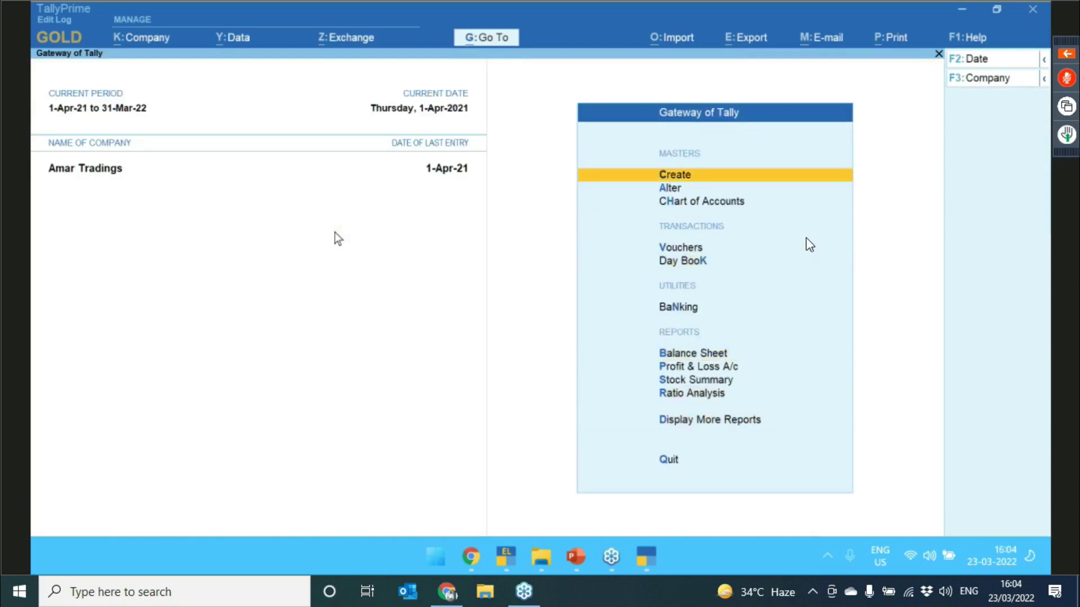
{"action": "key", "text": "Down"}
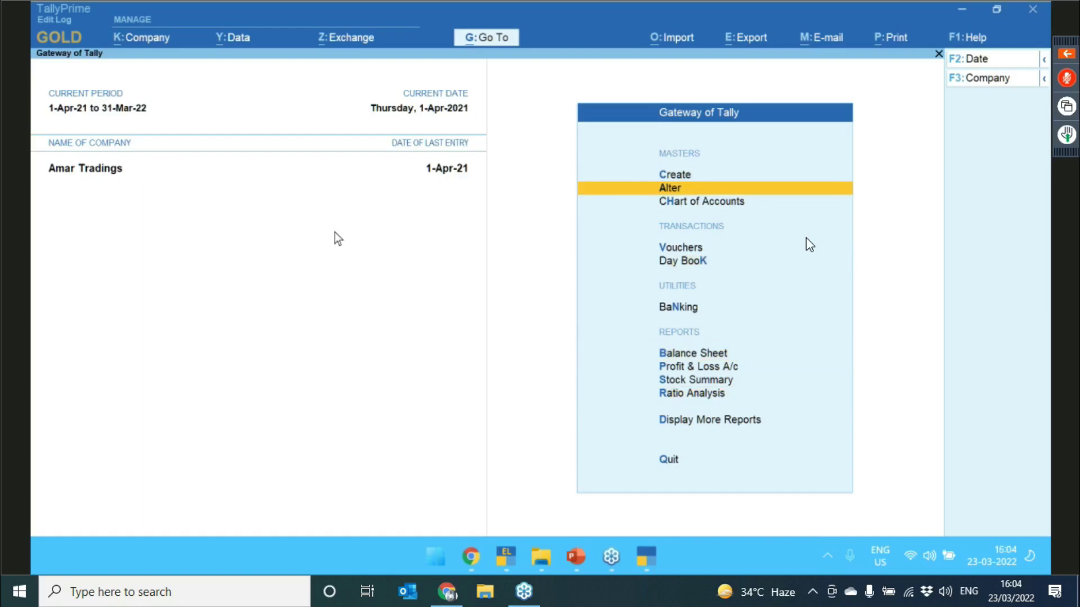
{"action": "key", "text": "Up"}
{"action": "key", "text": "Return"}
{"action": "key", "text": "Down"}
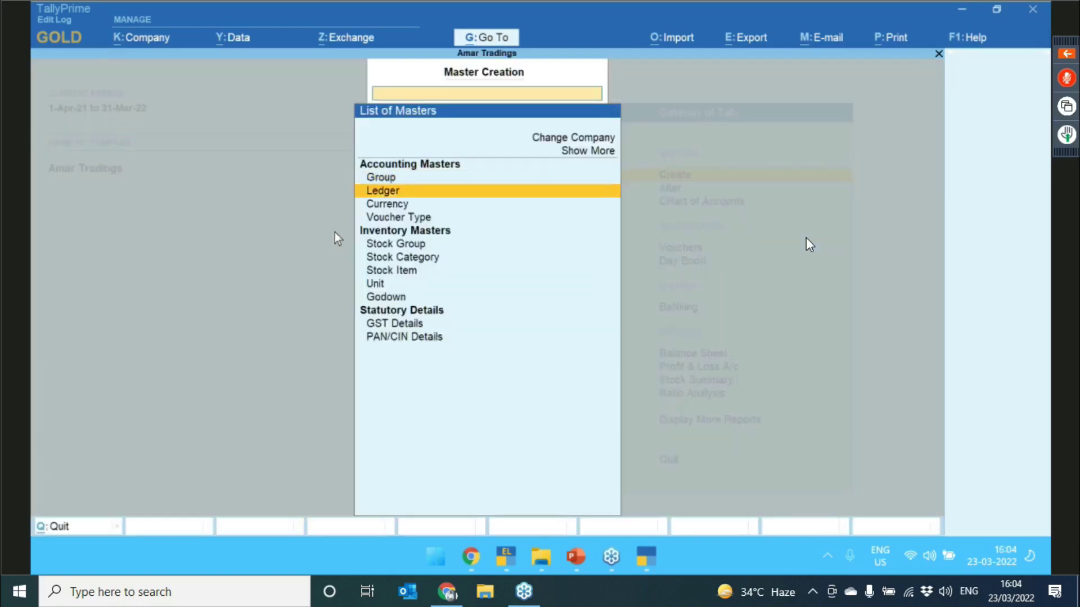
{"action": "key", "text": "Return"}
- Name the new ledger "M/s Aman Singh Co."
{"action": "type", "text": "Sl"}
{"action": "type", "text": "a"}
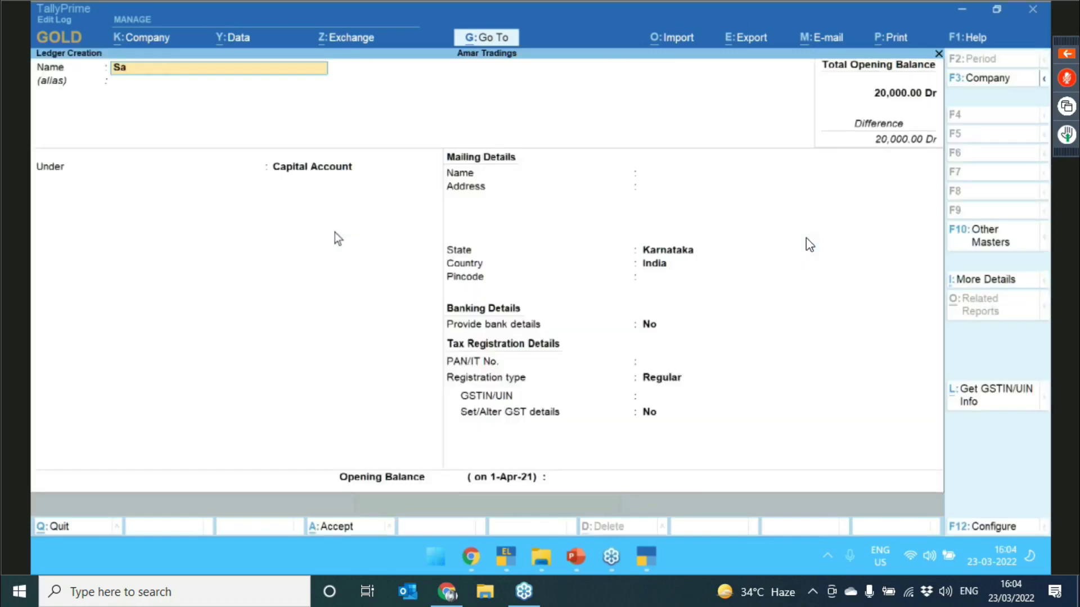
{"action": "key", "text": "BackSpace"}
{"action": "key", "text": "BackSpace"}
{"action": "type", "text": "Mr"}
{"action": "key", "text": "BackSpace"}
{"action": "key", "text": "BackSpace"}
{"action": "type", "text": "/s Aman Singh"}
{"action": "type", "text": " o"}
{"action": "key", "text": "BackSpace"}
{"action": "type", "text": "Co."}
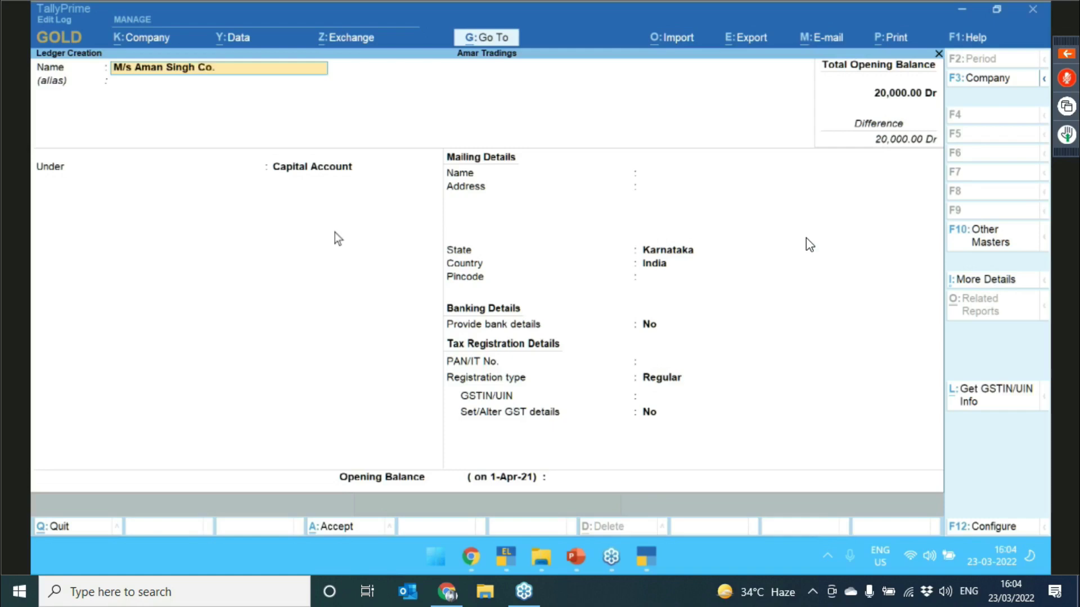
- Place the new ledger under Sundry Creditors, keep the other default details, and save it
{"action": "key", "text": "Return"}
{"action": "key", "text": "Return"}
{"action": "type", "text": "su"}
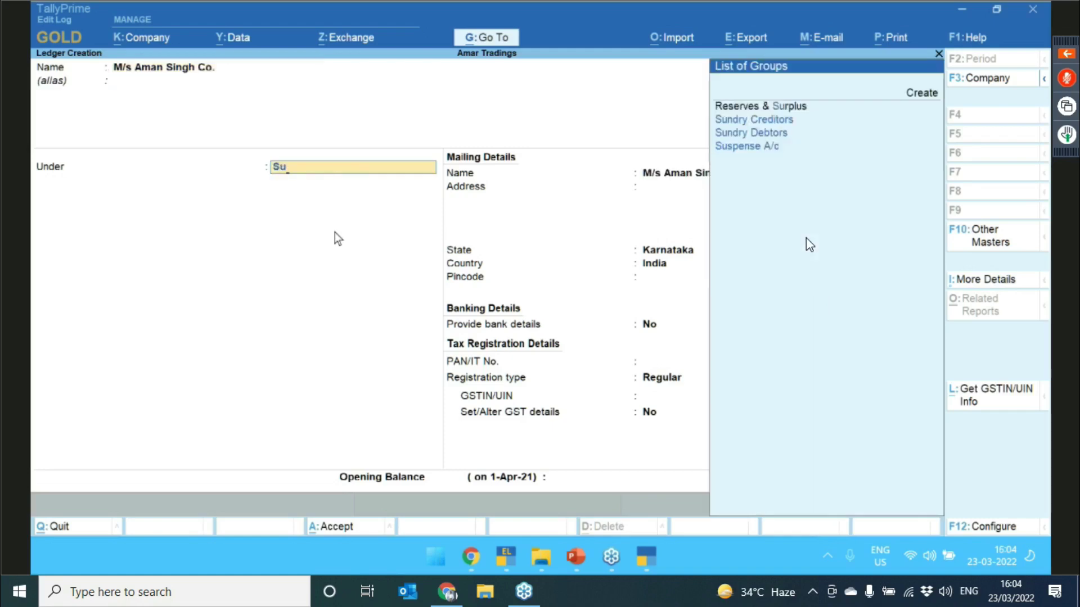
{"action": "key", "text": "Down"}
{"action": "key", "text": "Return"}
{"action": "key", "text": "Return"}
{"action": "key", "text": "Return"}
{"action": "key", "text": "Return"}
{"action": "key", "text": "Return"}
{"action": "key", "text": "Return"}
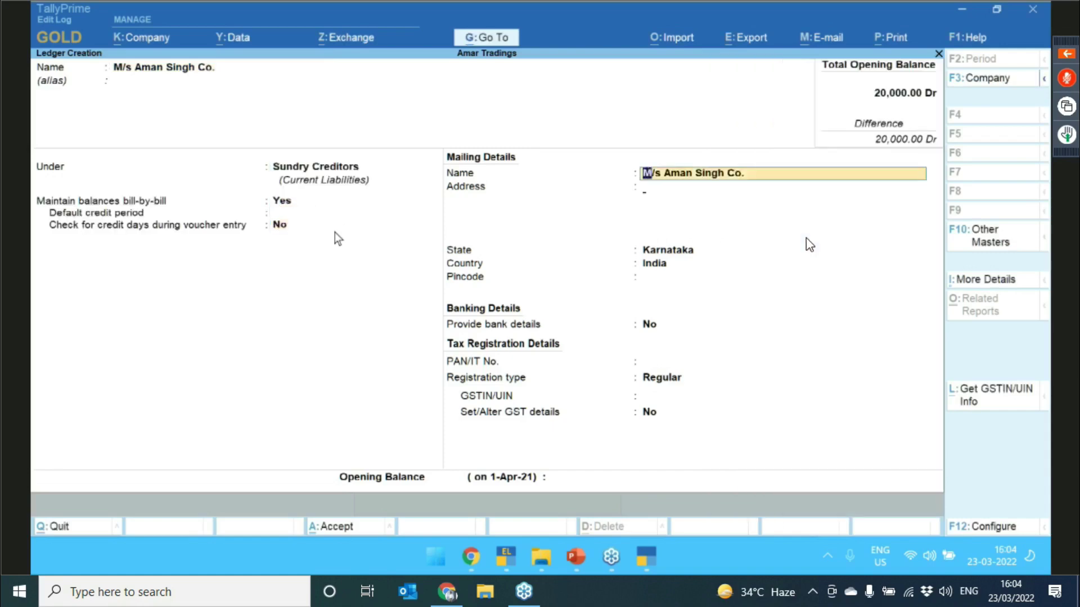
{"action": "key", "text": "ctrl"}
{"action": "key", "text": "ctrl+a"}
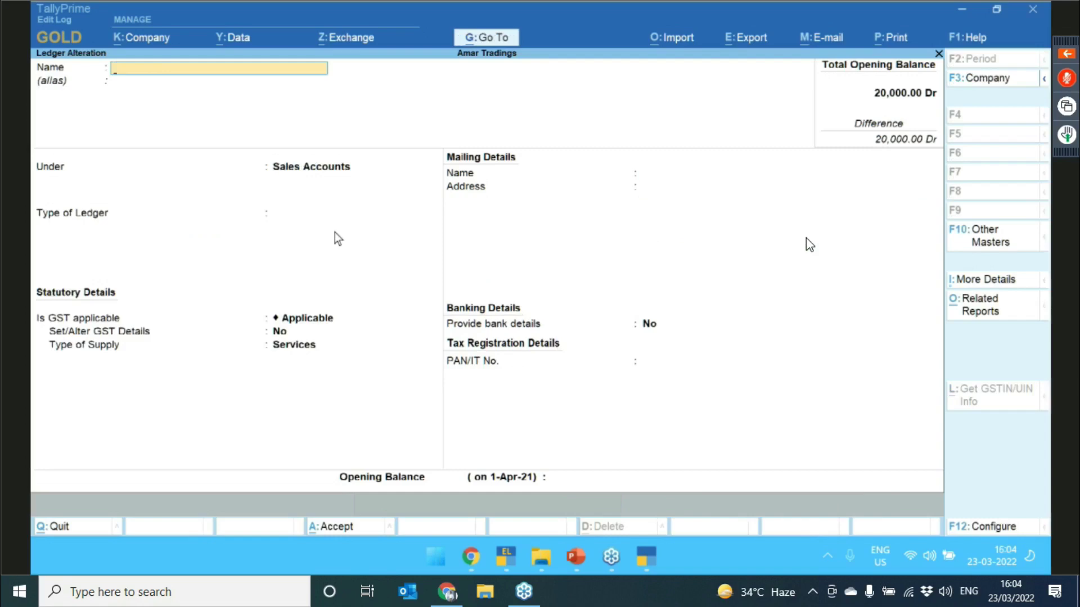
- Leave ledger creation and return to the Gateway of Tally
{"action": "key", "text": "Escape"}
{"action": "key", "text": "Return"}
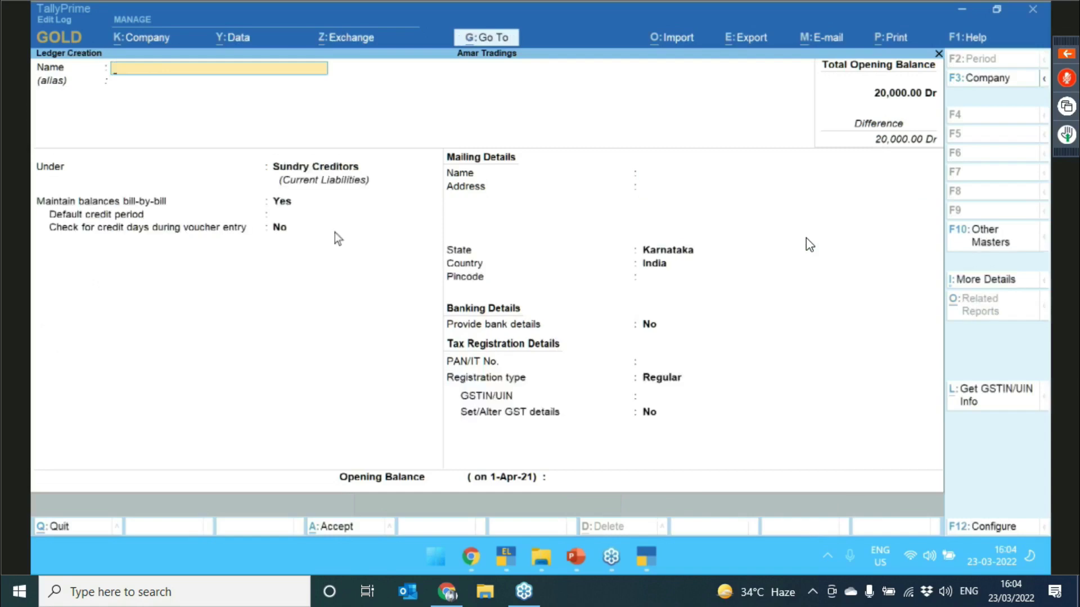
{"action": "key", "text": "Escape"}
{"action": "key", "text": "Return"}
{"action": "key", "text": "Escape"}
{"action": "key", "text": "Return"}
{"action": "key", "text": "Escape"}
{"action": "key", "text": "Escape"}
{"action": "key", "text": "Escape"}
- Open the M/s Aman Singh Co. ledger for alteration
{"action": "key", "text": "Down"}
{"action": "key", "text": "Return"}
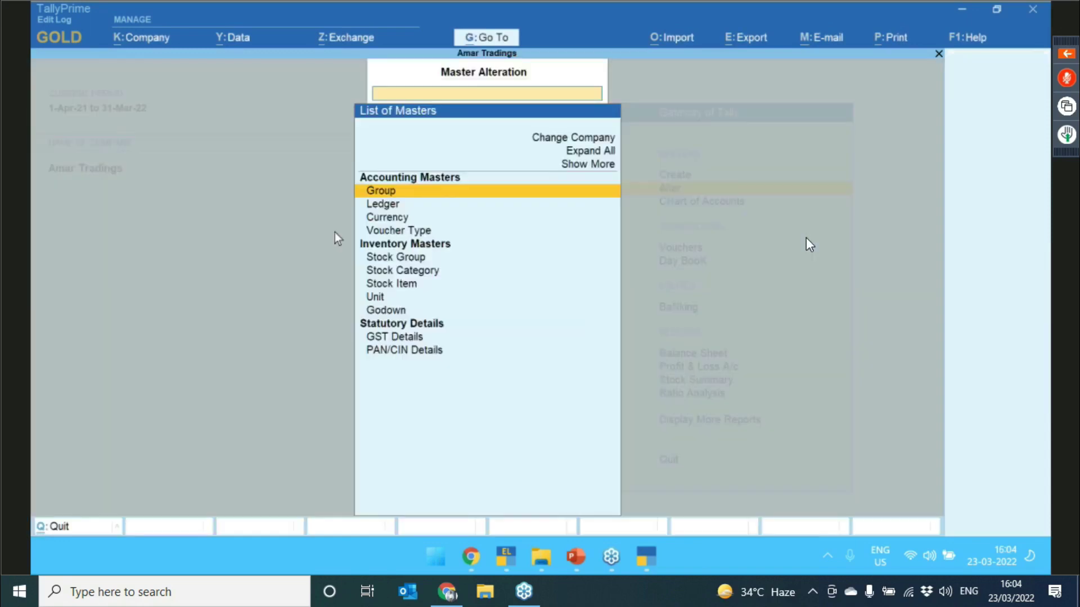
{"action": "key", "text": "Down"}
{"action": "key", "text": "Return"}
{"action": "key", "text": "Down"}
{"action": "key", "text": "Down"}
{"action": "key", "text": "Down"}
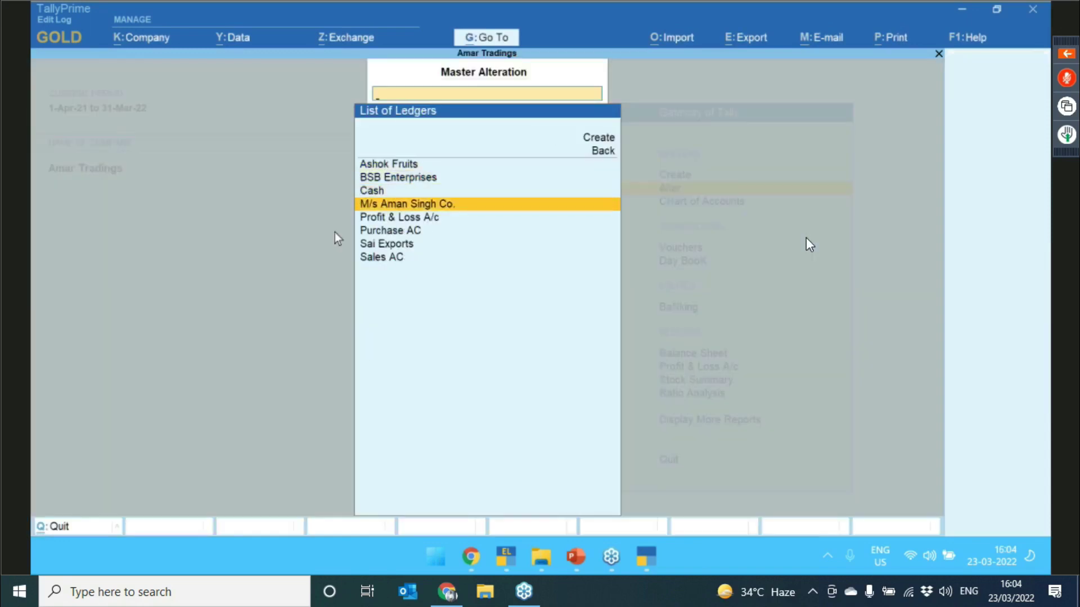
{"action": "key", "text": "Return"}
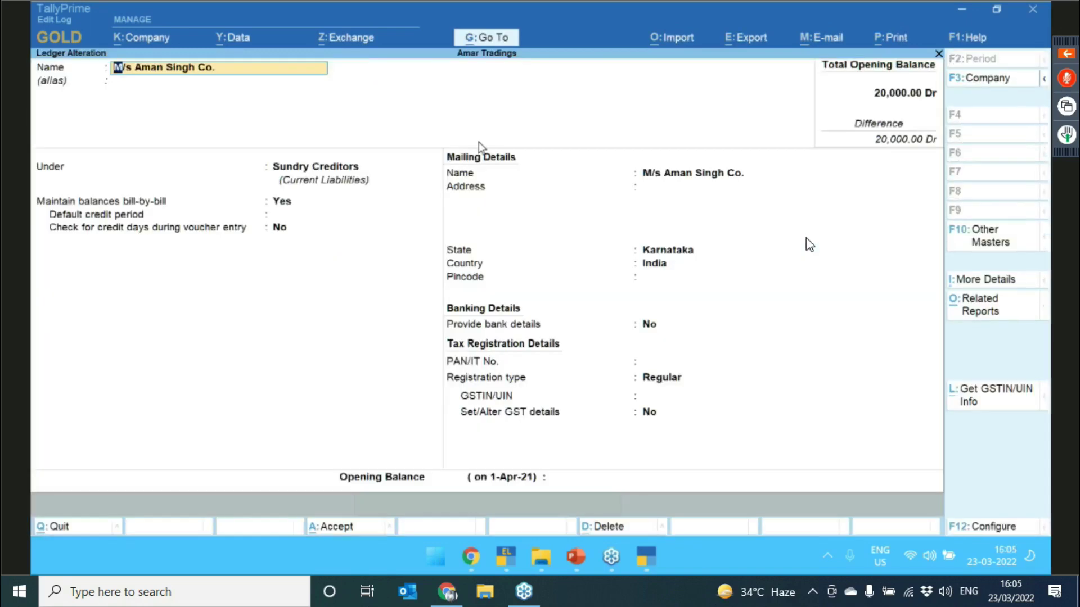
- Open the edit log of the M/s Aman Singh Co. ledger and drill into its Created version
{"action": "left_click", "coordinate": [1030, 305]}
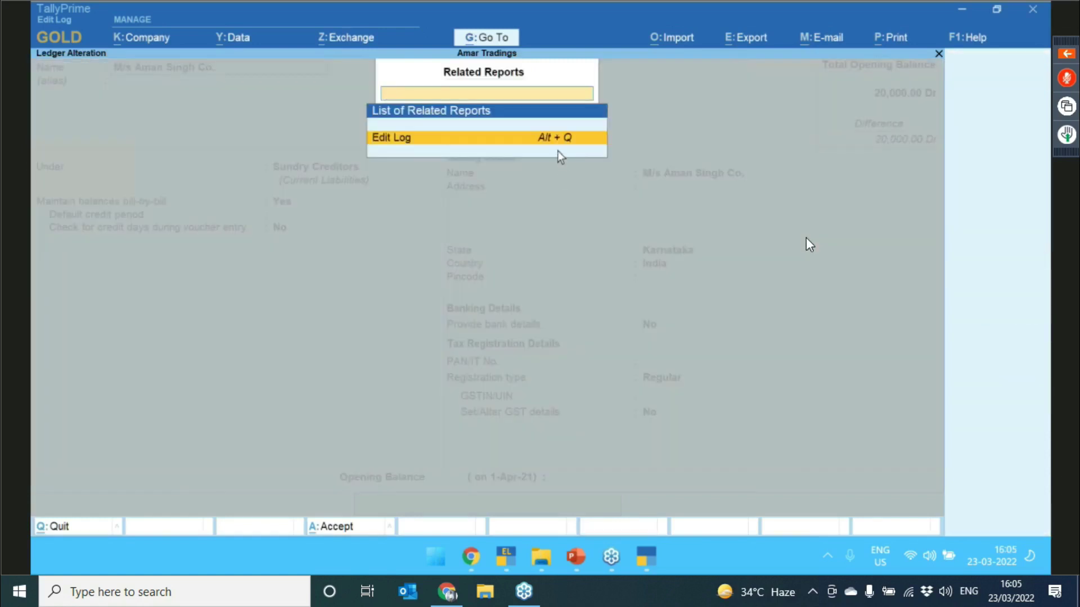
{"action": "left_click", "coordinate": [559, 148]}
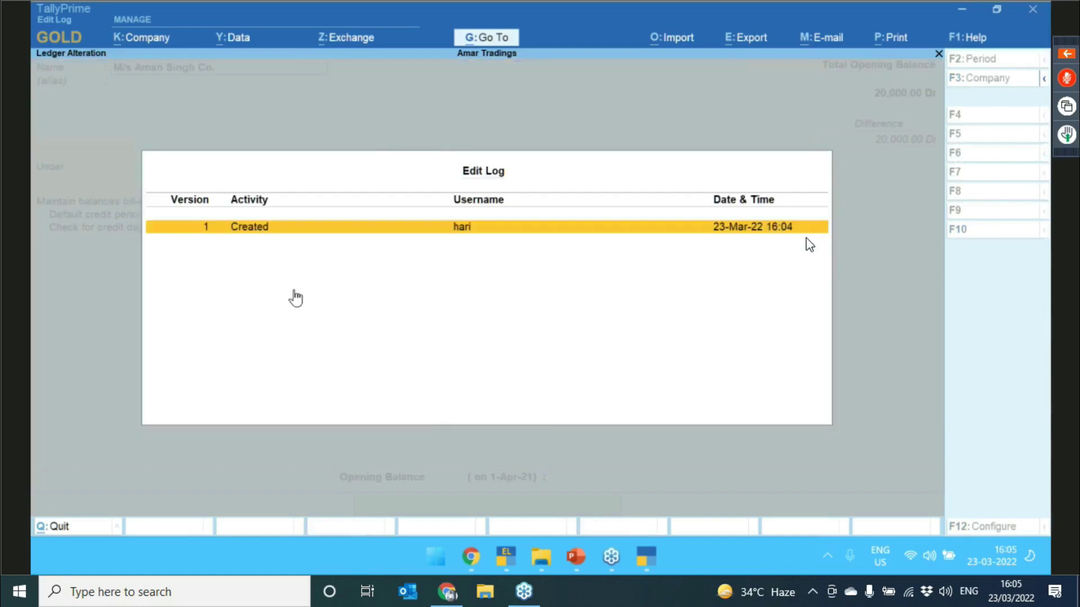
{"action": "key", "text": "Return"}
- Examine all the values recorded for version 1 of the ledger, and close the edit log
{"action": "key", "text": "Down"}
{"action": "key", "text": "Down"}
{"action": "key", "text": "Down"}
{"action": "key", "text": "Down"}
{"action": "key", "text": "Down"}
{"action": "key", "text": "Down"}
{"action": "key", "text": "Down"}
{"action": "key", "text": "Down"}
{"action": "key", "text": "Down"}
{"action": "key", "text": "Down"}
{"action": "key", "text": "Down"}
{"action": "key", "text": "Down"}
{"action": "key", "text": "Down"}
{"action": "key", "text": "Down"}
{"action": "key", "text": "Down"}
{"action": "key", "text": "Down"}
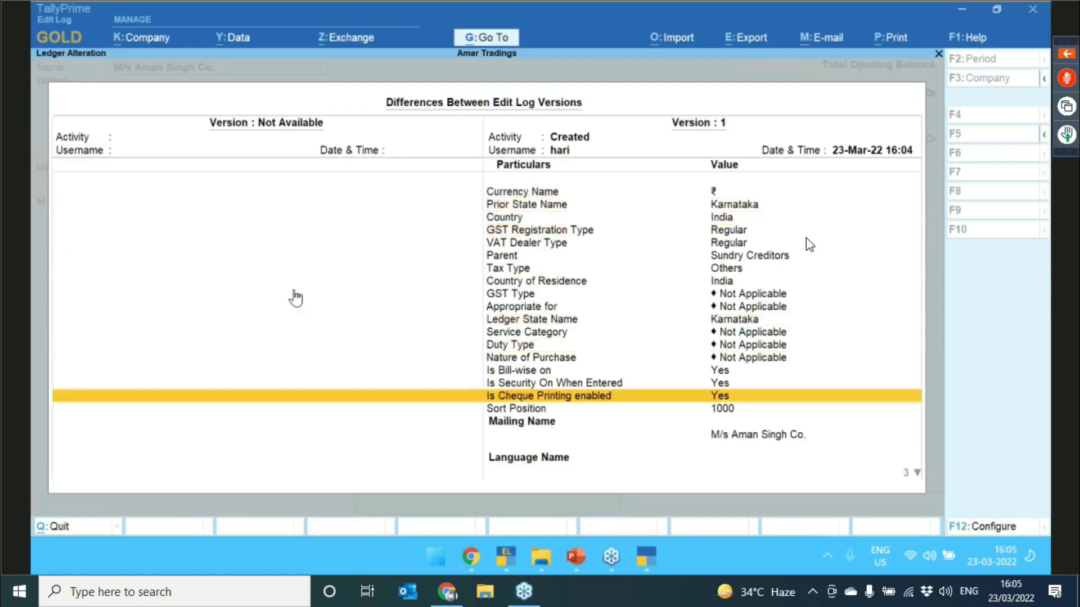
{"action": "key", "text": "Down"}
{"action": "key", "text": "Down"}
{"action": "key", "text": "Down"}
{"action": "key", "text": "Down"}
{"action": "key", "text": "Down"}
{"action": "key", "text": "Down"}
{"action": "key", "text": "Up"}
{"action": "key", "text": "Up"}
{"action": "key", "text": "Up"}
{"action": "key", "text": "Up"}
{"action": "key", "text": "Up"}
{"action": "key", "text": "Up"}
{"action": "key", "text": "Up"}
{"action": "key", "text": "Up"}
{"action": "key", "text": "Up"}
{"action": "key", "text": "Up"}
{"action": "key", "text": "Up"}
{"action": "key", "text": "Up"}
{"action": "key", "text": "Up"}
{"action": "key", "text": "Up"}
{"action": "key", "text": "Up"}
{"action": "key", "text": "Up"}
{"action": "key", "text": "Up"}
{"action": "key", "text": "Up"}
{"action": "key", "text": "Up"}
{"action": "key", "text": "Up"}
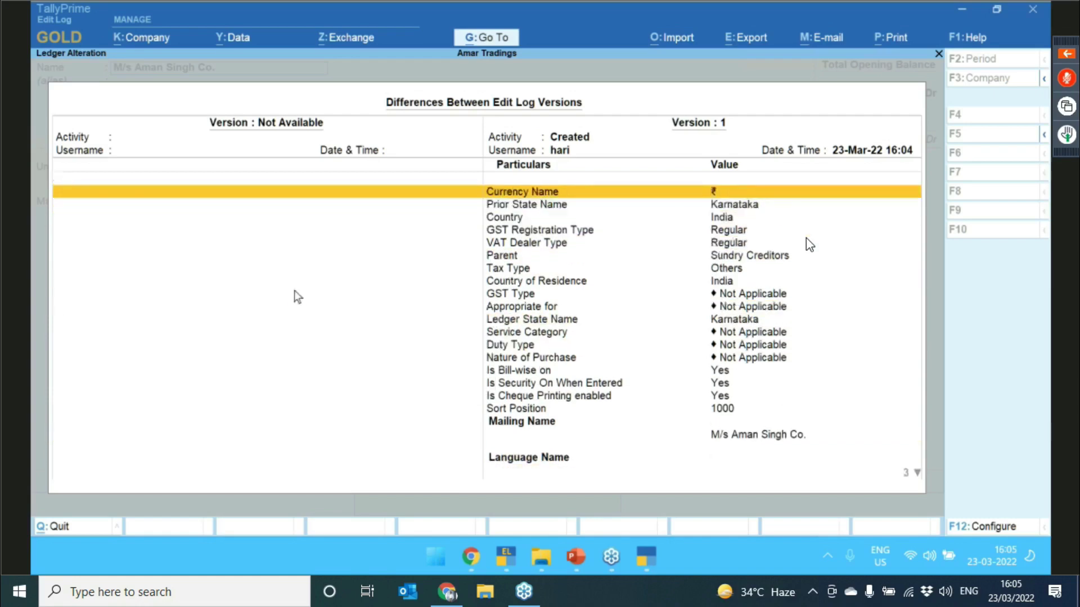
{"action": "key", "text": "Escape"}
{"action": "key", "text": "Escape"}
- Change the ledger's parent group to Sundry Debtors
{"action": "key", "text": "Return"}
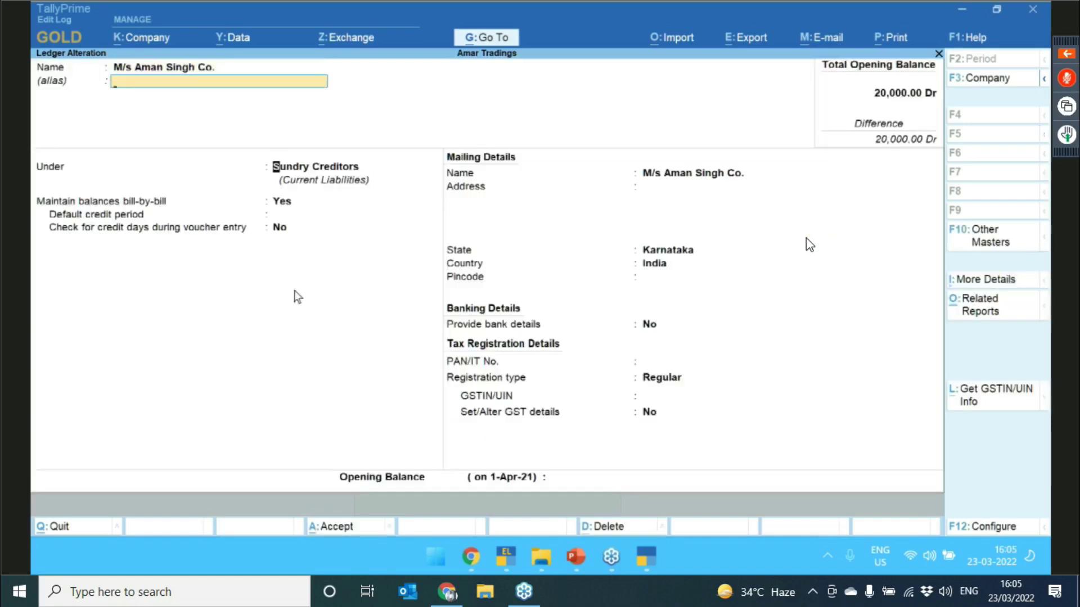
{"action": "key", "text": "Return"}
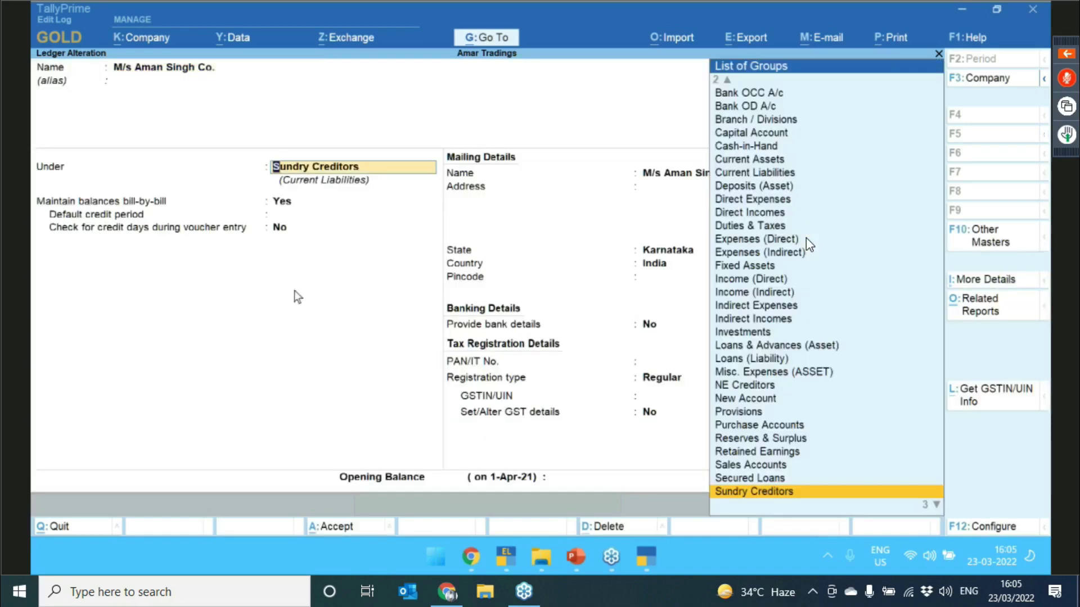
{"action": "type", "text": "Sun"}
{"action": "key", "text": "Down"}
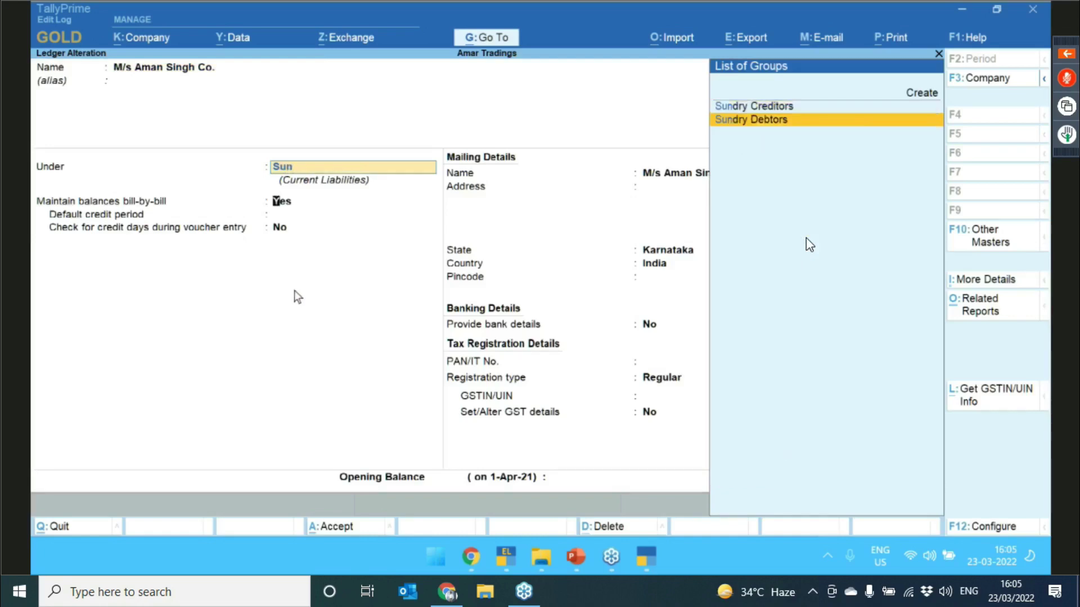
{"action": "key", "text": "Return"}
- Set the ledger's opening balance to 90,000 Dr, leave the bill-wise breakup on account, and save the alteration
{"action": "key", "text": "Return"}
{"action": "key", "text": "Return"}
{"action": "key", "text": "Return"}
{"action": "key", "text": "Return"}
{"action": "key", "text": "Return"}
{"action": "key", "text": "Return"}
{"action": "key", "text": "Return"}
{"action": "key", "text": "Return"}
{"action": "key", "text": "Return"}
{"action": "key", "text": "Return"}
{"action": "key", "text": "Return"}
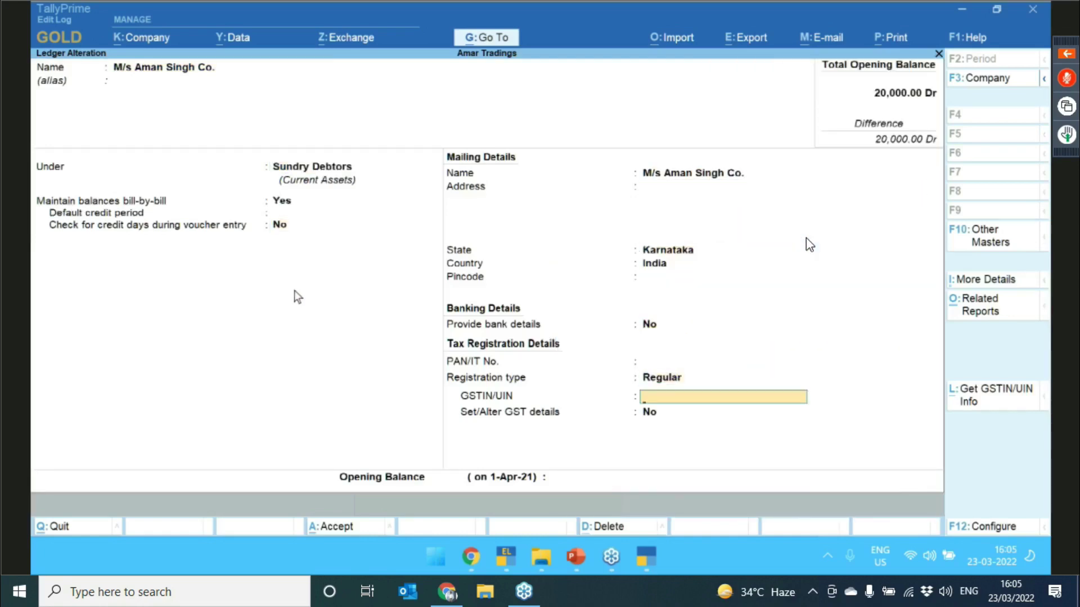
{"action": "key", "text": "Return"}
{"action": "key", "text": "Return"}
{"action": "type", "text": "90000"}
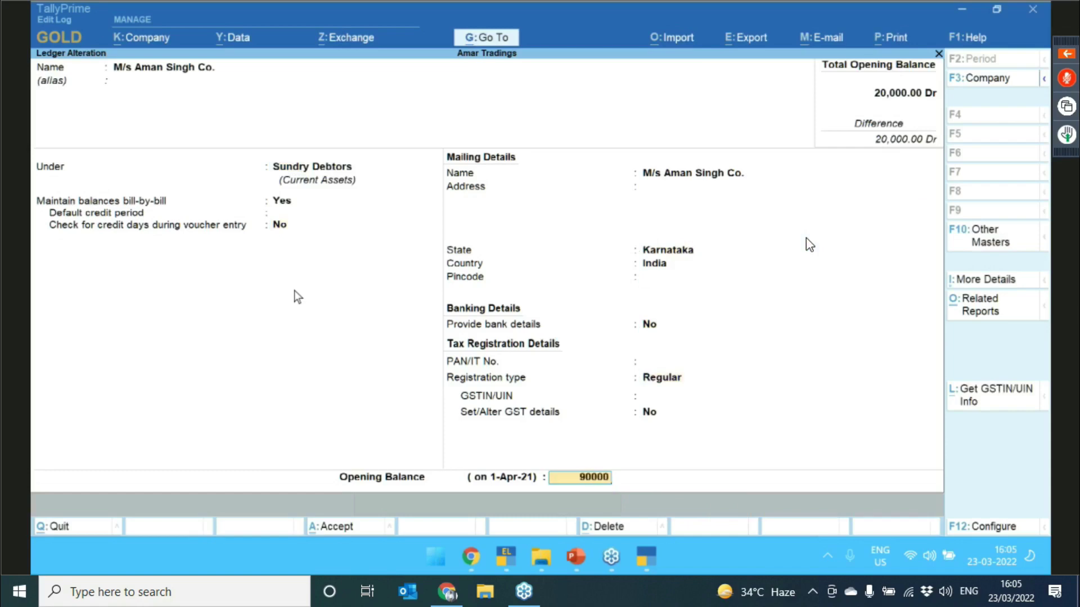
{"action": "key", "text": "Return"}
{"action": "key", "text": "Return"}
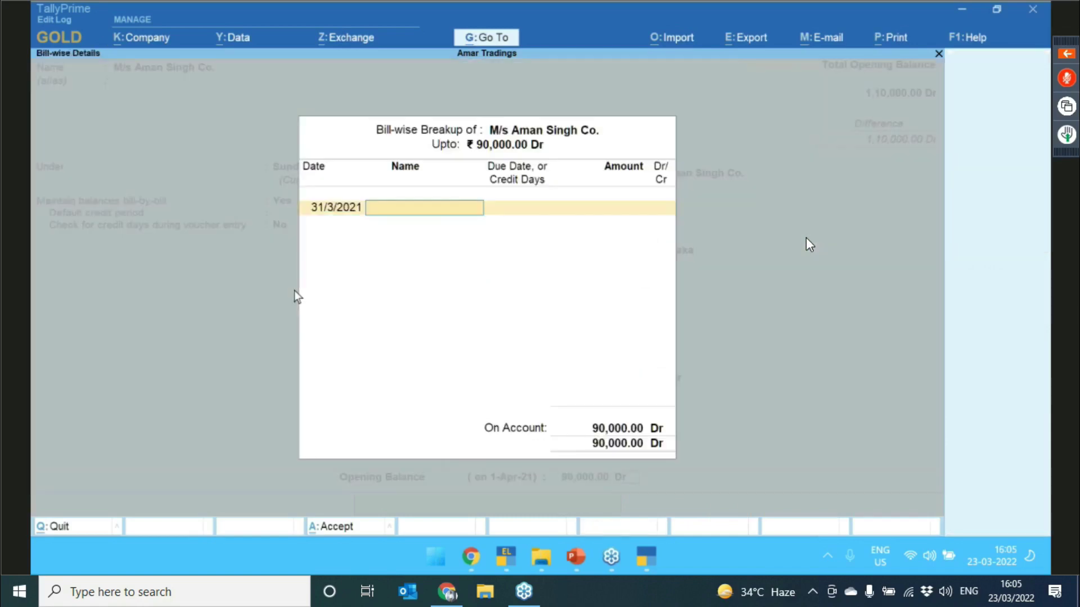
{"action": "key", "text": "Return"}
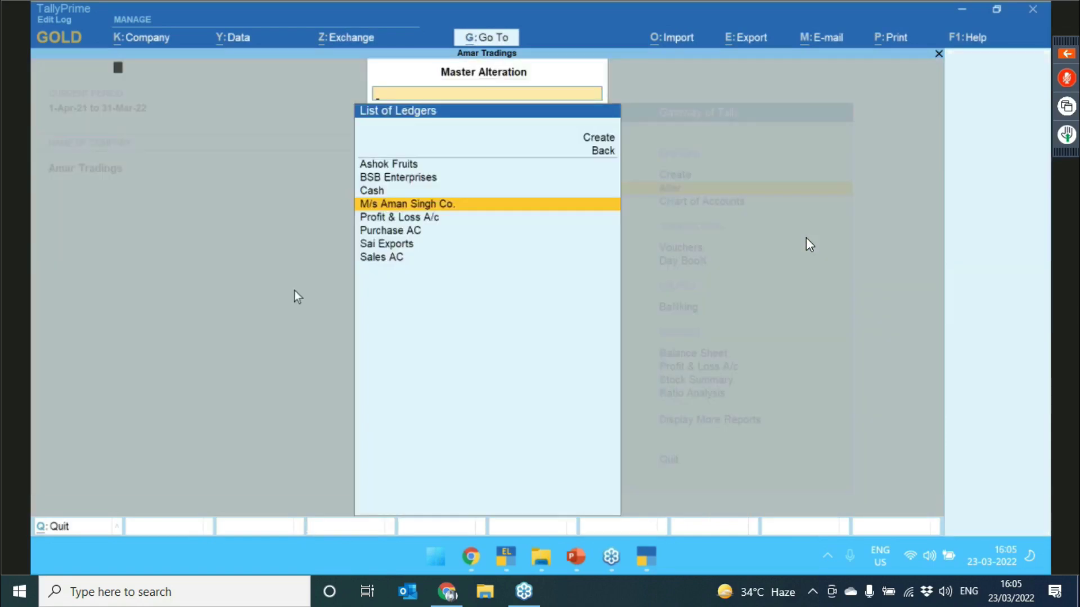
{"action": "key", "text": "Return"}
{"action": "key", "text": "alt+q"}
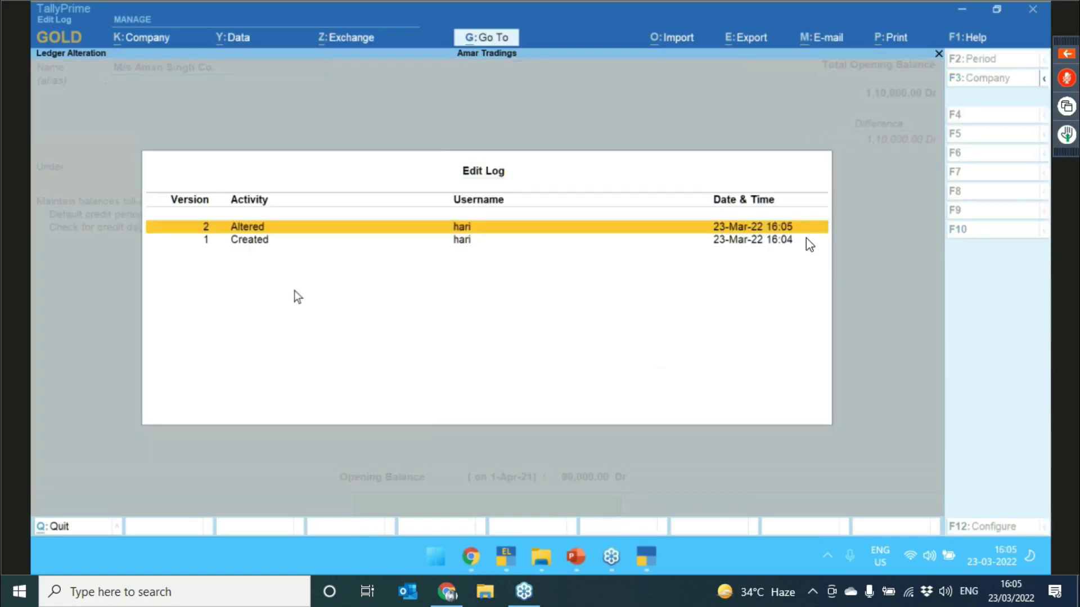
{"action": "key", "text": "Return"}
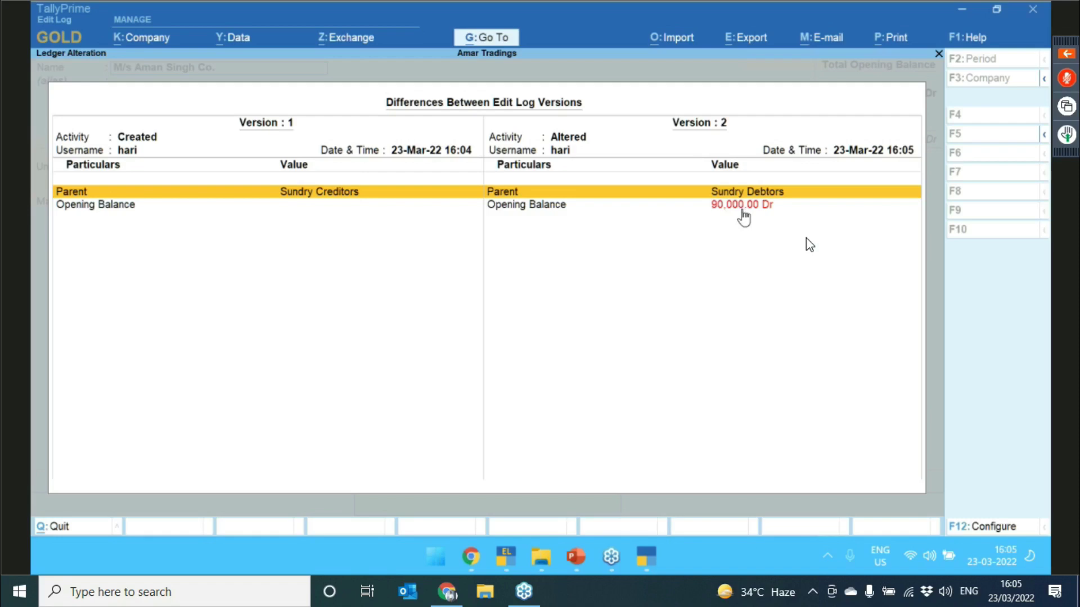
{"action": "key", "text": "Escape"}
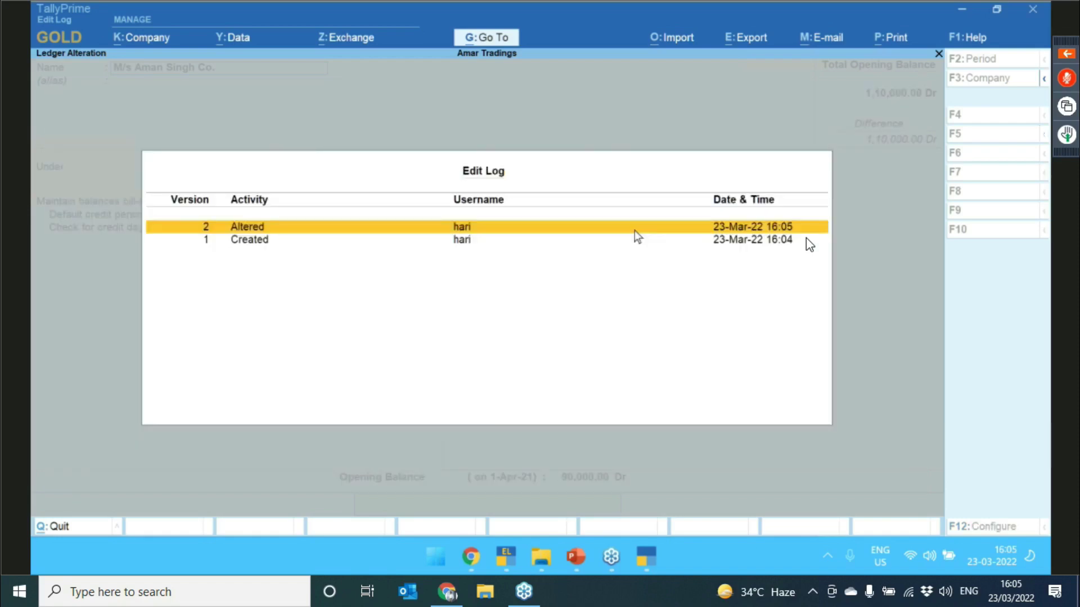
{"action": "key", "text": "Escape"}
{"action": "key", "text": "Escape"}
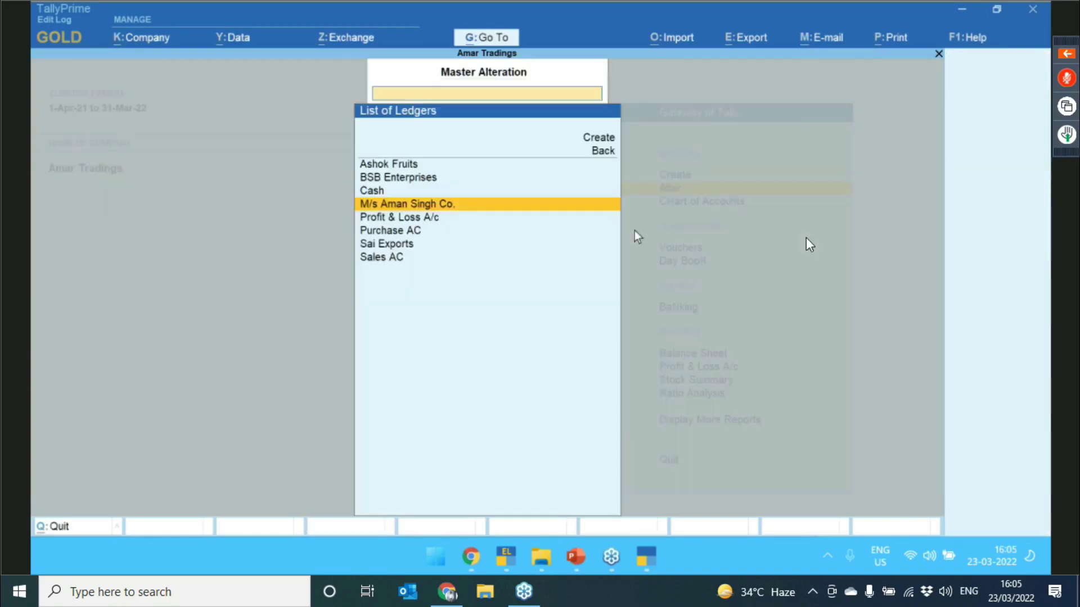
{"action": "key", "text": "Escape"}
{"action": "key", "text": "Escape"}
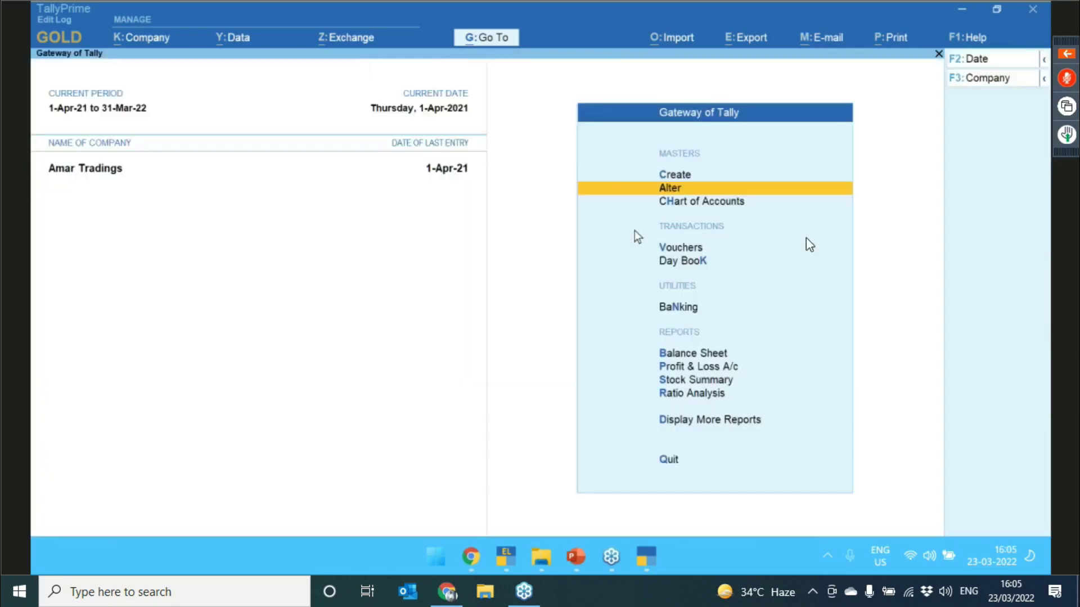
- View the Day Book for 1-Apr-21 and return to the Gateway of Tally
{"action": "key", "text": "d"}
{"action": "key", "text": "k"}
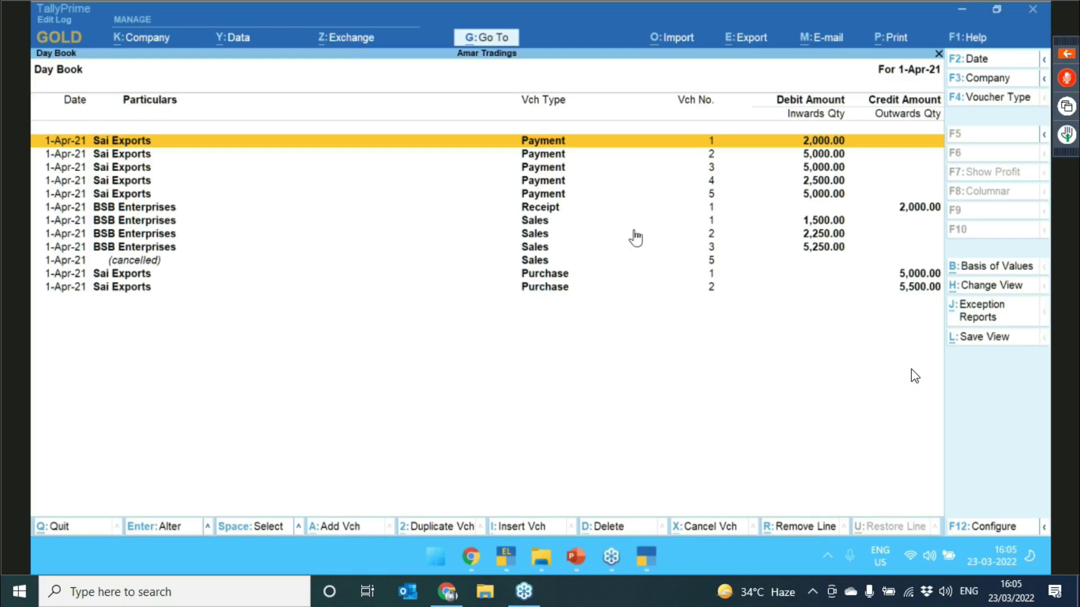
{"action": "key", "text": "Escape"}
{"action": "key", "text": "Escape"}
- Open the list of ledgers in the Chart of Accounts
{"action": "key", "text": "Down"}
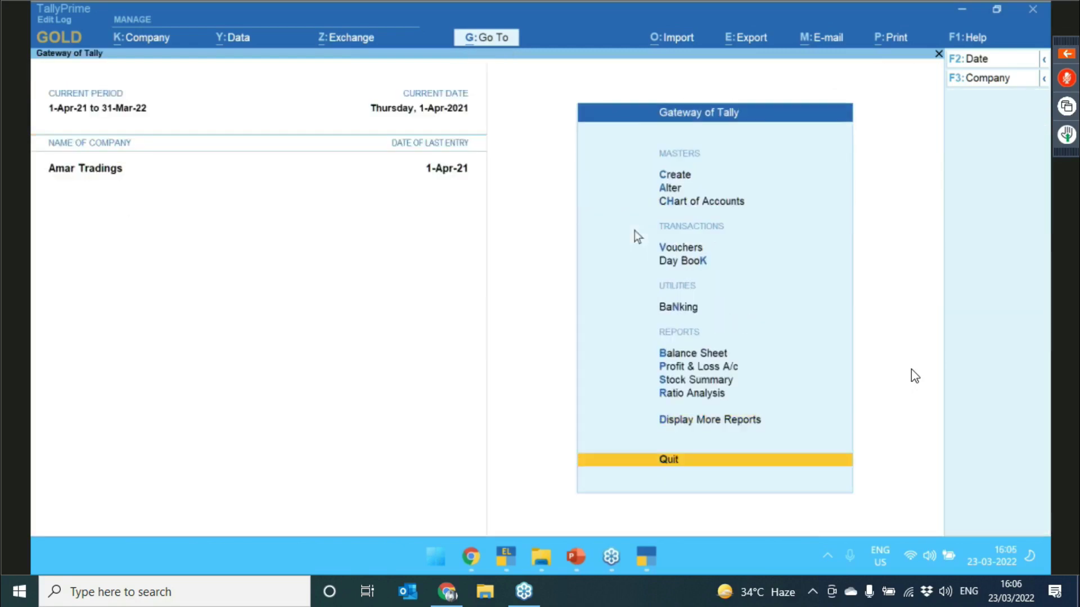
{"action": "key", "text": "Up"}
{"action": "key", "text": "Up"}
{"action": "key", "text": "Up"}
{"action": "key", "text": "Up"}
{"action": "key", "text": "Up"}
{"action": "key", "text": "Up"}
{"action": "key", "text": "Up"}
{"action": "key", "text": "Up"}
{"action": "key", "text": "Up"}
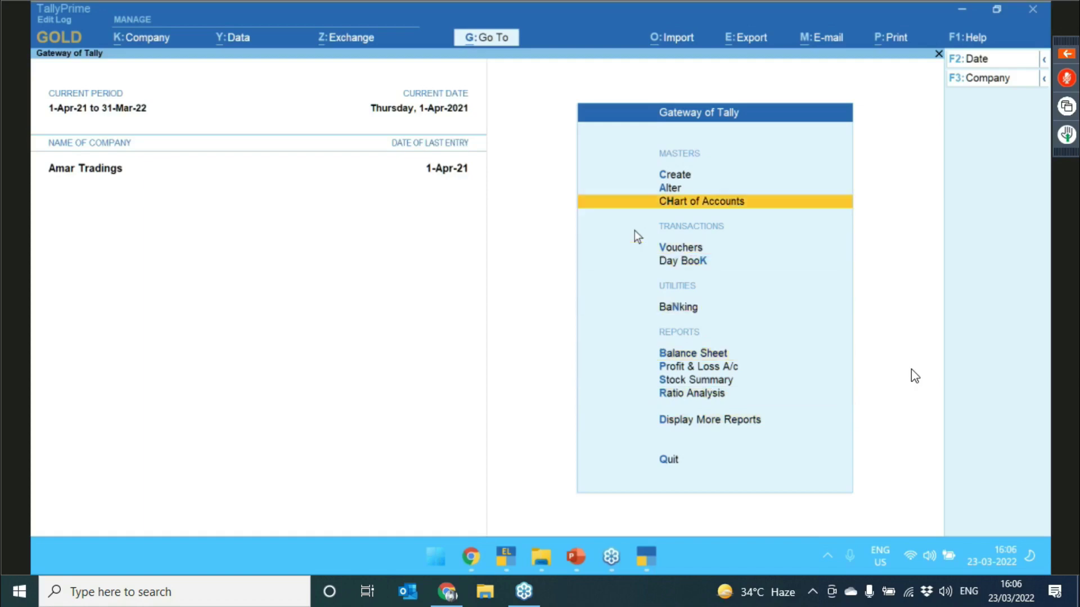
{"action": "key", "text": "Return"}
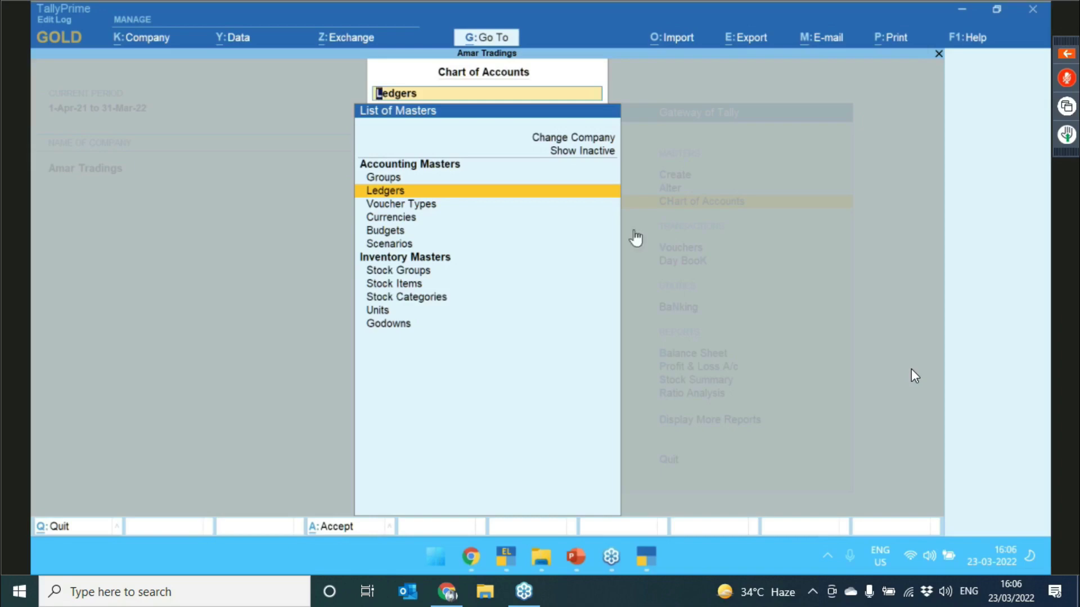
{"action": "key", "text": "Return"}
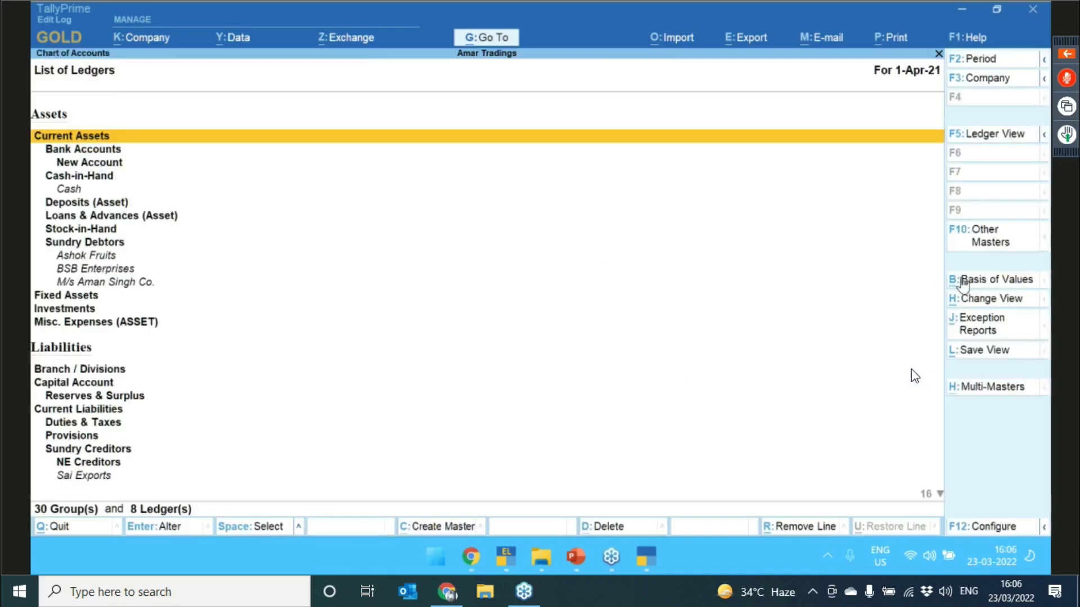
- Configure the ledger list's basis of values to show Altered Ledgers and include deleted ledgers
{"action": "left_click", "coordinate": [963, 281]}
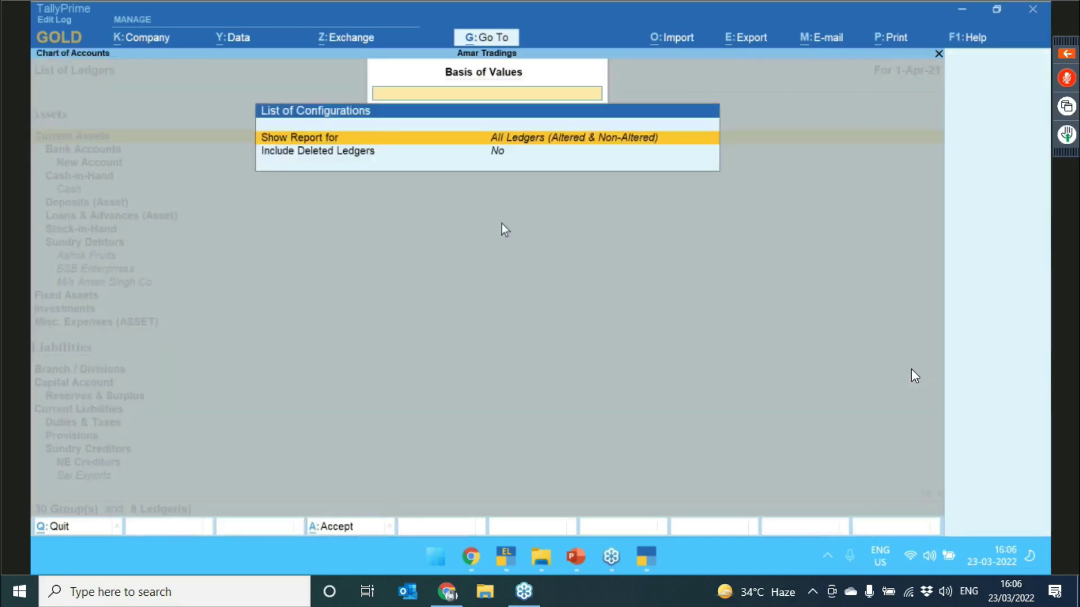
{"action": "key", "text": "Return"}
{"action": "key", "text": "Down"}
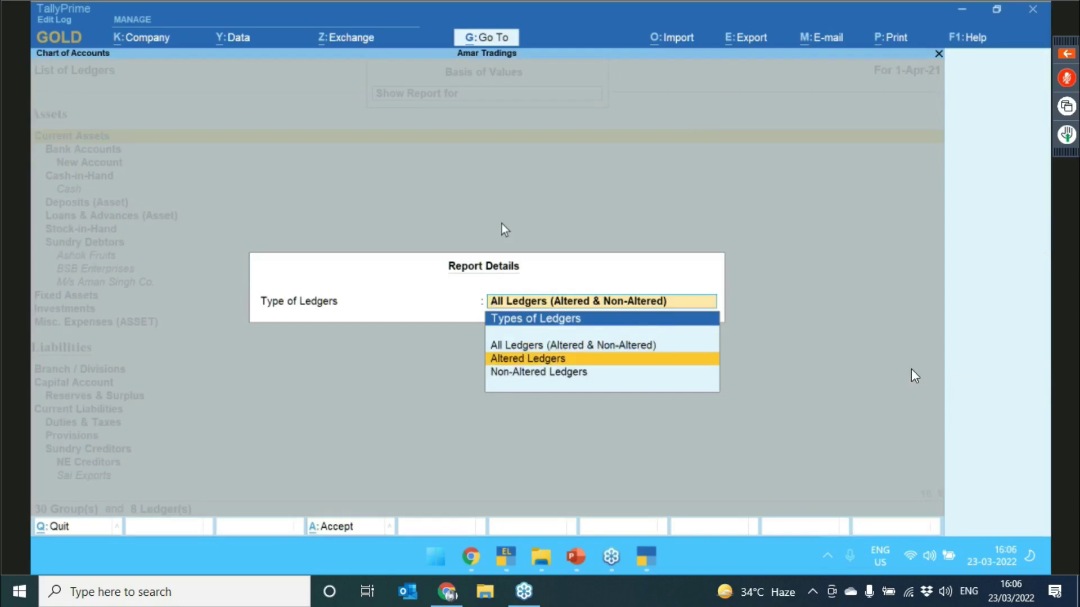
{"action": "key", "text": "Return"}
{"action": "key", "text": "Down"}
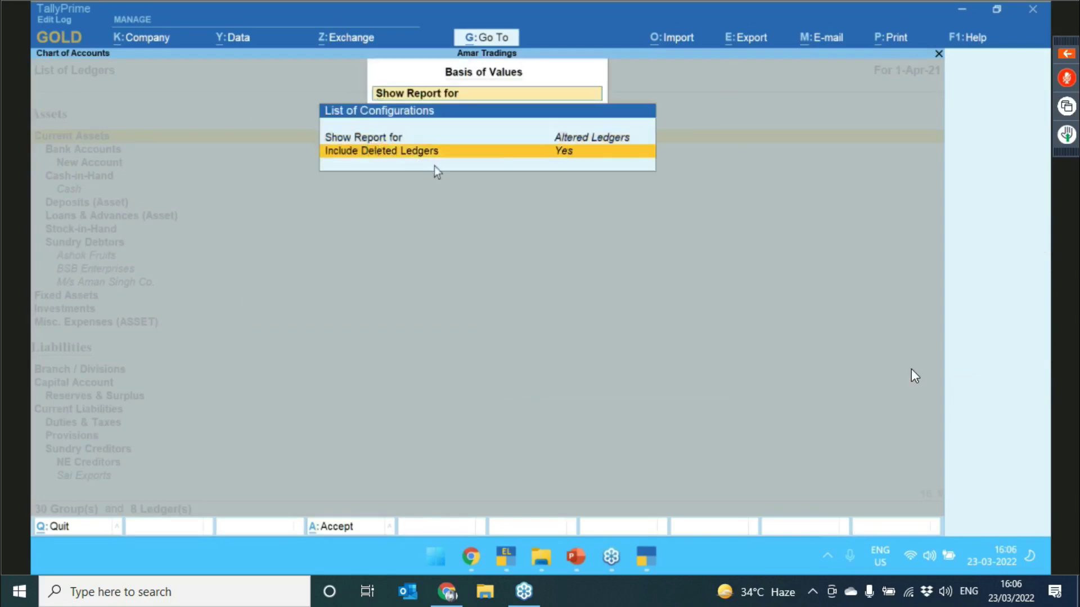
{"action": "key", "text": "Up"}
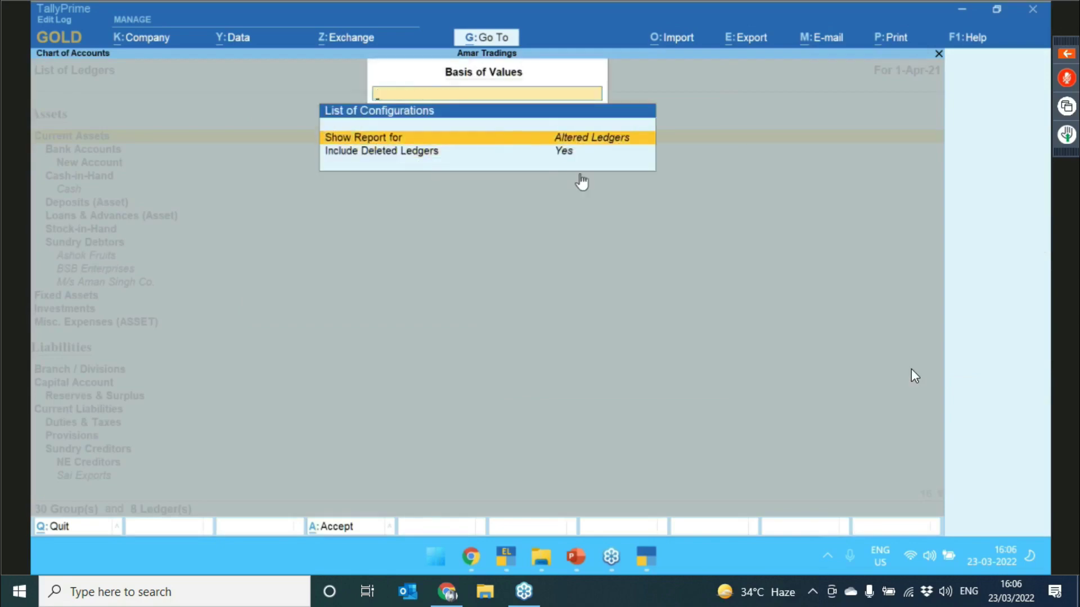
{"action": "key", "text": "ctrl+a"}
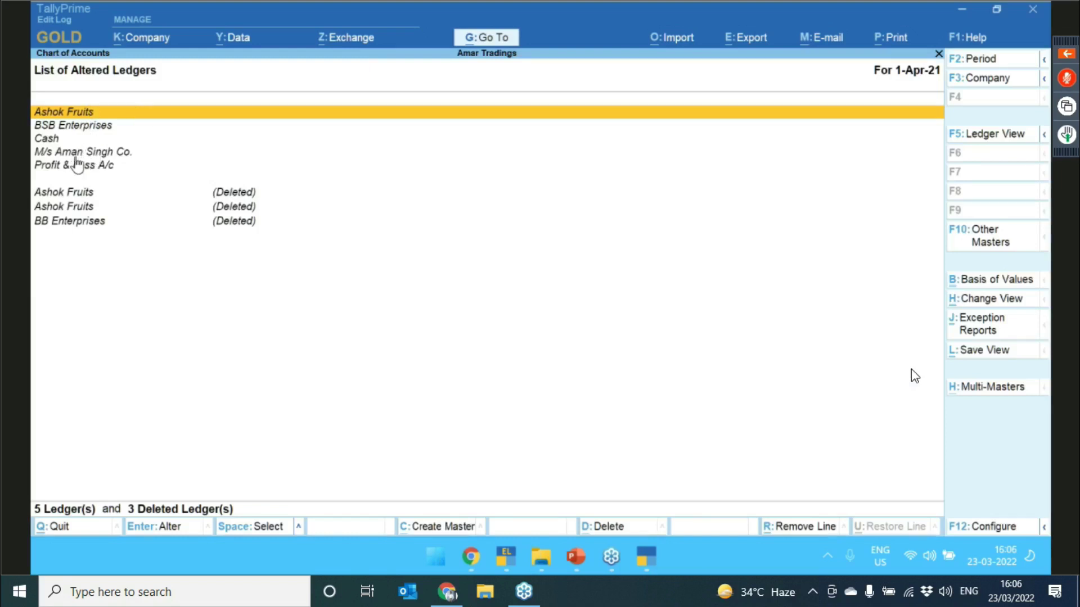
- Open the non-deleted Ashok Fruits ledger, view its edit log, and quit the alteration without saving
{"action": "key", "text": "Return"}
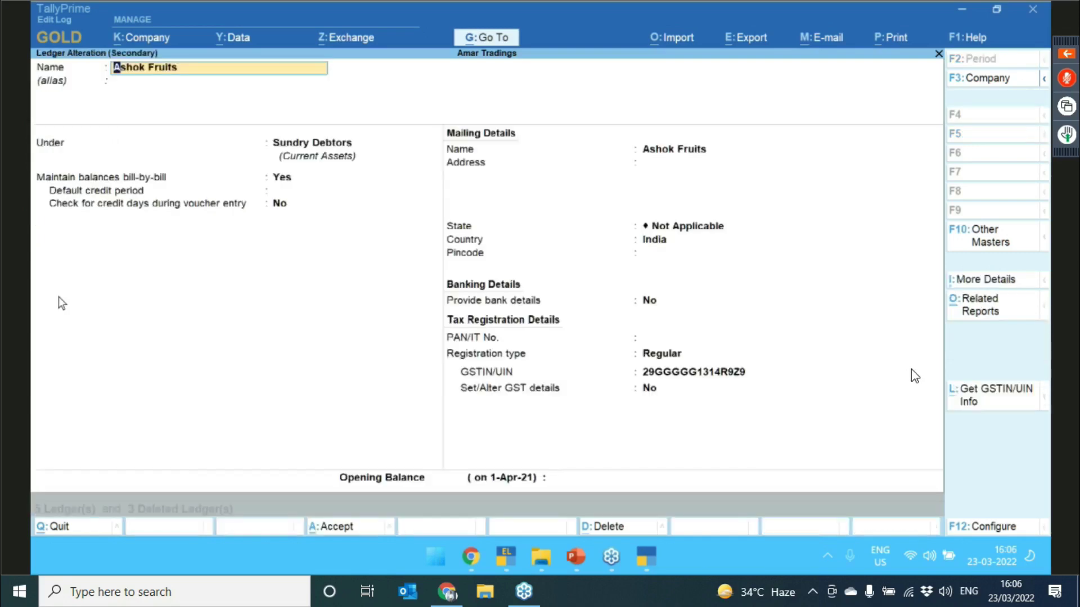
{"action": "key", "text": "alt+q"}
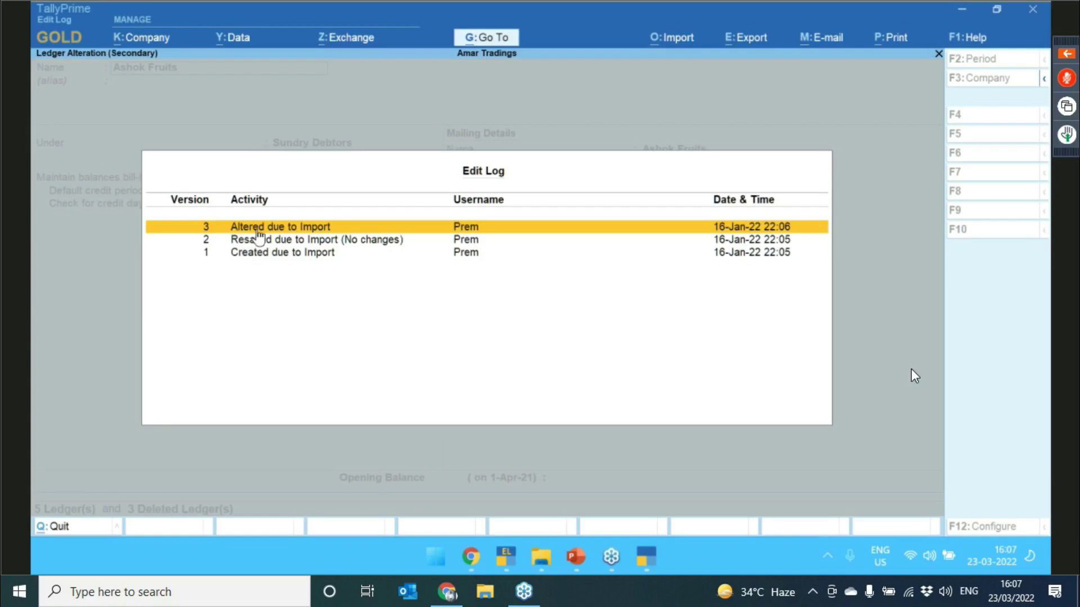
{"action": "key", "text": "Escape"}
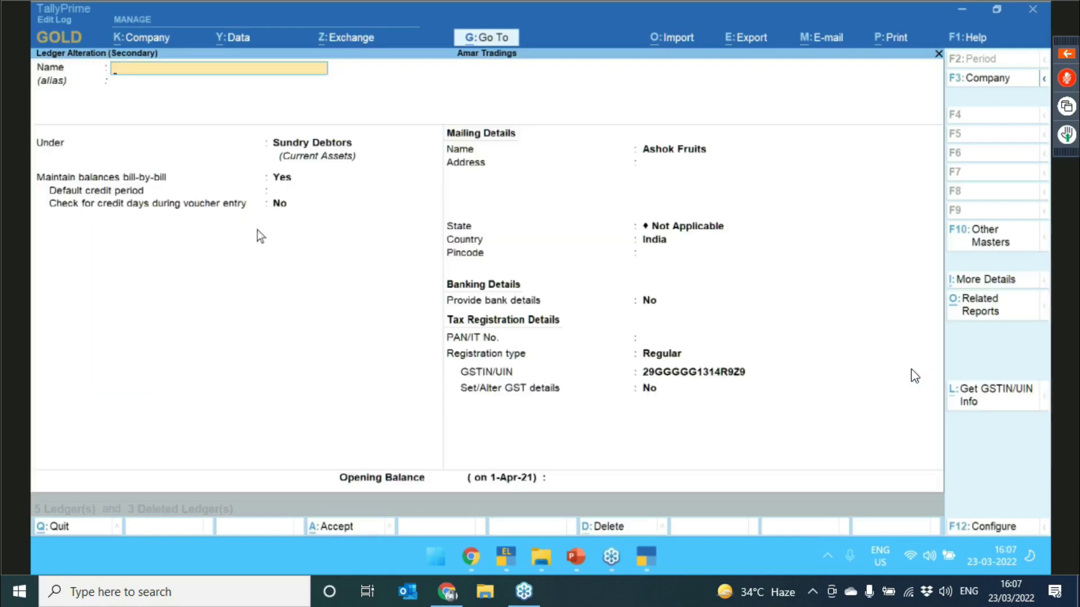
{"action": "key", "text": "Escape"}
{"action": "key", "text": "y"}
- View the edit log of the deleted BB Enterprises ledger
{"action": "key", "text": "Down"}
{"action": "key", "text": "Down"}
{"action": "key", "text": "Down"}
{"action": "key", "text": "Down"}
{"action": "key", "text": "Down"}
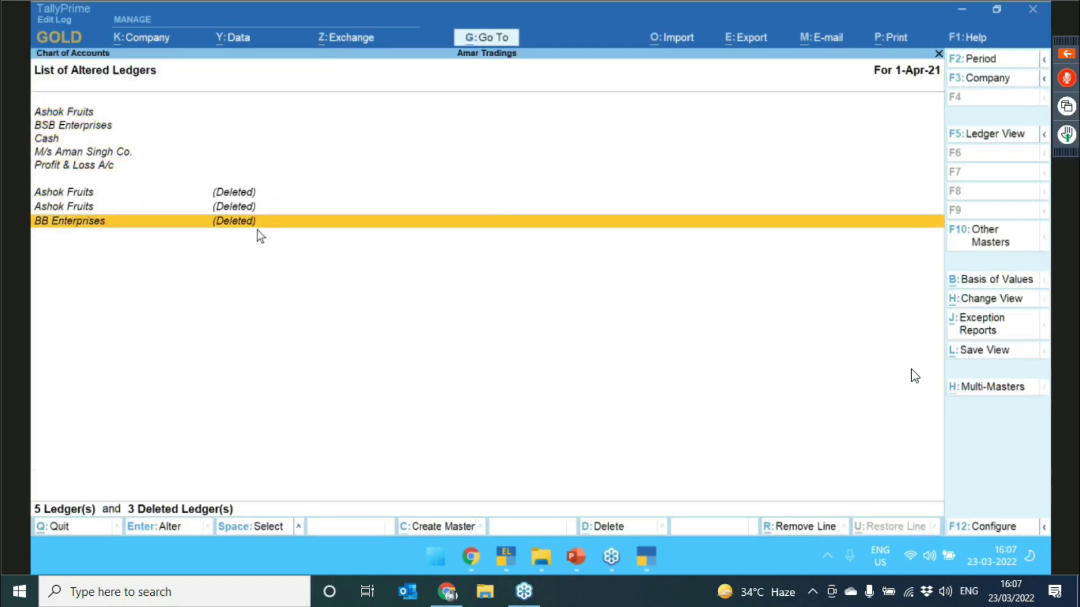
{"action": "key", "text": "Up"}
{"action": "key", "text": "Up"}
{"action": "key", "text": "Down"}
{"action": "key", "text": "Down"}
{"action": "key", "text": "Up"}
{"action": "key", "text": "Up"}
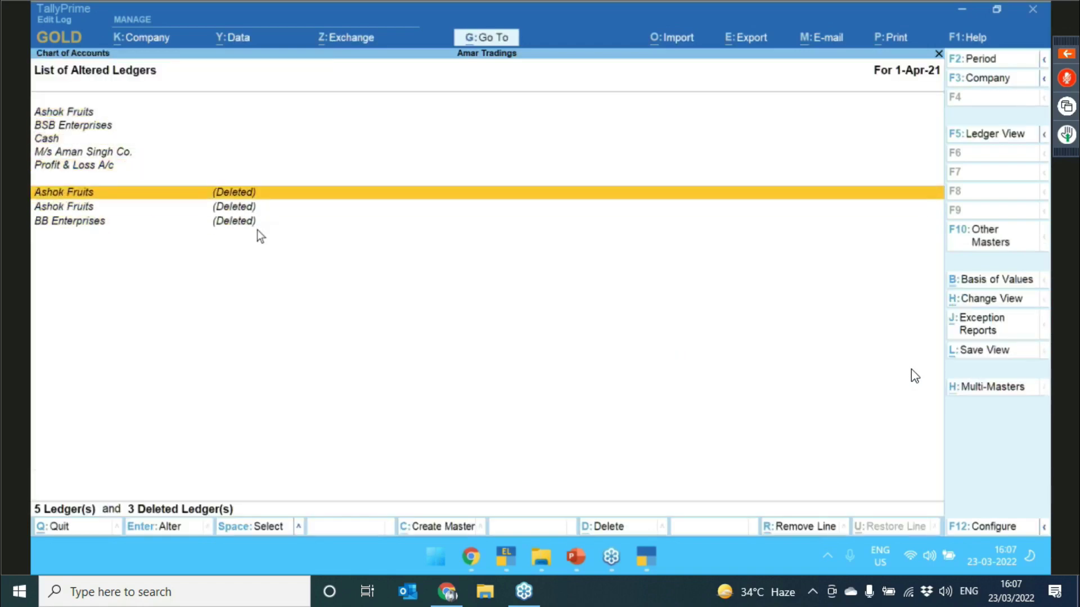
{"action": "key", "text": "Down"}
{"action": "key", "text": "Down"}
{"action": "key", "text": "Return"}
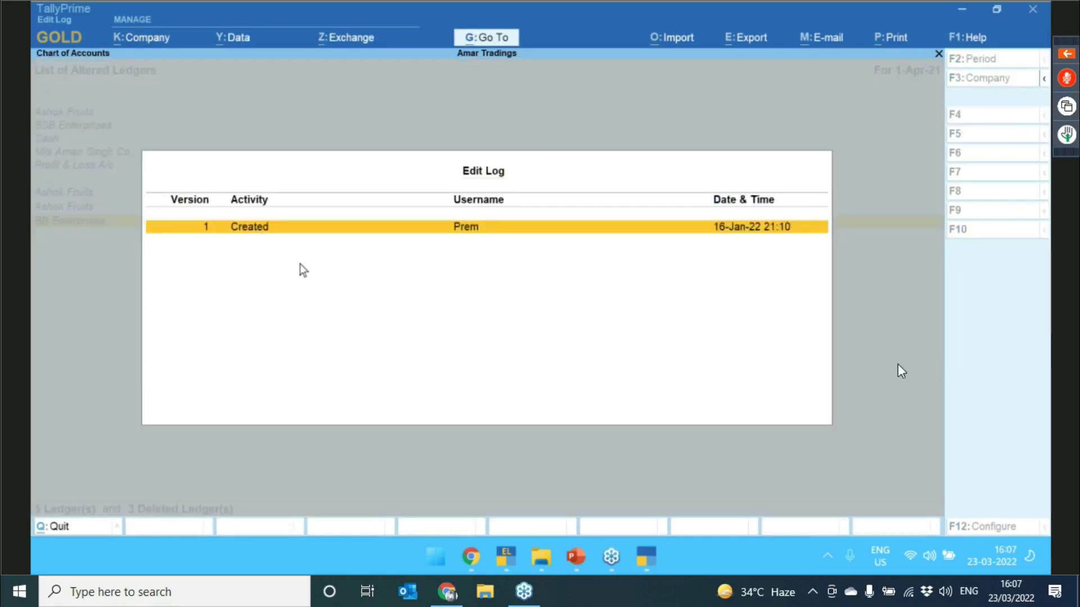
{"action": "key", "text": "Escape"}
- View the edit log of the second deleted Ashok Fruits ledger
{"action": "key", "text": "Up"}
{"action": "key", "text": "Return"}
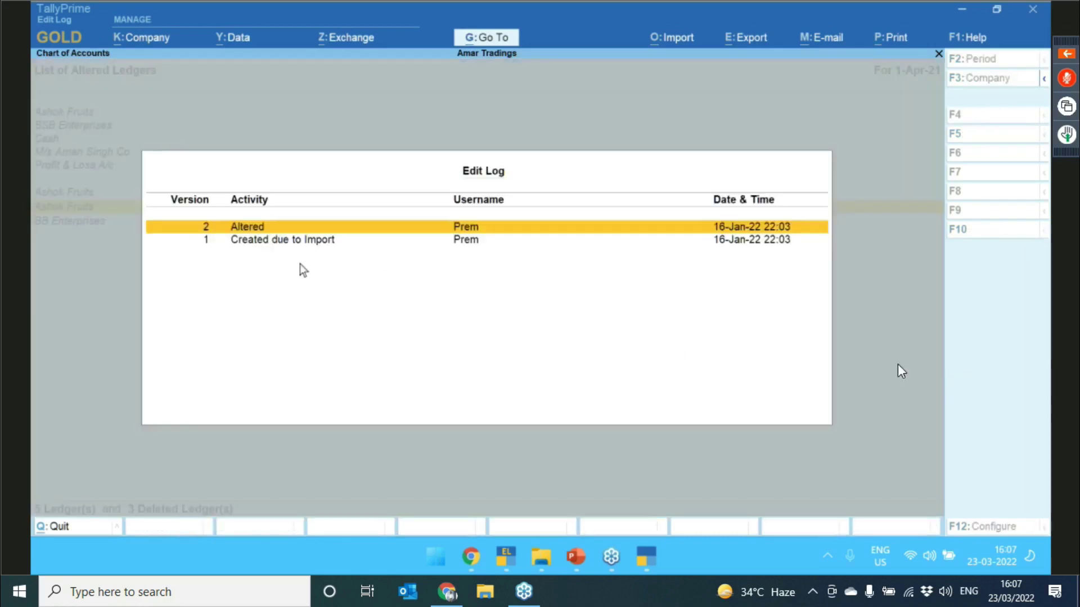
{"action": "key", "text": "Escape"}
- View the edit log of the first deleted Ashok Fruits ledger and return to the Gateway of Tally
{"action": "key", "text": "Up"}
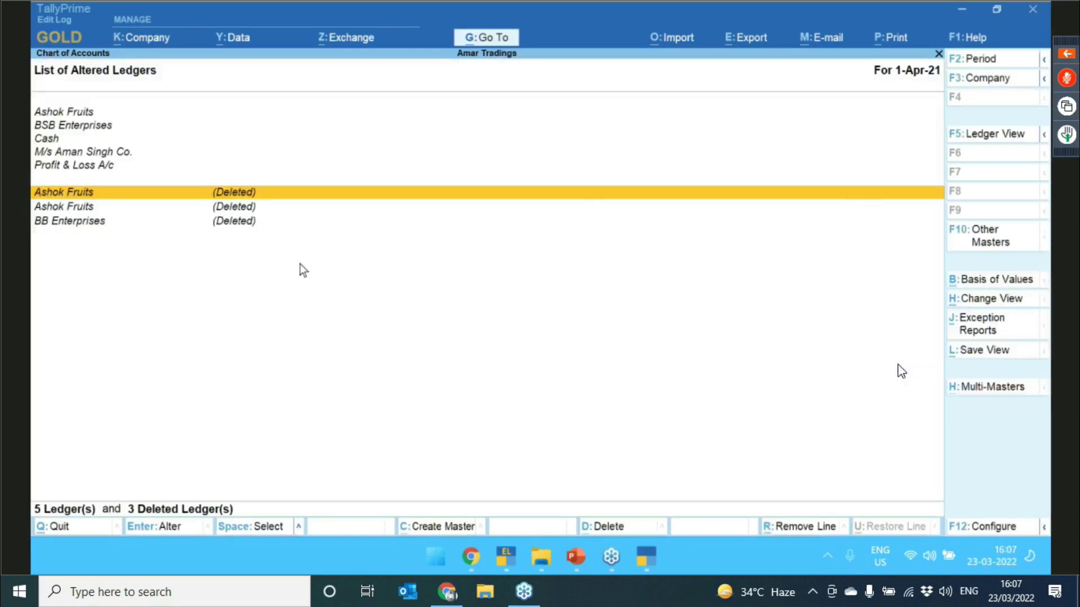
{"action": "key", "text": "Return"}
{"action": "key", "text": "Escape"}
{"action": "key", "text": "Escape"}
{"action": "key", "text": "Escape"}
{"action": "key", "text": "Escape"}
{"action": "key", "text": "Escape"}
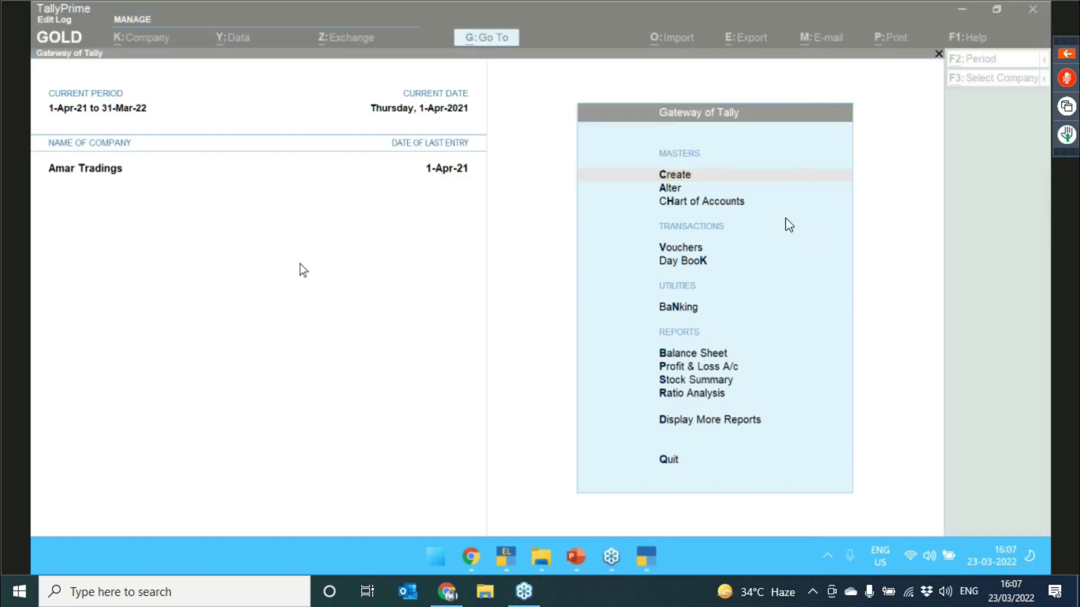
- Switch to the PowerPoint slideshow, advance to the slide on voucher numbering impact, and return to TallyPrime
{"action": "key", "text": "alt+Tab"}
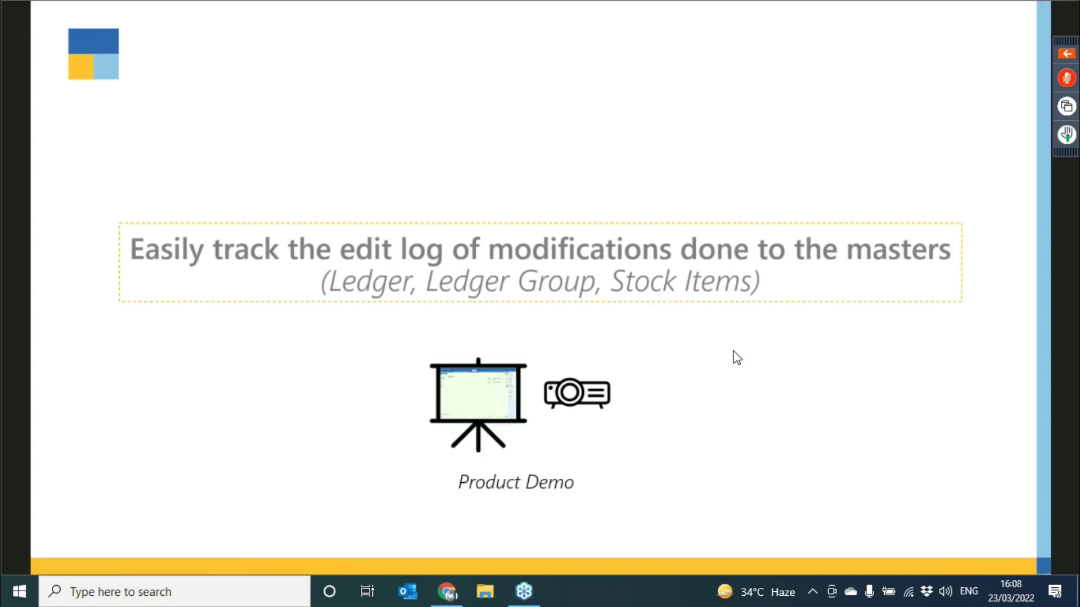
{"action": "key", "text": "Right"}
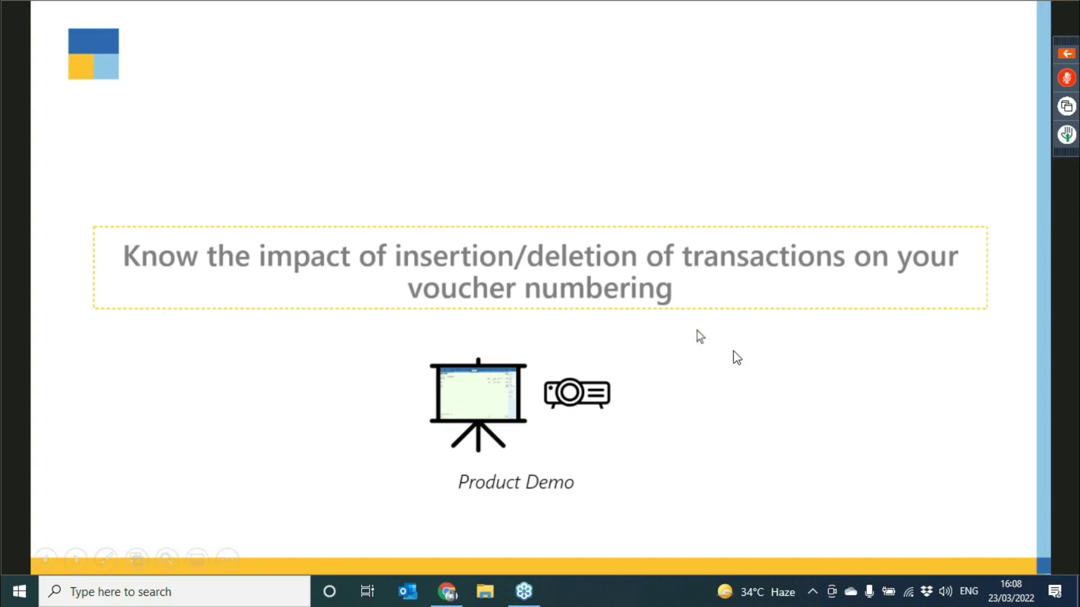
{"action": "key", "text": "alt+Tab"}
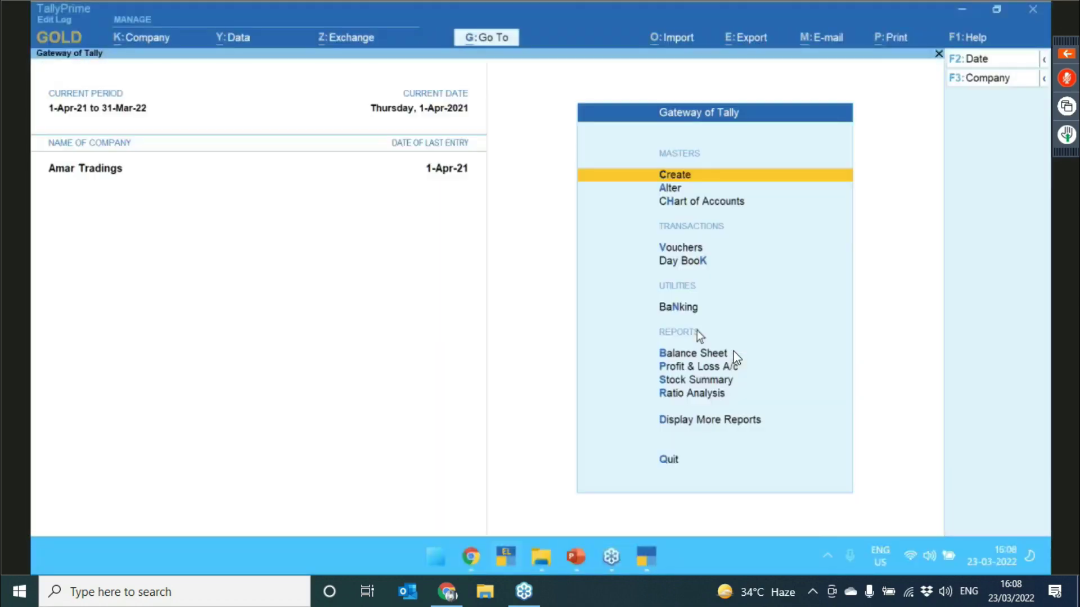
- Shut the Amar Tradings company
{"action": "key", "text": "alt+k"}
{"action": "key", "text": "Down"}
{"action": "key", "text": "Down"}
{"action": "key", "text": "Down"}
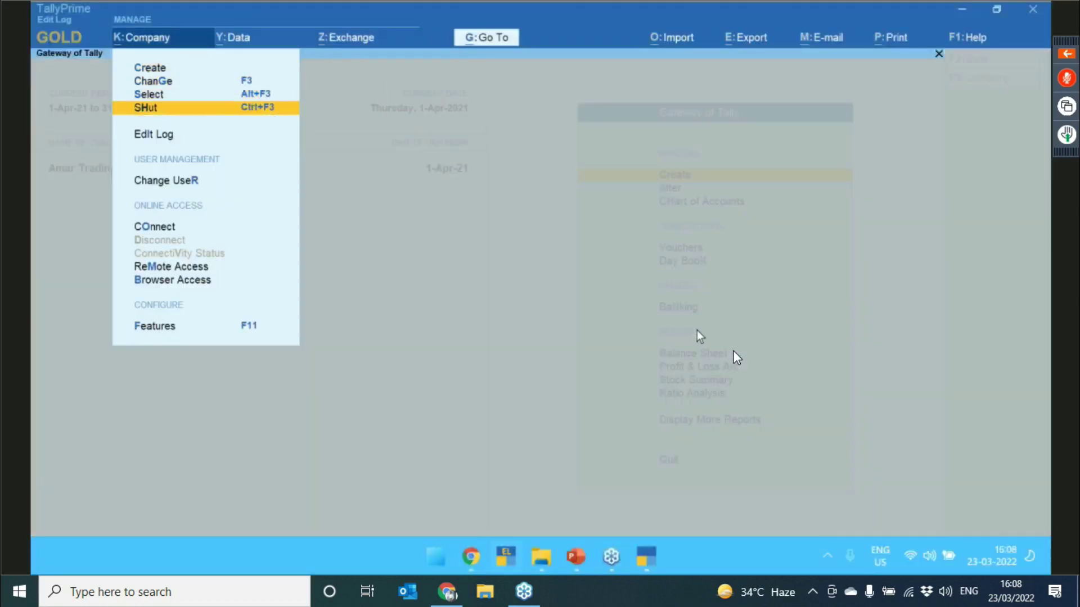
{"action": "key", "text": "Return"}
{"action": "key", "text": "Return"}
- Select the company Ganesh and Co., and log in with the username and password
{"action": "key", "text": "Down"}
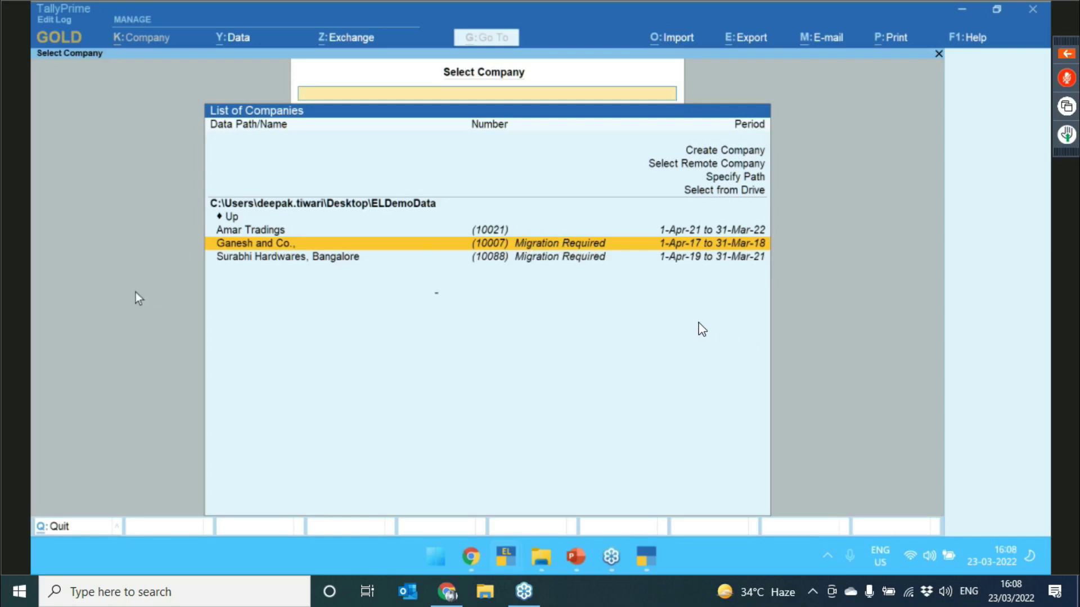
{"action": "key", "text": "Return"}
{"action": "type", "text": "a"}
{"action": "key", "text": "Return"}
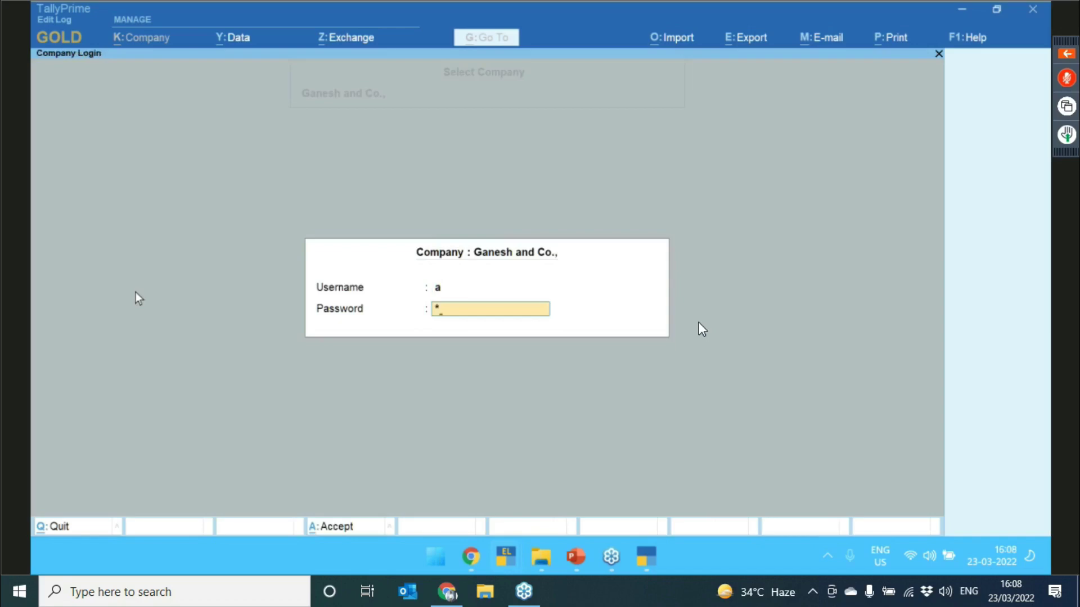
{"action": "type", "text": "a"}
{"action": "key", "text": "Return"}
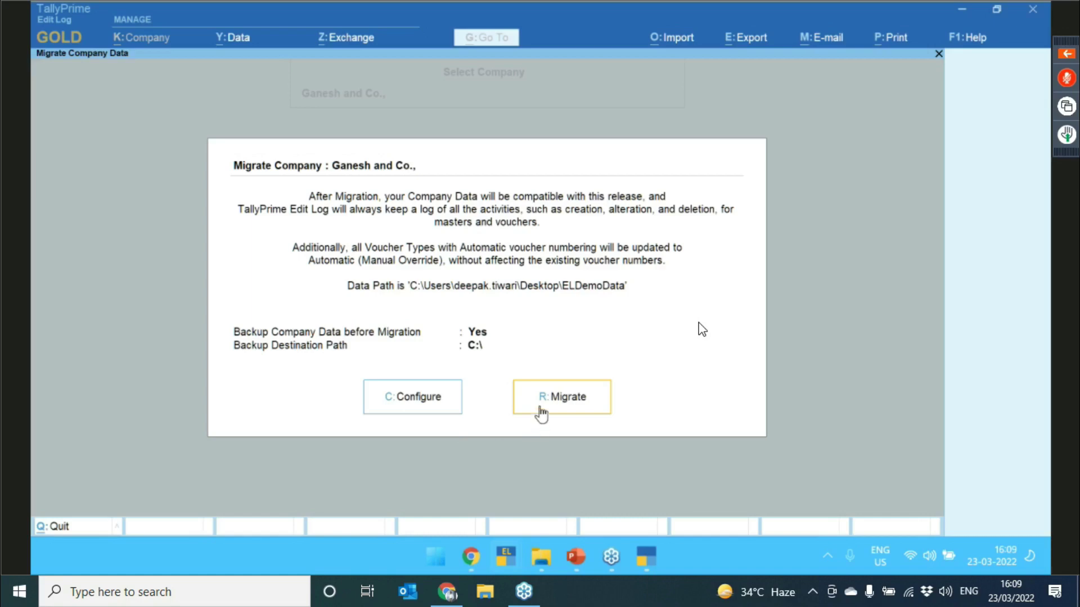
- Set Backup Company Data before Migration to No and migrate the Ganesh and Co., company data
{"action": "left_click", "coordinate": [426, 398]}
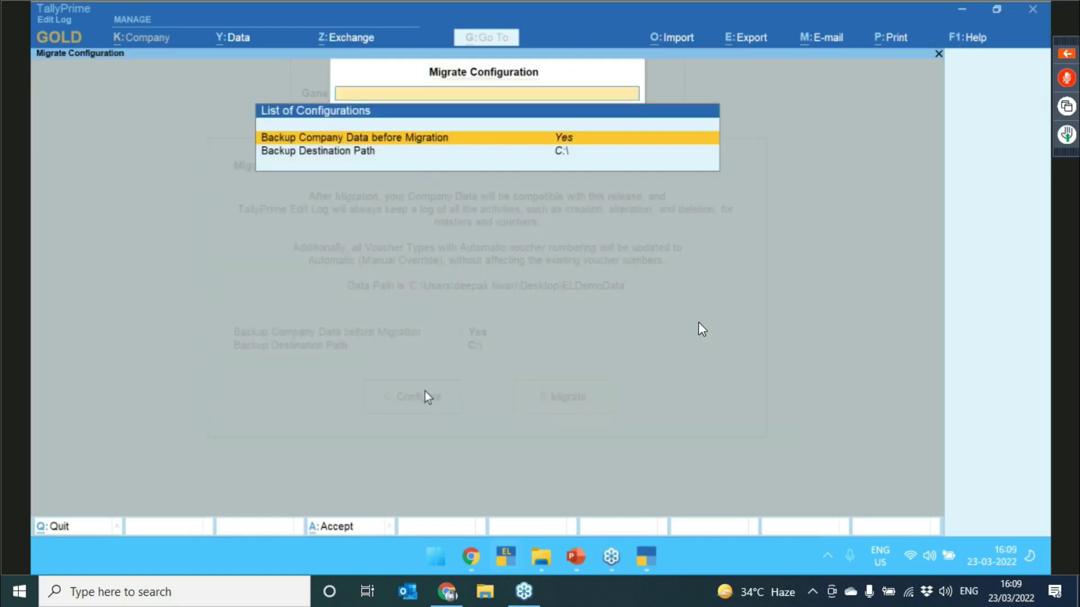
{"action": "key", "text": "Return"}
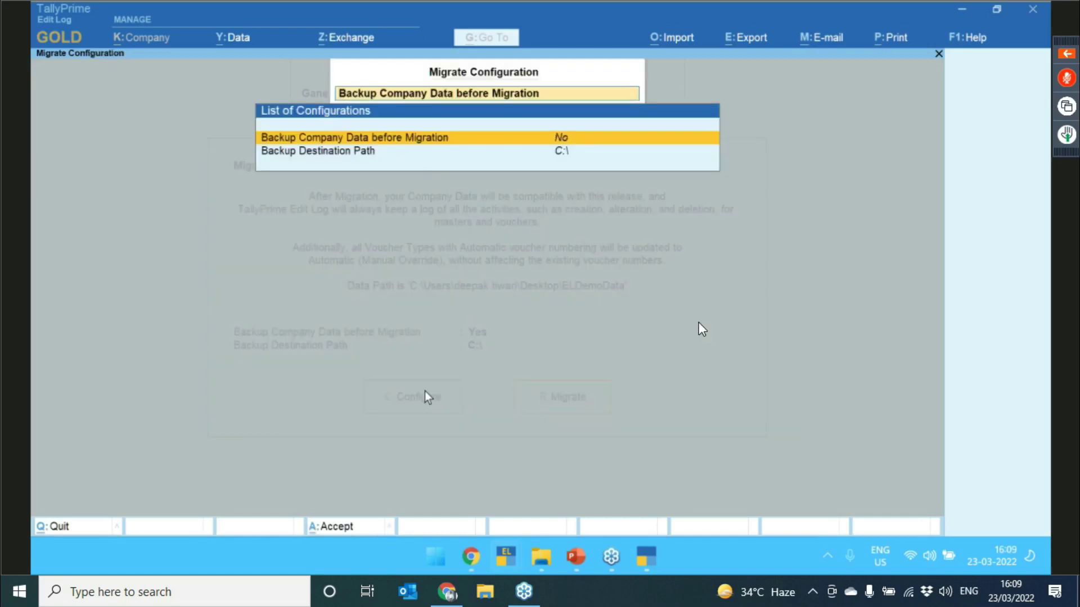
{"action": "key", "text": "ctrl+a"}
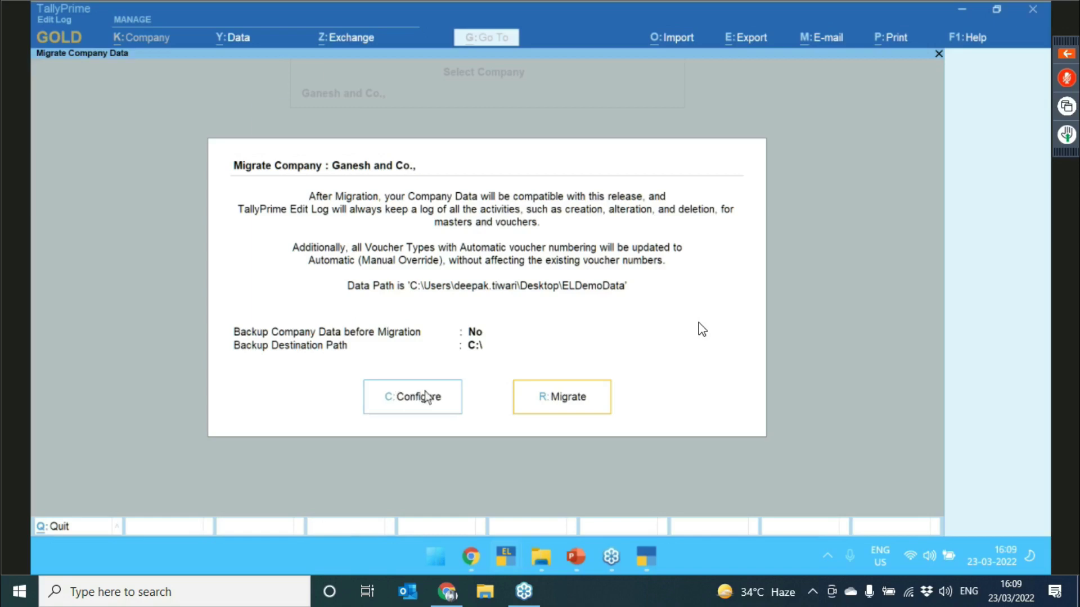
{"action": "left_click", "coordinate": [426, 396]}
{"action": "key", "text": "ctrl+a"}
{"action": "left_click", "coordinate": [586, 401]}
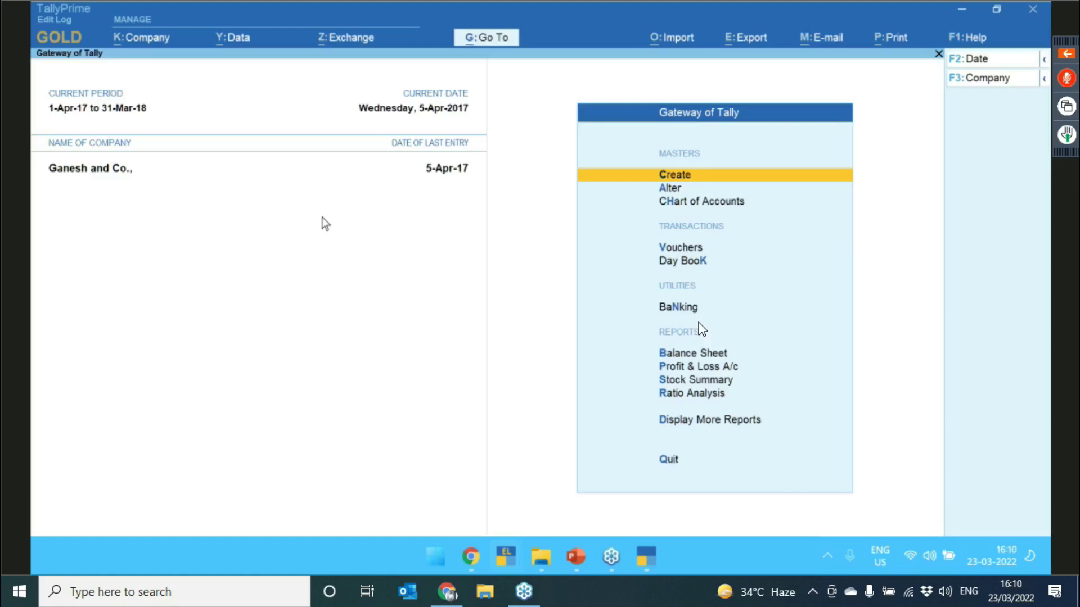
- Open the Day Book and set its period to 1-Apr-17 to 5-Apr-17
{"action": "key", "text": "d"}
{"action": "key", "text": "d"}
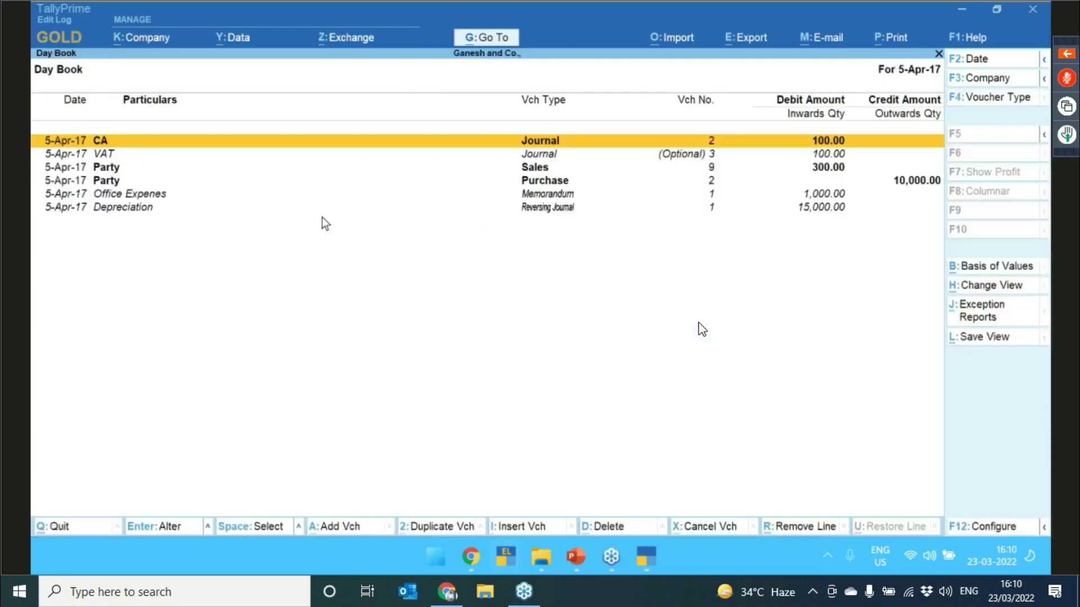
{"action": "key", "text": "F2"}
{"action": "key", "text": "Return"}
- Examine the voucher numbers of the sales entries across the Day Book
{"action": "key", "text": "Up"}
{"action": "key", "text": "Up"}
{"action": "key", "text": "Up"}
{"action": "key", "text": "Up"}
{"action": "key", "text": "Up"}
{"action": "key", "text": "Up"}
{"action": "key", "text": "Up"}
{"action": "key", "text": "Up"}
{"action": "key", "text": "Up"}
{"action": "key", "text": "Up"}
{"action": "key", "text": "Up"}
{"action": "key", "text": "Up"}
{"action": "key", "text": "Up"}
{"action": "key", "text": "Up"}
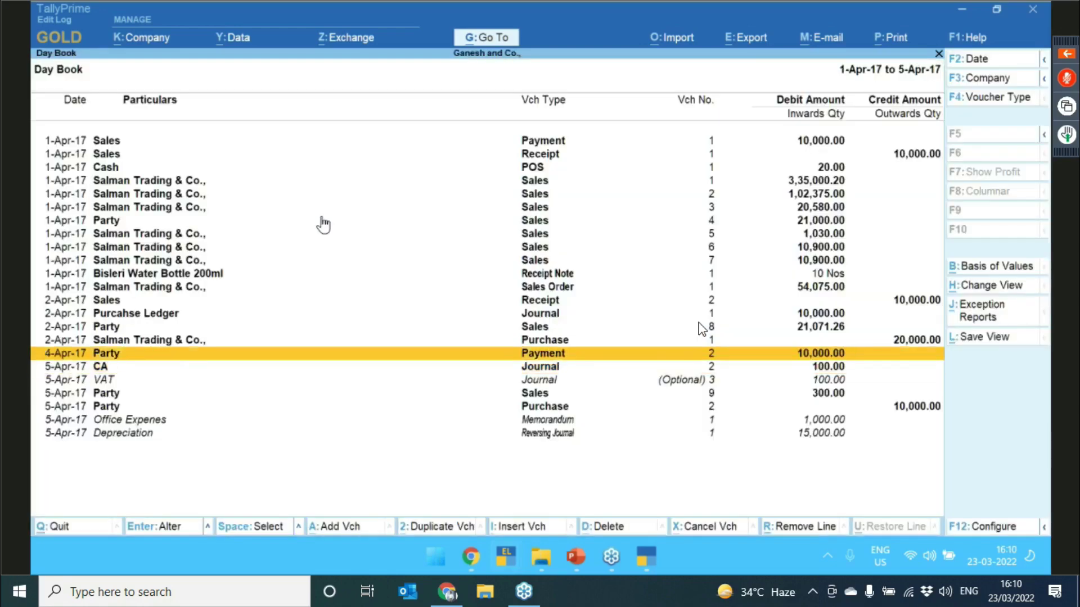
{"action": "key", "text": "Down"}
{"action": "key", "text": "Down"}
{"action": "key", "text": "Down"}
{"action": "key", "text": "Down"}
{"action": "key", "text": "Down"}
{"action": "key", "text": "Down"}
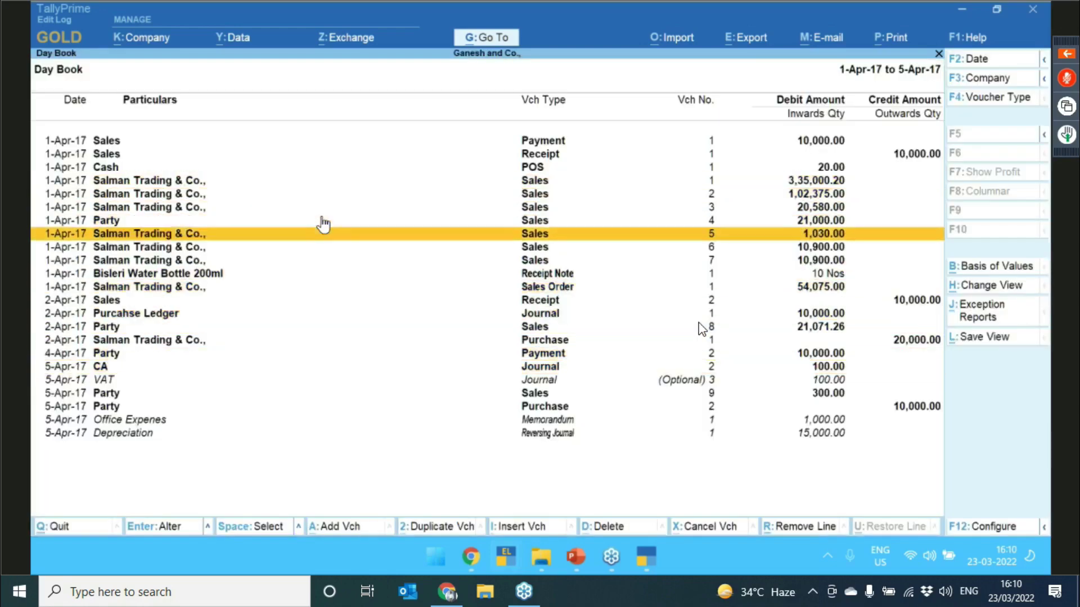
{"action": "key", "text": "Up"}
{"action": "key", "text": "Up"}
{"action": "key", "text": "Up"}
{"action": "key", "text": "Up"}
{"action": "key", "text": "Up"}
{"action": "key", "text": "Up"}
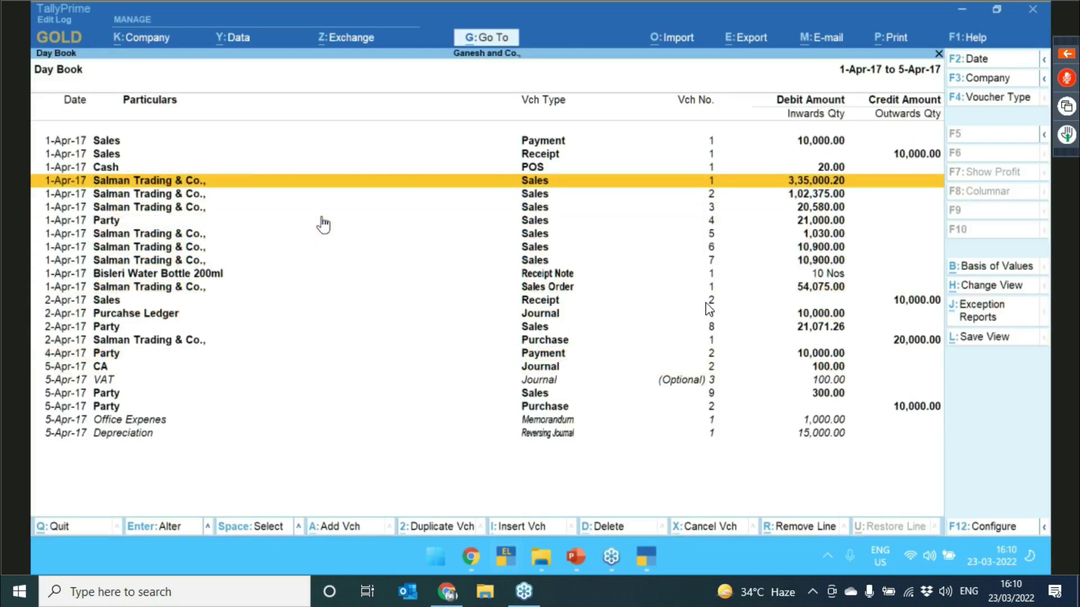
- Open the Sales voucher type for alteration from the Day Book
{"action": "key", "text": "alt+g"}
{"action": "key", "text": "Up"}
{"action": "key", "text": "Up"}
{"action": "key", "text": "Up"}
{"action": "key", "text": "Up"}
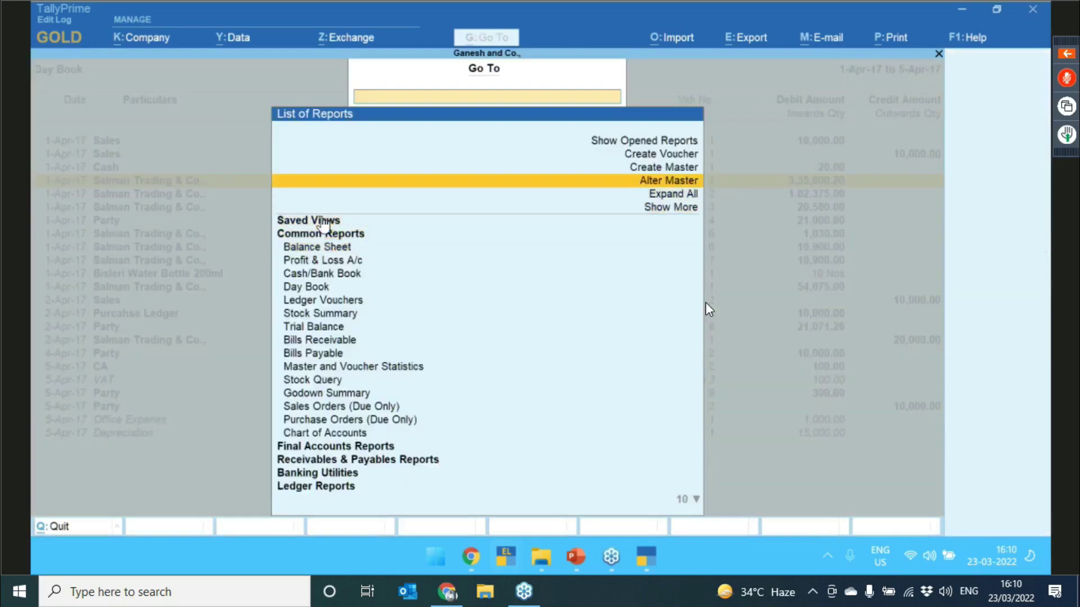
{"action": "key", "text": "Return"}
{"action": "key", "text": "Down"}
{"action": "key", "text": "Down"}
{"action": "key", "text": "Down"}
{"action": "key", "text": "Return"}
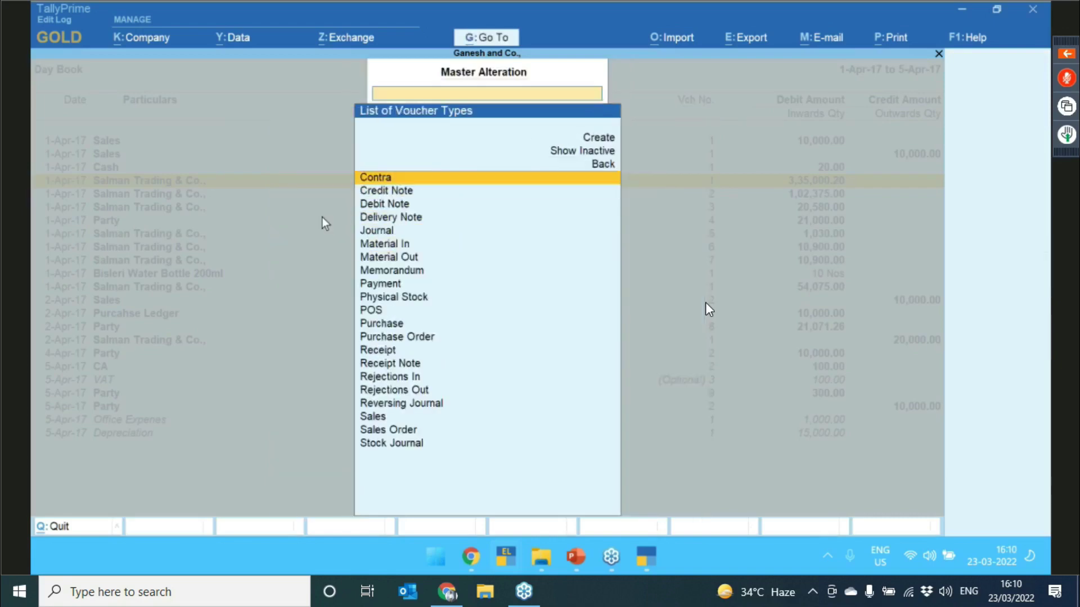
{"action": "key", "text": "Down"}
{"action": "type", "text": "Sa"}
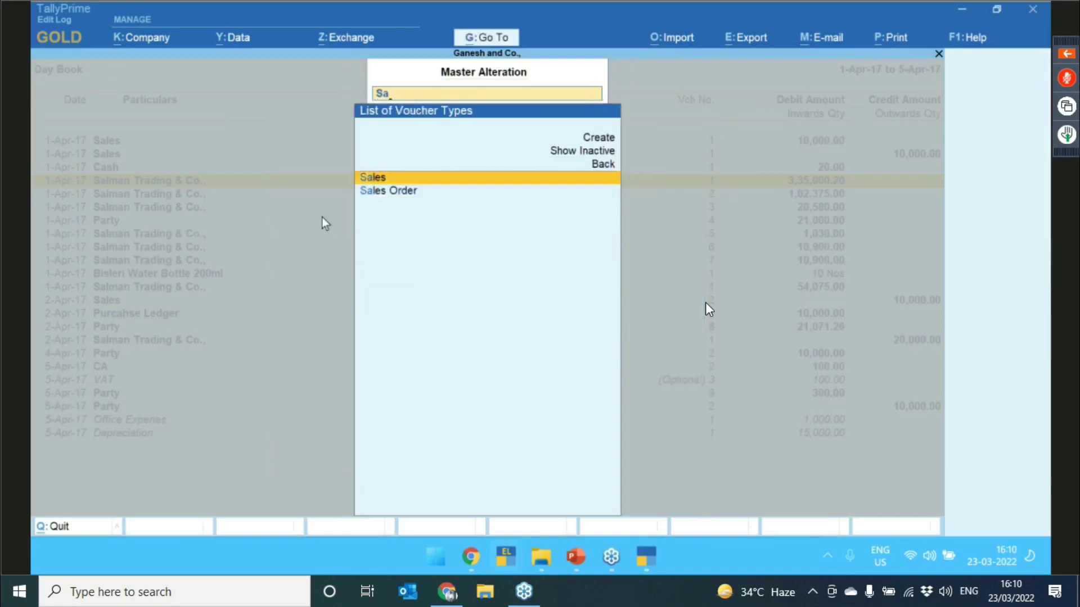
{"action": "key", "text": "Return"}
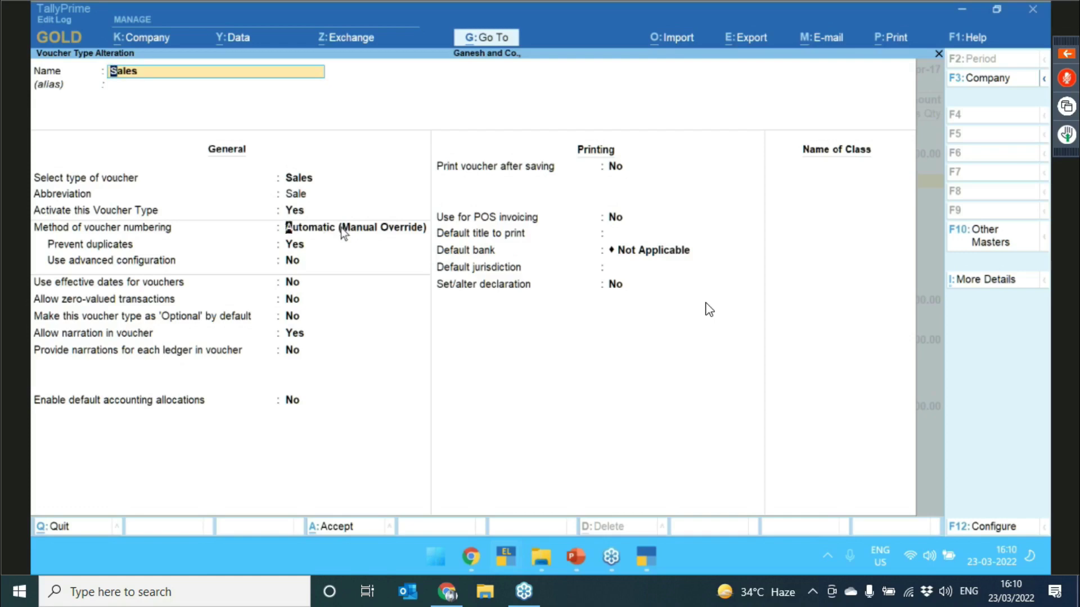
- Check the available methods of voucher numbering for Sales, and quit the alteration without saving back to the Day Book
{"action": "left_click", "coordinate": [342, 229]}
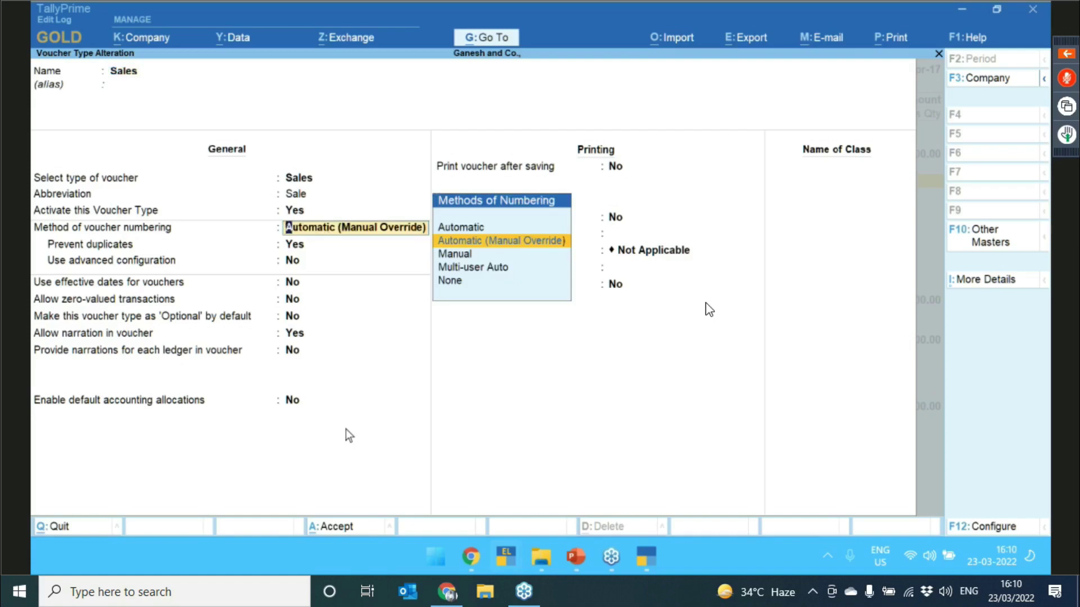
{"action": "key", "text": "BackSpace"}
{"action": "key", "text": "Escape"}
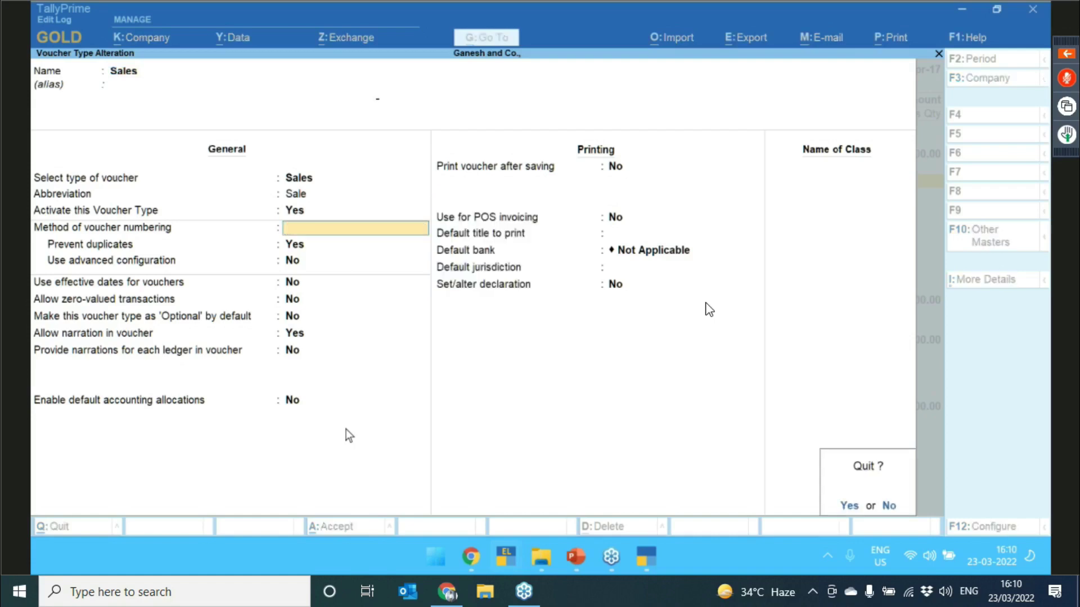
{"action": "key", "text": "y"}
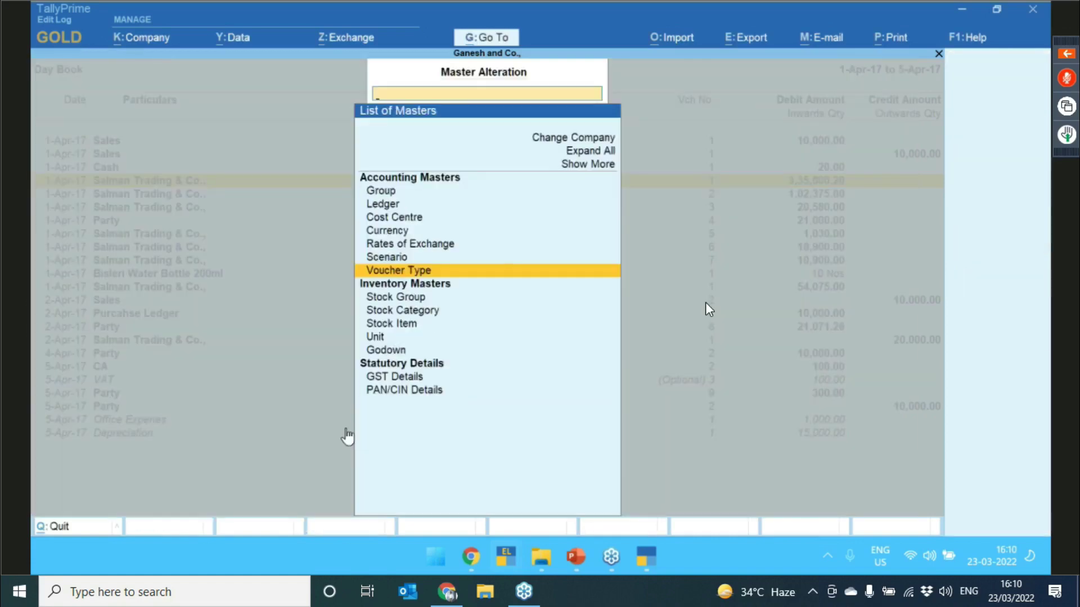
{"action": "key", "text": "Escape"}
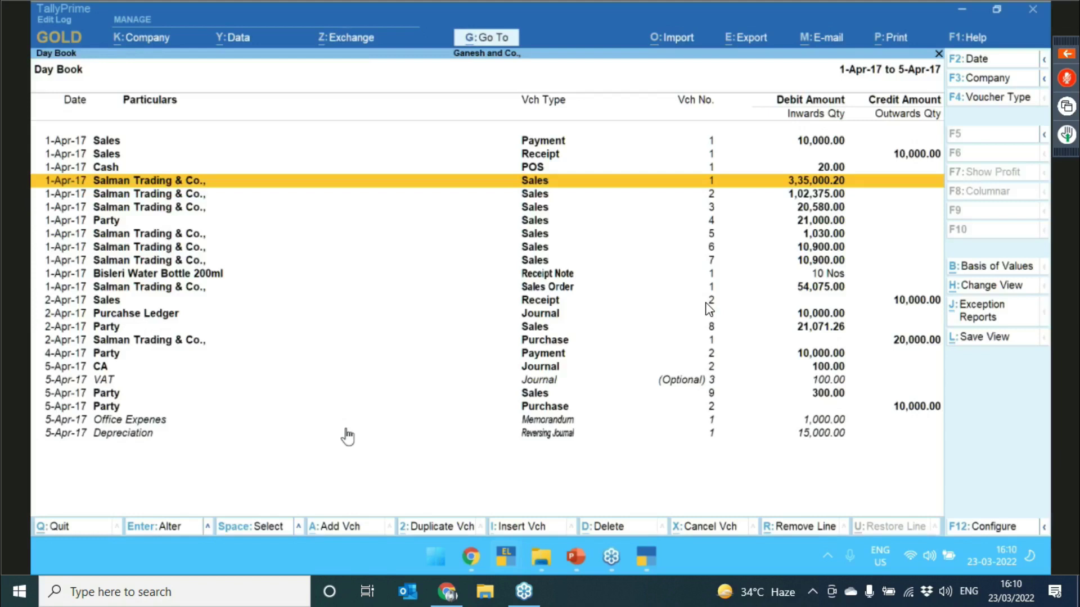
- Review the numbering sequence of the 1-Apr-17 sales vouchers from number 1 to 7 in the Day Book
{"action": "key", "text": "Down"}
{"action": "key", "text": "Down"}
{"action": "key", "text": "Down"}
{"action": "key", "text": "Down"}
{"action": "key", "text": "Down"}
{"action": "key", "text": "Down"}
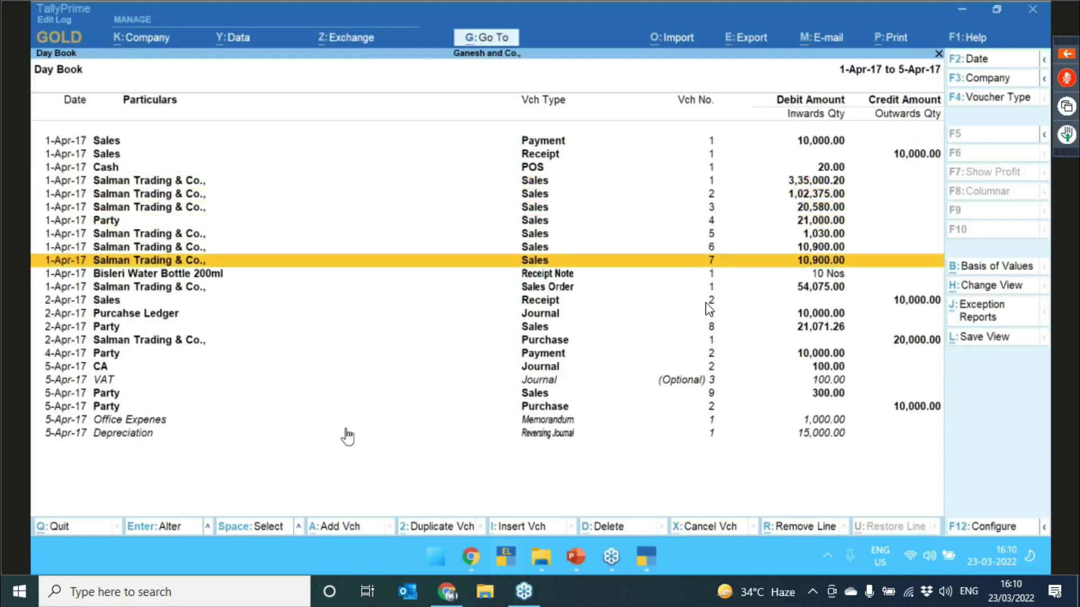
{"action": "key", "text": "Up"}
{"action": "key", "text": "Up"}
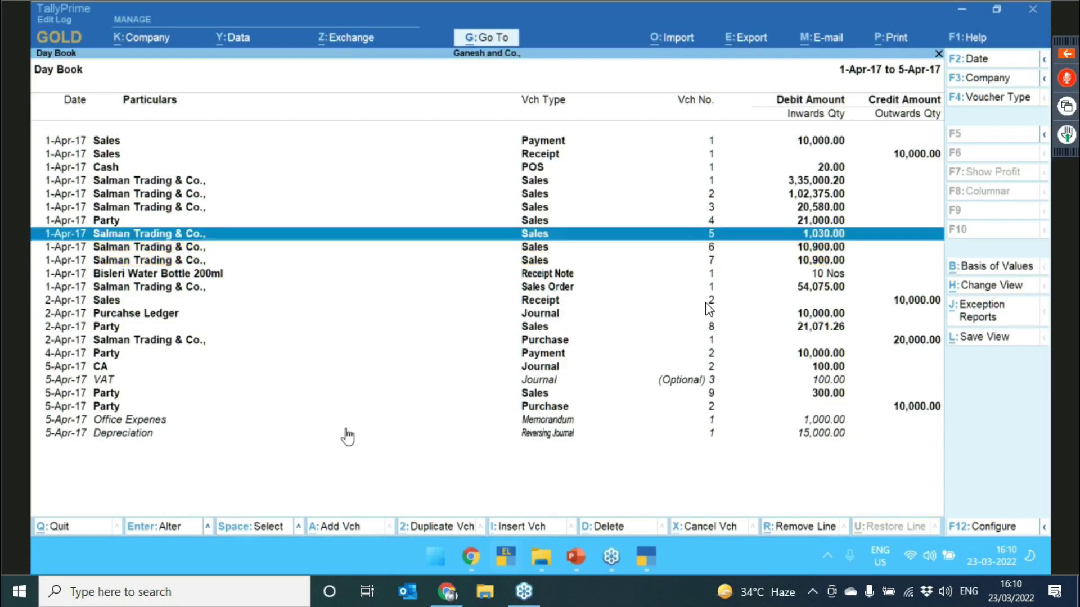
{"action": "key", "text": "space"}
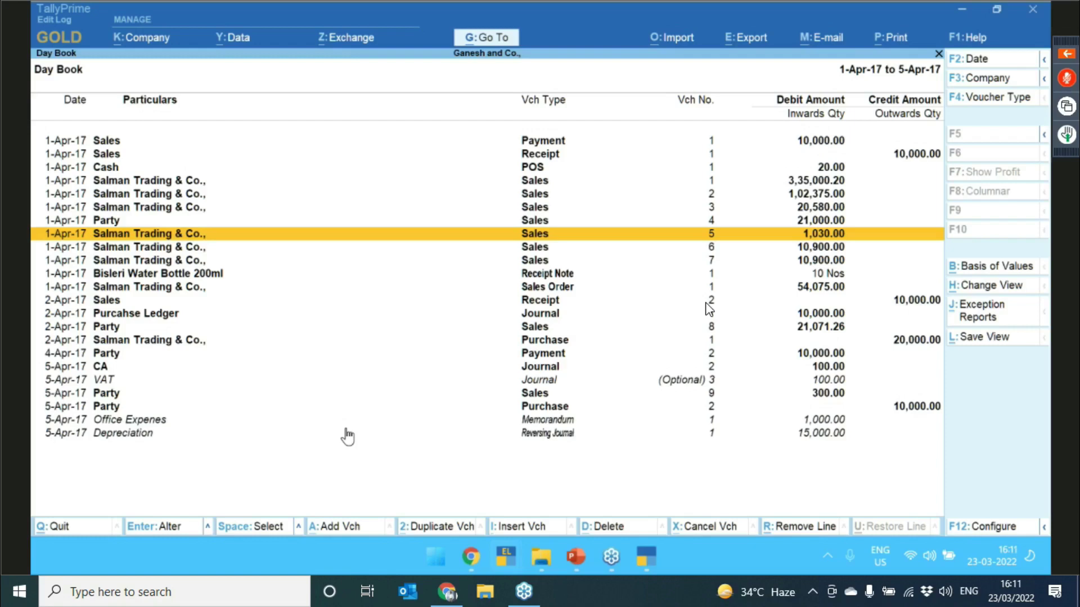
{"action": "key", "text": "Up"}
{"action": "key", "text": "Up"}
{"action": "key", "text": "Up"}
{"action": "key", "text": "Up"}
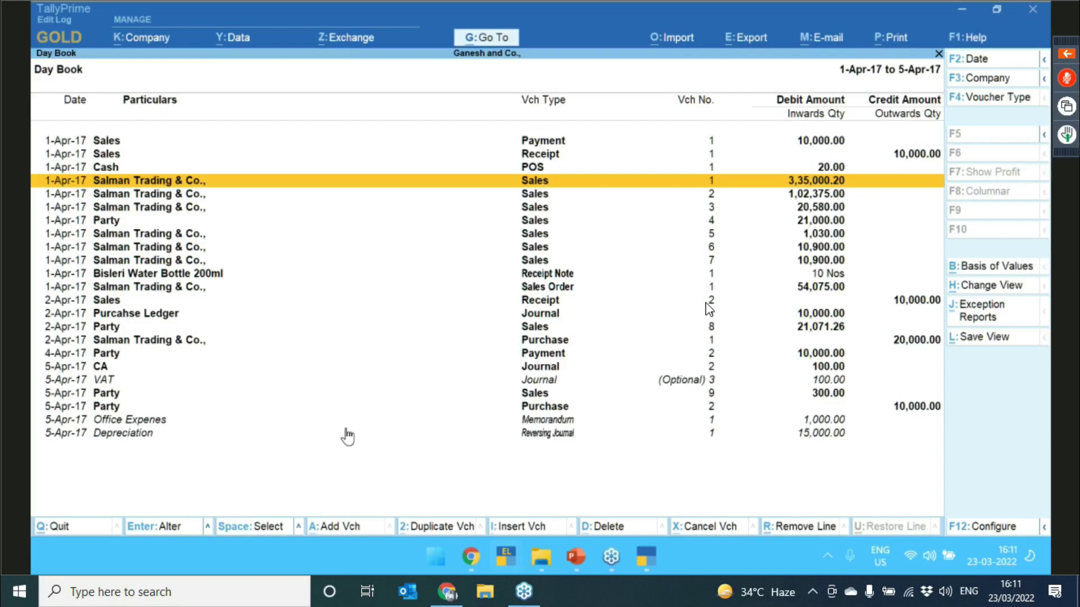
{"action": "key", "text": "Down"}
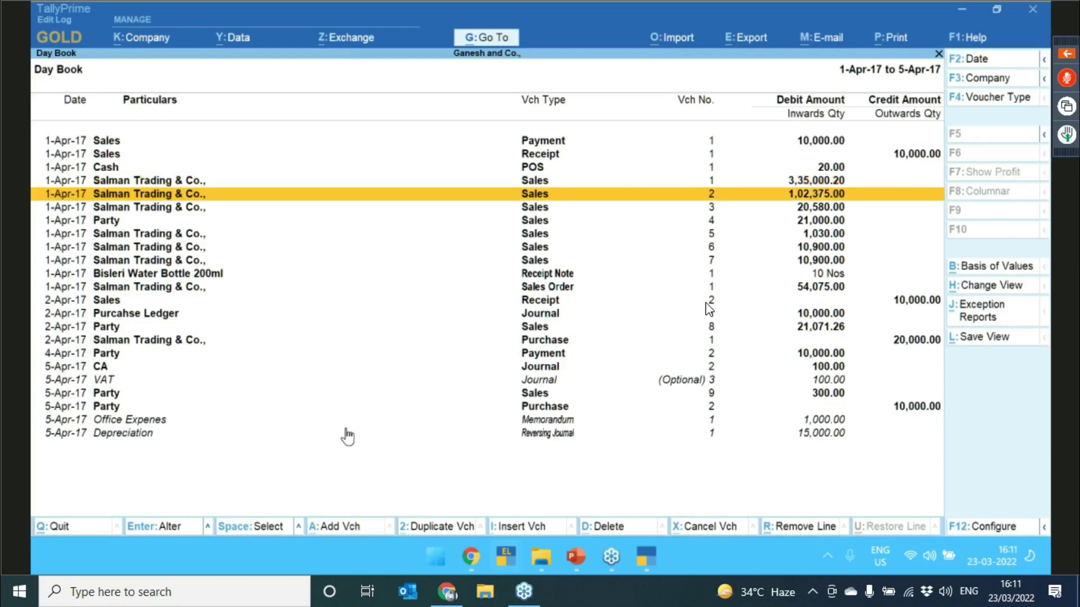
{"action": "key", "text": "Up"}
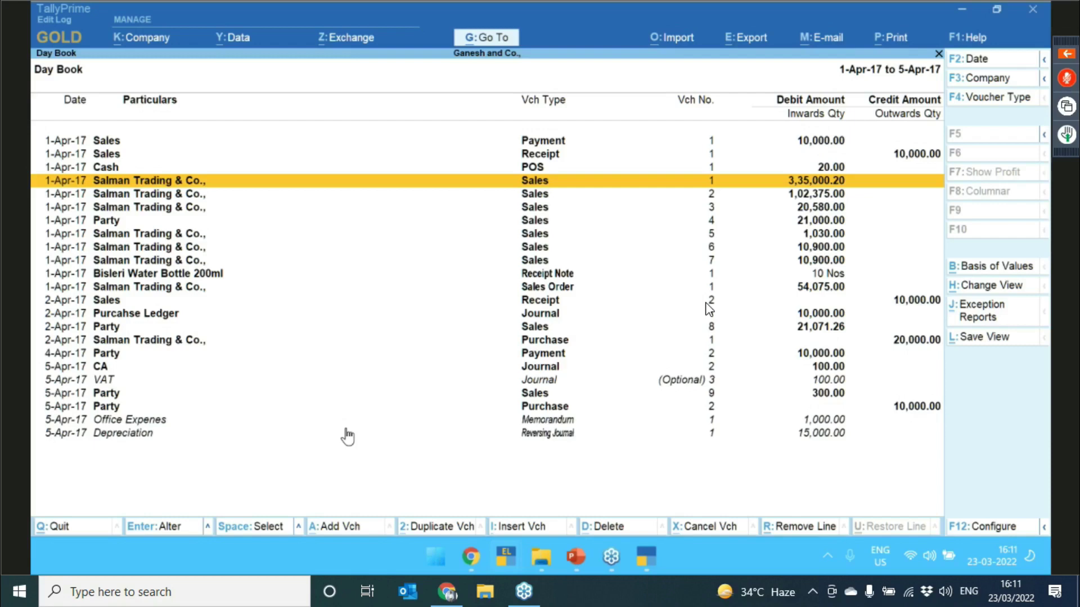
- Open the Sales voucher type again for alteration through the list of masters
{"action": "key", "text": "alt+g"}
{"action": "key", "text": "Up"}
{"action": "key", "text": "Up"}
{"action": "key", "text": "Return"}
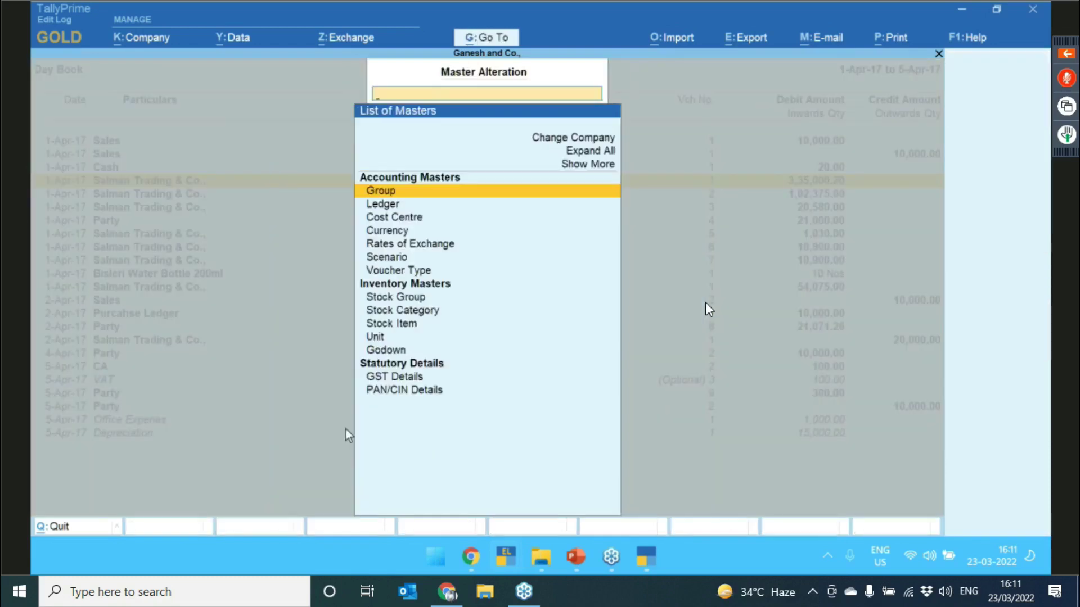
{"action": "key", "text": "Down"}
{"action": "key", "text": "Down"}
{"action": "key", "text": "Down"}
{"action": "key", "text": "Down"}
{"action": "key", "text": "Down"}
{"action": "key", "text": "Down"}
{"action": "key", "text": "Return"}
{"action": "type", "text": "Sa"}
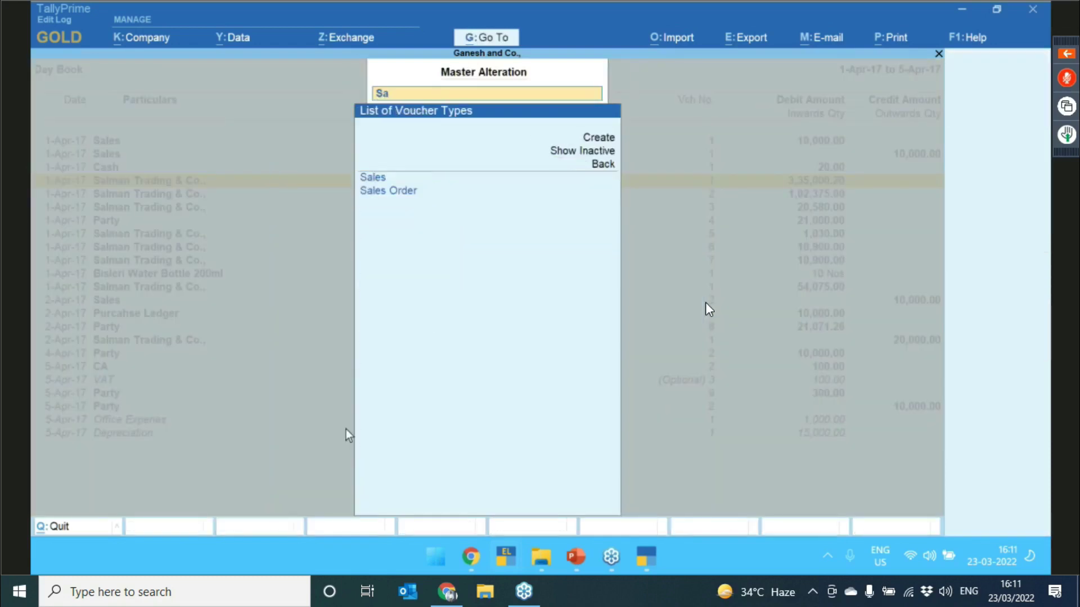
{"action": "type", "text": "les"}
{"action": "key", "text": "Return"}
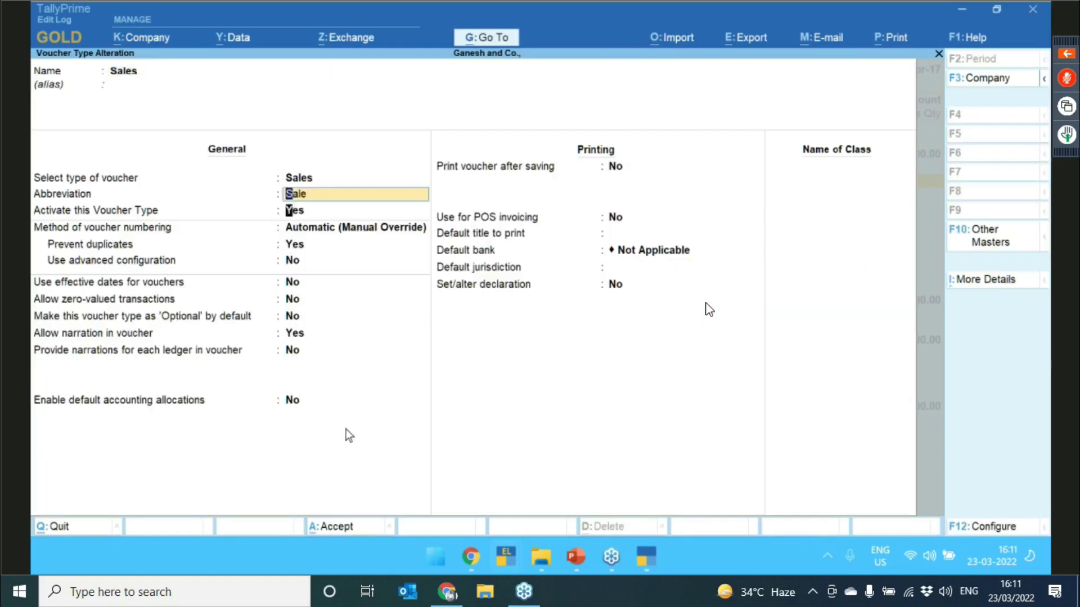
- Set the Sales voucher type's method of voucher numbering to Automatic, agree to the possible renumbering, and save
{"action": "key", "text": "Return"}
{"action": "key", "text": "Return"}
{"action": "key", "text": "Up"}
{"action": "key", "text": "Return"}
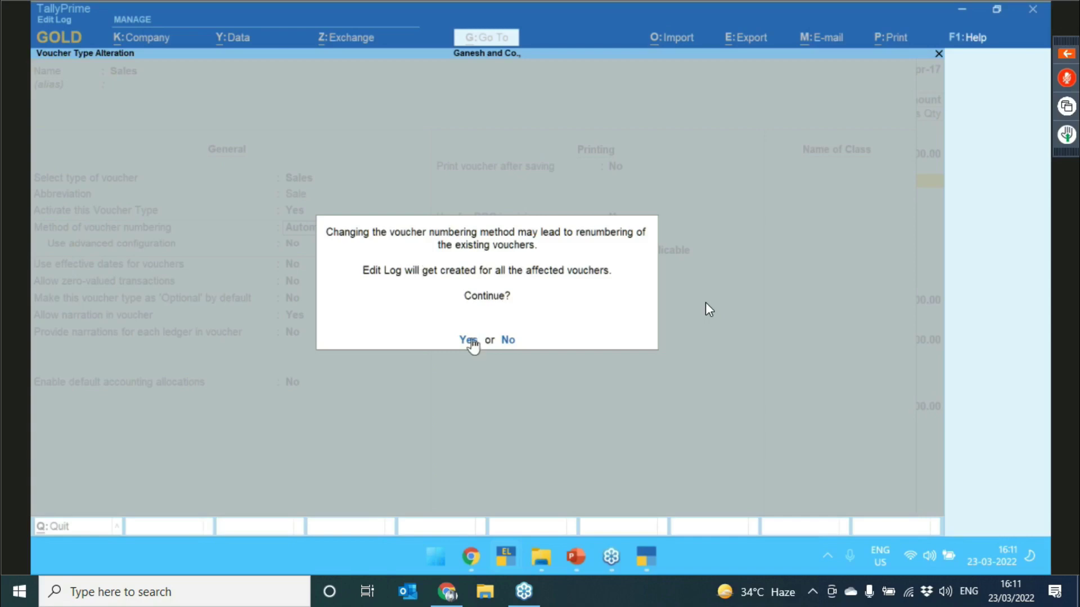
{"action": "left_click", "coordinate": [469, 340]}
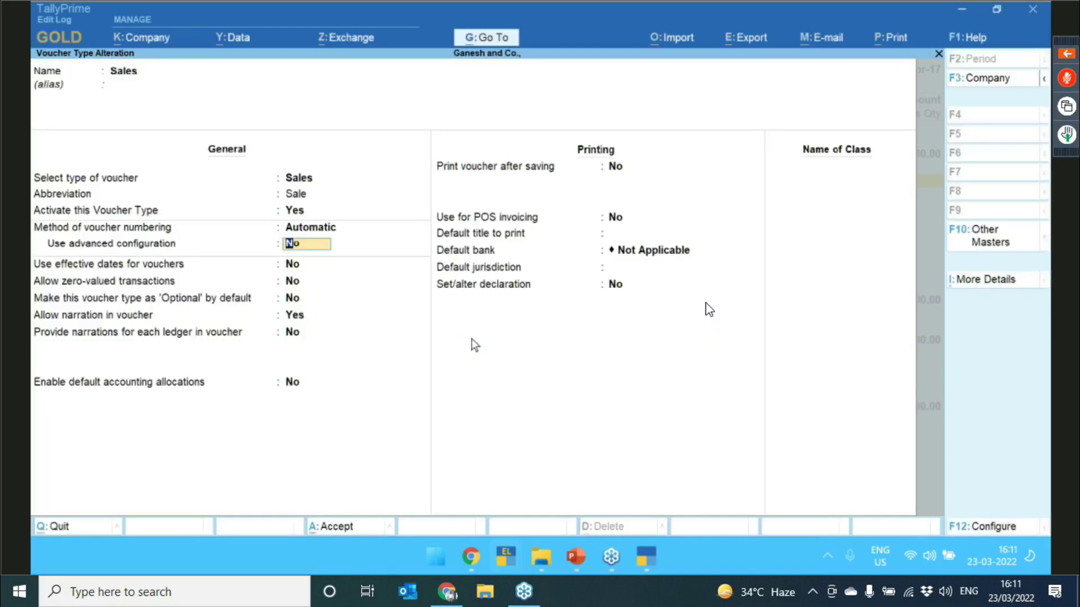
{"action": "key", "text": "ctrl+a"}
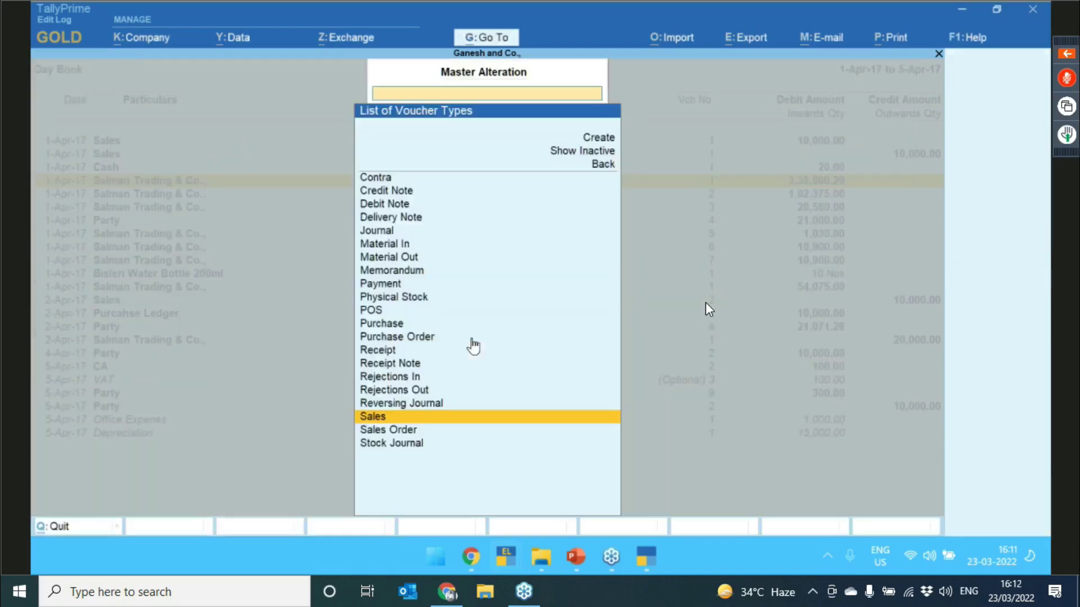
- Return to the Day Book, insert a voucher before the first 1-Apr-17 sales voucher, and agree to the possible renumbering
{"action": "key", "text": "Escape"}
{"action": "key", "text": "Escape"}
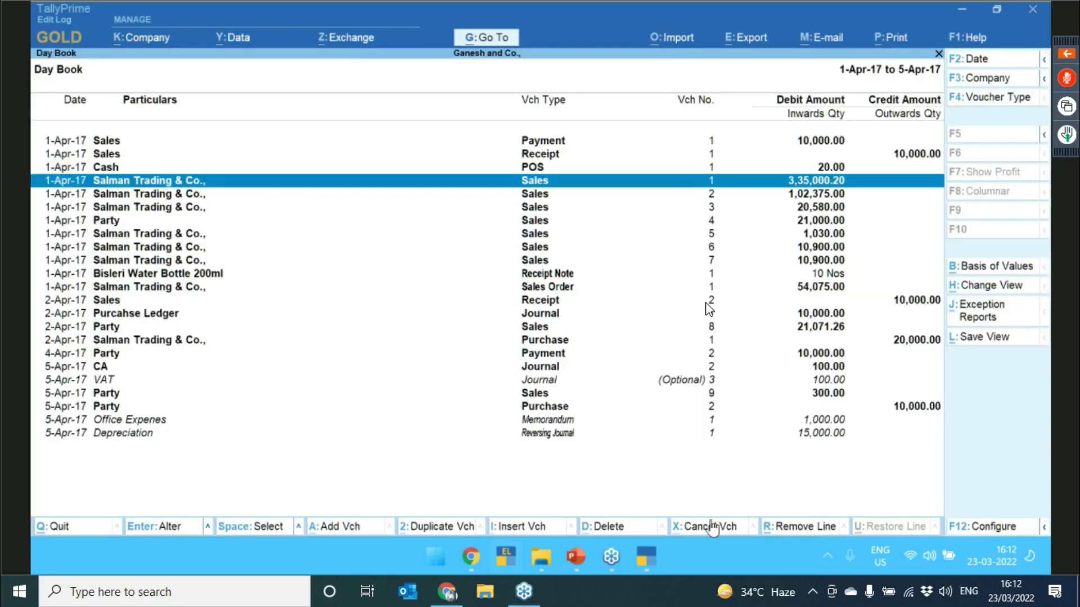
{"action": "left_click", "coordinate": [523, 529]}
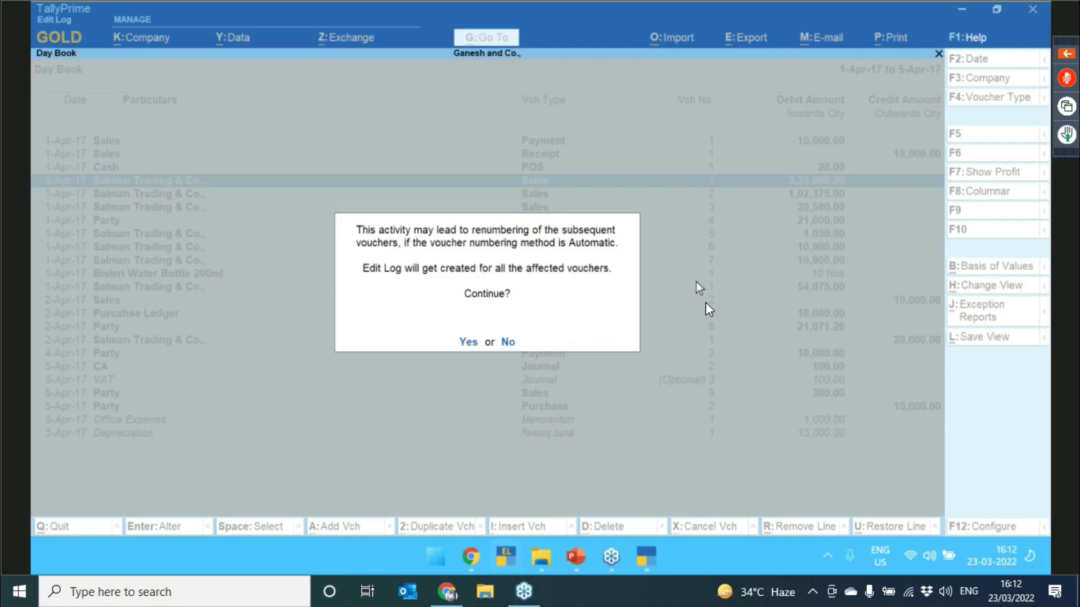
{"action": "left_click", "coordinate": [466, 342]}
- Choose Cash as the party with Sales as the sales ledger, accepting the dispatch and party details unchanged
{"action": "key", "text": "Down"}
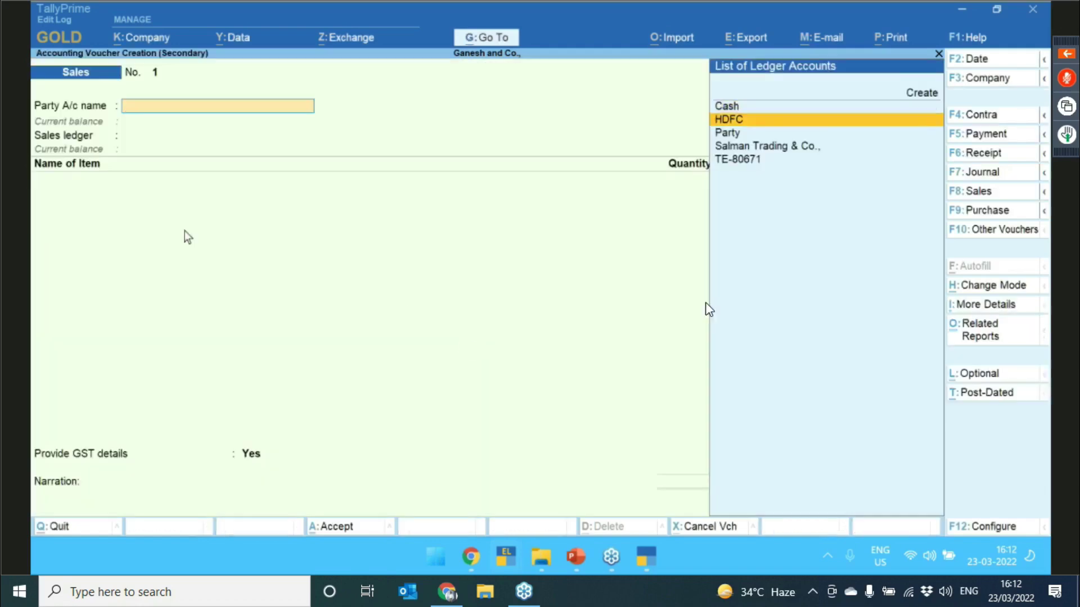
{"action": "key", "text": "Up"}
{"action": "key", "text": "Return"}
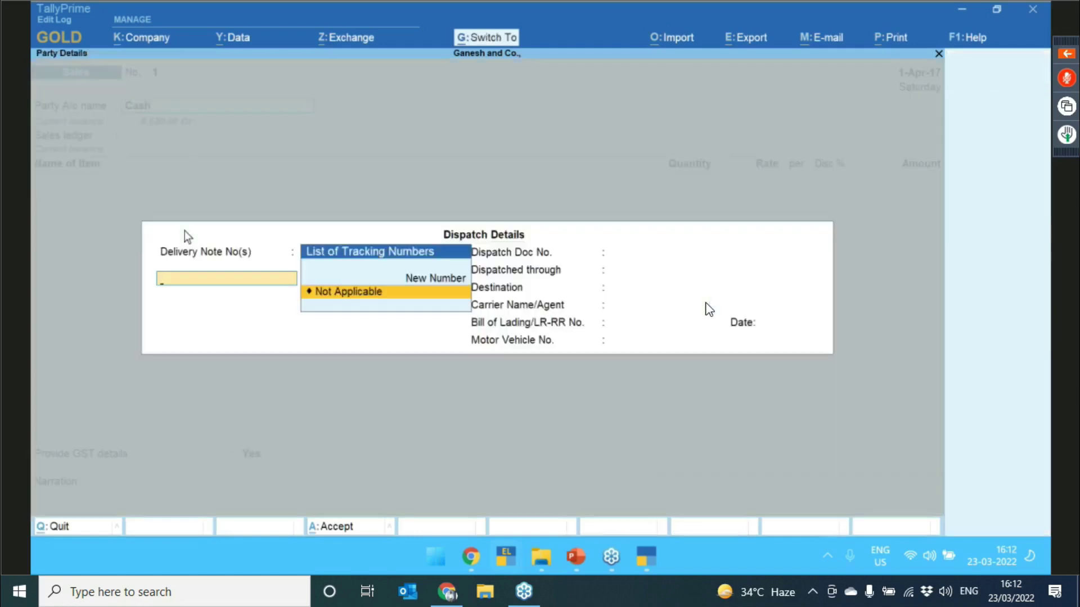
{"action": "key", "text": "Return"}
{"action": "key", "text": "Return"}
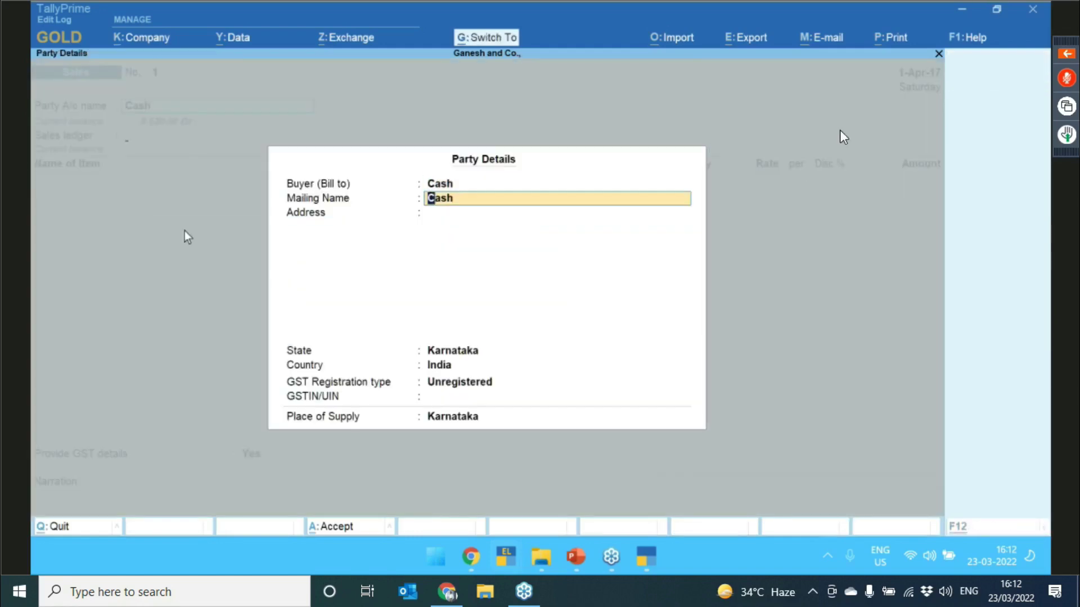
{"action": "key", "text": "ctrl+a"}
- Add 12 Nos of Bisleri Water Bottle 500ml at USD10.00 from Hosur Goadown, batch Btch-123, and end the item list
{"action": "key", "text": "Down"}
{"action": "key", "text": "Down"}
{"action": "key", "text": "Down"}
{"action": "key", "text": "Down"}
{"action": "key", "text": "Down"}
{"action": "key", "text": "Down"}
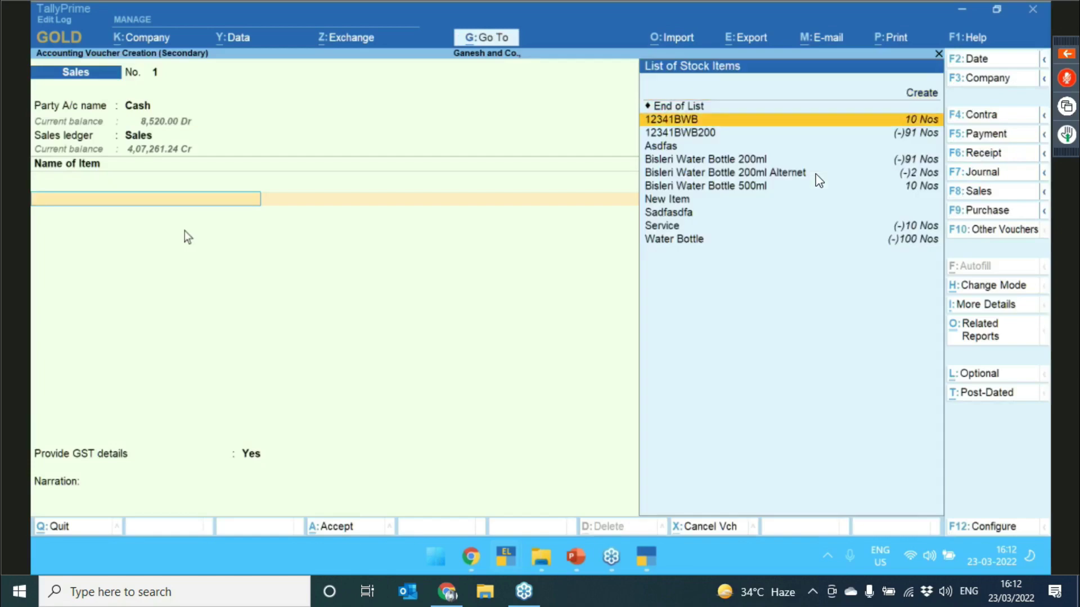
{"action": "key", "text": "Return"}
{"action": "key", "text": "Return"}
{"action": "key", "text": "Return"}
{"action": "key", "text": "Return"}
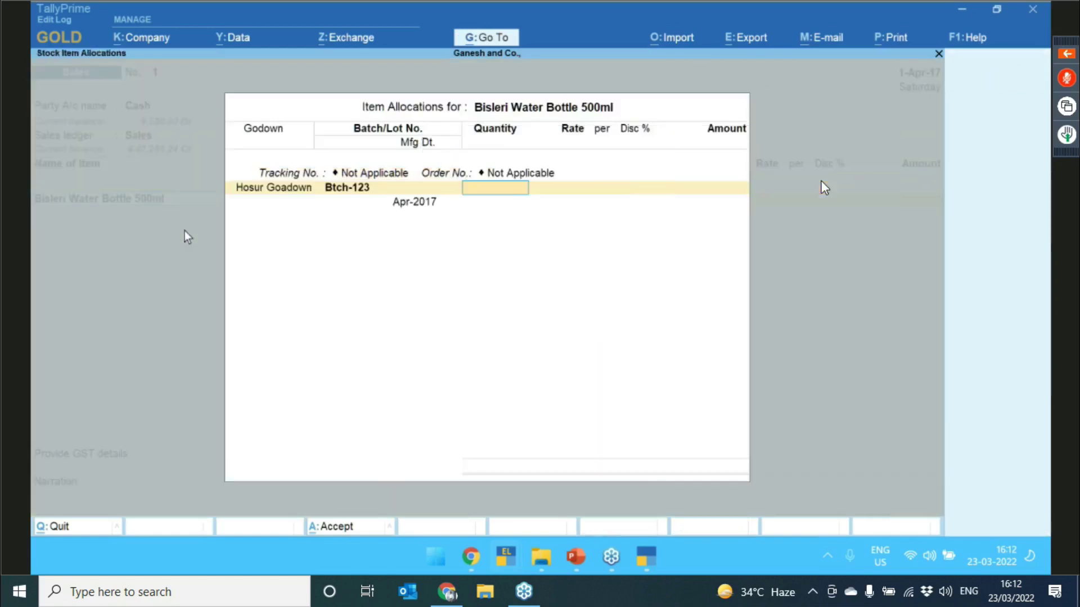
{"action": "type", "text": "12"}
{"action": "key", "text": "Return"}
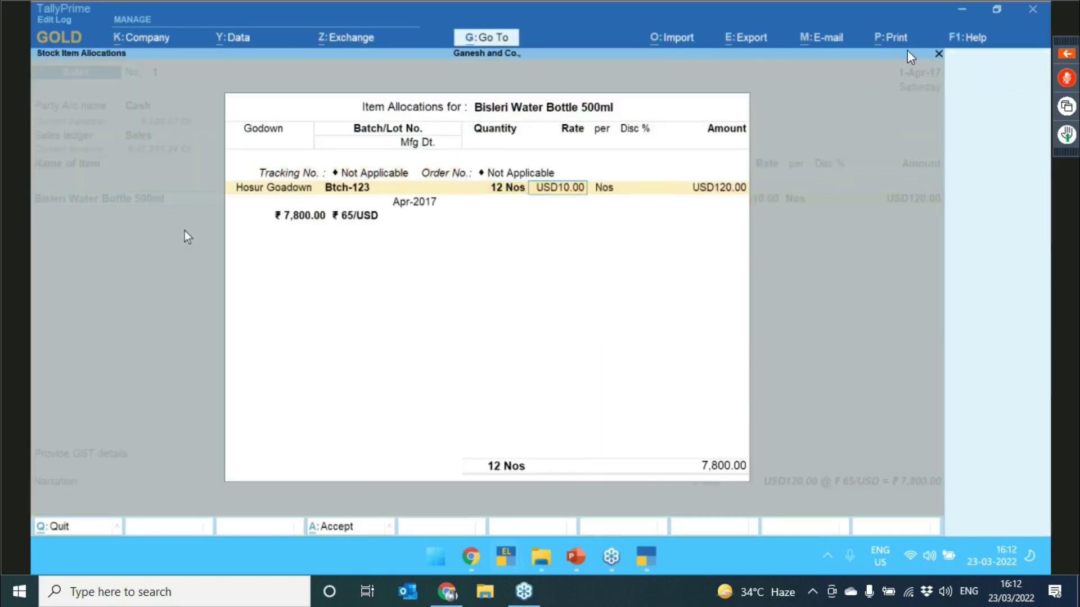
{"action": "key", "text": "Return"}
{"action": "key", "text": "Return"}
{"action": "key", "text": "Return"}
{"action": "key", "text": "Return"}
{"action": "key", "text": "Return"}
- Set Provide GST details to No, leave the narration blank, and save the voucher past the tax and renumbering warnings
{"action": "key", "text": "Up"}
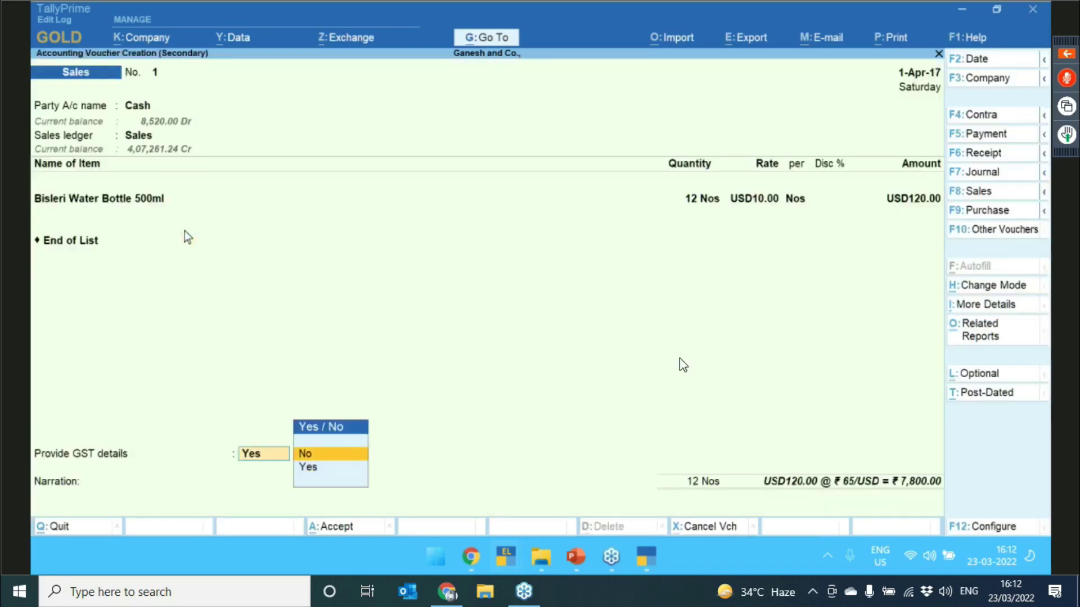
{"action": "key", "text": "Return"}
{"action": "key", "text": "Return"}
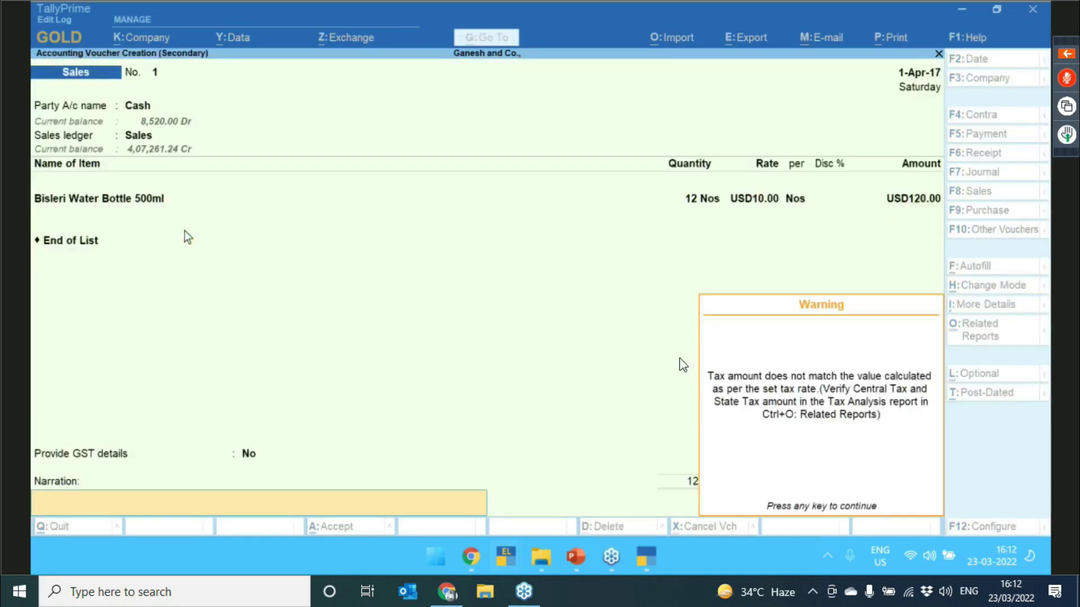
{"action": "key", "text": "Return"}
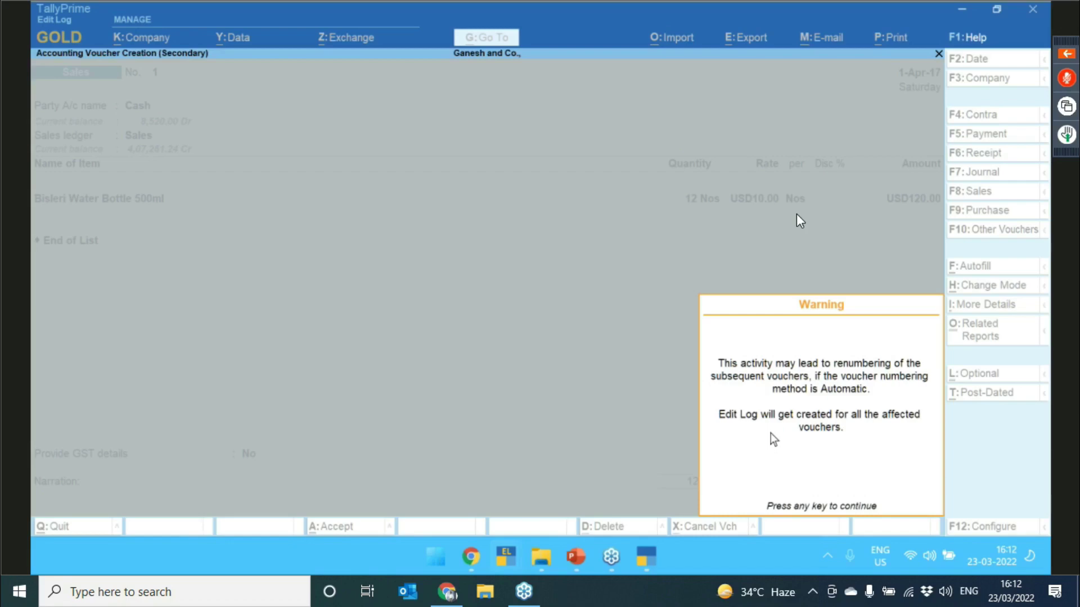
{"action": "key", "text": "Return"}
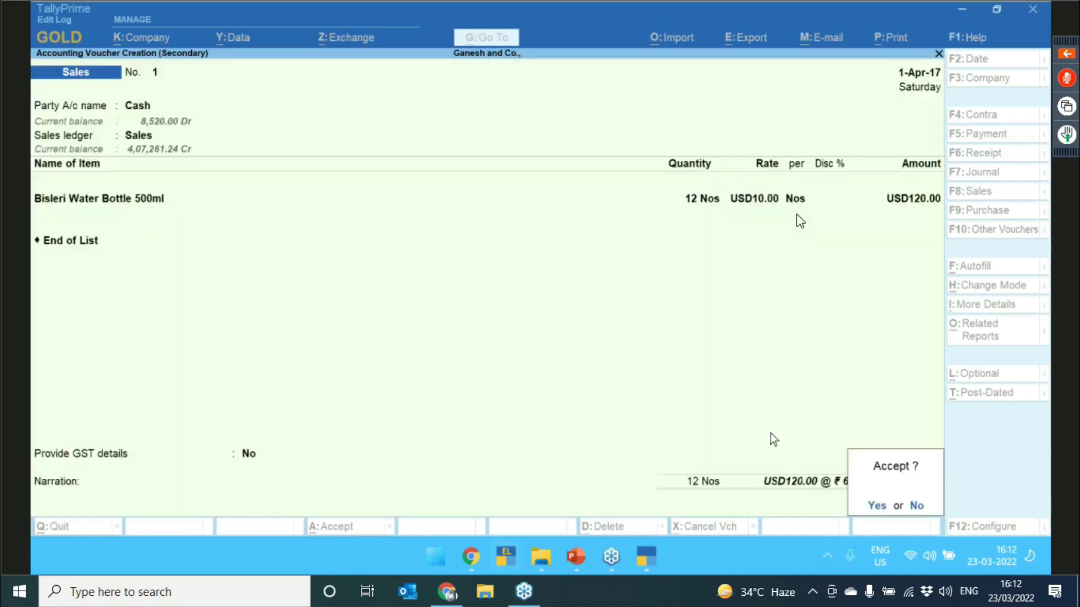
{"action": "key", "text": "y"}
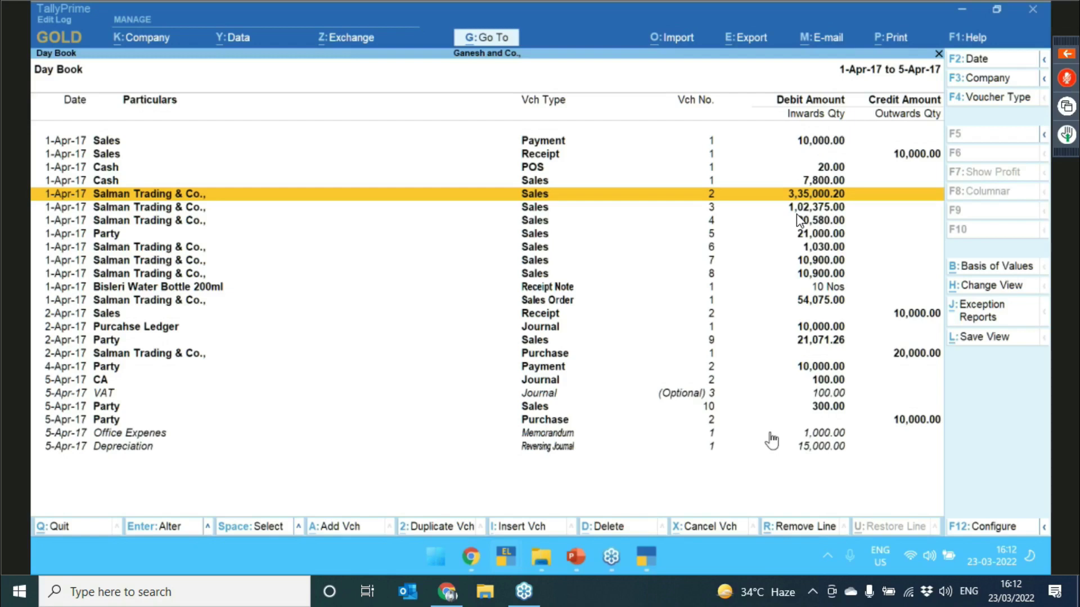
- Check the edit log of the newly inserted Cash sales voucher, and quit back to the Day Book without altering it
{"action": "key", "text": "Up"}
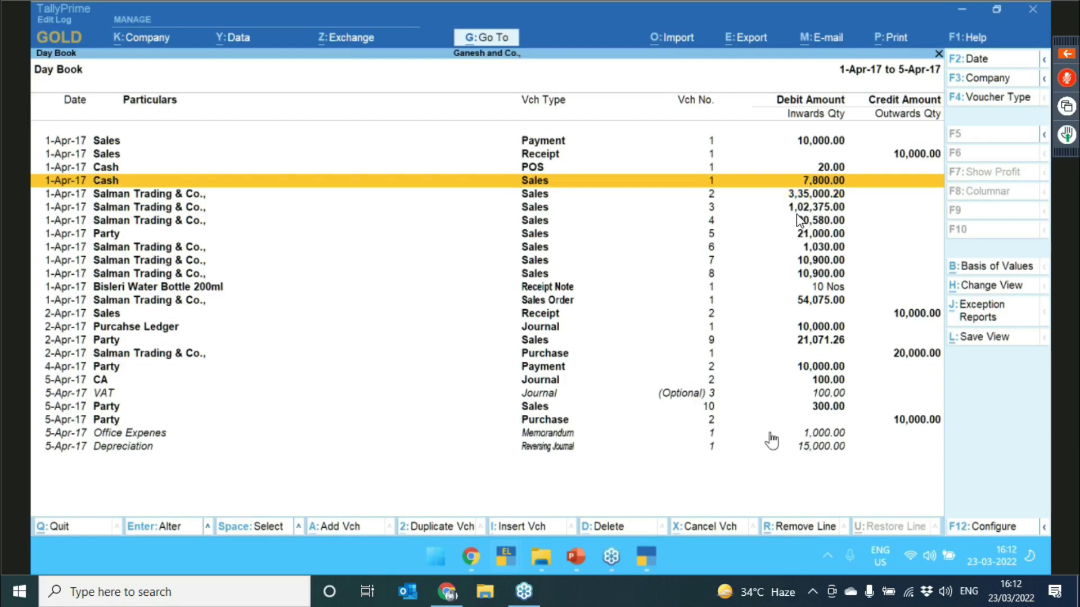
{"action": "key", "text": "Down"}
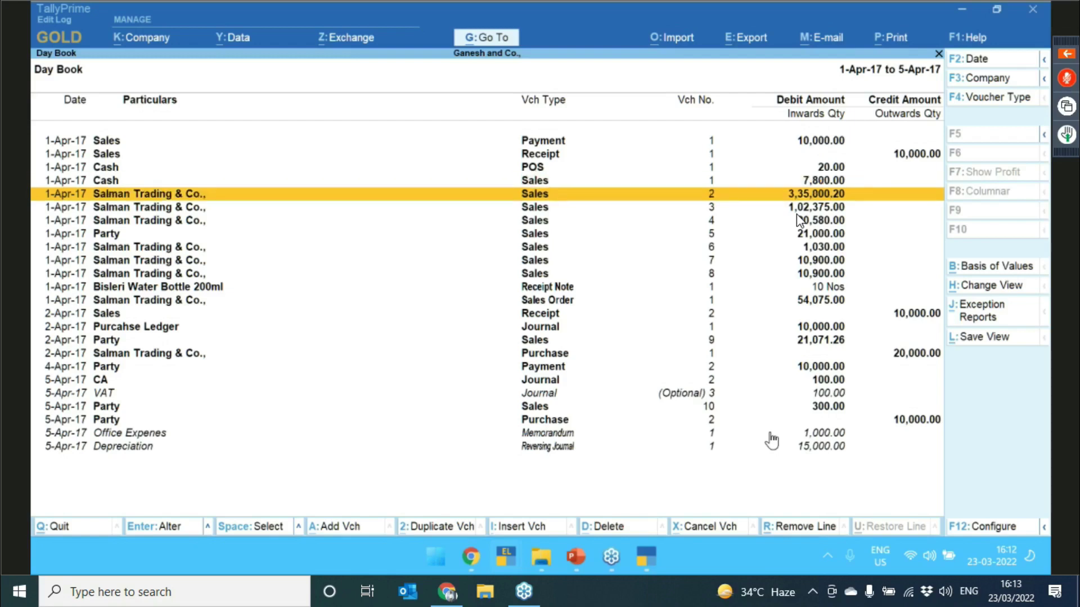
{"action": "key", "text": "Up"}
{"action": "key", "text": "Return"}
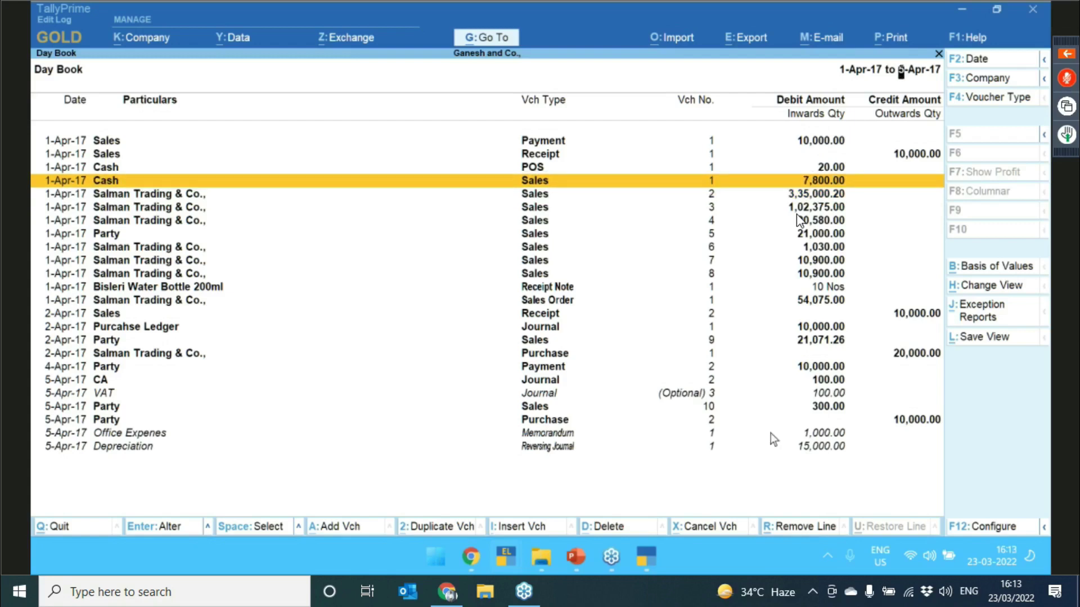
{"action": "key", "text": "alt+q"}
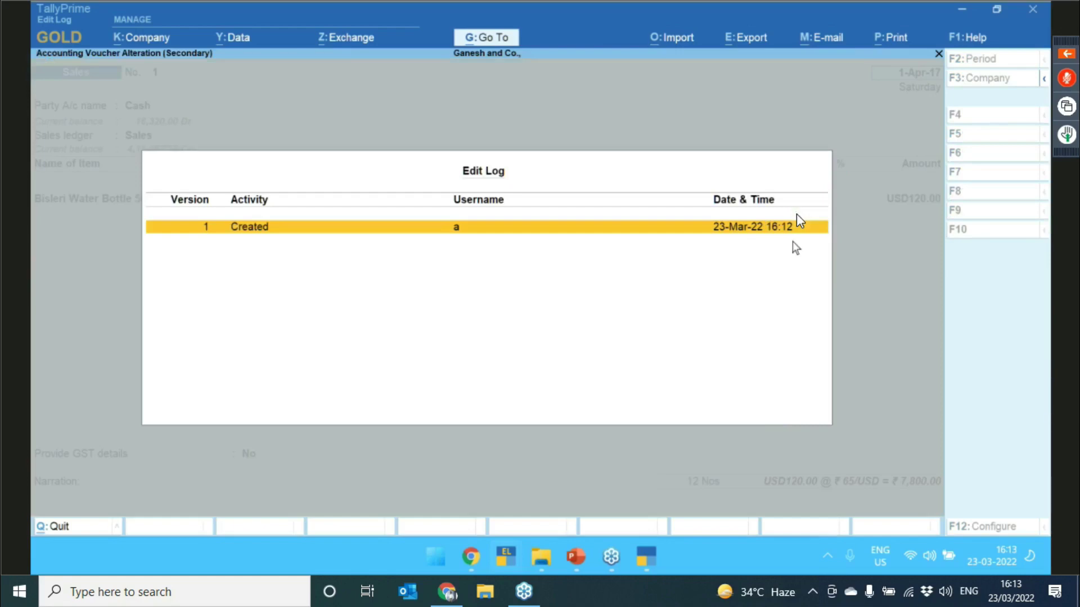
{"action": "key", "text": "Escape"}
{"action": "key", "text": "Escape"}
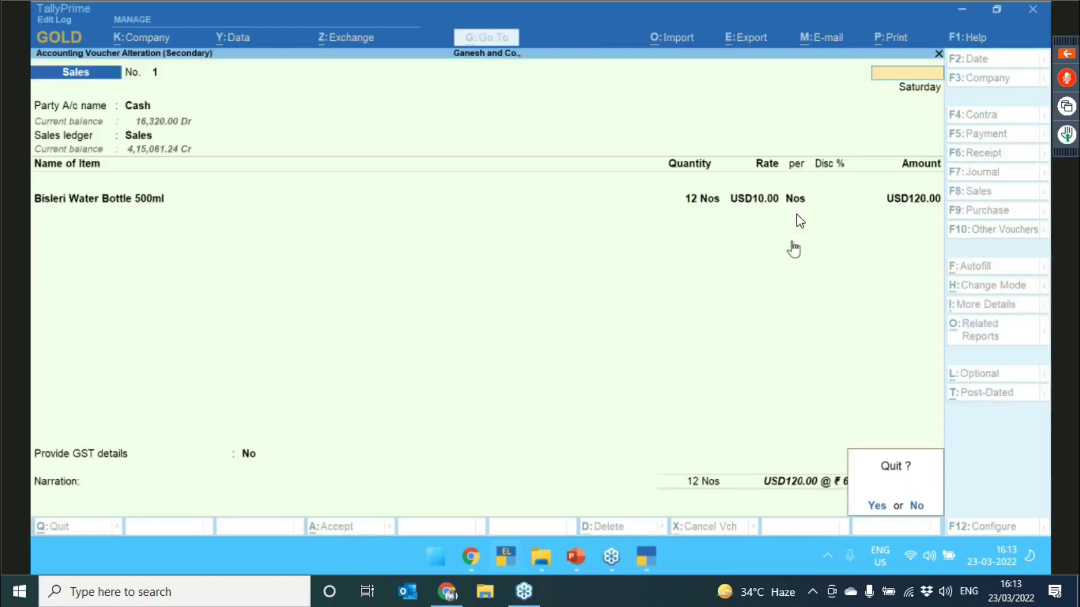
{"action": "key", "text": "y"}
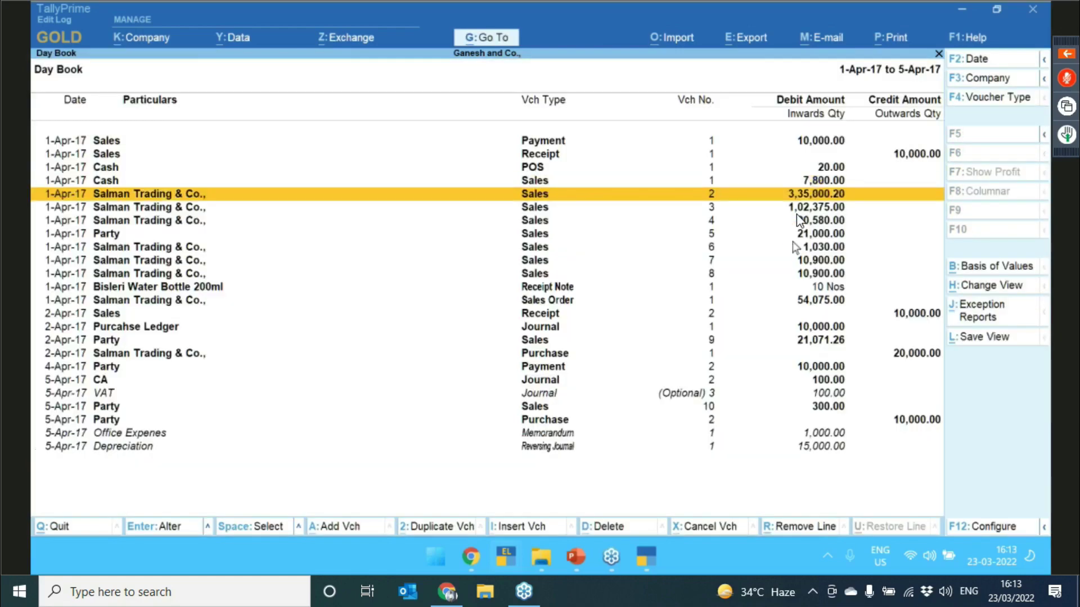
- Compare edit log versions 2 and 3 of the Salman Trading & Co. sales voucher number 2, and quit without altering it
{"action": "key", "text": "Return"}
{"action": "key", "text": "alt+q"}
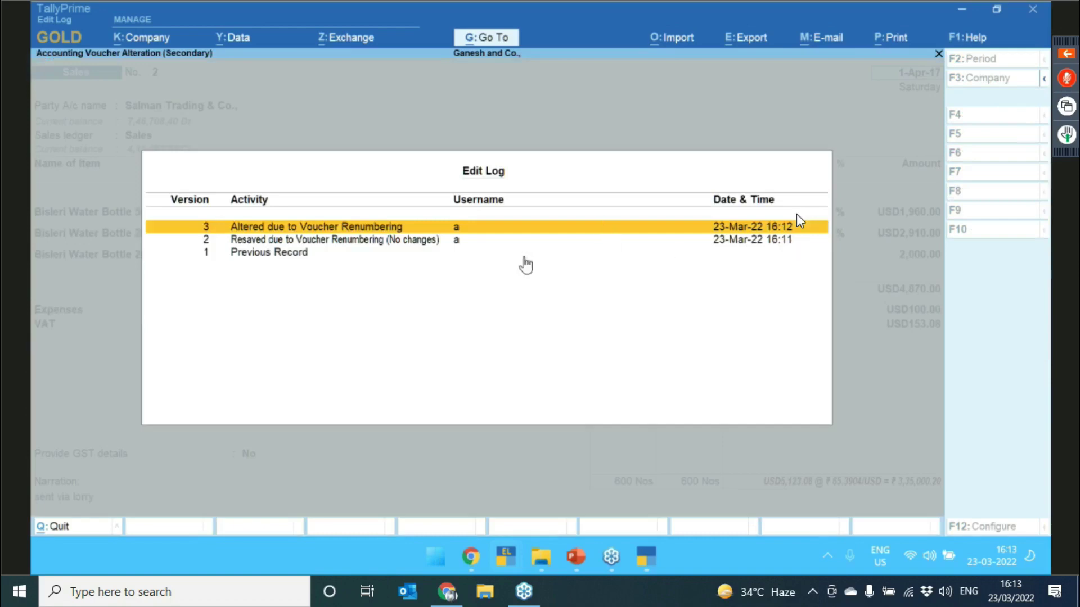
{"action": "left_click", "coordinate": [383, 241]}
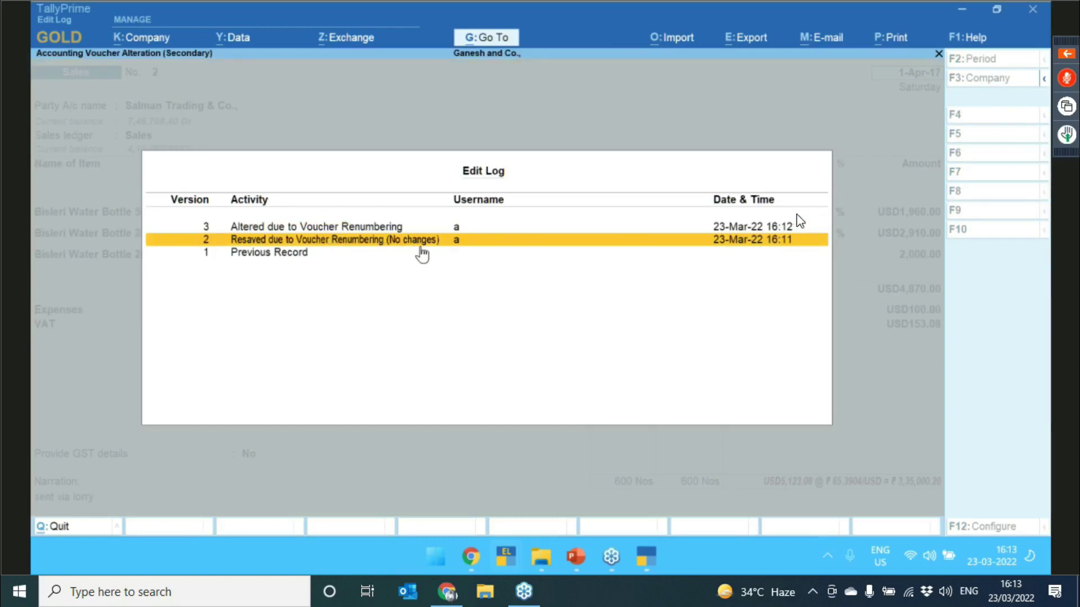
{"action": "left_click", "coordinate": [340, 229]}
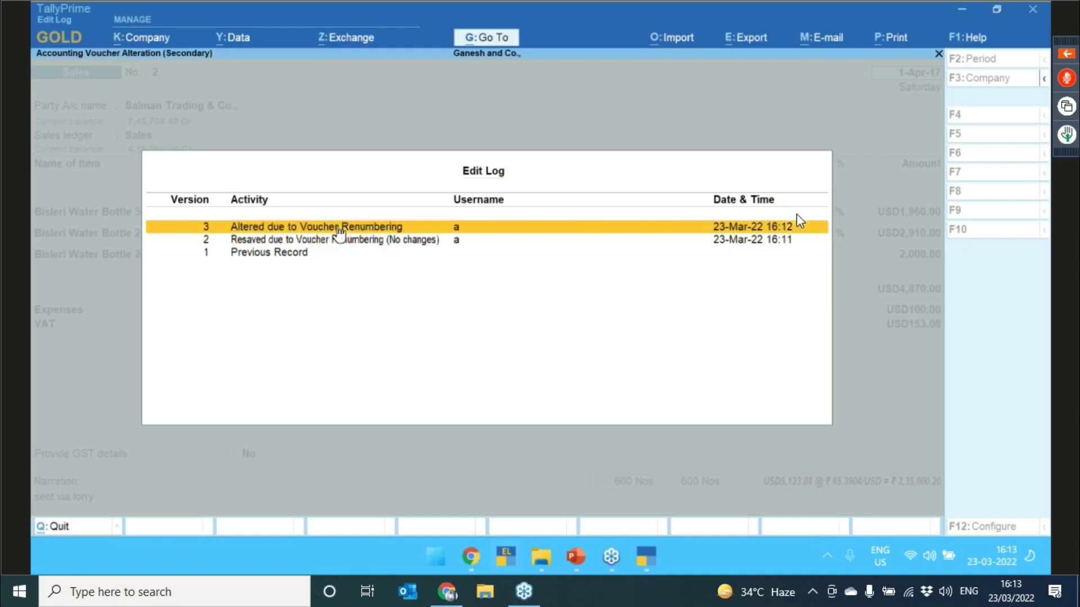
{"action": "left_click", "coordinate": [340, 230]}
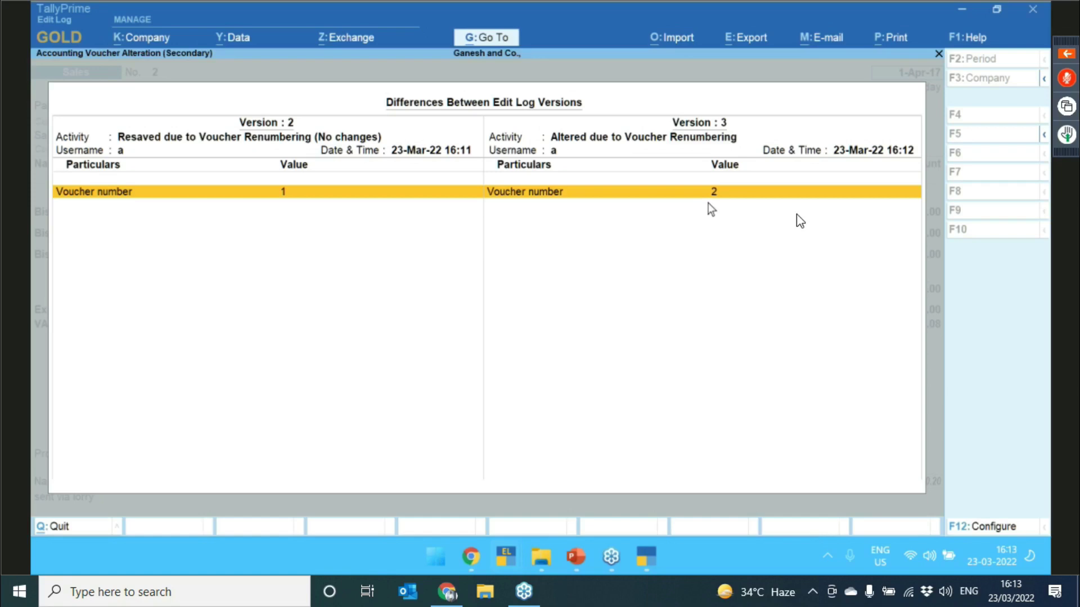
{"action": "key", "text": "Escape"}
{"action": "key", "text": "Escape"}
{"action": "key", "text": "Escape"}
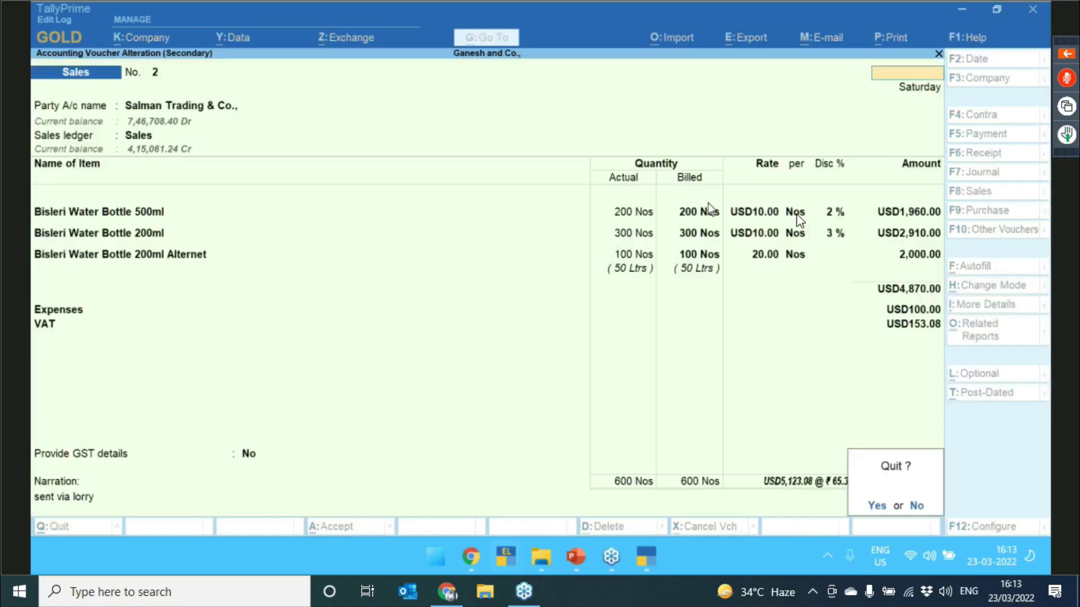
{"action": "key", "text": "y"}
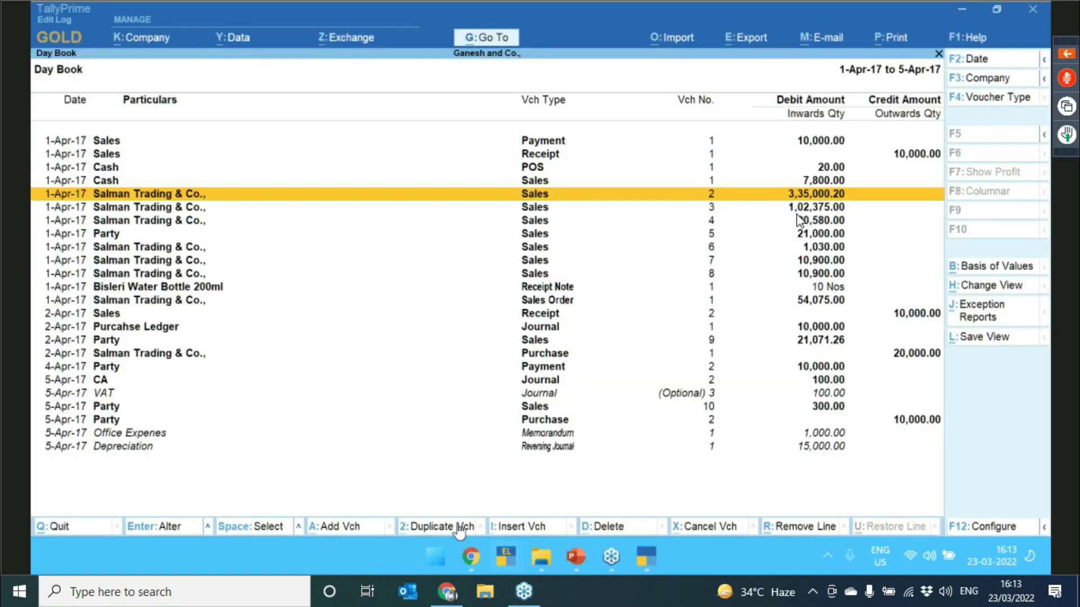
- Set the Day Book's basis of values to show Altered Vouchers only, with Include Deleted Vouchers set to No
{"action": "left_click", "coordinate": [978, 267]}
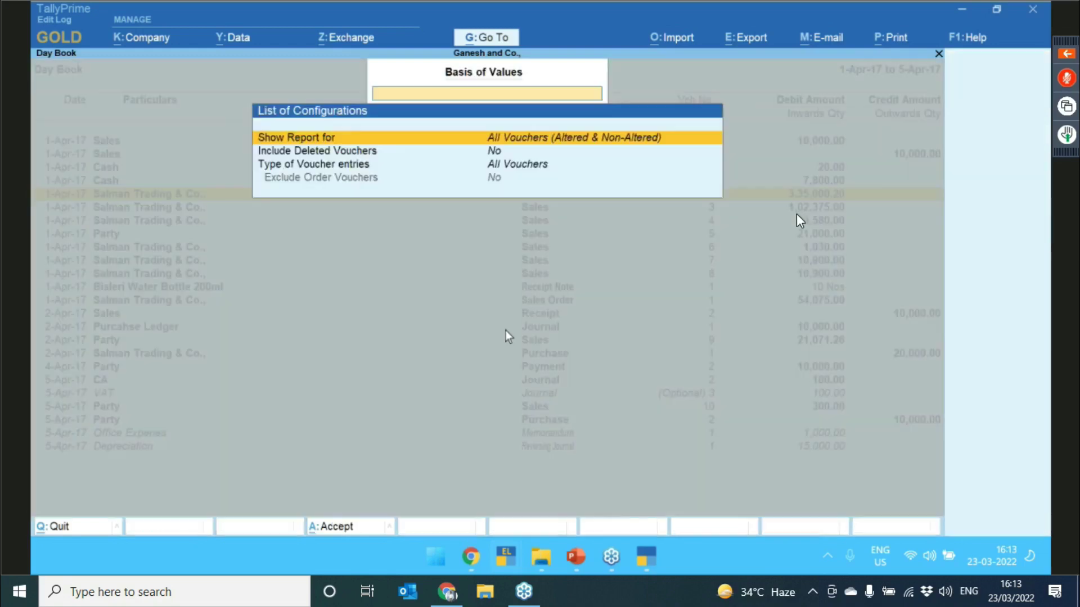
{"action": "key", "text": "Return"}
{"action": "key", "text": "Down"}
{"action": "key", "text": "Return"}
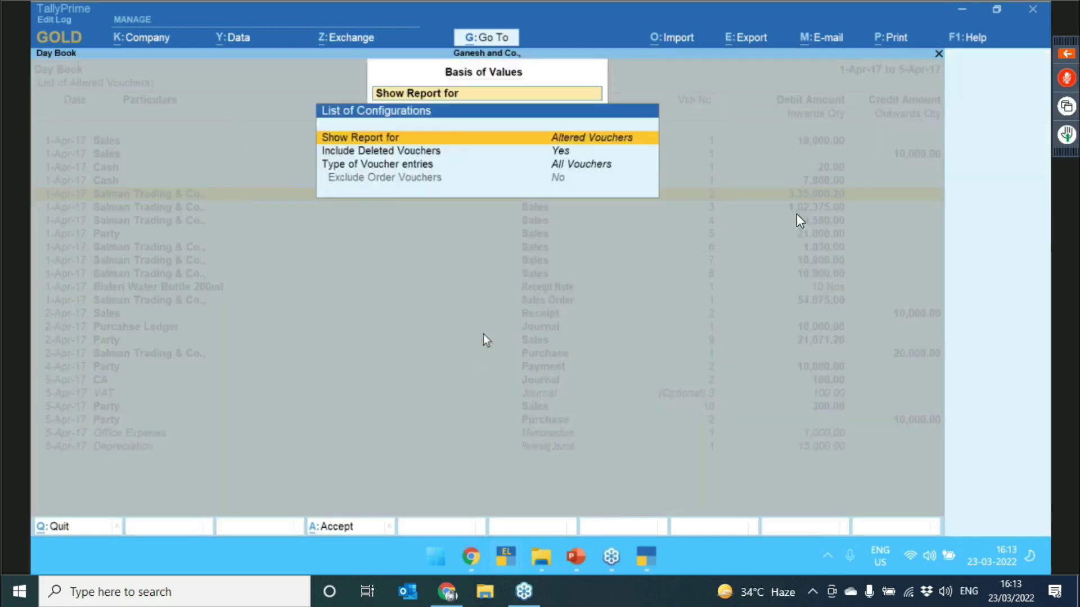
{"action": "key", "text": "Down"}
{"action": "key", "text": "Return"}
{"action": "key", "text": "Return"}
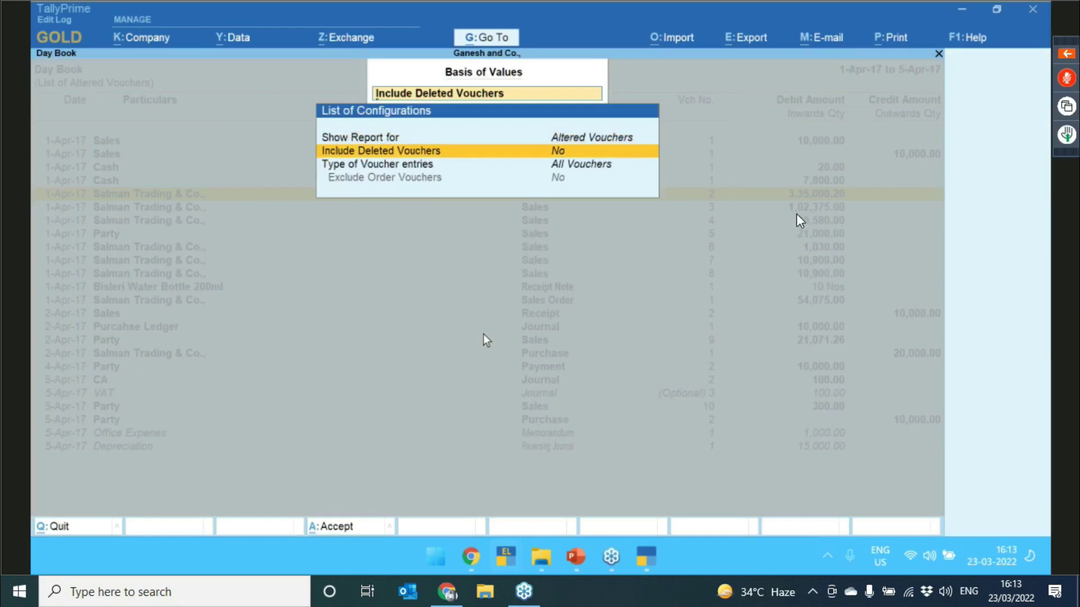
{"action": "key", "text": "Escape"}
- Review the altered sales vouchers and their numbers in the filtered Day Book
{"action": "key", "text": "Down"}
{"action": "key", "text": "Down"}
{"action": "key", "text": "Down"}
{"action": "key", "text": "Down"}
{"action": "key", "text": "Down"}
{"action": "key", "text": "Down"}
{"action": "key", "text": "Down"}
{"action": "key", "text": "Down"}
{"action": "key", "text": "Down"}
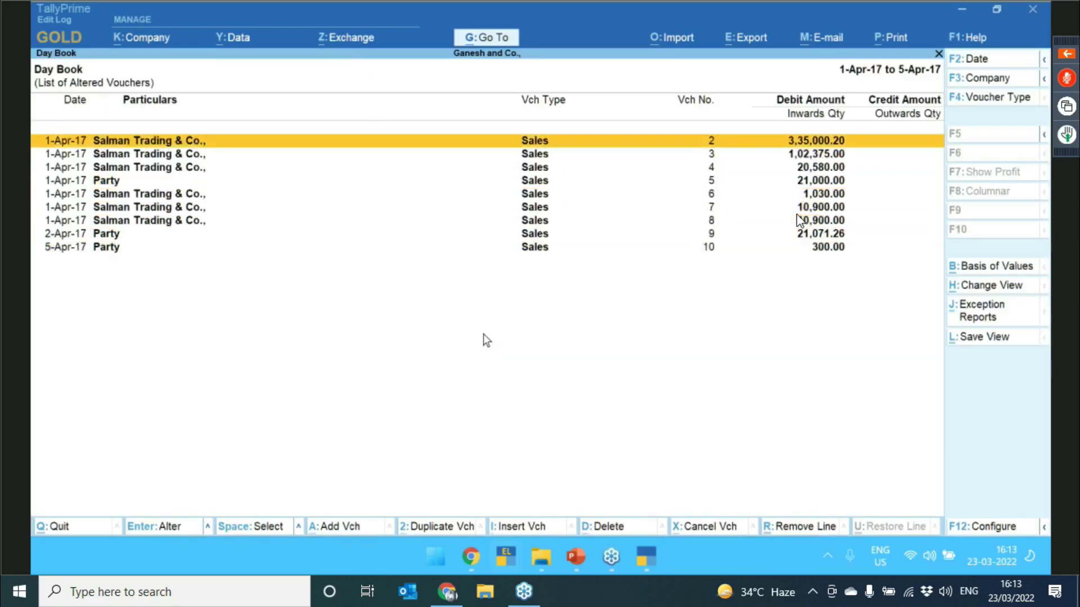
{"action": "key", "text": "Down"}
{"action": "key", "text": "Down"}
{"action": "key", "text": "Down"}
{"action": "key", "text": "Down"}
{"action": "key", "text": "Down"}
{"action": "key", "text": "Down"}
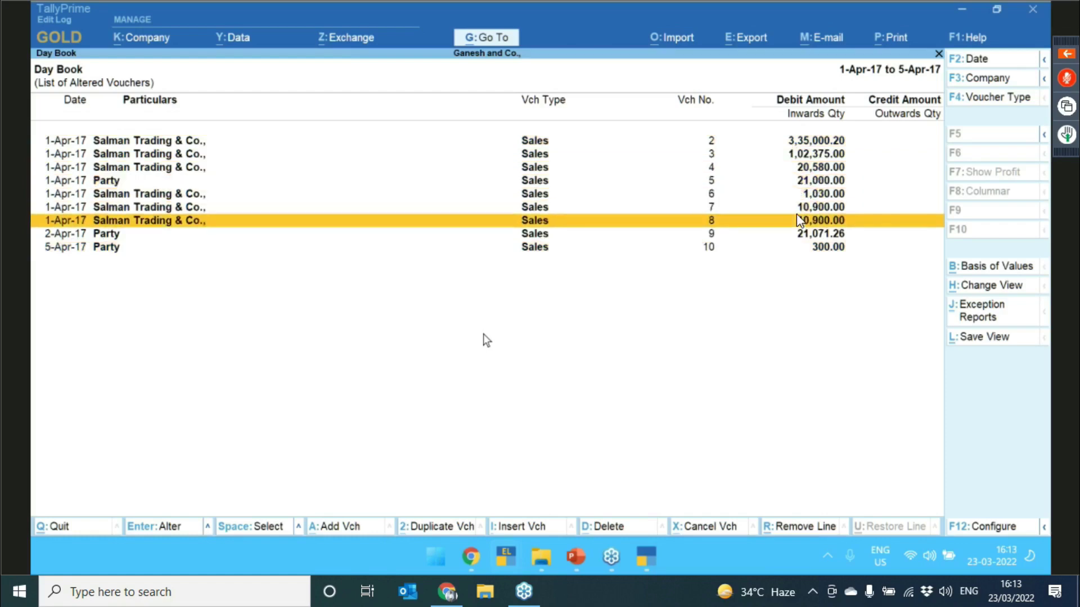
- Check the edit log of sales voucher number 7, and quit the voucher without altering it
{"action": "key", "text": "Up"}
{"action": "key", "text": "Return"}
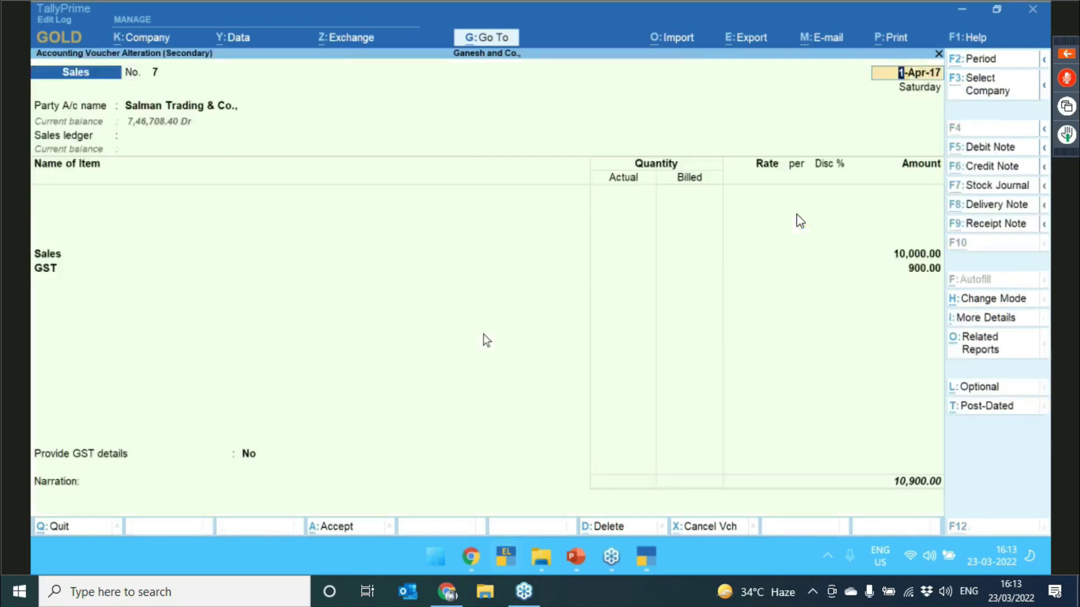
{"action": "key", "text": "alt+q"}
{"action": "key", "text": "Escape"}
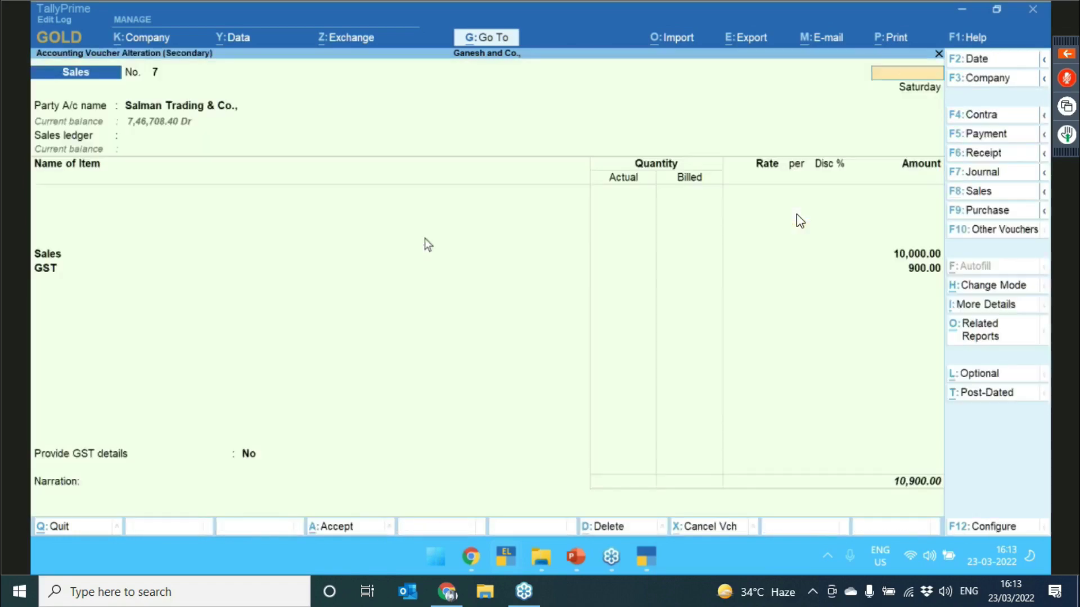
{"action": "key", "text": "Escape"}
{"action": "key", "text": "y"}
- Check the edit log of sales voucher number 8, and quit back to the list of altered vouchers
{"action": "key", "text": "Return"}
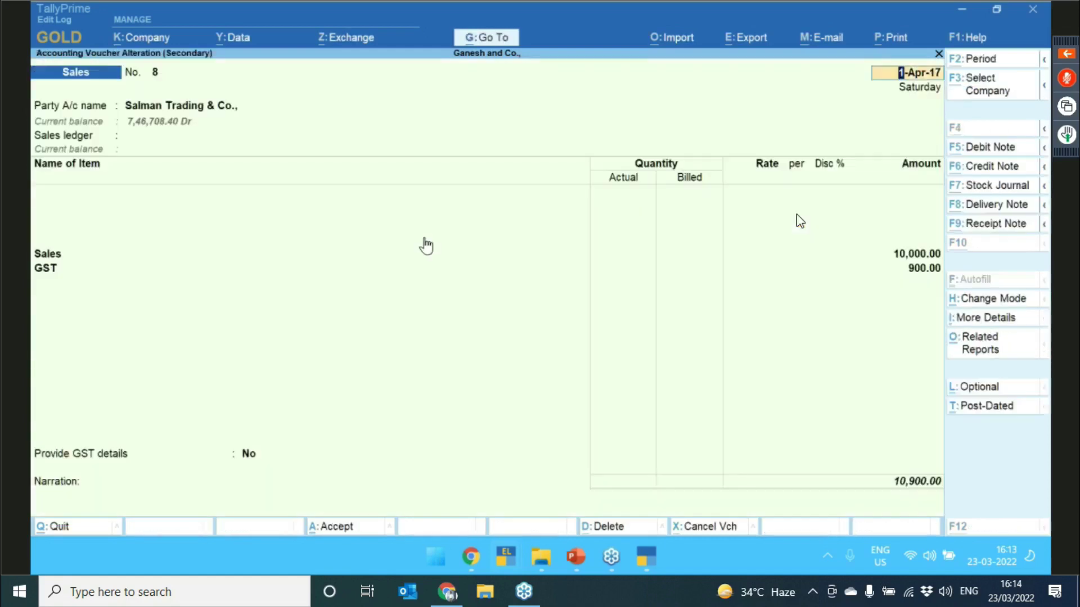
{"action": "key", "text": "alt+q"}
{"action": "key", "text": "Escape"}
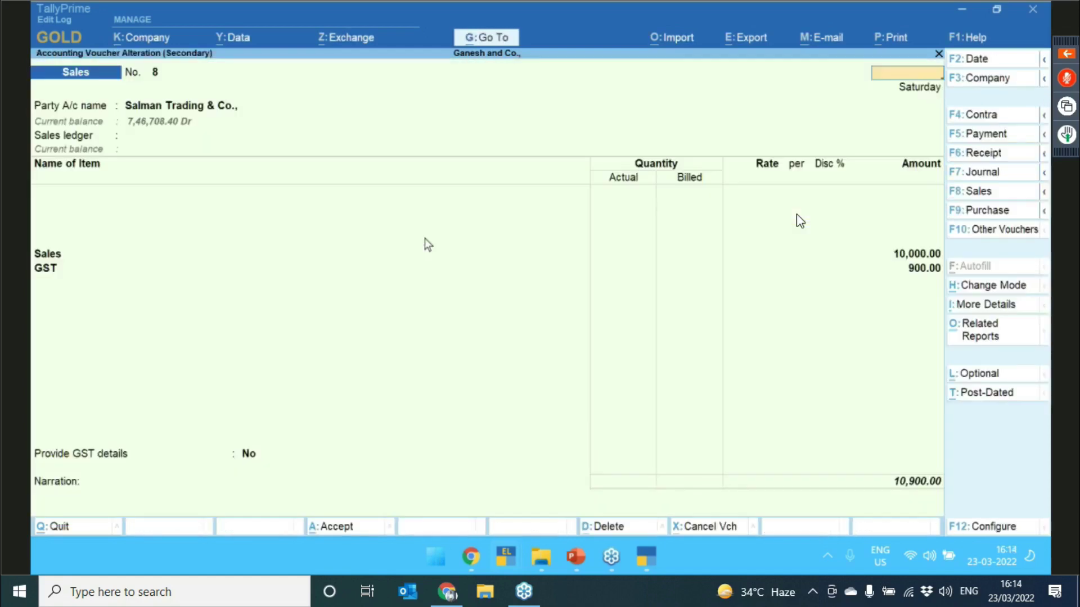
{"action": "key", "text": "Escape"}
{"action": "key", "text": "y"}
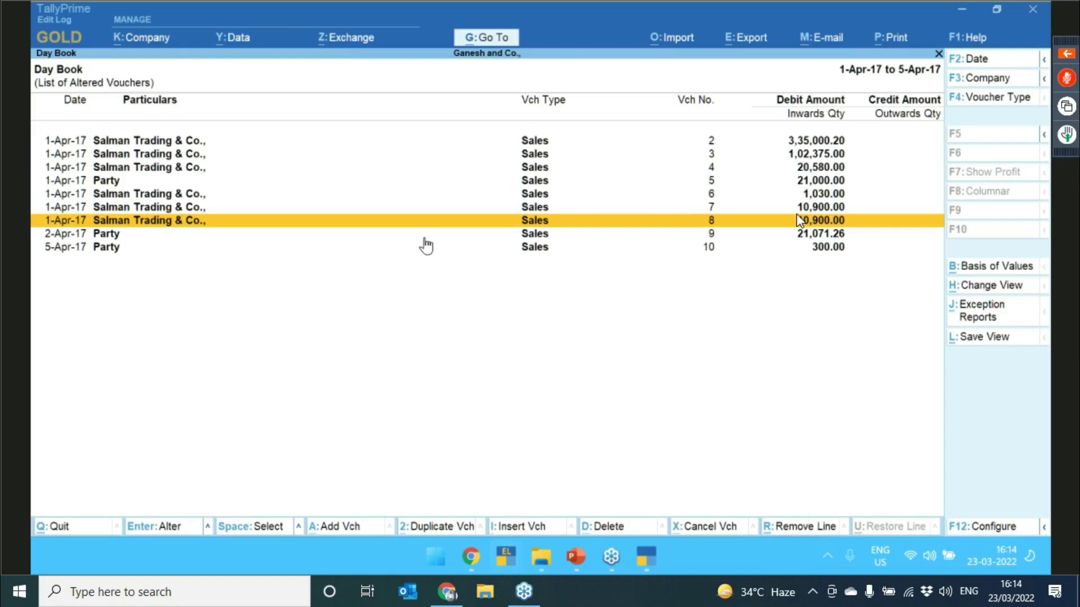
- Close the filtered Day Book and return to the Gateway of Tally
{"action": "key", "text": "Escape"}
{"action": "key", "text": "Escape"}
{"action": "key", "text": "Escape"}
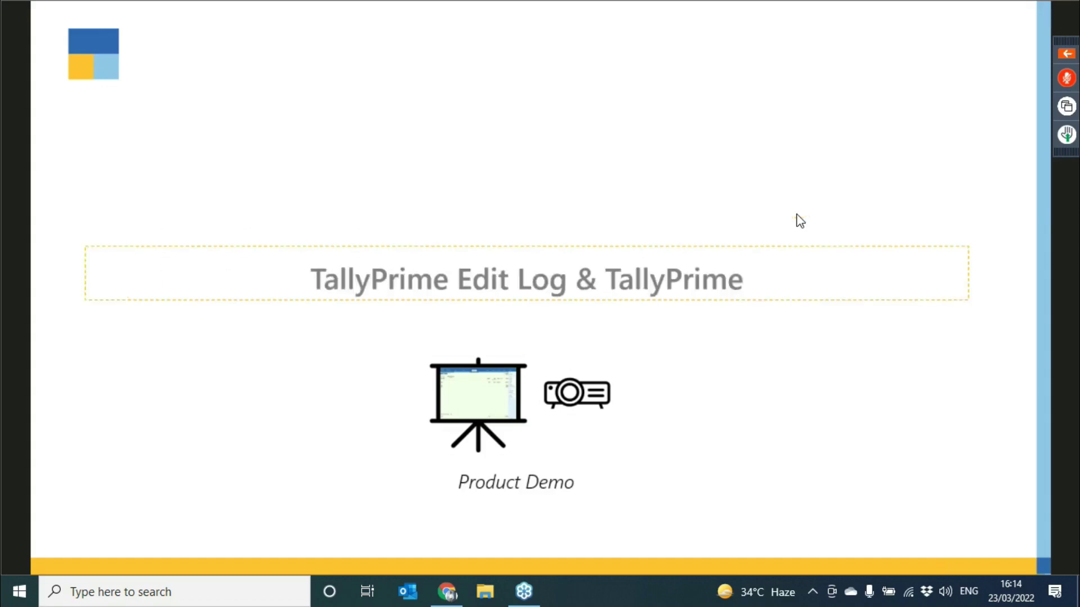
{"action": "key", "text": "alt+Tab"}
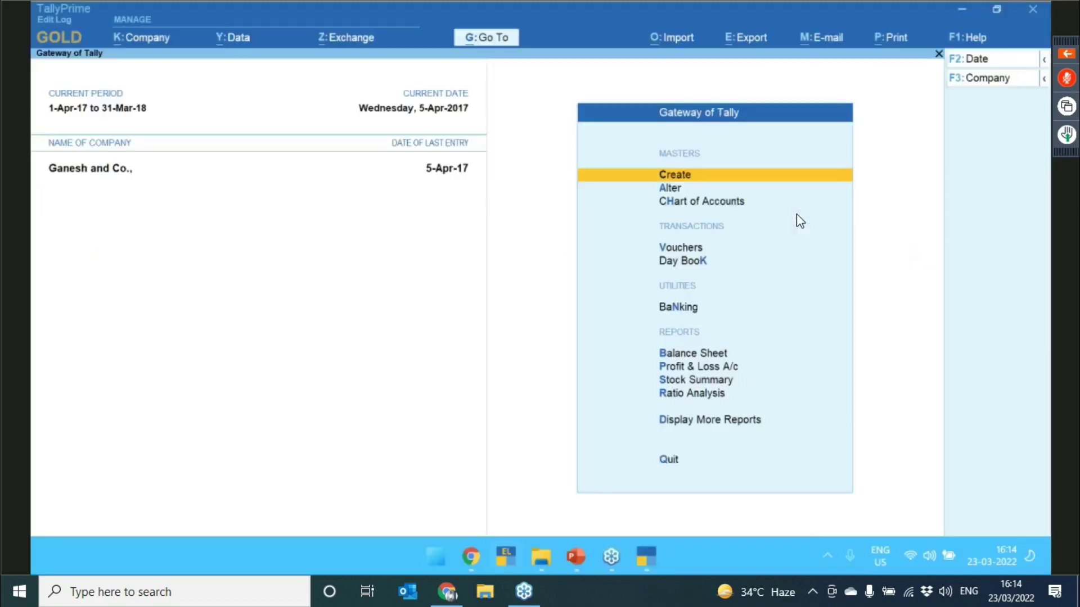
{"action": "key", "text": "Escape"}
{"action": "key", "text": "Escape"}
{"action": "key", "text": "Escape"}
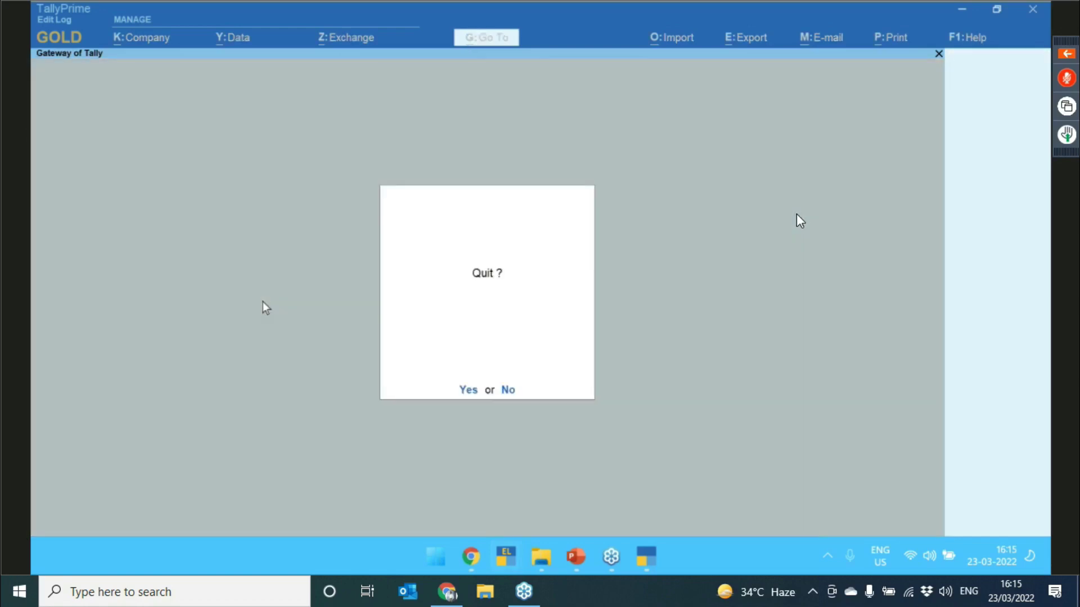
{"action": "left_click", "coordinate": [1042, 79]}
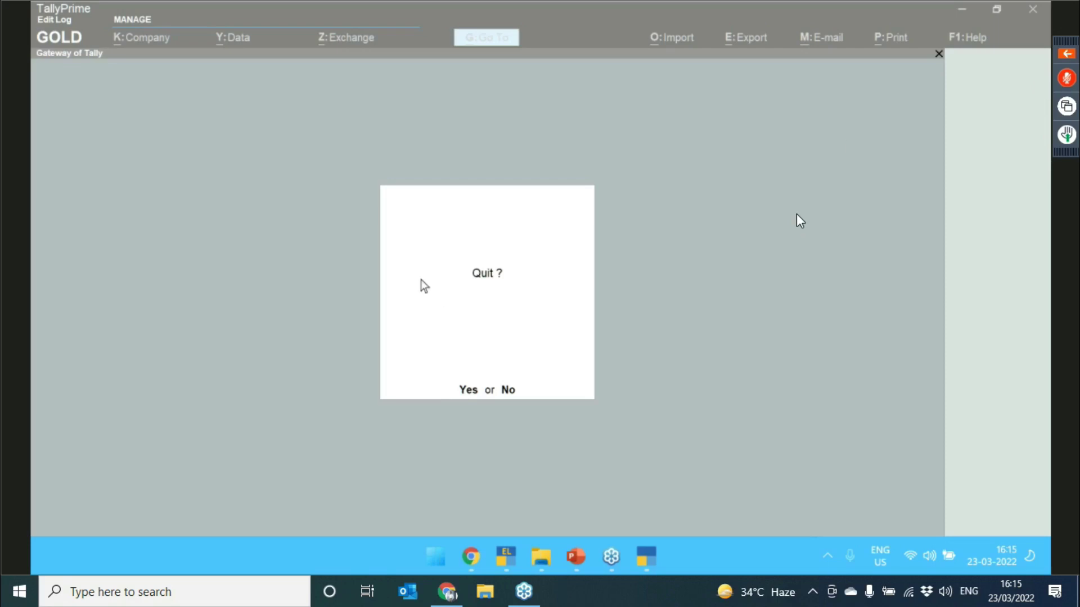
{"action": "left_click", "coordinate": [151, 86]}
{"action": "left_click", "coordinate": [327, 225]}
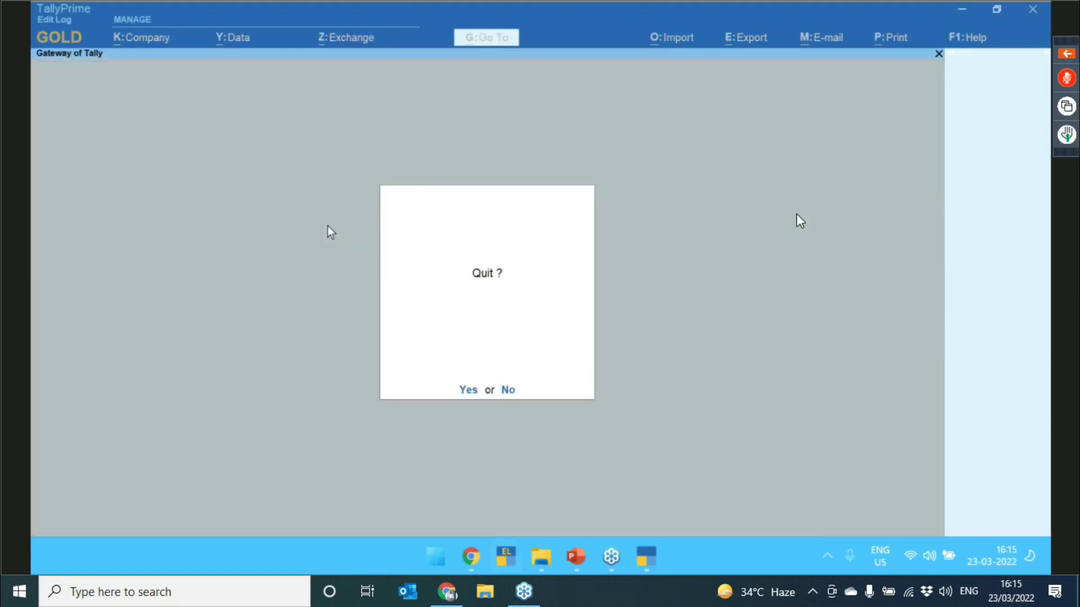
{"action": "left_click", "coordinate": [130, 197]}
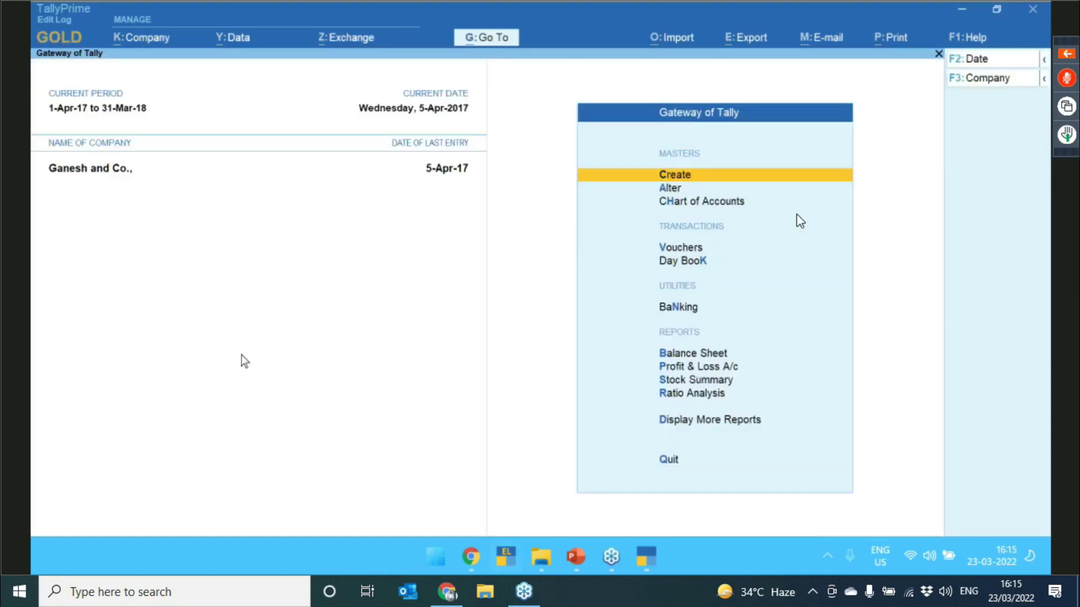
- Switch to the desktop, launch TallyPrime, and select the company Ganesh and Co
{"action": "key", "text": "Escape"}
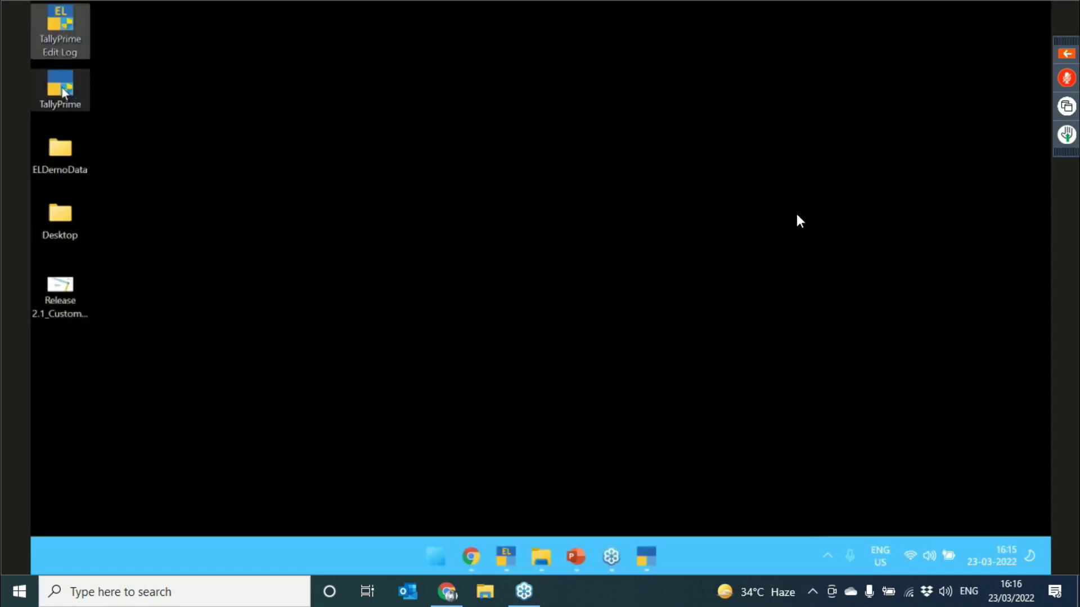
{"action": "double_click", "coordinate": [62, 90]}
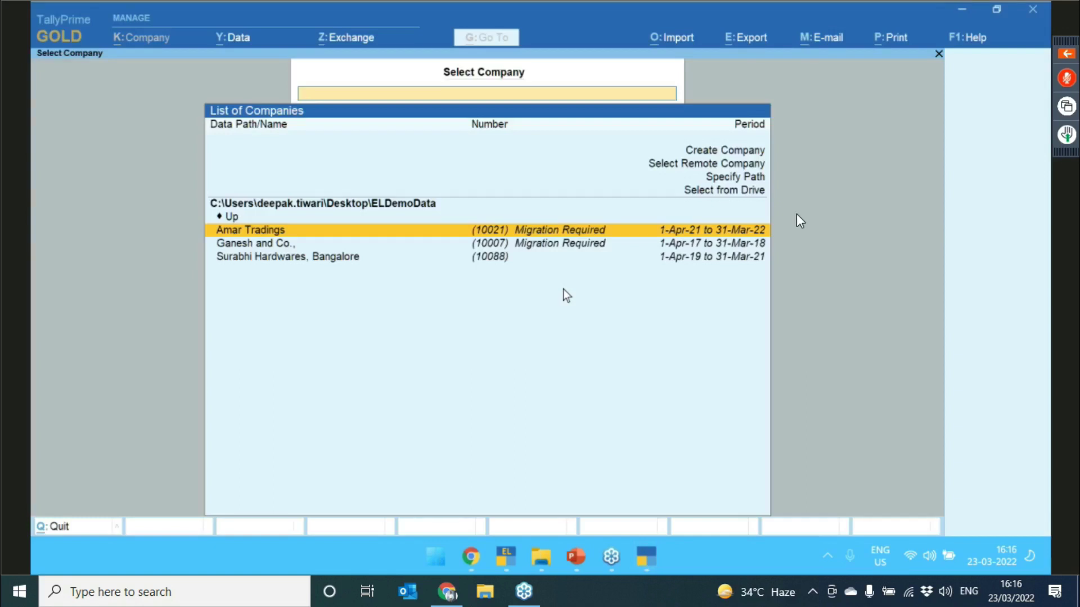
{"action": "key", "text": "Down"}
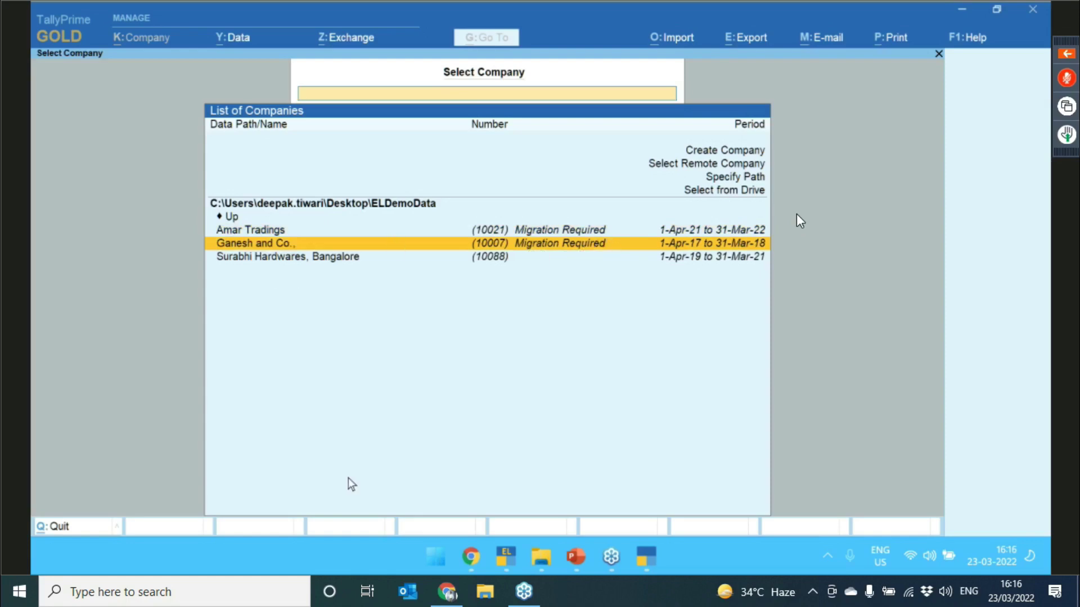
{"action": "key", "text": "Return"}
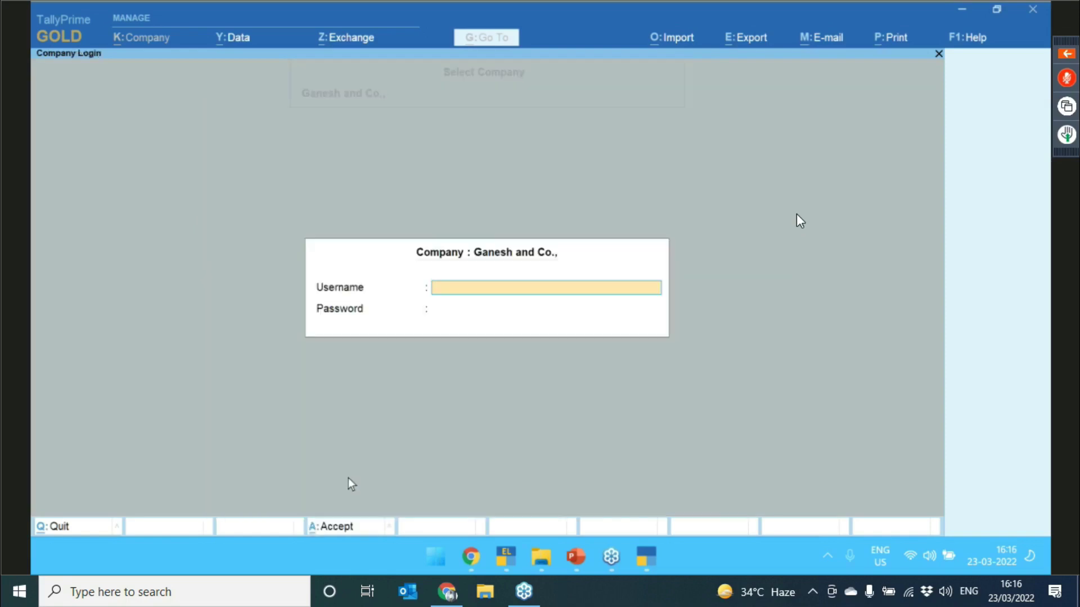
- Log in to the company with the administrator's username and password
{"action": "type", "text": "a"}
{"action": "key", "text": "Return"}
{"action": "type", "text": "a"}
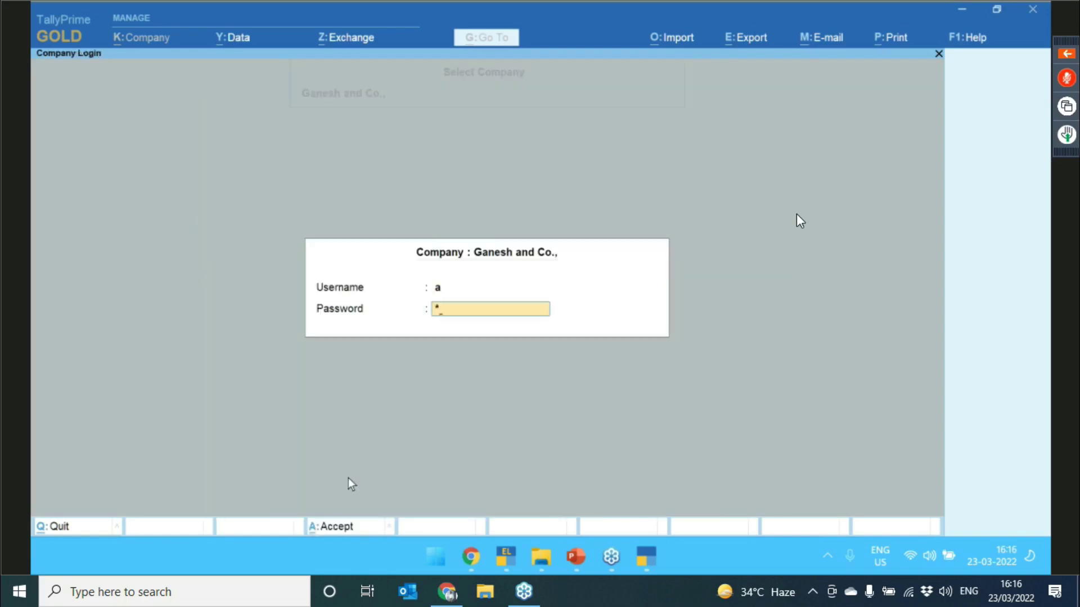
{"action": "key", "text": "Return"}
- Configure the migration with Backup Company Data before Migration set to No, and migrate Ganesh and Co. to this release
{"action": "key", "text": "c"}
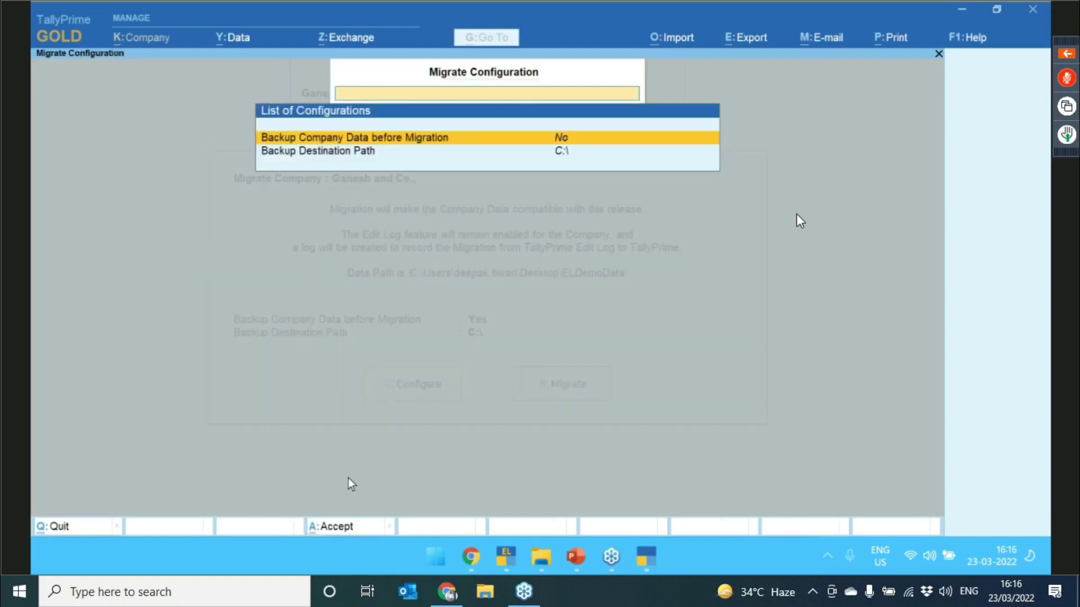
{"action": "key", "text": "ctrl+a"}
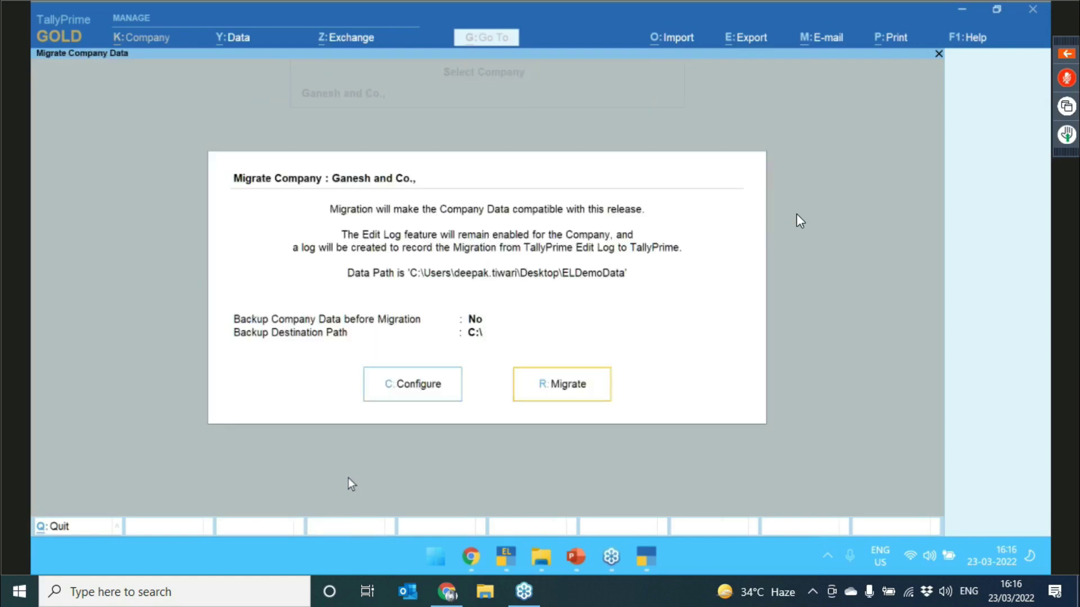
{"action": "key", "text": "Return"}
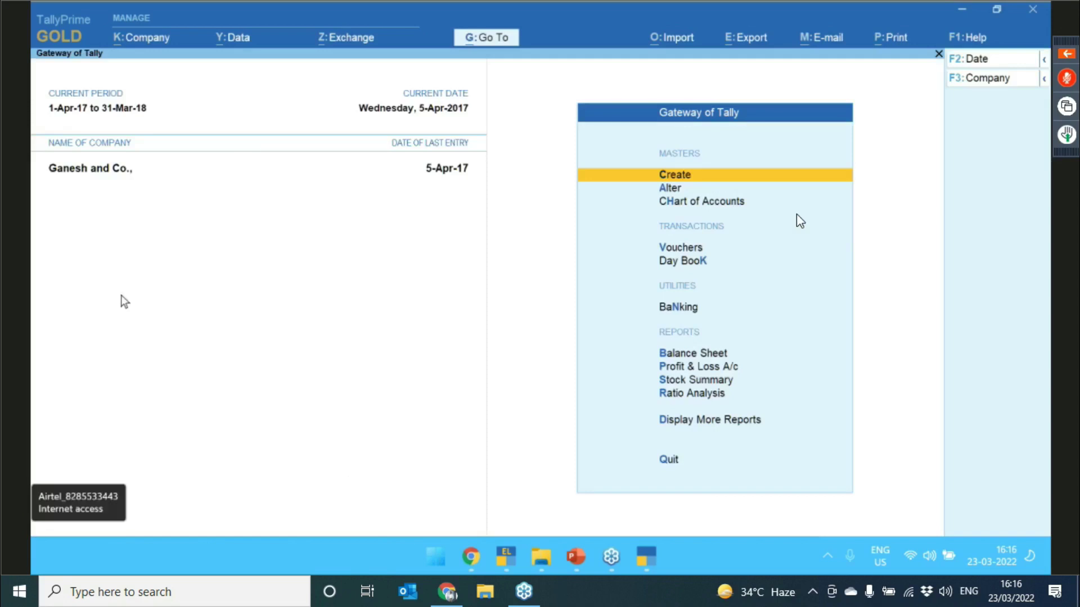
- Alter the company to set Enable Edit Log to No, confirm disabling it, and save the company details
{"action": "left_click", "coordinate": [139, 34]}
{"action": "key", "text": "Down"}
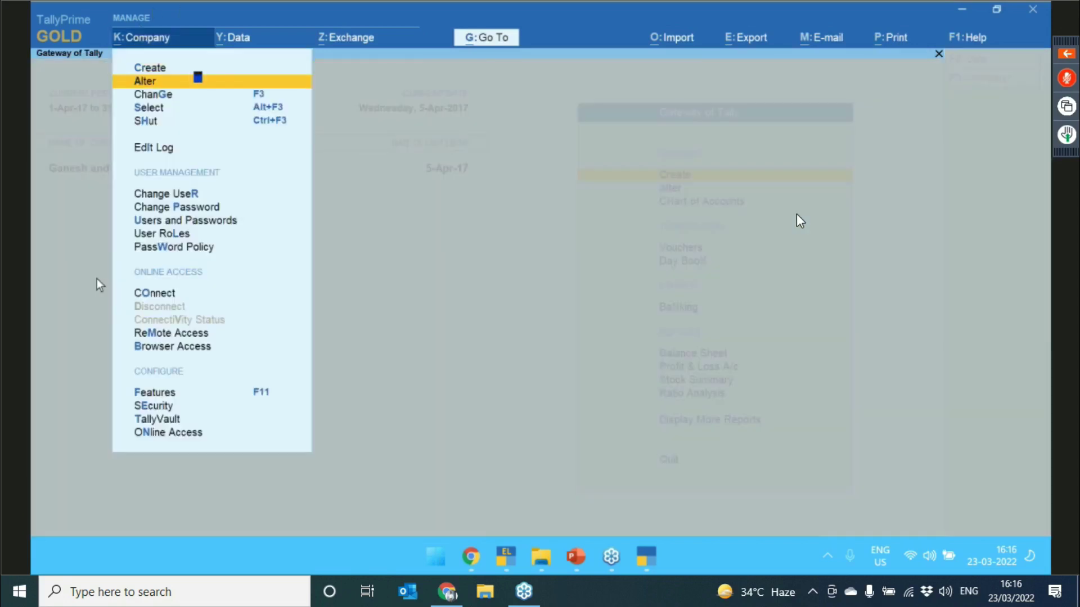
{"action": "key", "text": "Return"}
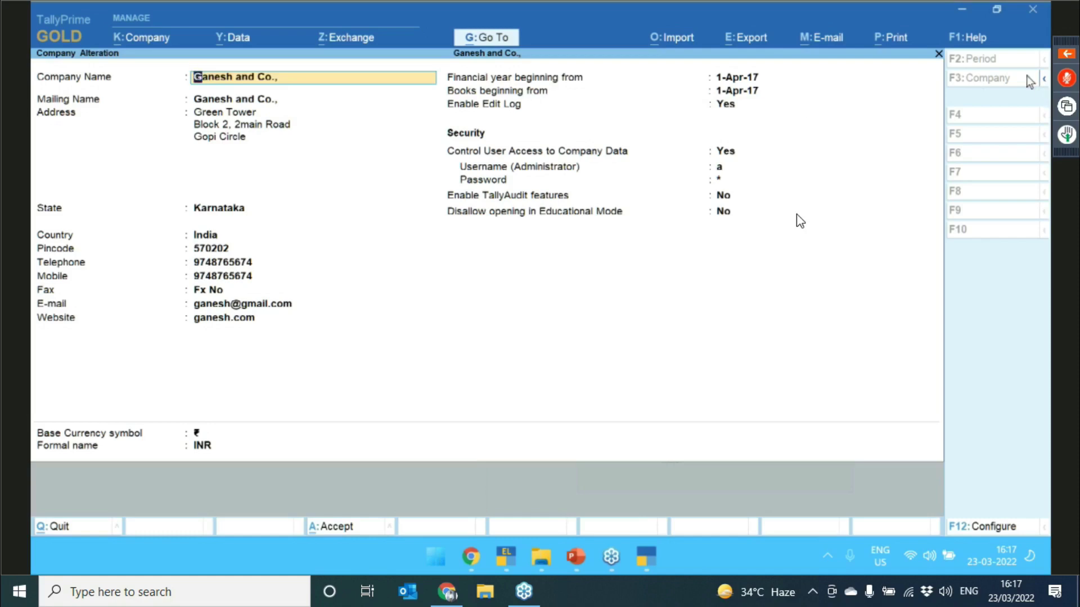
{"action": "left_click", "coordinate": [1042, 80]}
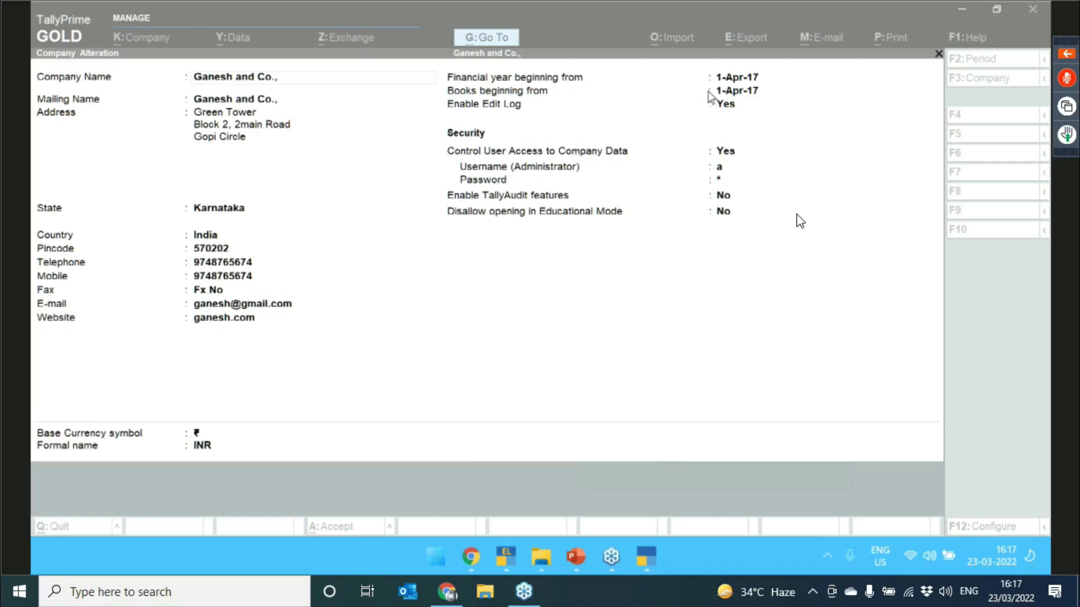
{"action": "left_click", "coordinate": [725, 105]}
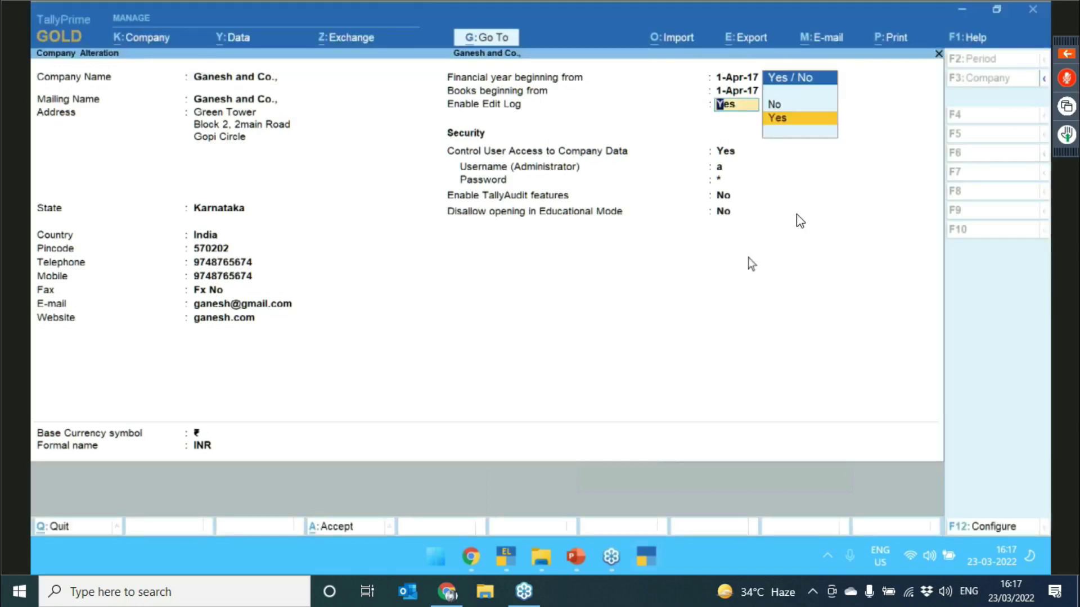
{"action": "left_click", "coordinate": [994, 48]}
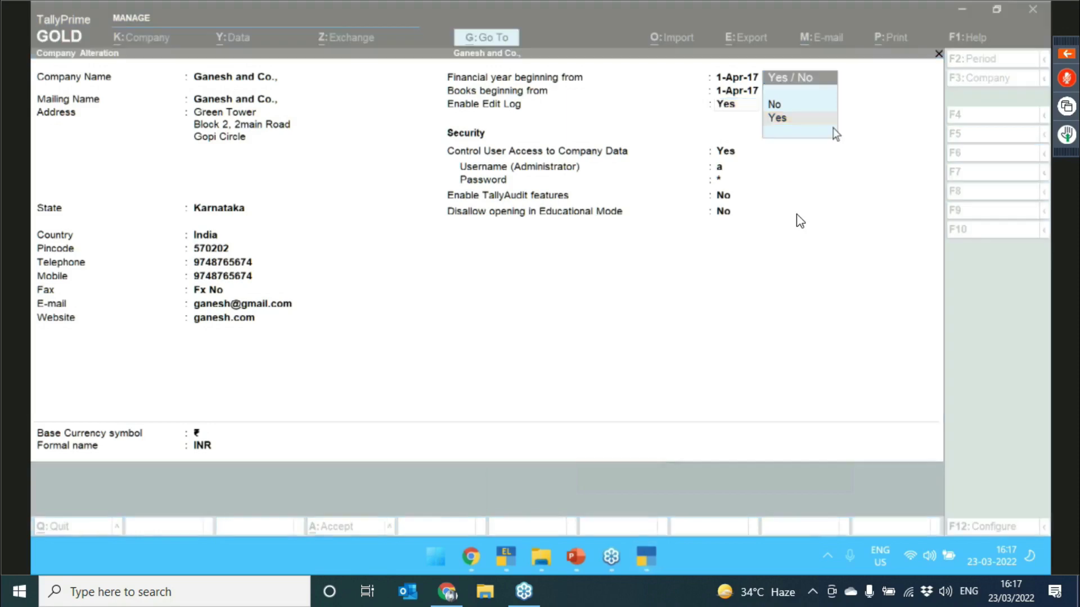
{"action": "left_click", "coordinate": [779, 119]}
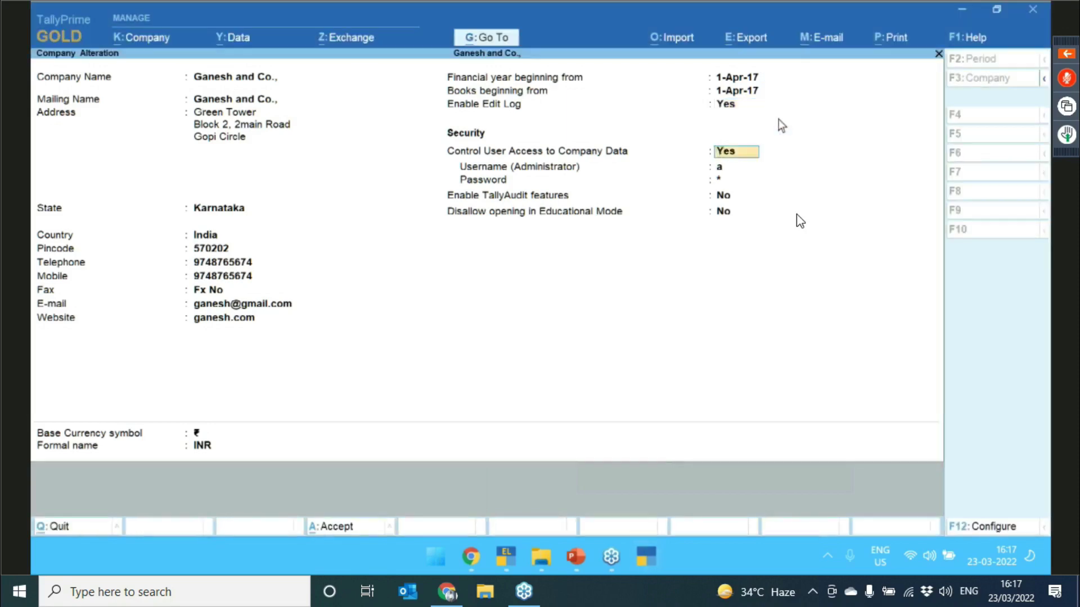
{"action": "key", "text": "Up"}
{"action": "key", "text": "Up"}
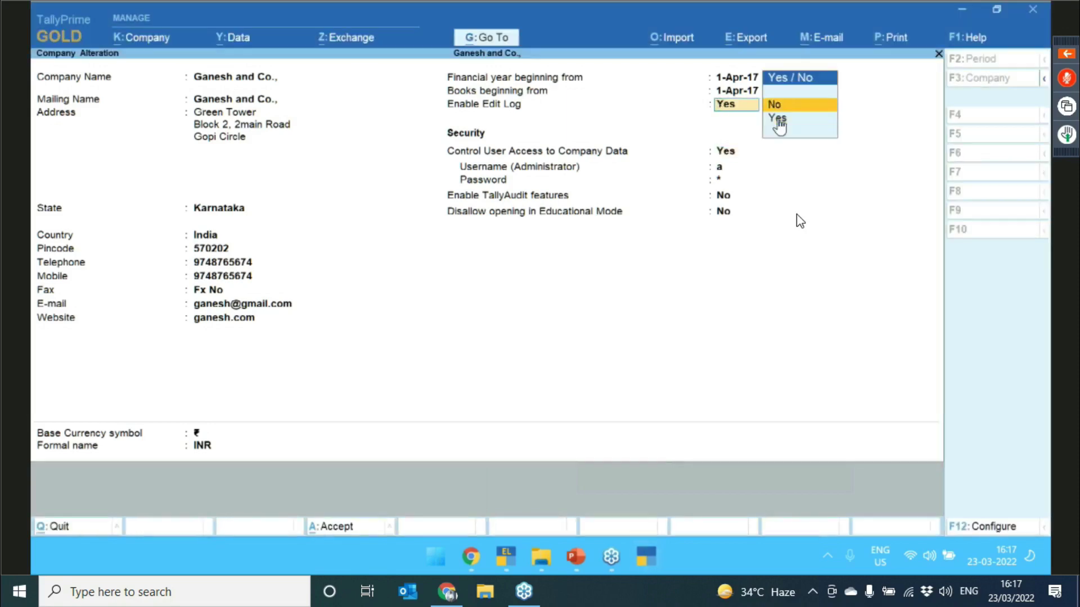
{"action": "key", "text": "Return"}
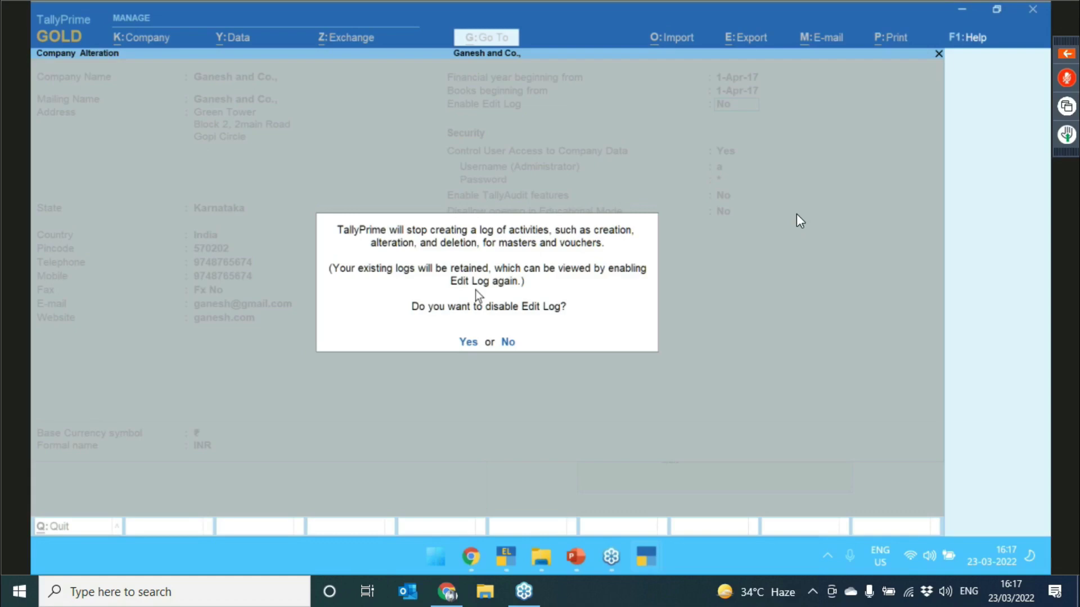
{"action": "left_click", "coordinate": [468, 343]}
{"action": "key", "text": "ctrl+a"}
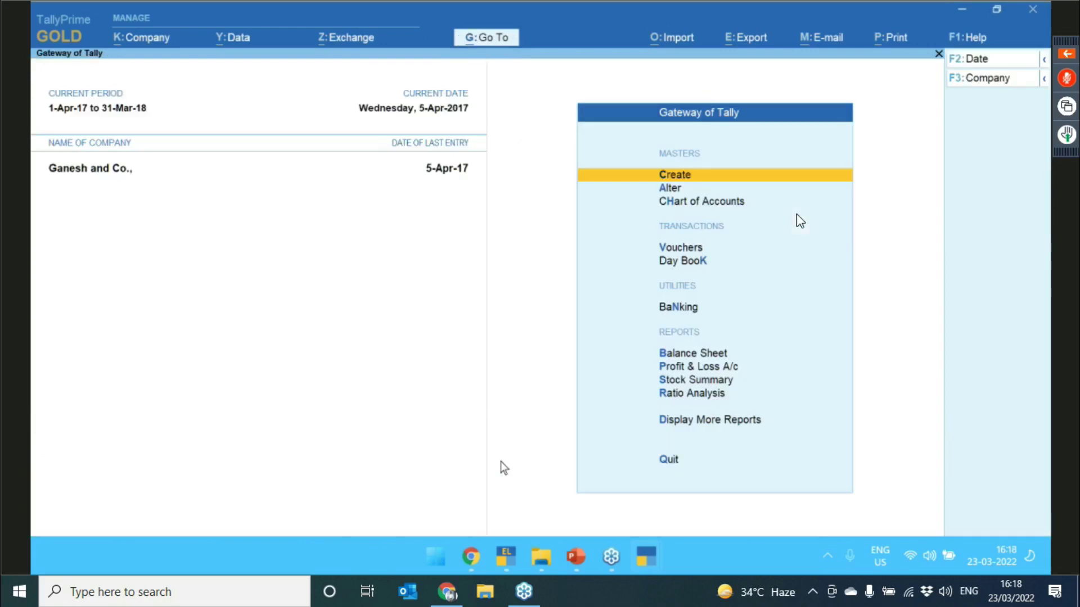
- Start a Sales voucher for the party Cash with the Sales ledger and the item Bisleri Water Bottle 500ml
{"action": "key", "text": "v"}
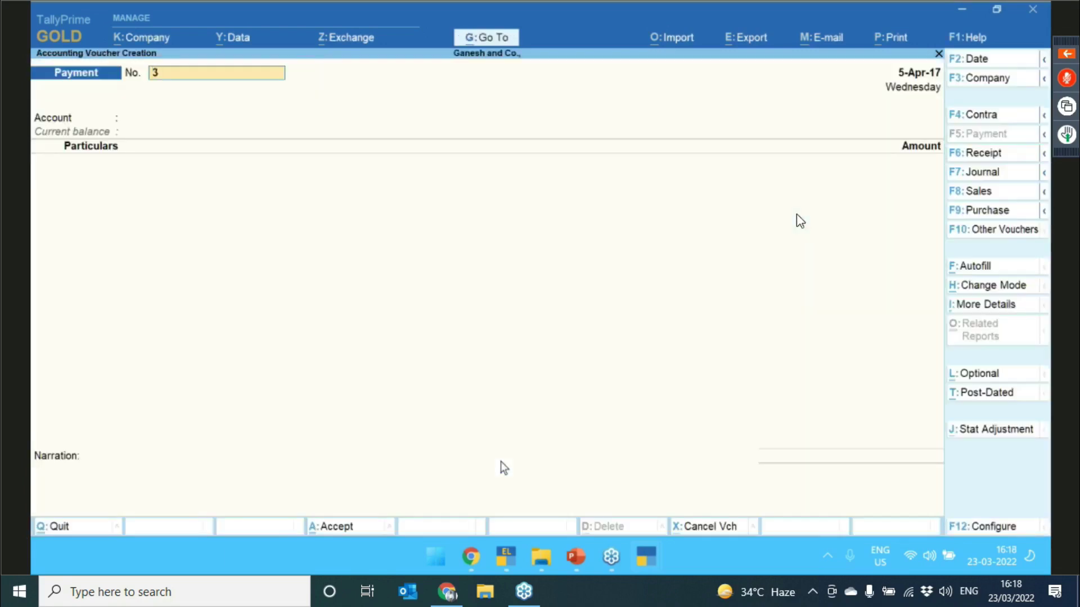
{"action": "key", "text": "F8"}
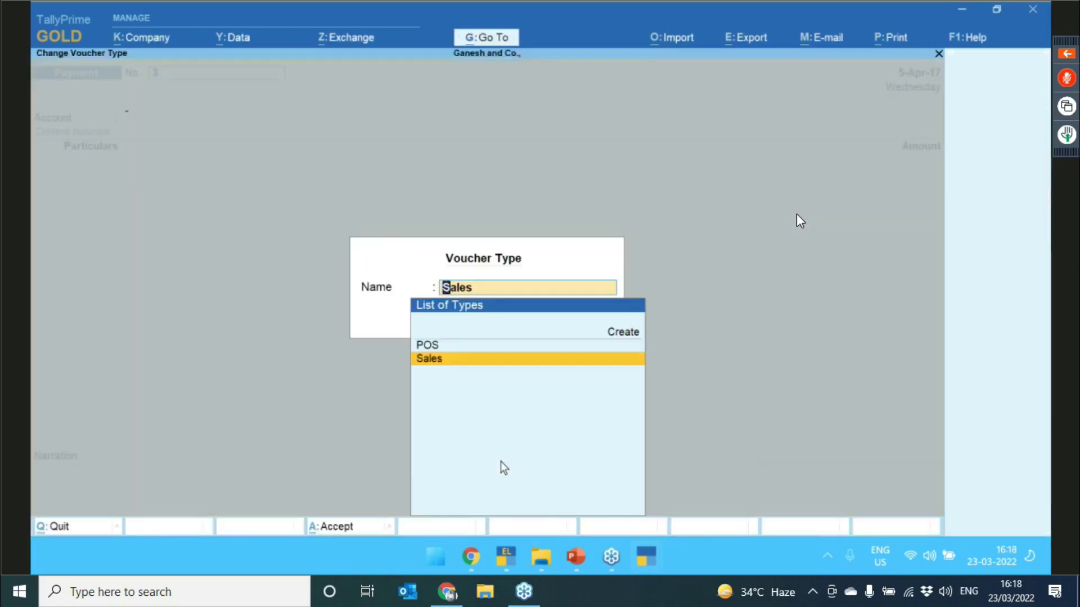
{"action": "key", "text": "Return"}
{"action": "key", "text": "Up"}
{"action": "key", "text": "Return"}
{"action": "key", "text": "ctrl+a"}
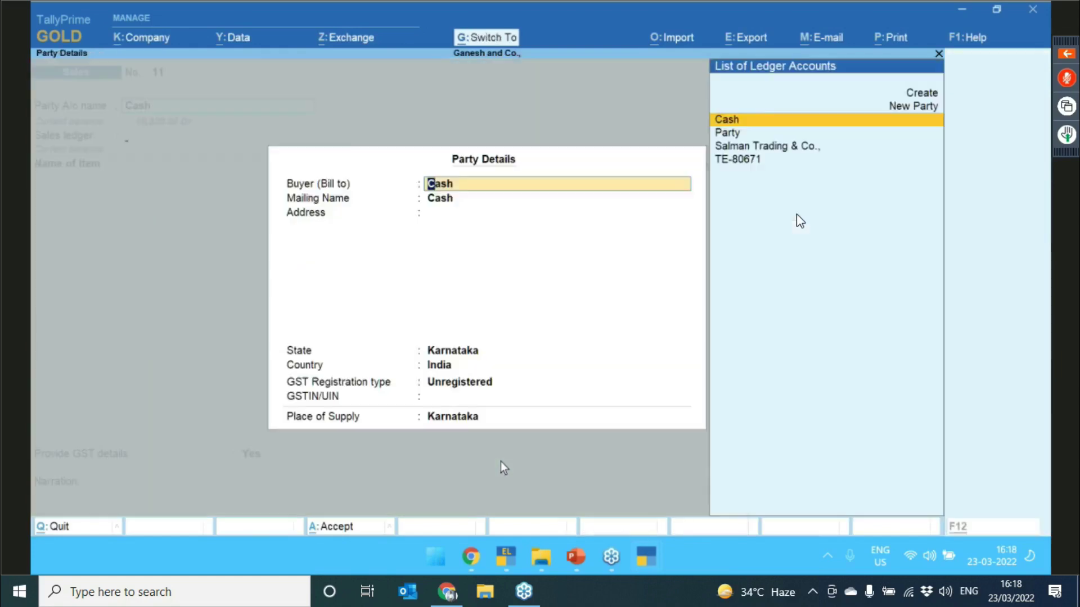
{"action": "key", "text": "ctrl+a"}
{"action": "key", "text": "Return"}
{"action": "key", "text": "Return"}
{"action": "key", "text": "Return"}
{"action": "key", "text": "Return"}
{"action": "key", "text": "Return"}
{"action": "key", "text": "Return"}
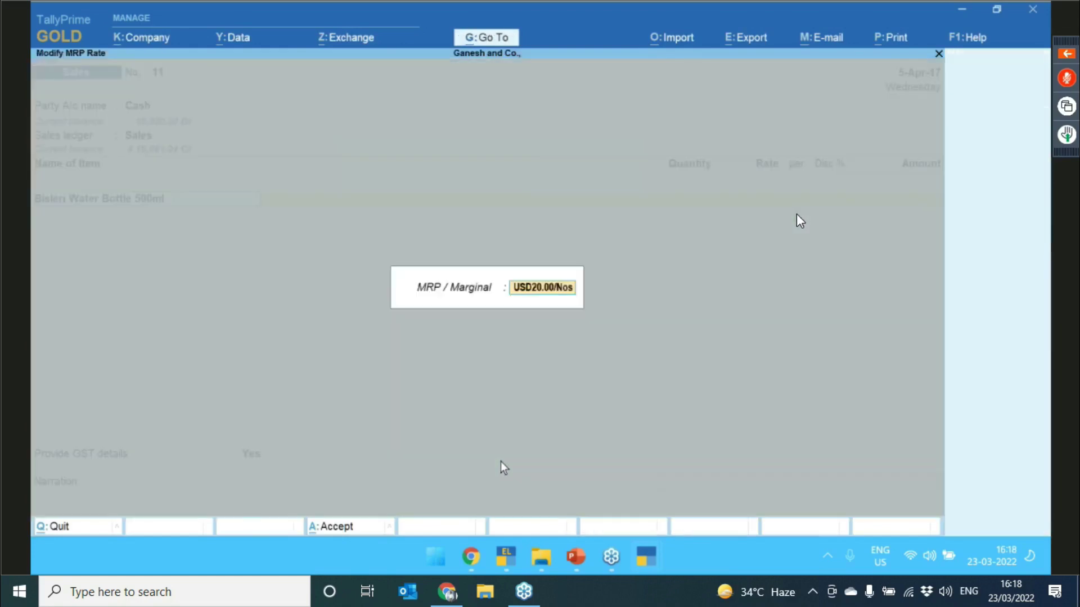
- Allocate 12 Nos from Hosur Goadown, batch Btch-123, at a rate of USD10.00, and save the sales voucher
{"action": "key", "text": "Return"}
{"action": "type", "text": "12"}
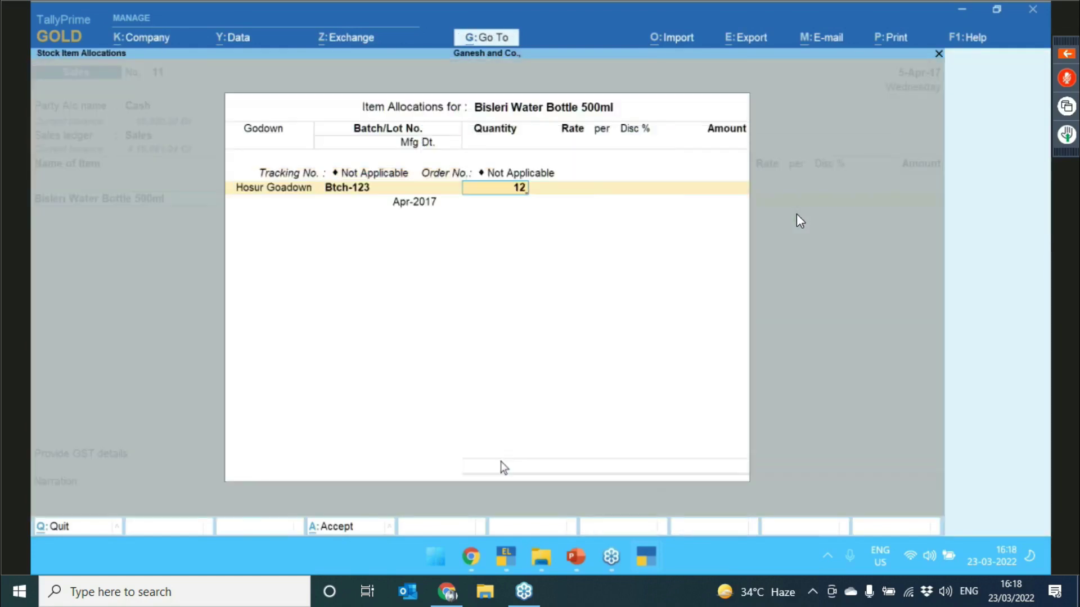
{"action": "key", "text": "Return"}
{"action": "key", "text": "Return"}
{"action": "key", "text": "Return"}
{"action": "key", "text": "Return"}
{"action": "key", "text": "Return"}
{"action": "key", "text": "Return"}
{"action": "key", "text": "Return"}
{"action": "key", "text": "Return"}
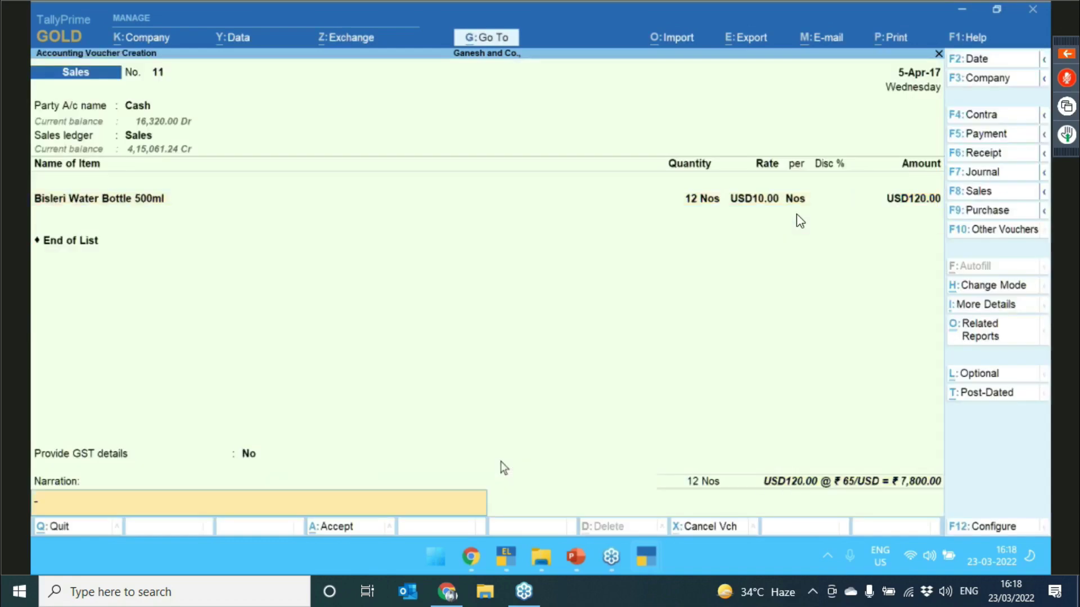
{"action": "key", "text": "Return"}
{"action": "key", "text": "Return"}
{"action": "key", "text": "Return"}
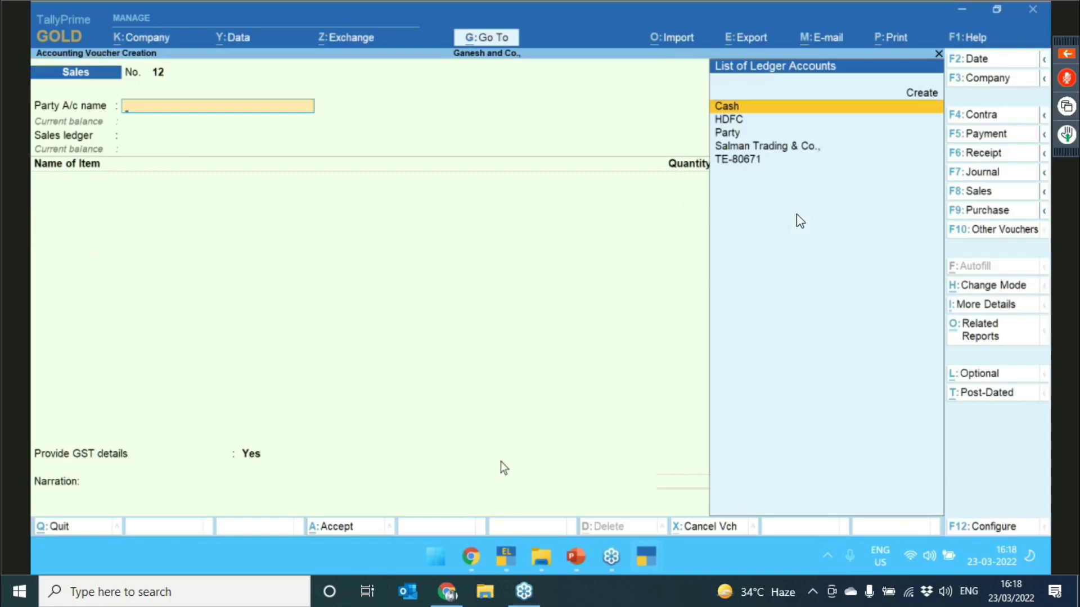
- Leave voucher creation and open the Day Book for 5-Apr-17
{"action": "key", "text": "Escape"}
{"action": "key", "text": "Escape"}
{"action": "key", "text": "Escape"}
{"action": "key", "text": "d"}
{"action": "key", "text": "d"}
{"action": "key", "text": "Down"}
{"action": "key", "text": "Down"}
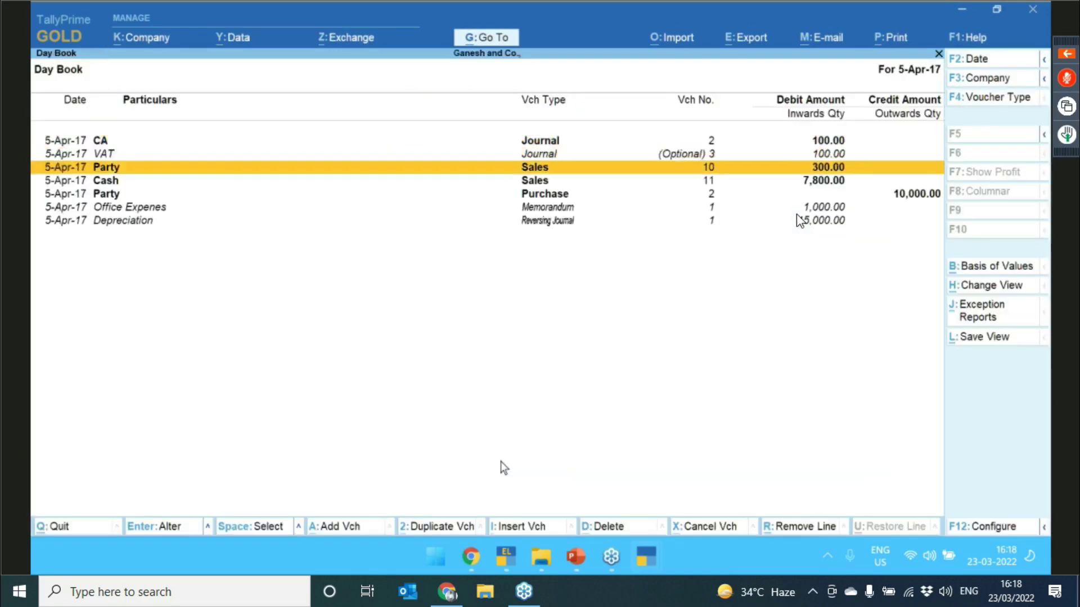
- Alter journal voucher number 2 so the CA debit and IGST credit are 9,000, and save it
{"action": "key", "text": "Up"}
{"action": "key", "text": "Up"}
{"action": "key", "text": "Return"}
{"action": "key", "text": "Return"}
{"action": "type", "text": "9000"}
{"action": "key", "text": "Return"}
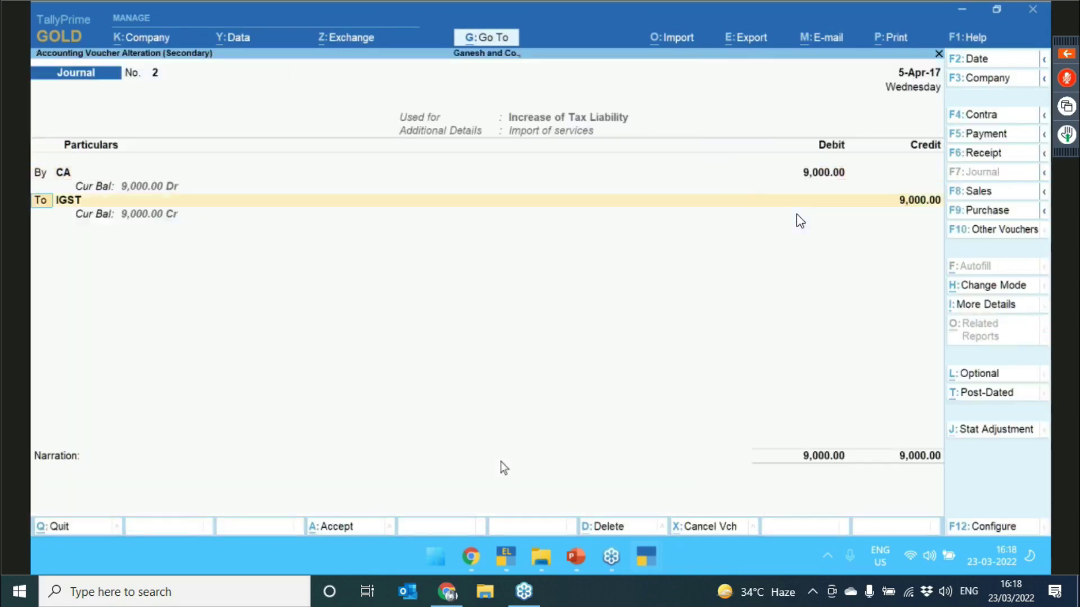
{"action": "key", "text": "Return"}
{"action": "key", "text": "Return"}
{"action": "key", "text": "Return"}
{"action": "key", "text": "Return"}
{"action": "key", "text": "Return"}
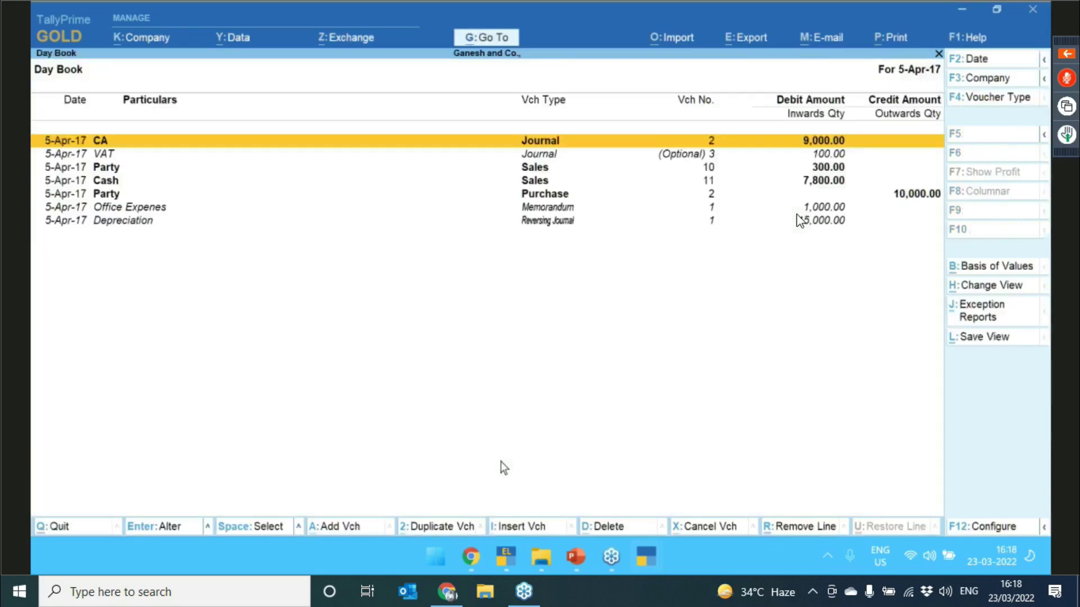
- Leave the Day Book and open the company details of Ganesh and Co., for alteration
{"action": "key", "text": "Escape"}
{"action": "key", "text": "Escape"}
{"action": "key", "text": "Escape"}
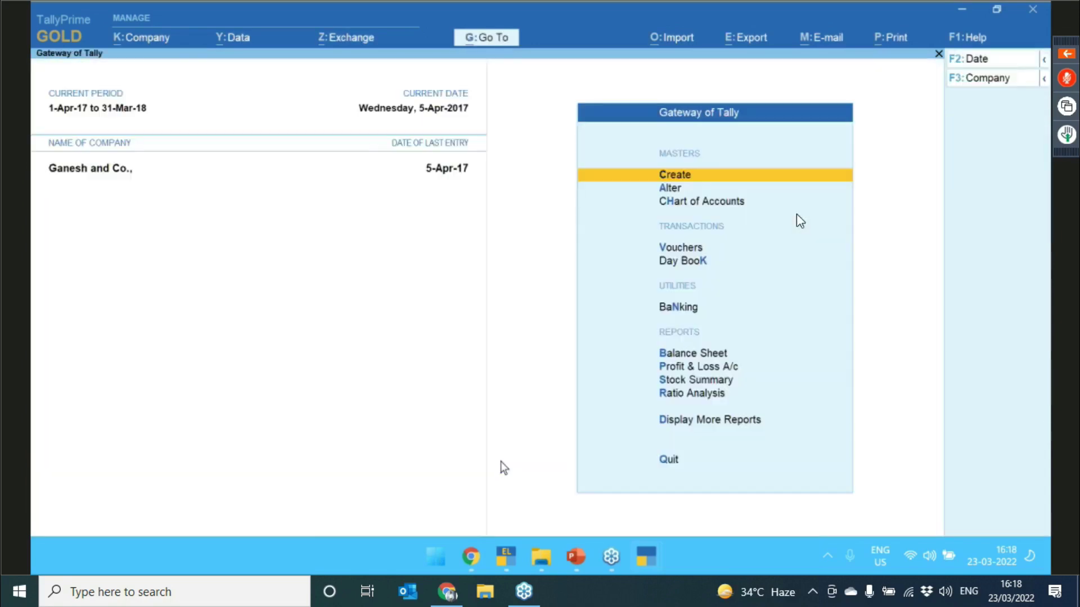
{"action": "key", "text": "alt+k"}
{"action": "key", "text": "Return"}
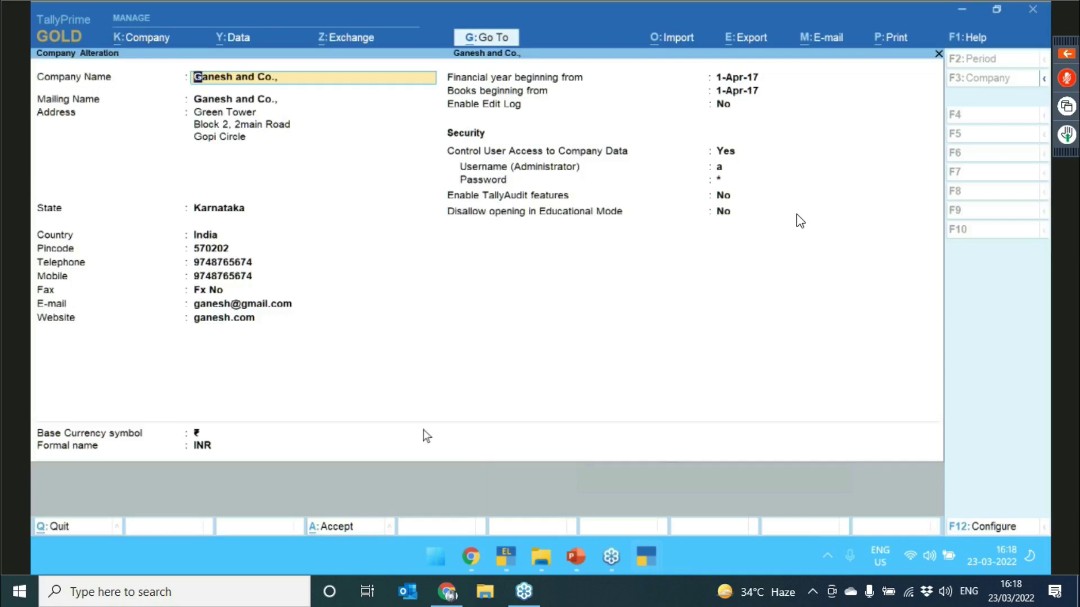
- Set Enable Edit Log to Yes for Ganesh and Co., and save the company alteration
{"action": "key", "text": "Return"}
{"action": "key", "text": "Return"}
{"action": "key", "text": "Return"}
{"action": "key", "text": "Return"}
{"action": "key", "text": "Return"}
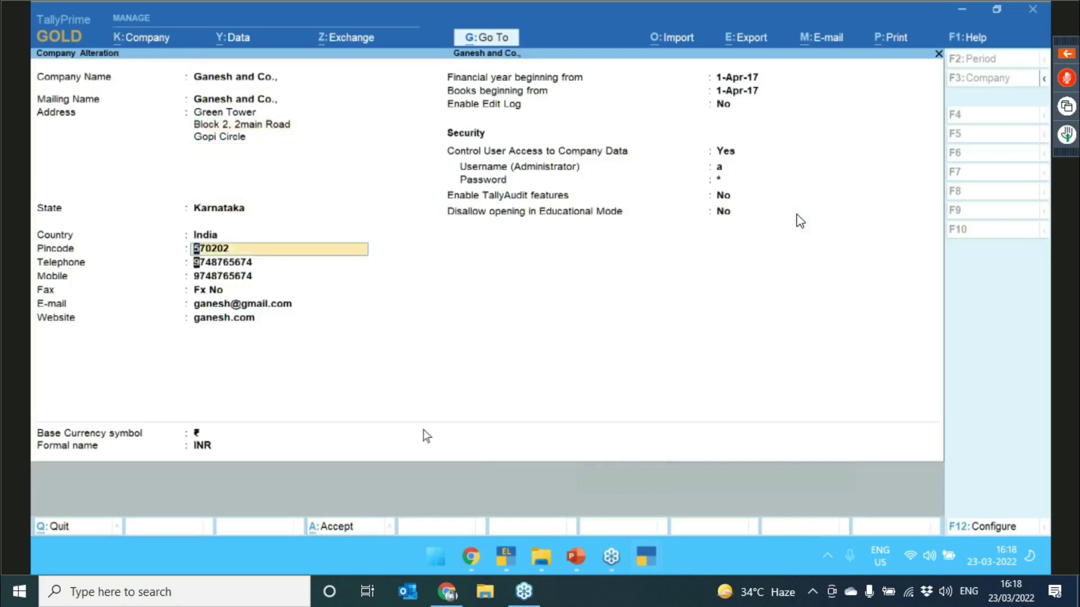
{"action": "key", "text": "Return"}
{"action": "key", "text": "Return"}
{"action": "key", "text": "Return"}
{"action": "key", "text": "Return"}
{"action": "key", "text": "Return"}
{"action": "key", "text": "Return"}
{"action": "key", "text": "Return"}
{"action": "key", "text": "Return"}
{"action": "key", "text": "Down"}
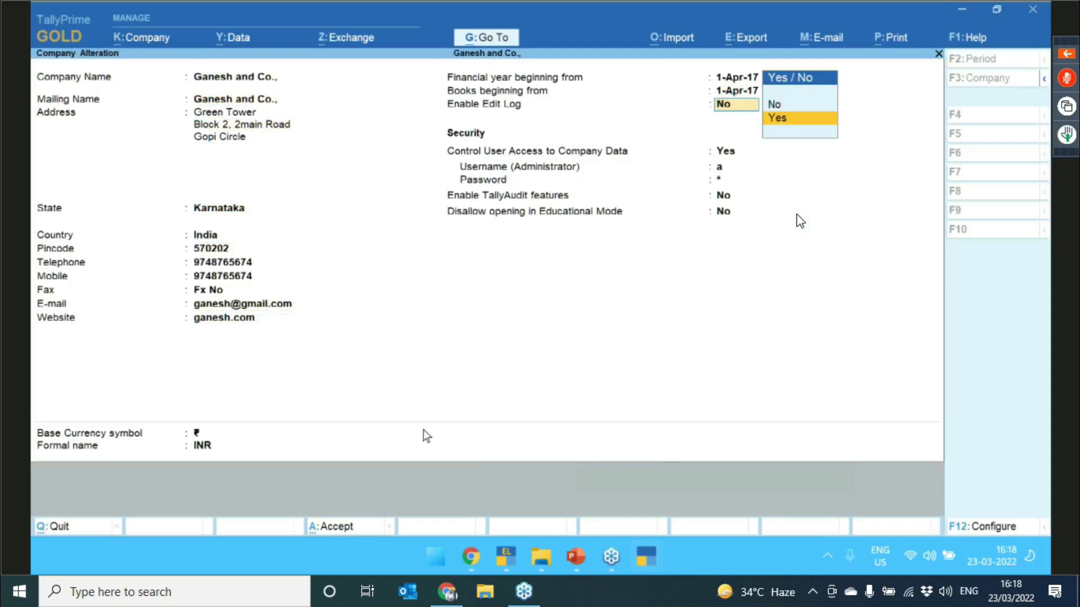
{"action": "key", "text": "Return"}
{"action": "key", "text": "y"}
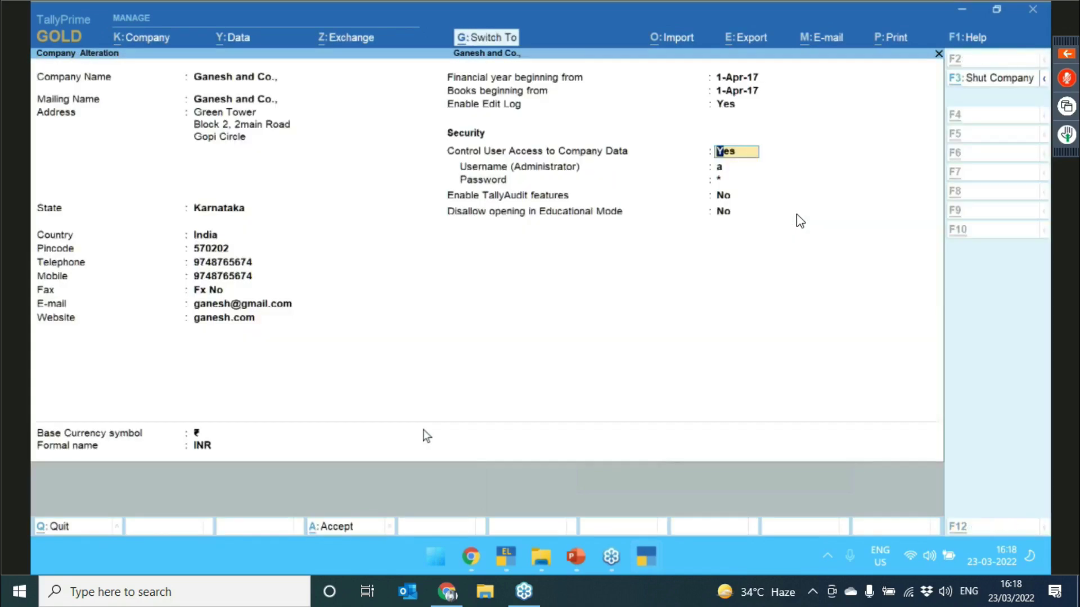
{"action": "key", "text": "ctrl+a"}
{"action": "key", "text": "Escape"}
{"action": "key", "text": "n"}
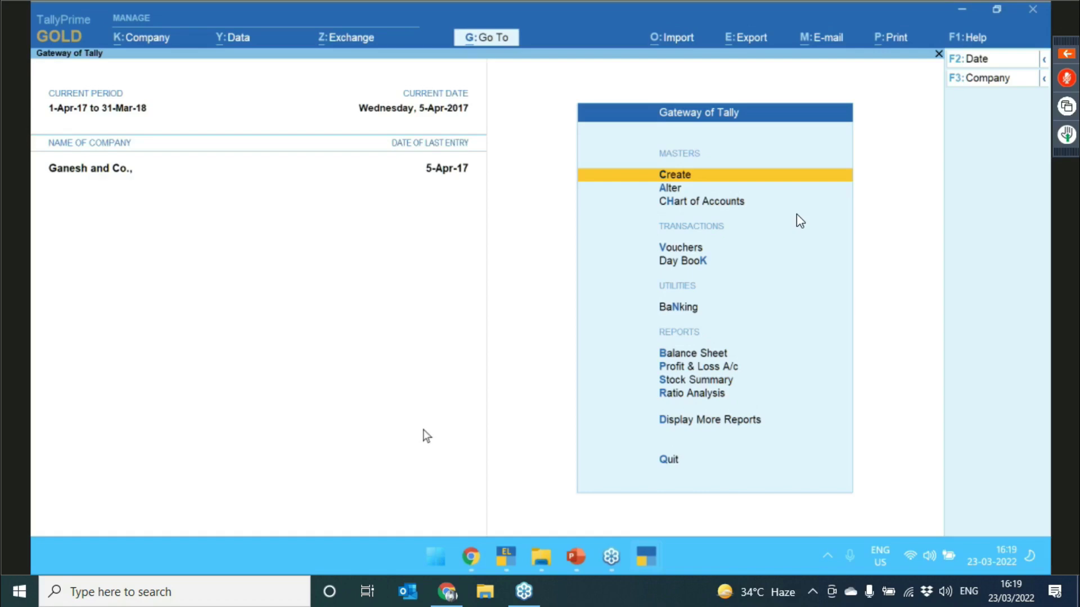
- Quit TallyPrime and launch TallyPrime Edit Log from the desktop
{"action": "key", "text": "alt+k"}
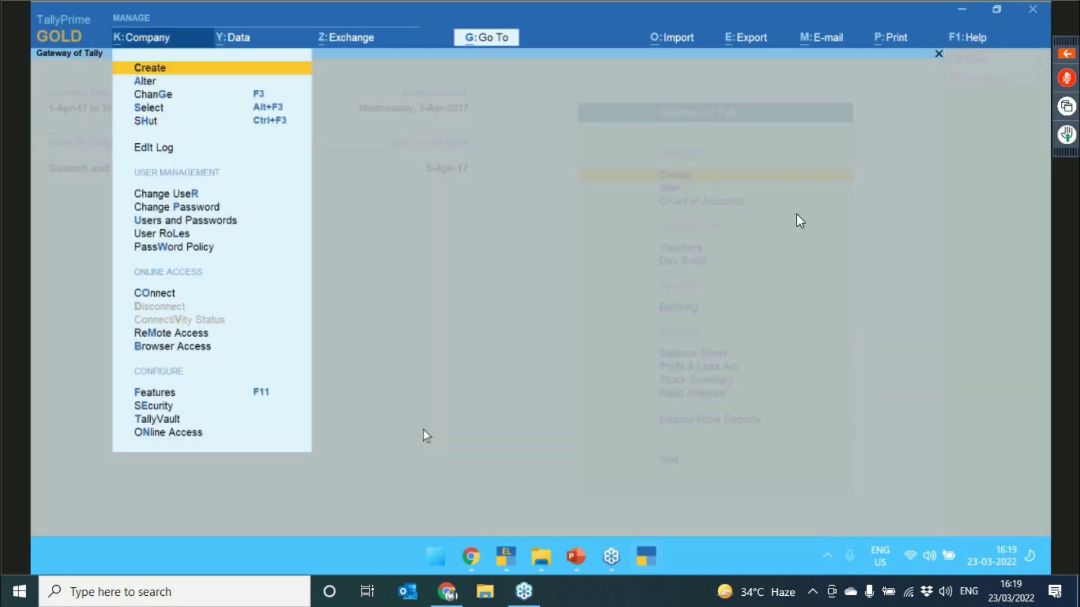
{"action": "key", "text": "Escape"}
{"action": "key", "text": "Escape"}
{"action": "key", "text": "Return"}
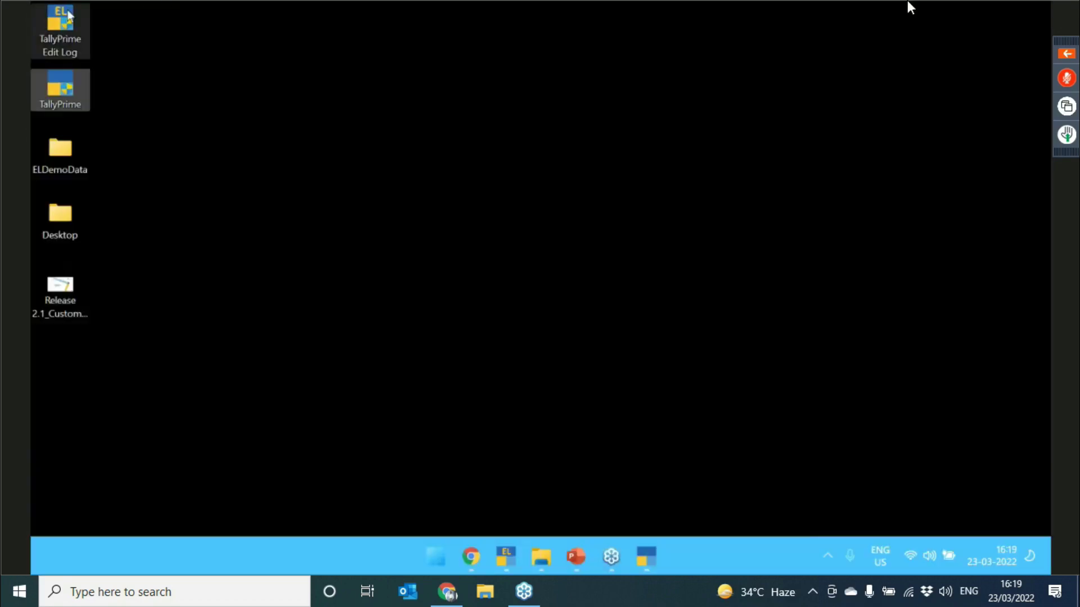
{"action": "double_click", "coordinate": [67, 15]}
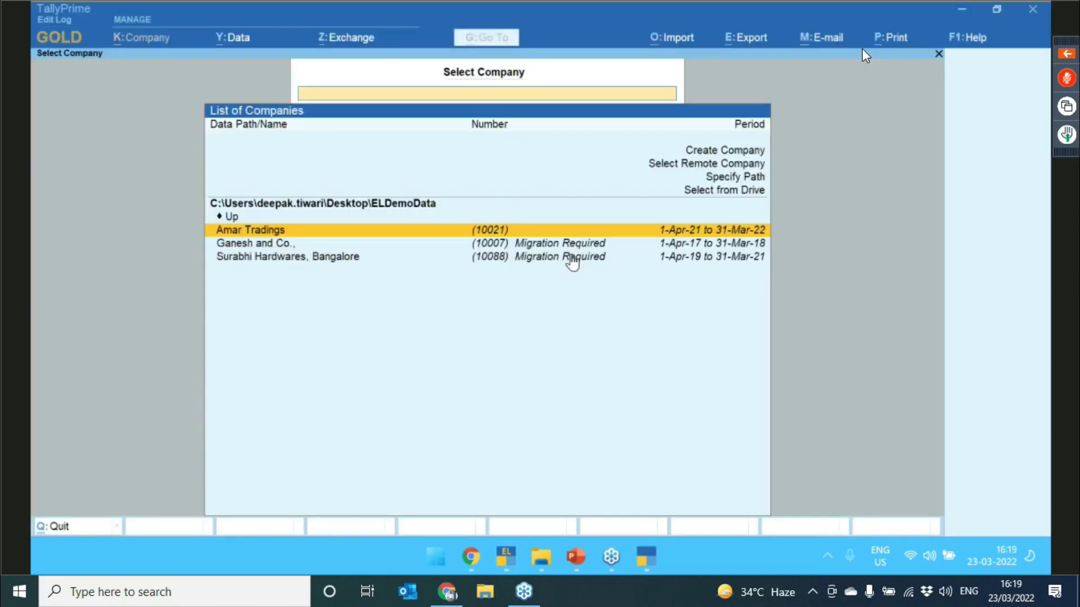
- Select the company Ganesh and Co., and log in with the administrator username and password
{"action": "key", "text": "Down"}
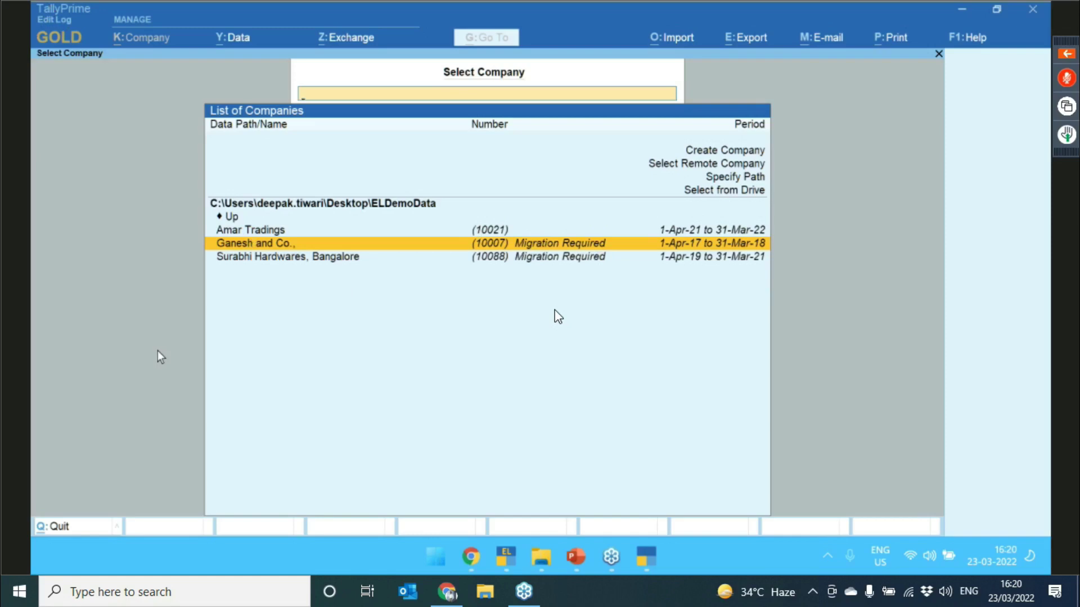
{"action": "key", "text": "Return"}
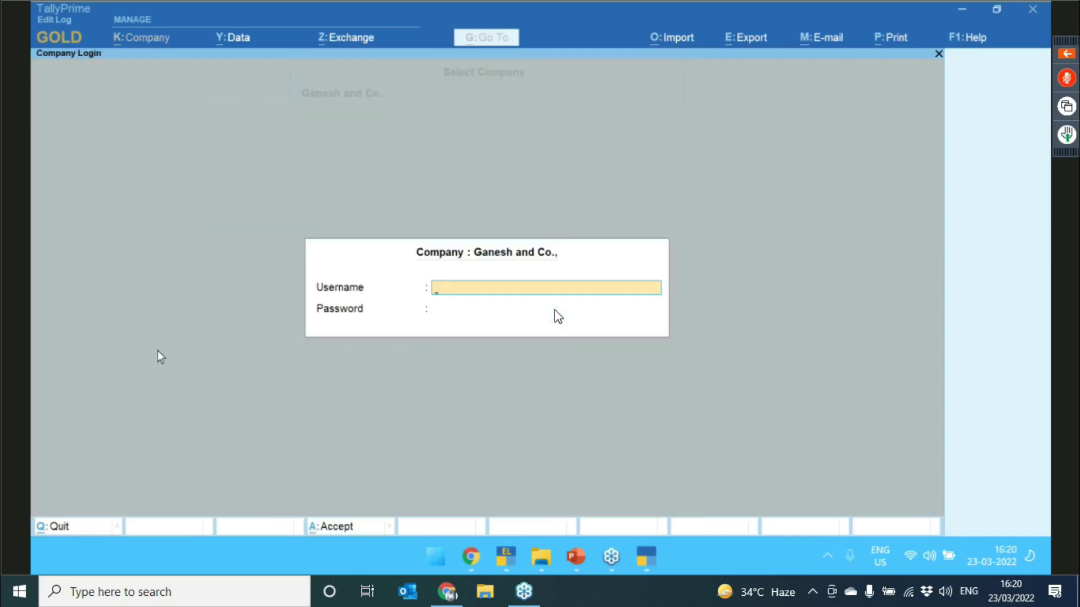
{"action": "type", "text": "a"}
{"action": "key", "text": "Return"}
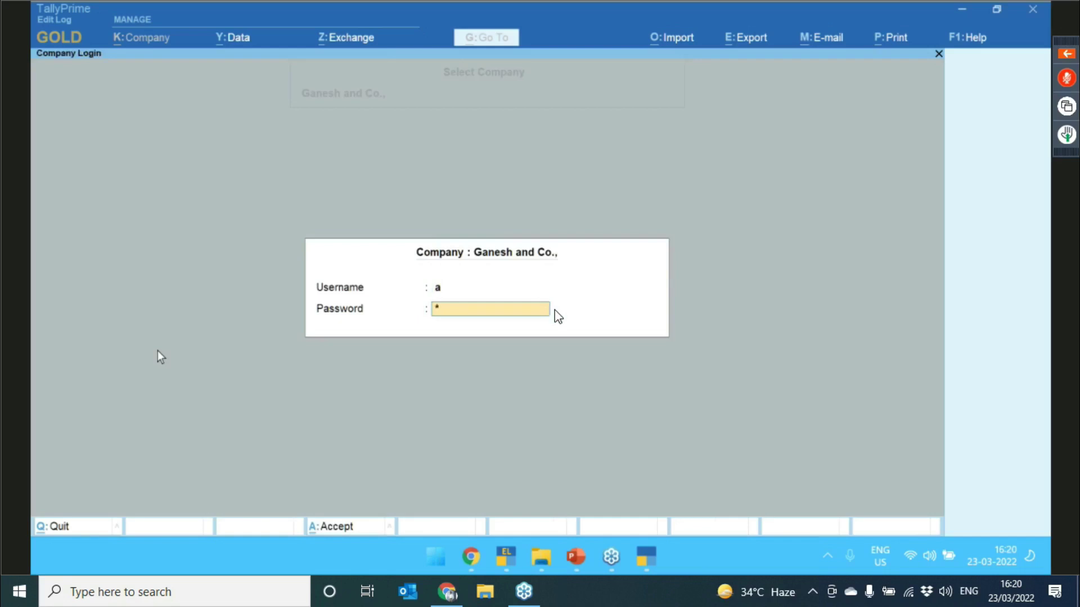
{"action": "key", "text": "Return"}
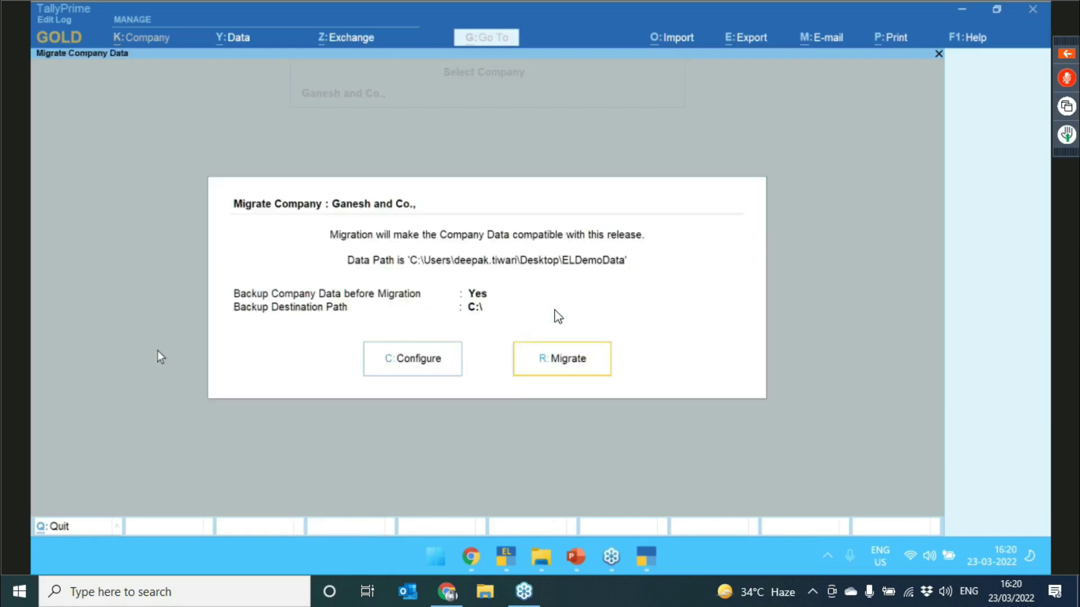
- Set Backup Company Data before Migration to No and migrate Ganesh and Co., to this release
{"action": "key", "text": "Right"}
{"action": "key", "text": "Left"}
{"action": "key", "text": "Return"}
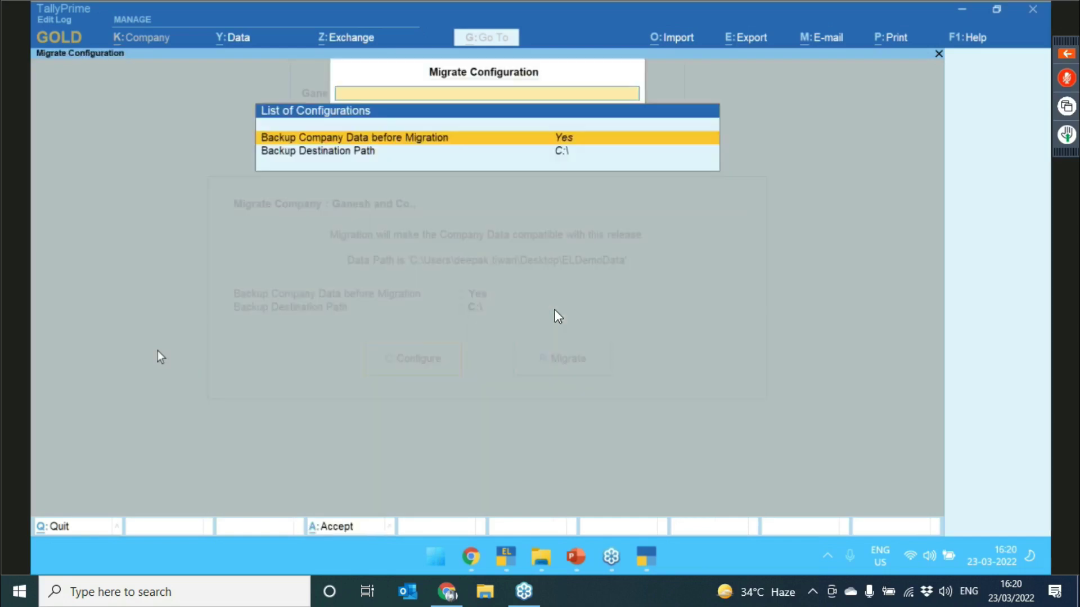
{"action": "key", "text": "Return"}
{"action": "key", "text": "ctrl+a"}
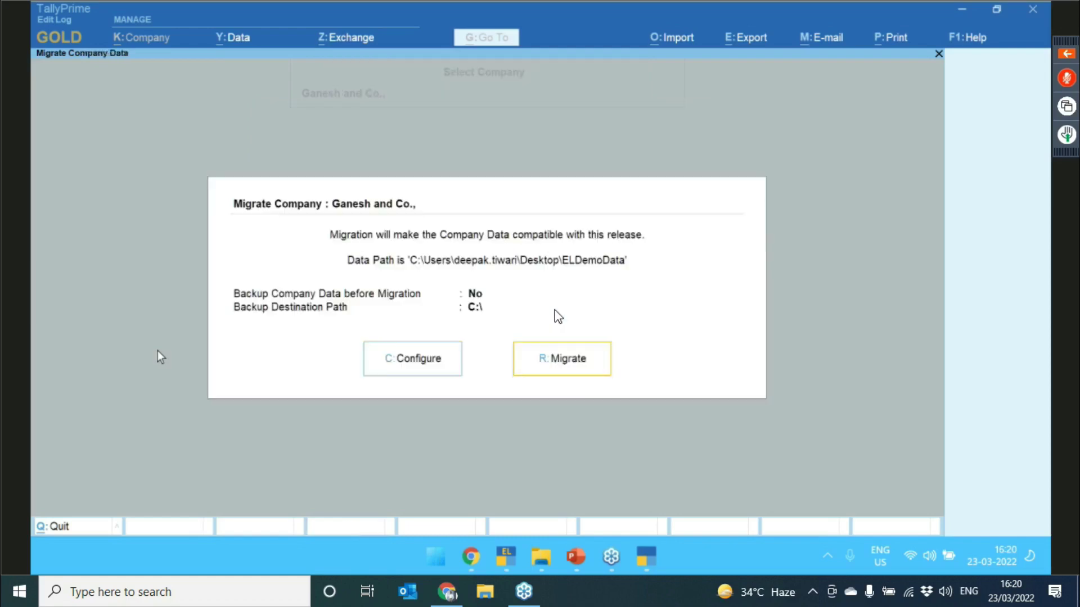
{"action": "key", "text": "Return"}
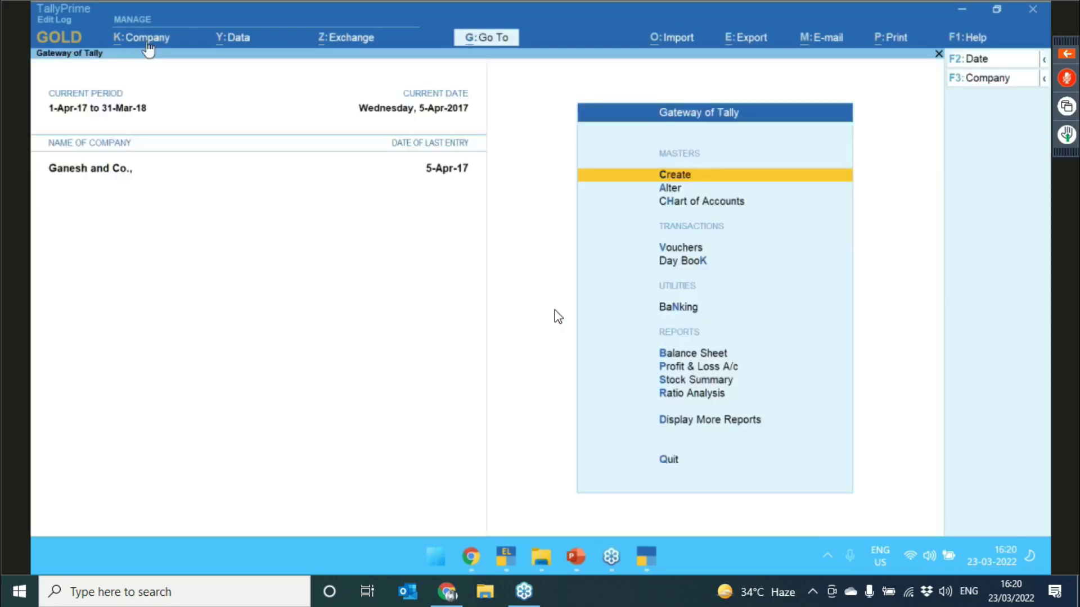
- Open the company-level Edit Log of Ganesh and Co., listing the activities affecting it
{"action": "left_click", "coordinate": [147, 45]}
{"action": "key", "text": "Down"}
{"action": "key", "text": "Down"}
{"action": "key", "text": "Down"}
{"action": "key", "text": "Down"}
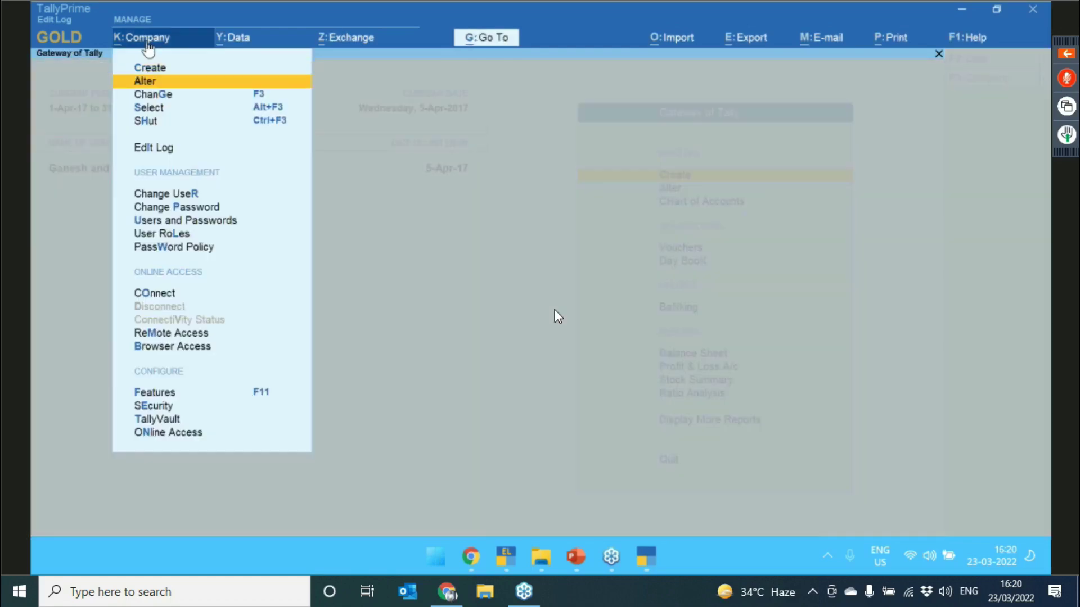
{"action": "key", "text": "Down"}
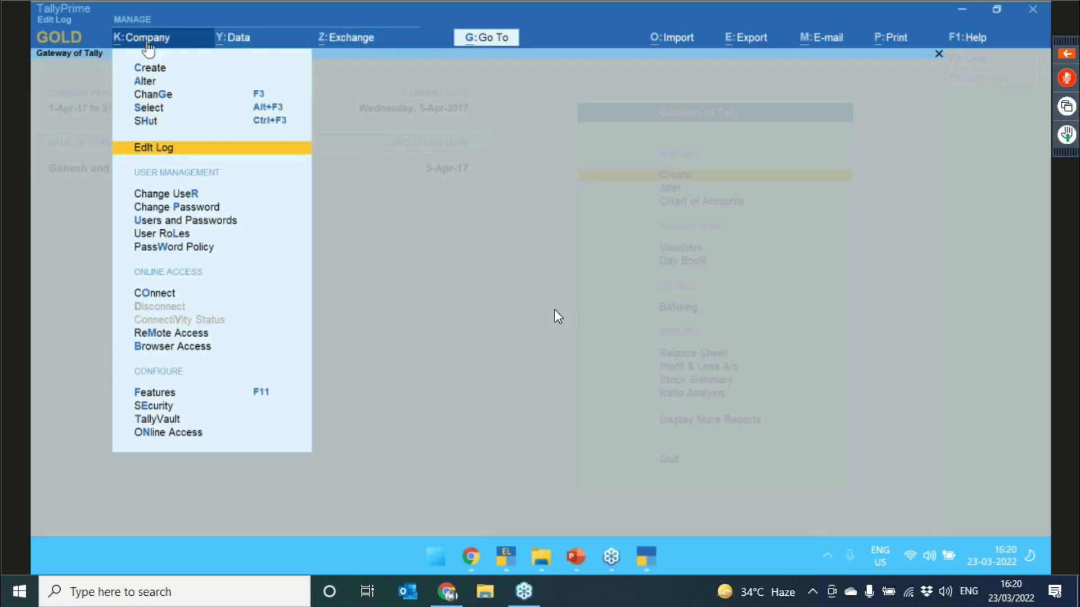
{"action": "key", "text": "Return"}
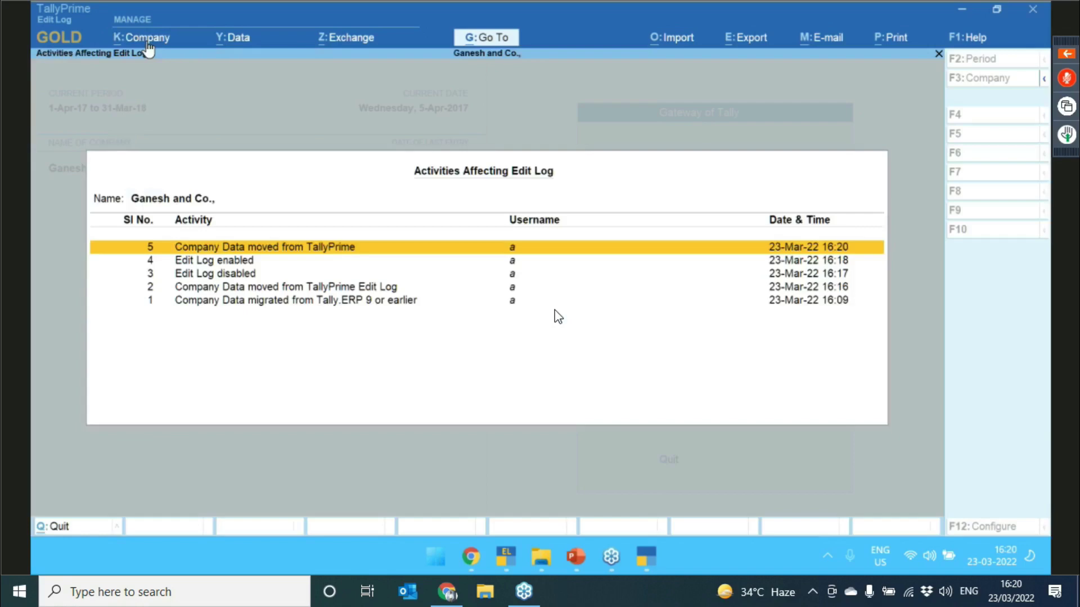
- Examine each migration, data move, enabling and disabling entry in Activities Affecting Edit Log, and return to the Gateway of Tally
{"action": "key", "text": "Down"}
{"action": "key", "text": "Down"}
{"action": "key", "text": "Down"}
{"action": "key", "text": "Down"}
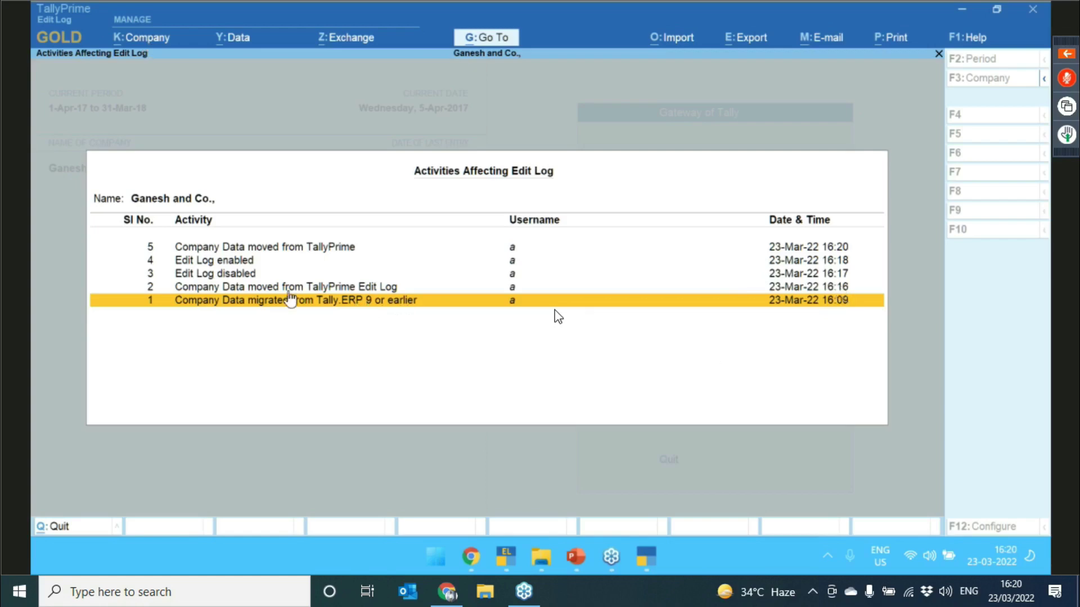
{"action": "key", "text": "Up"}
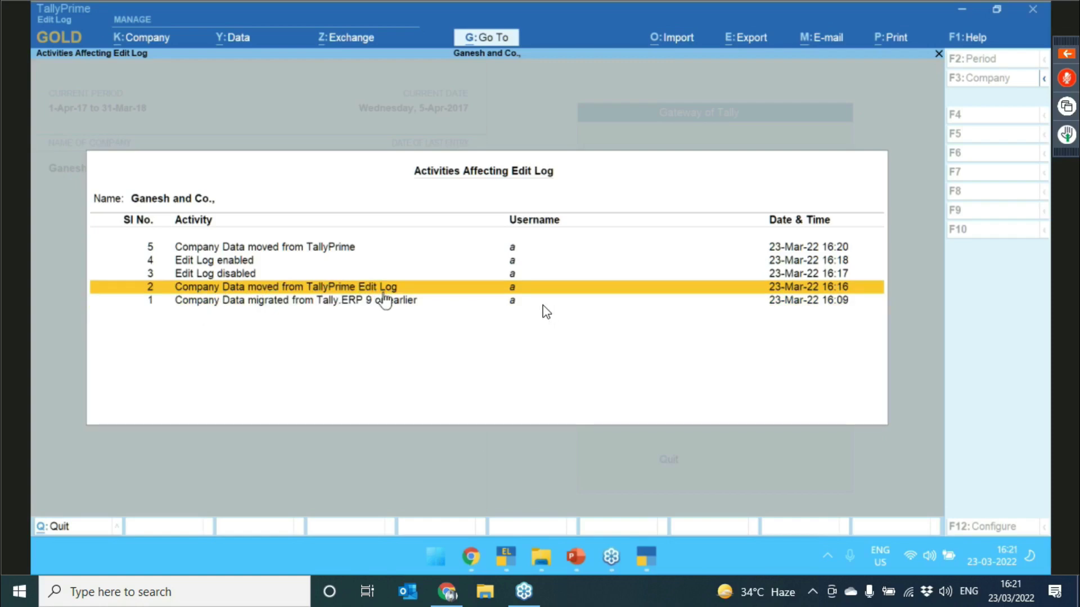
{"action": "key", "text": "Up"}
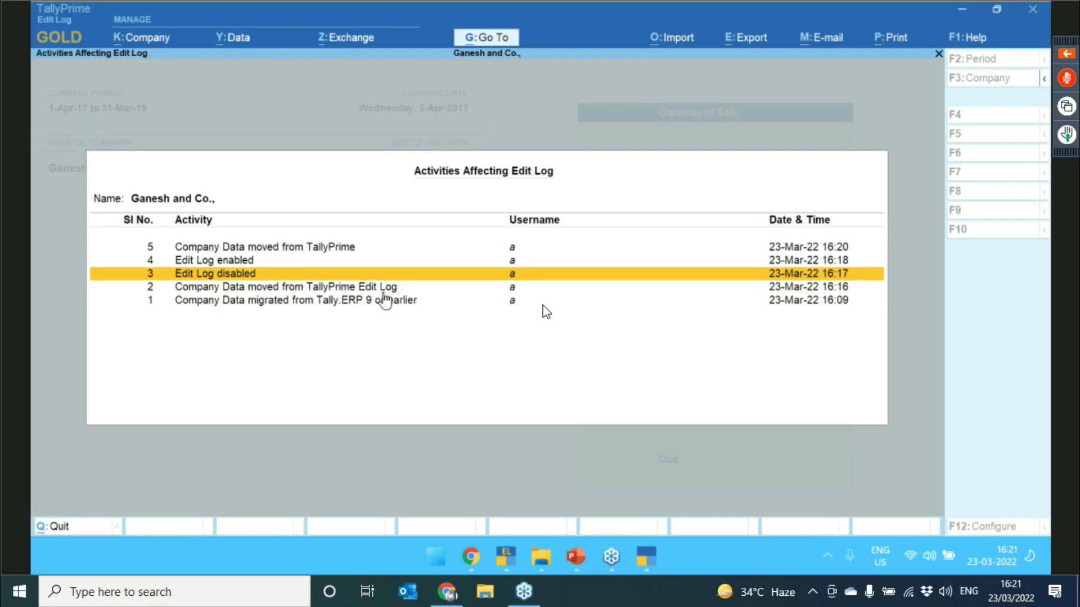
{"action": "key", "text": "Up"}
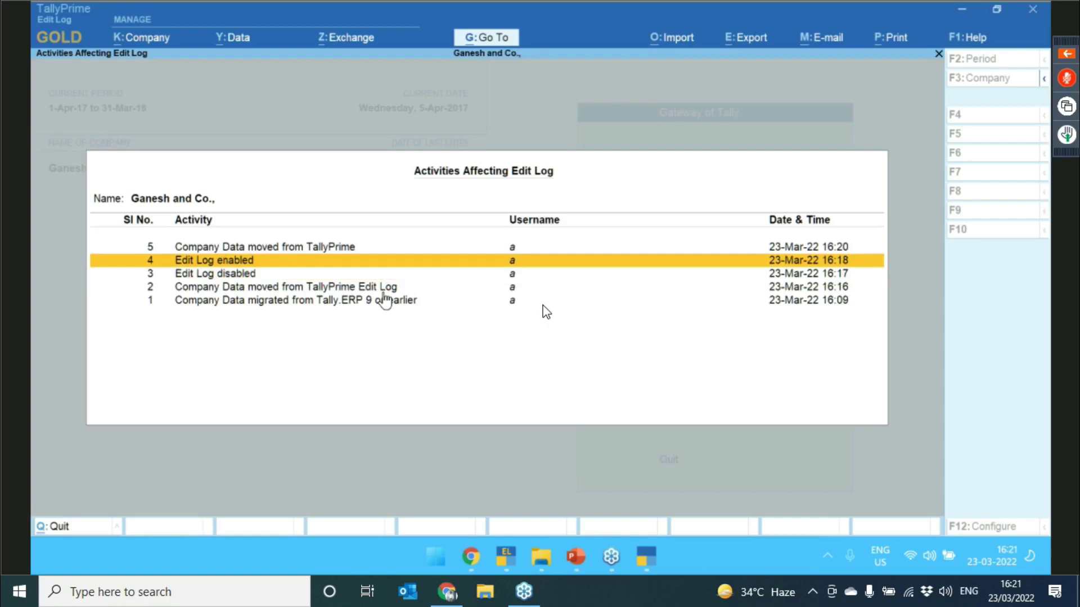
{"action": "key", "text": "Up"}
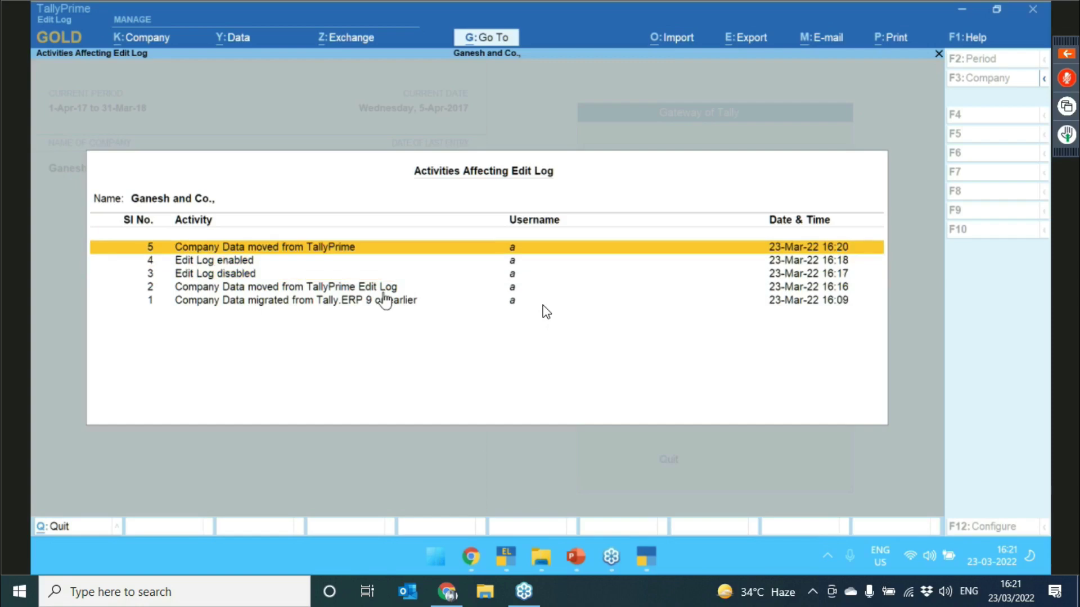
{"action": "key", "text": "Down"}
{"action": "key", "text": "Down"}
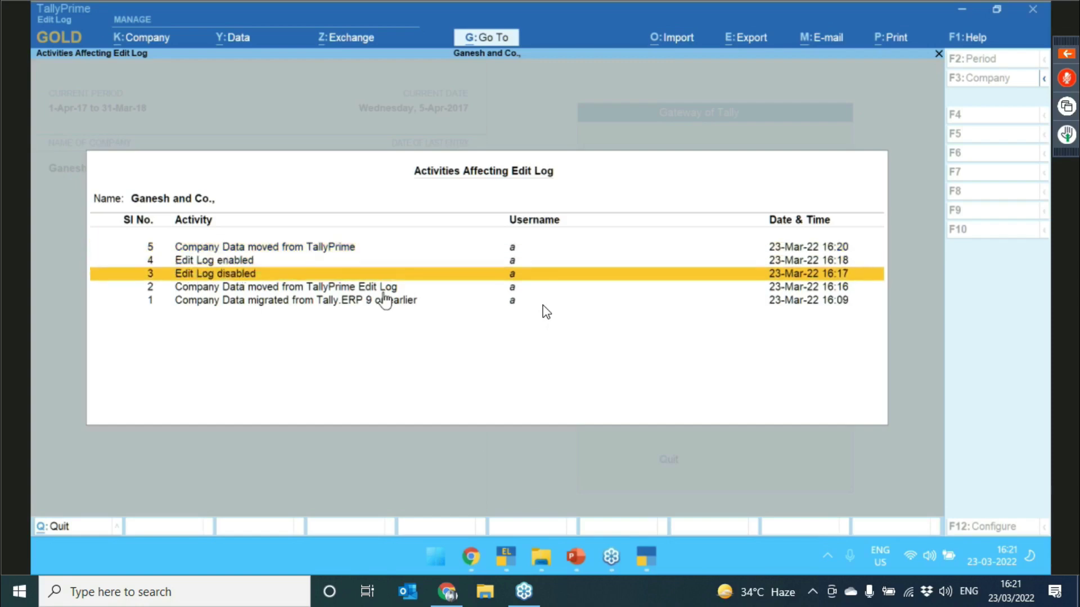
{"action": "key", "text": "Up"}
{"action": "key", "text": "Down"}
{"action": "key", "text": "Up"}
{"action": "key", "text": "Down"}
{"action": "key", "text": "Up"}
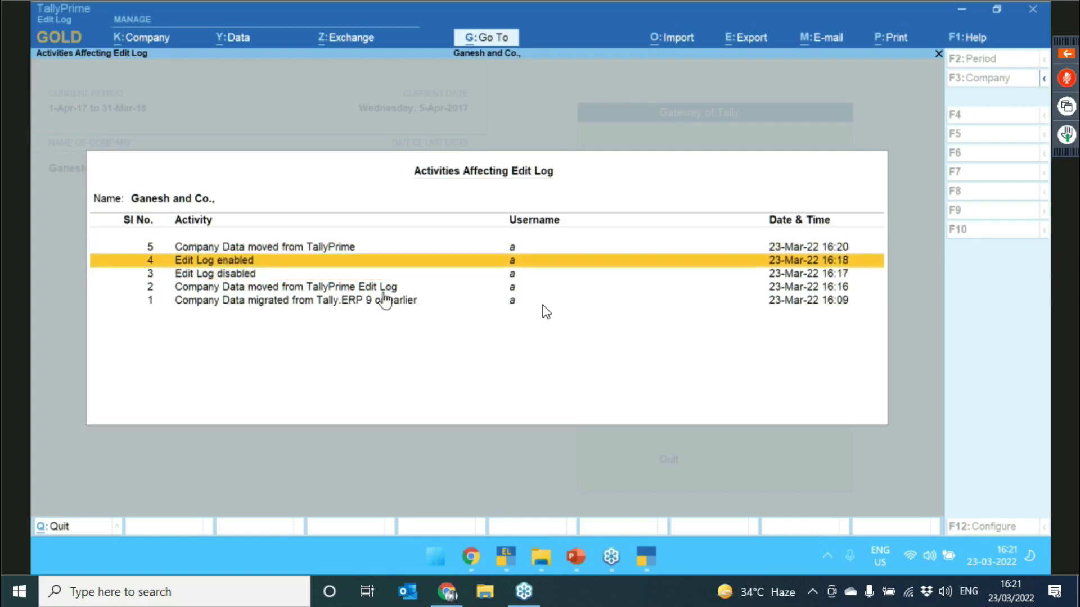
{"action": "key", "text": "Down"}
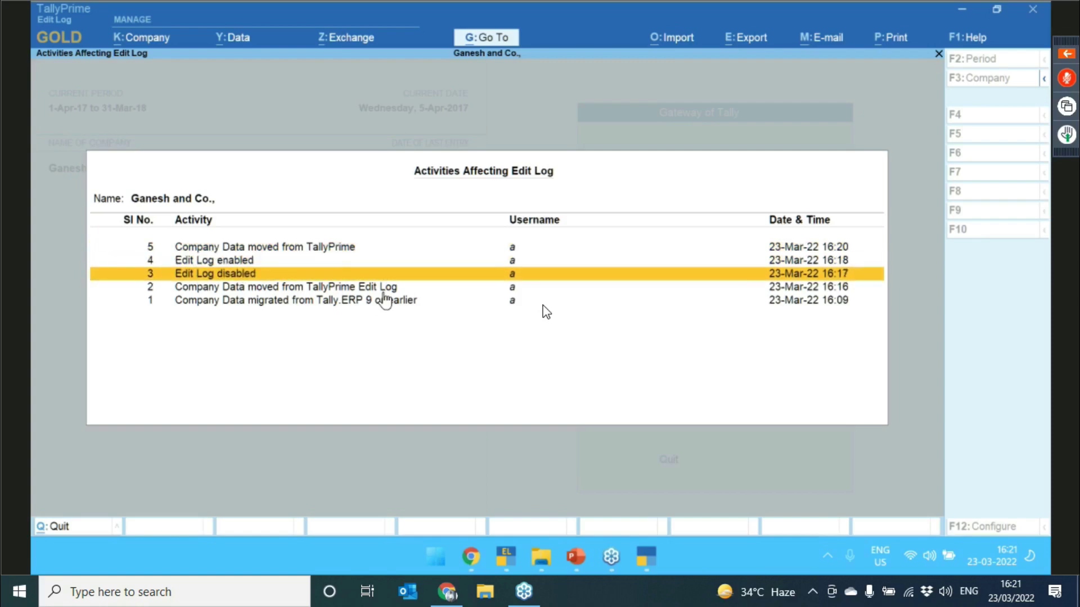
{"action": "key", "text": "Up"}
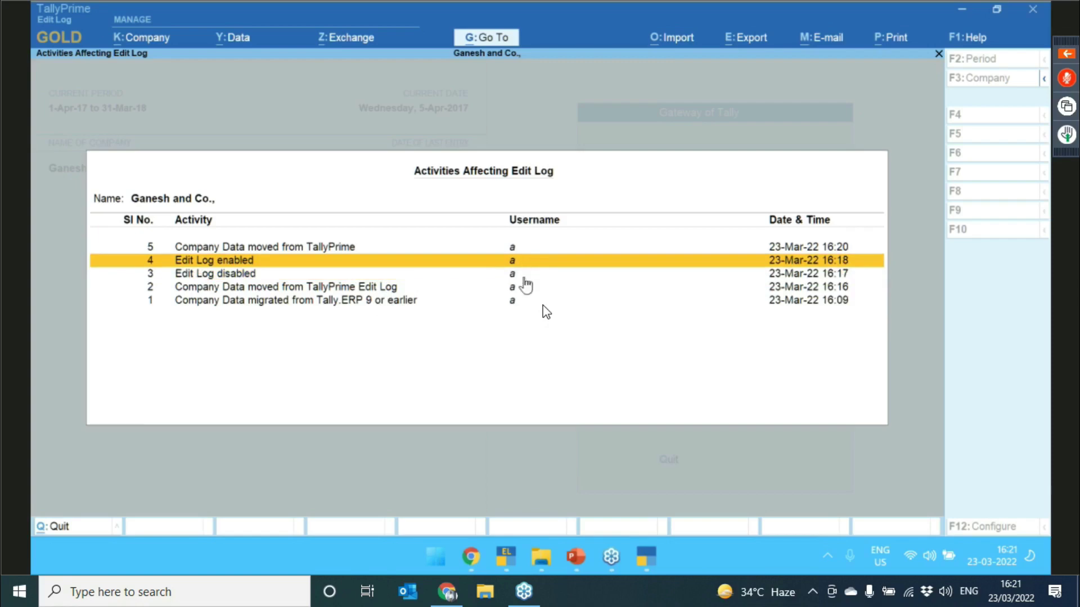
{"action": "key", "text": "Down"}
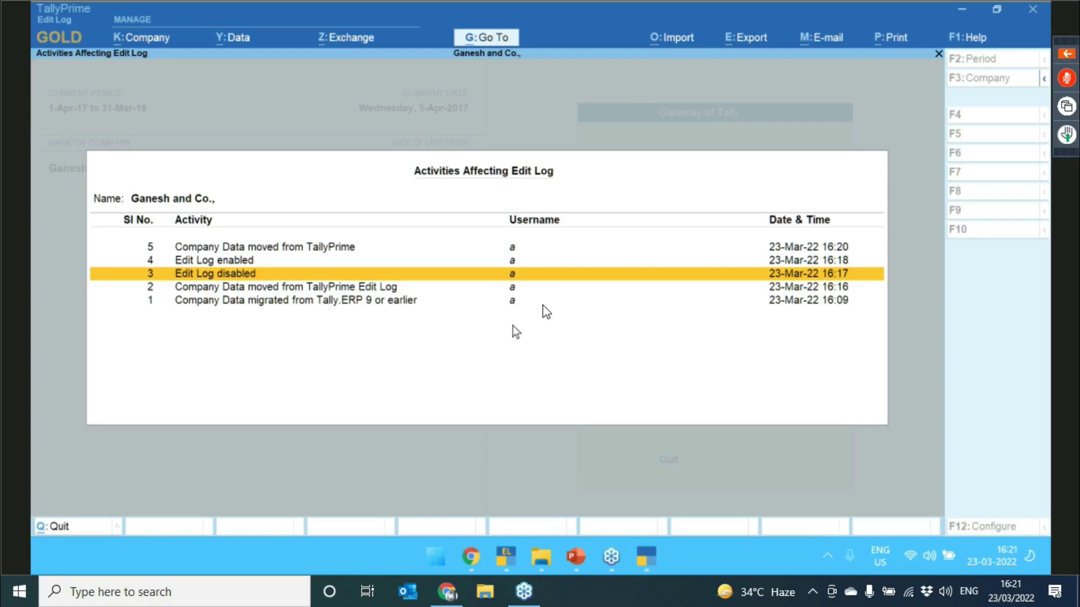
{"action": "key", "text": "Escape"}
{"action": "key", "text": "Escape"}
{"action": "key", "text": "Escape"}
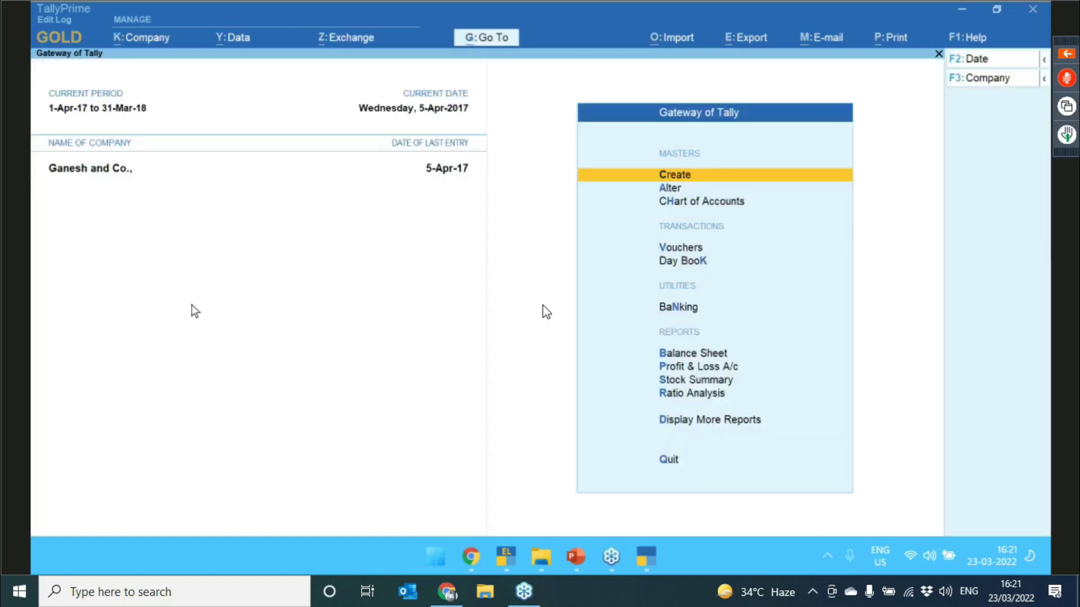